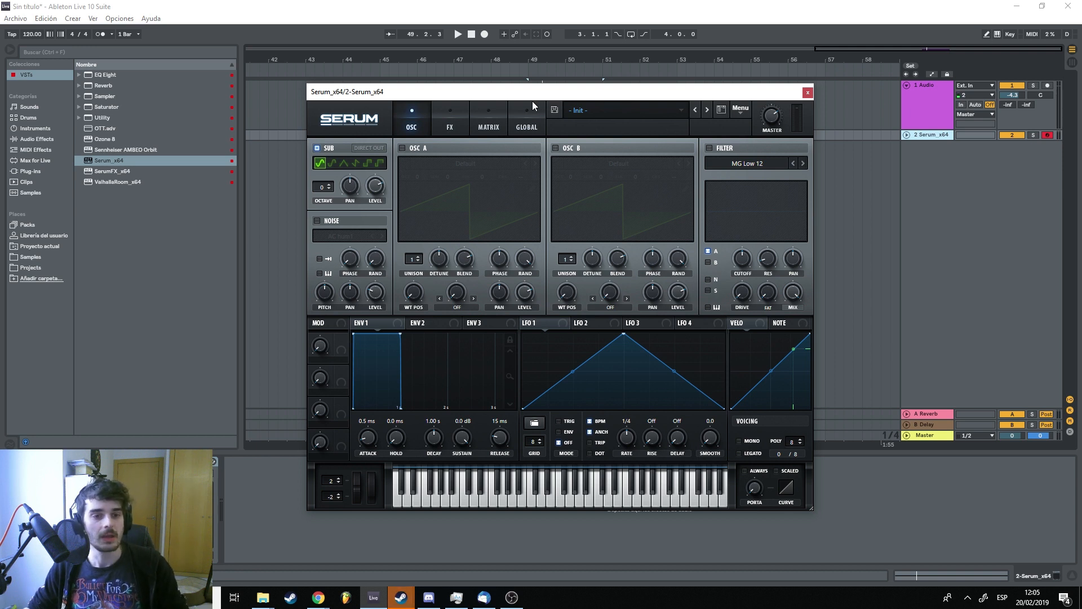
Look through Serum's FX, Matrix and Global pages, and return to the oscillator page
{"action": "left_click_drag", "start_coordinate": [535, 98], "coordinate": [538, 89]}
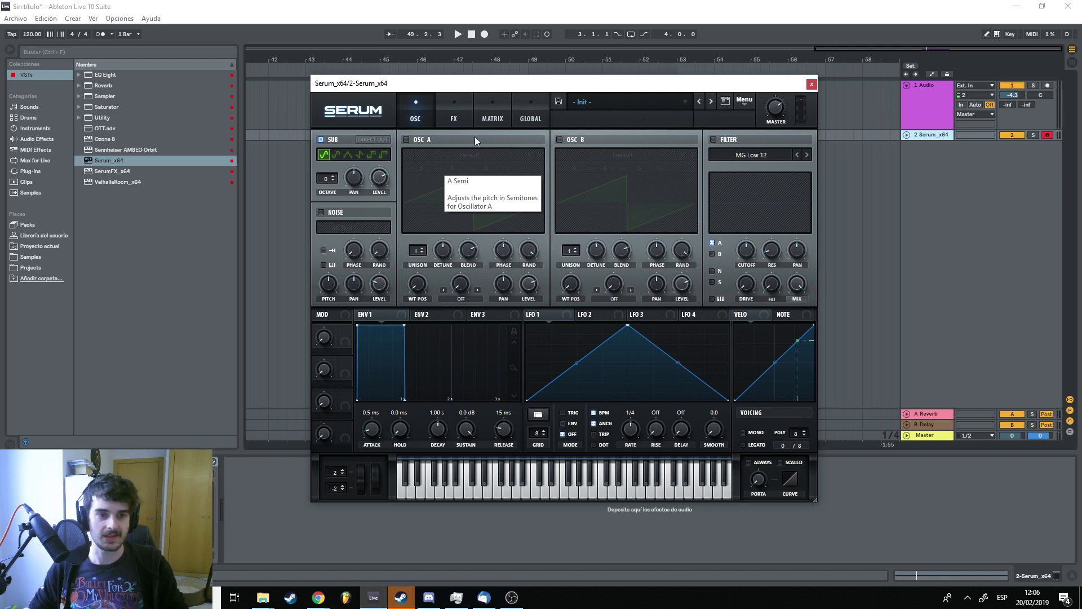
{"action": "left_click", "coordinate": [462, 105]}
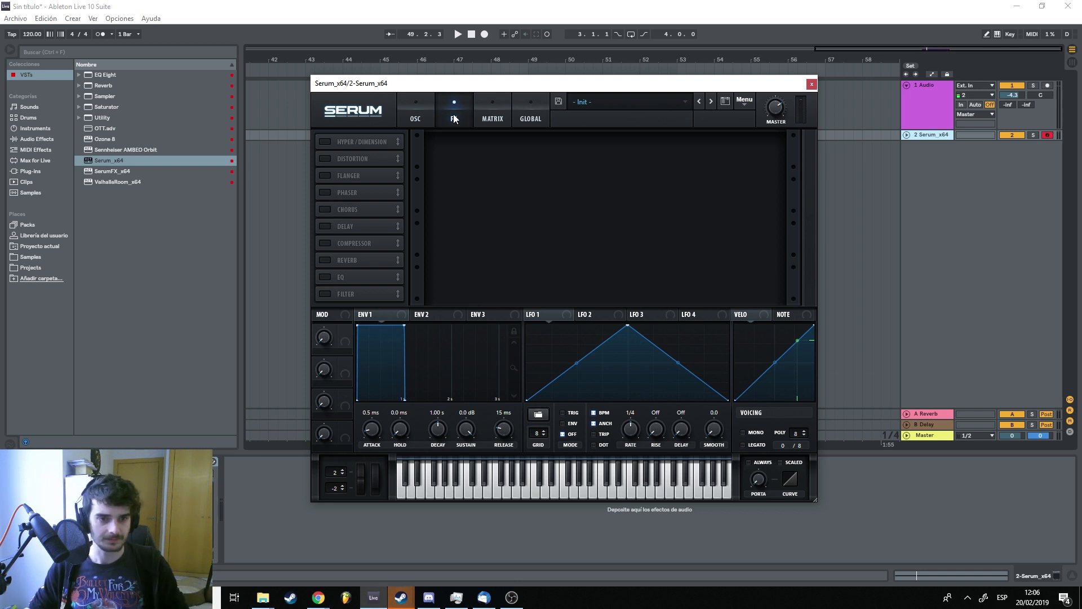
{"action": "left_click", "coordinate": [493, 103]}
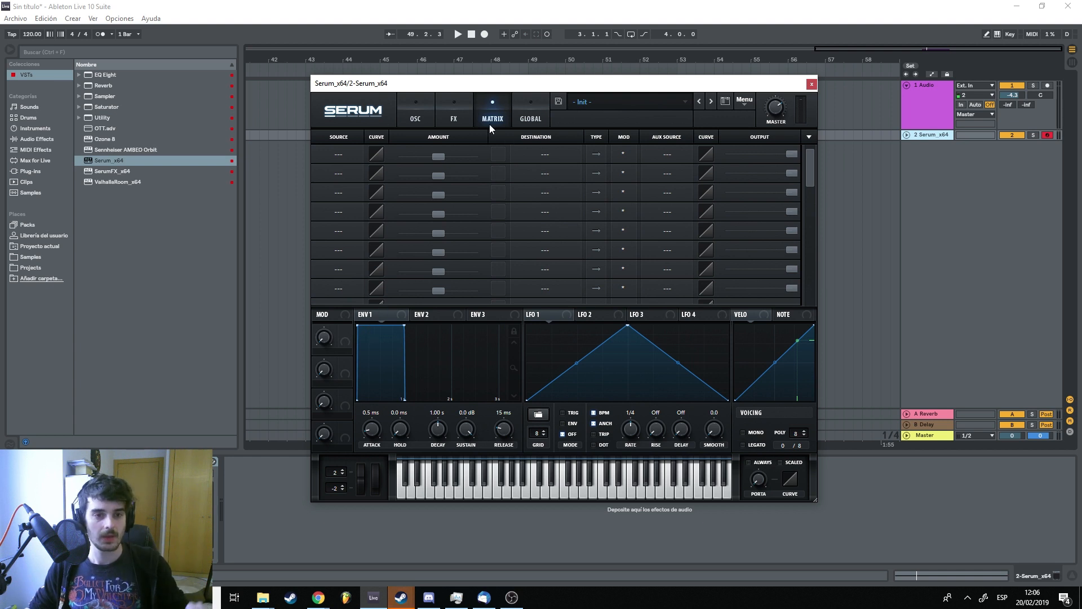
{"action": "left_click", "coordinate": [523, 110]}
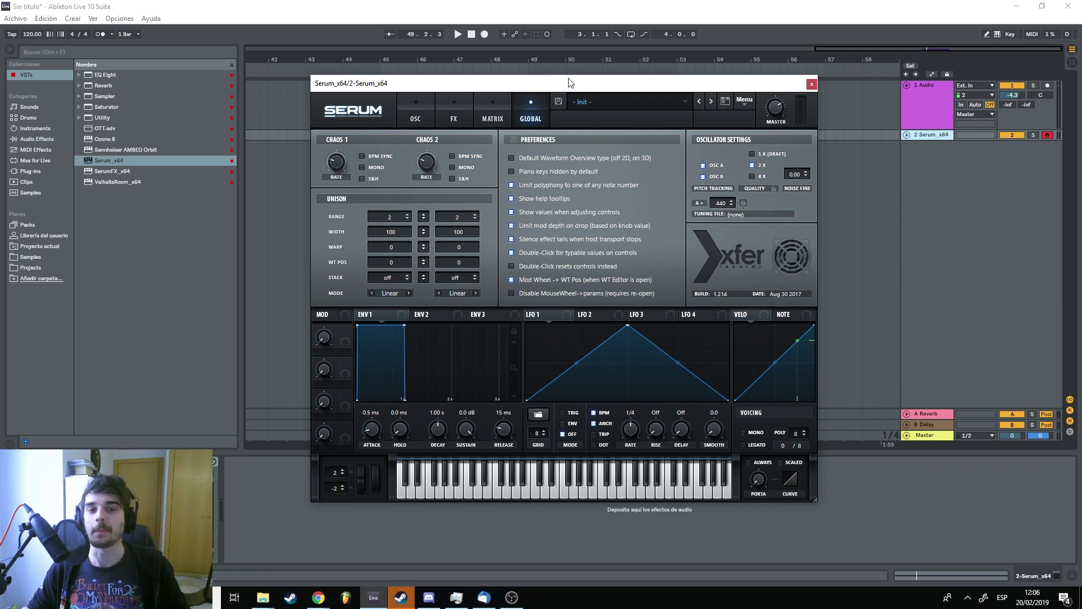
{"action": "left_click_drag", "start_coordinate": [573, 85], "coordinate": [580, 85]}
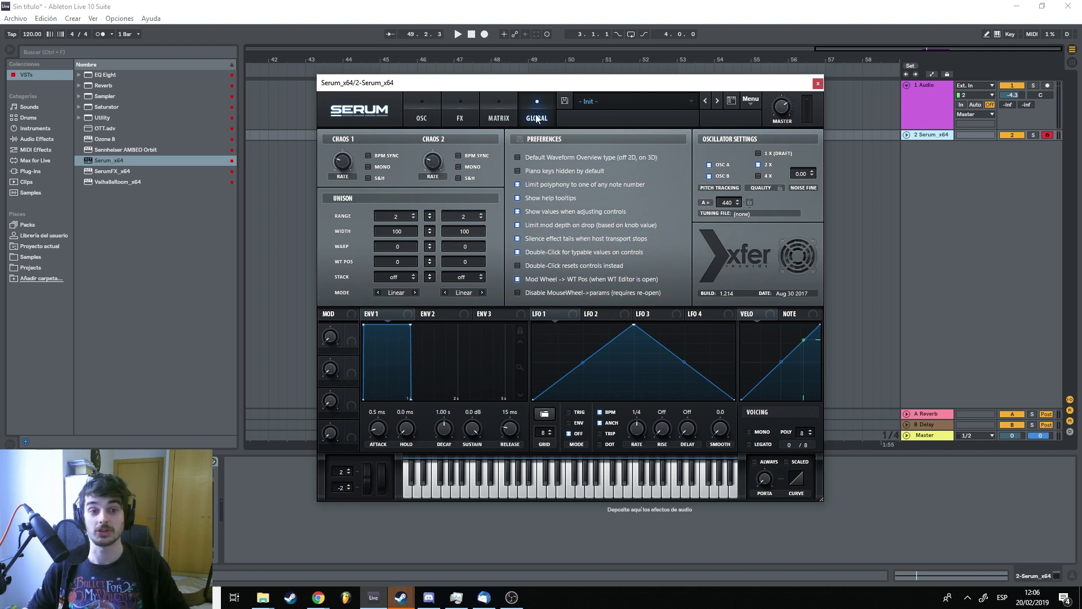
{"action": "left_click", "coordinate": [421, 116]}
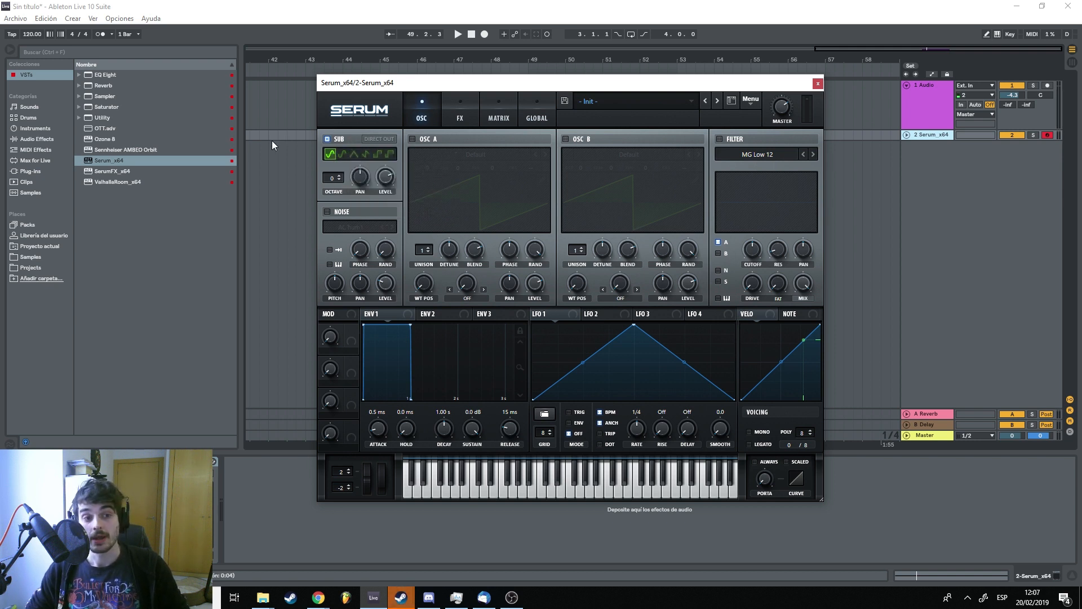
Try several sub oscillator waveforms, ending on the pulse shape at the end of the row
{"action": "left_click", "coordinate": [353, 154]}
{"action": "left_click", "coordinate": [391, 156]}
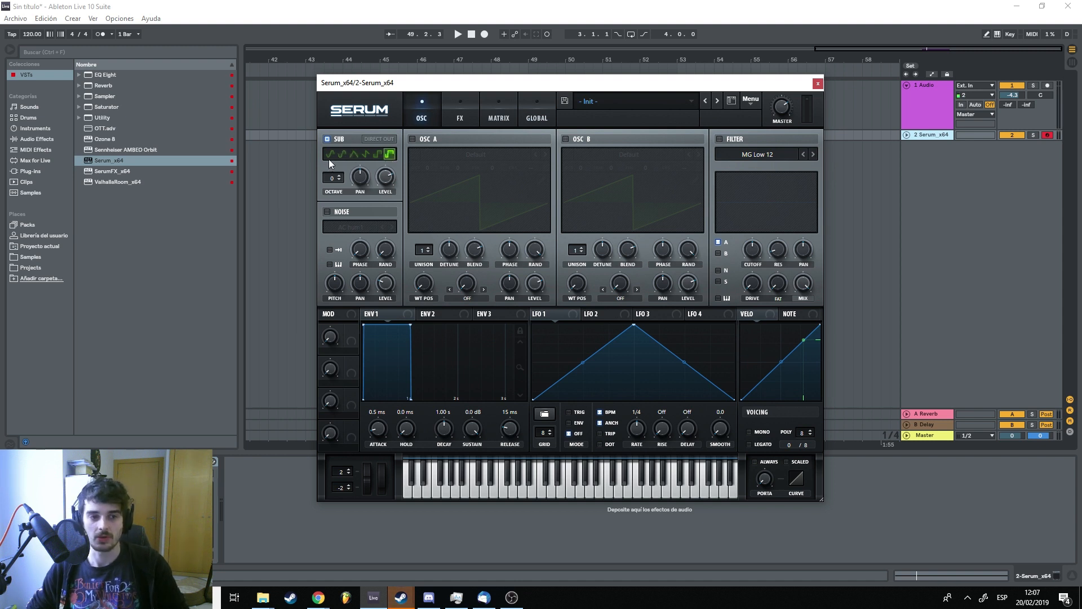
{"action": "left_click", "coordinate": [329, 158]}
{"action": "left_click", "coordinate": [340, 156]}
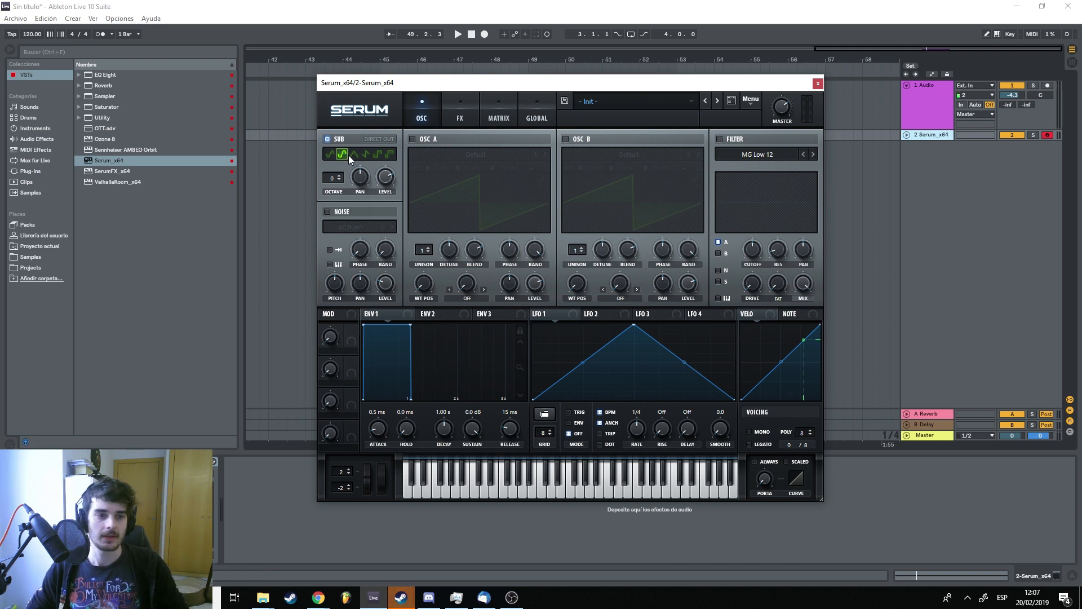
{"action": "left_click", "coordinate": [388, 159]}
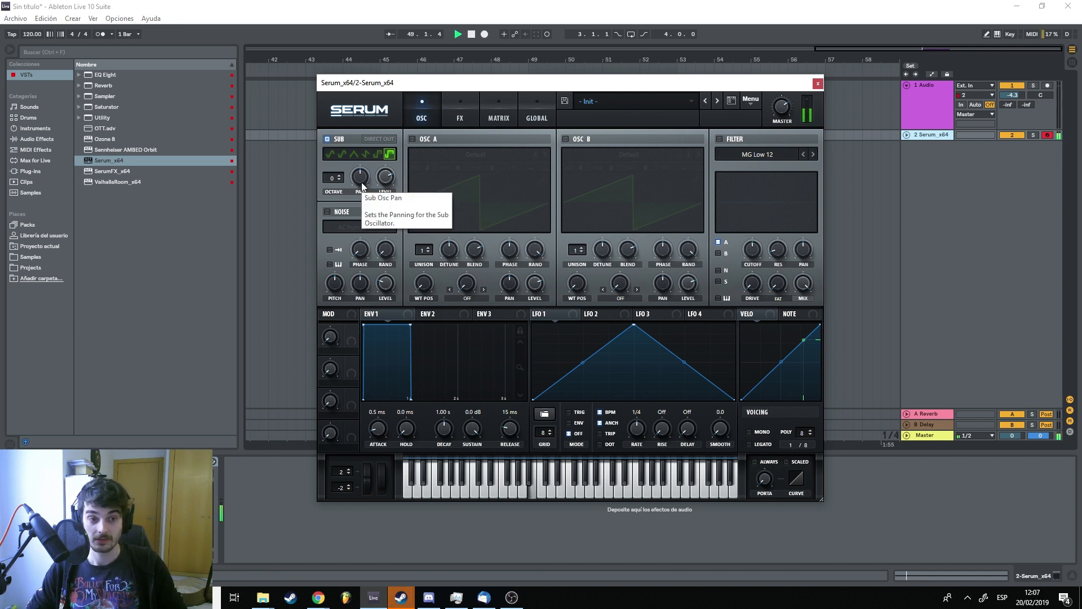
Shift the sub oscillator's pan to -4% and reset it to its default
{"action": "mouse_move", "coordinate": [361, 178]}
{"action": "left_mouse_down"}
{"action": "mouse_move", "coordinate": [350, 209]}
{"action": "mouse_move", "coordinate": [352, 175]}
{"action": "left_mouse_up"}
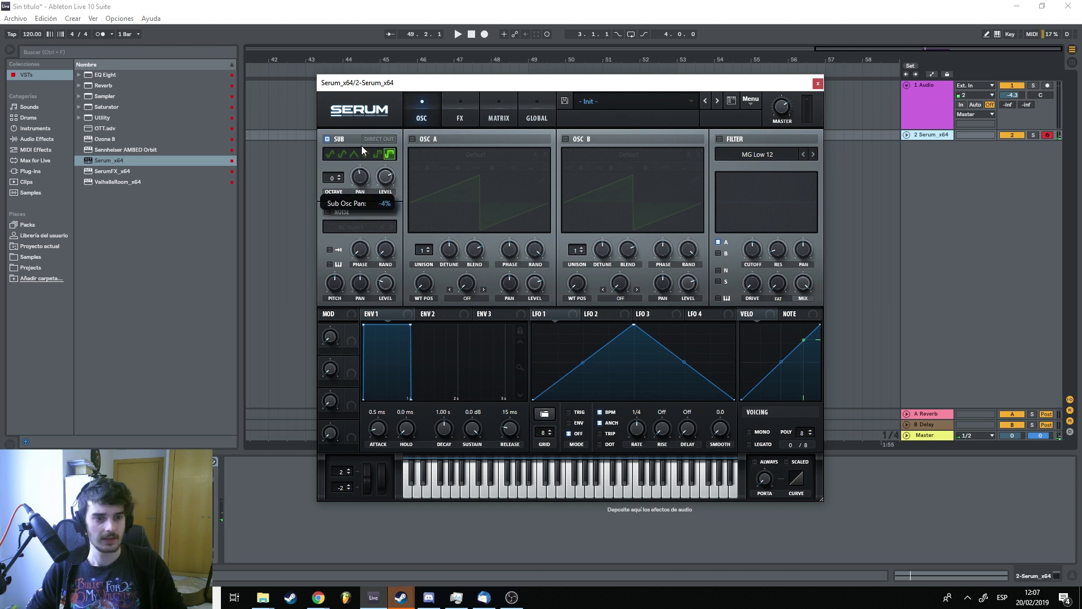
{"action": "right_click", "coordinate": [385, 177]}
{"action": "left_click", "coordinate": [377, 194]}
{"action": "right_click", "coordinate": [363, 174]}
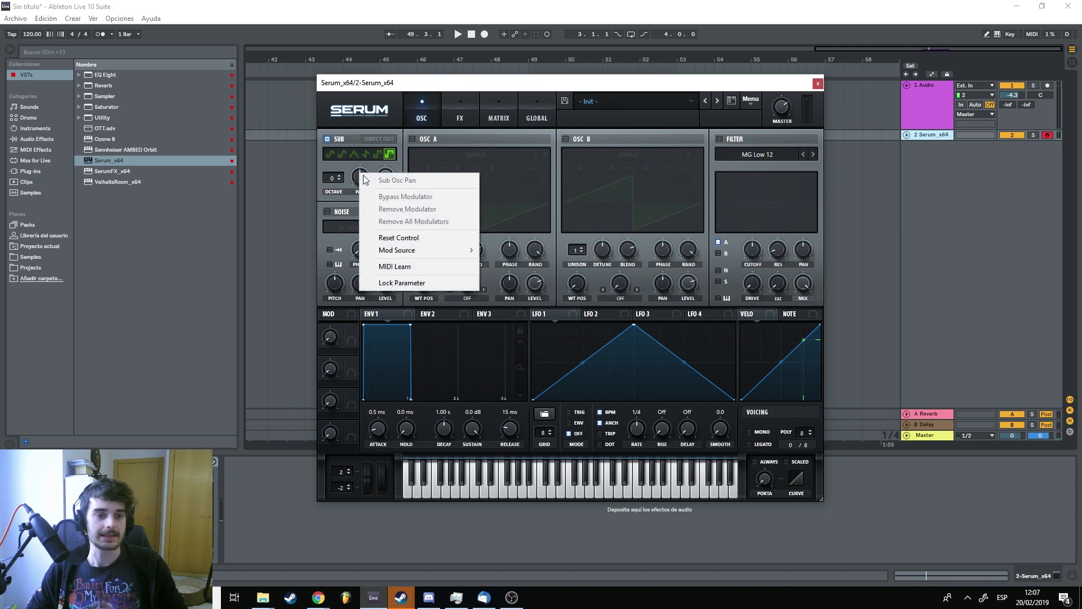
{"action": "left_click", "coordinate": [395, 237]}
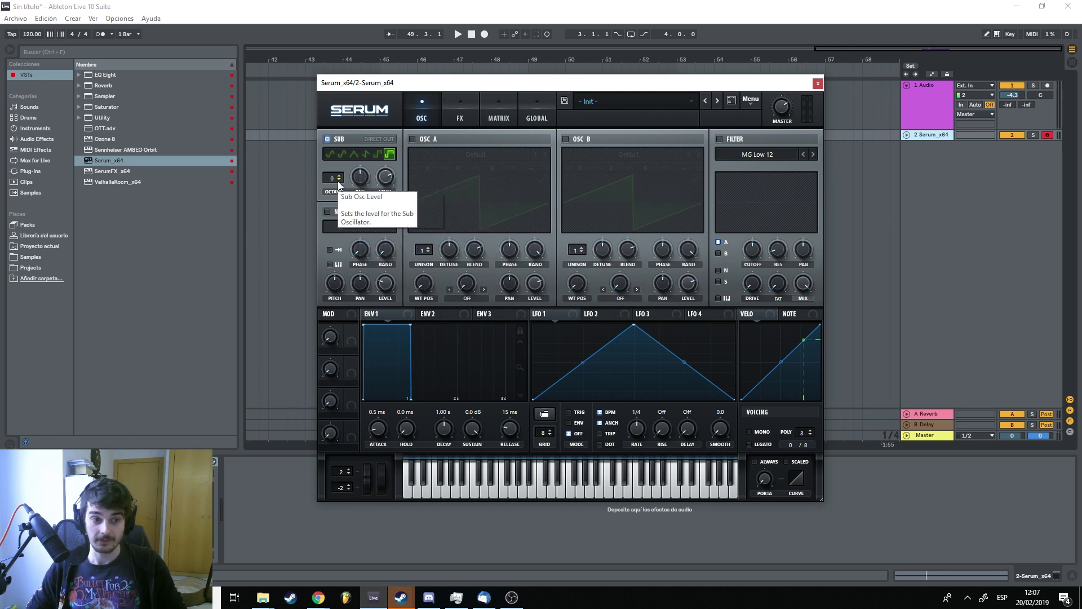
Lower the sub oscillator's octave to -3 while auditioning the sound
{"action": "key", "text": "space"}
{"action": "left_click", "coordinate": [338, 181]}
{"action": "left_click", "coordinate": [338, 181]}
{"action": "left_click", "coordinate": [338, 182]}
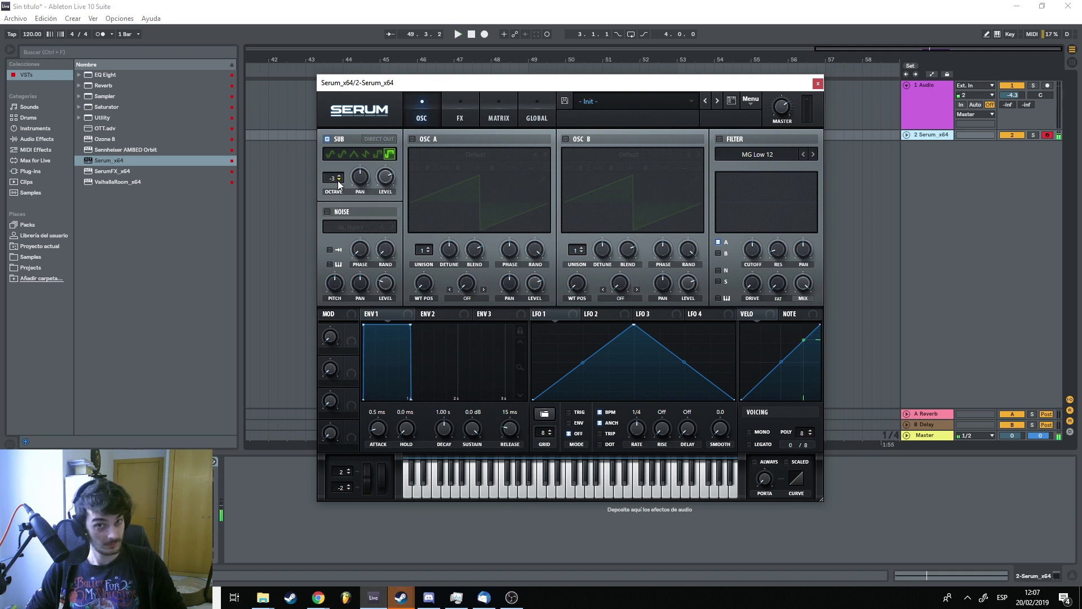
Set the sub oscillator to the saw shape with Direct Out enabled, and review the effects list that it bypasses
{"action": "left_click", "coordinate": [333, 153]}
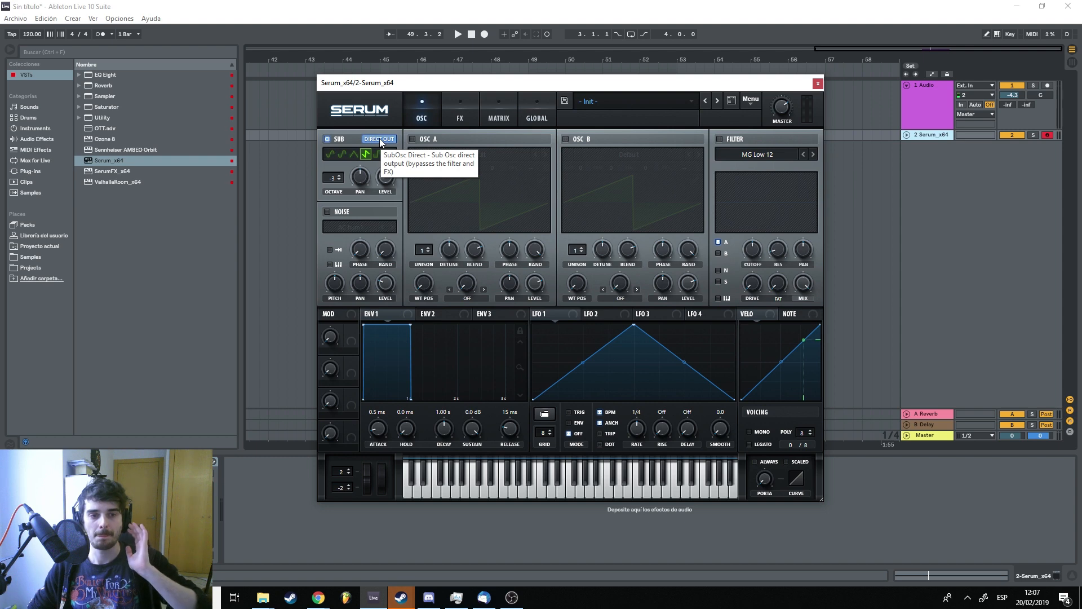
{"action": "left_click", "coordinate": [454, 119]}
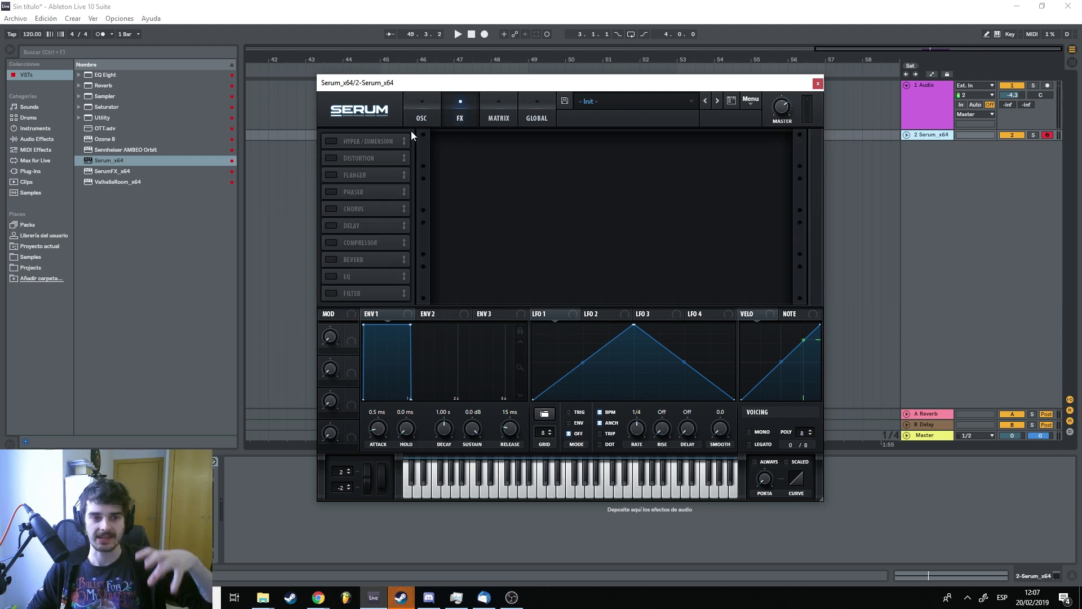
{"action": "left_click", "coordinate": [418, 118]}
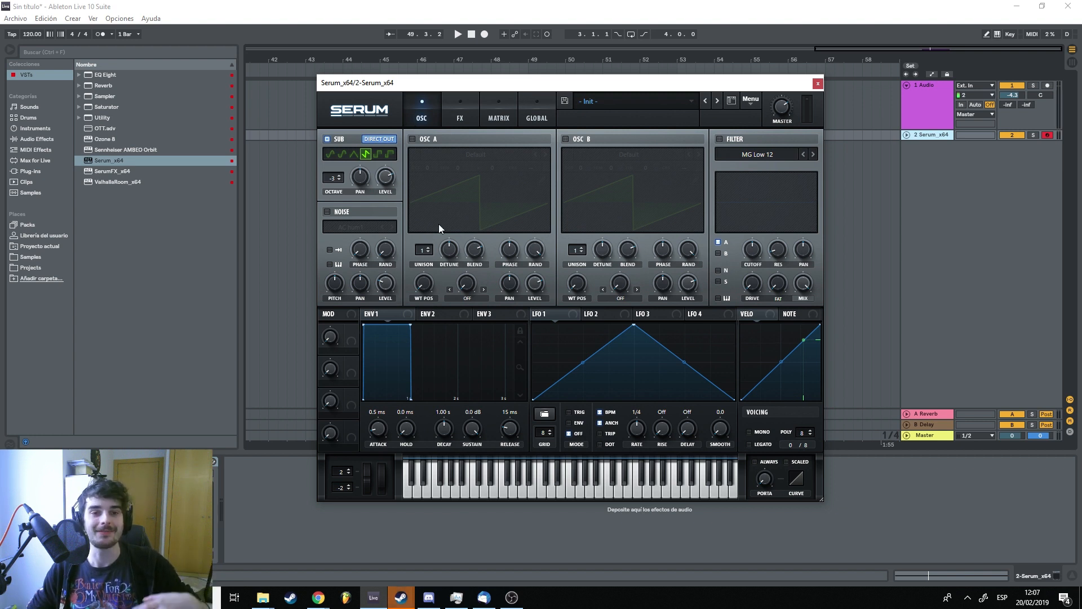
{"action": "left_click", "coordinate": [456, 118]}
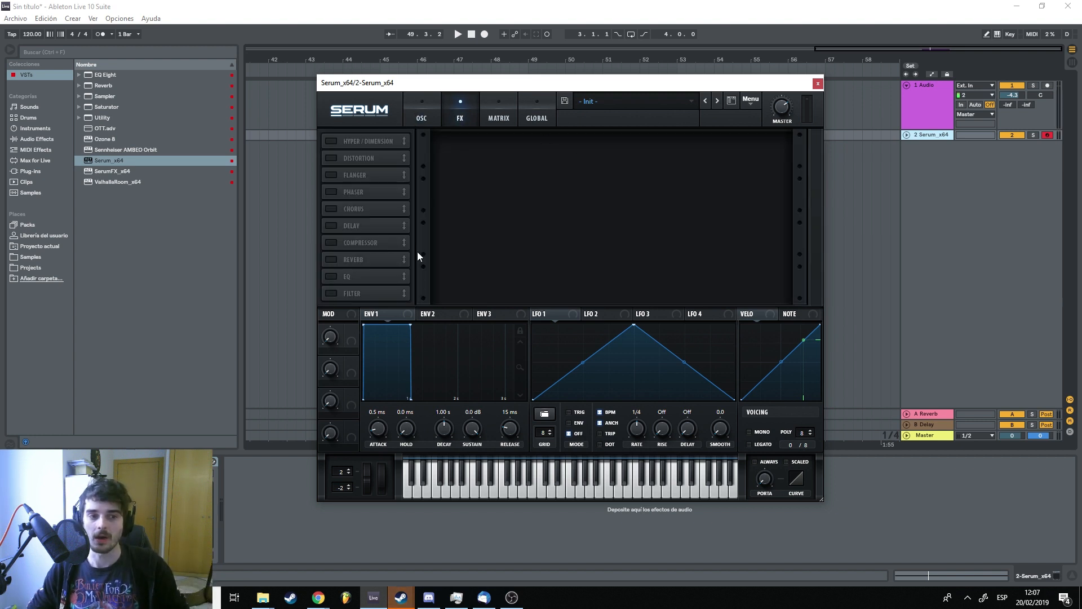
{"action": "left_click", "coordinate": [420, 117]}
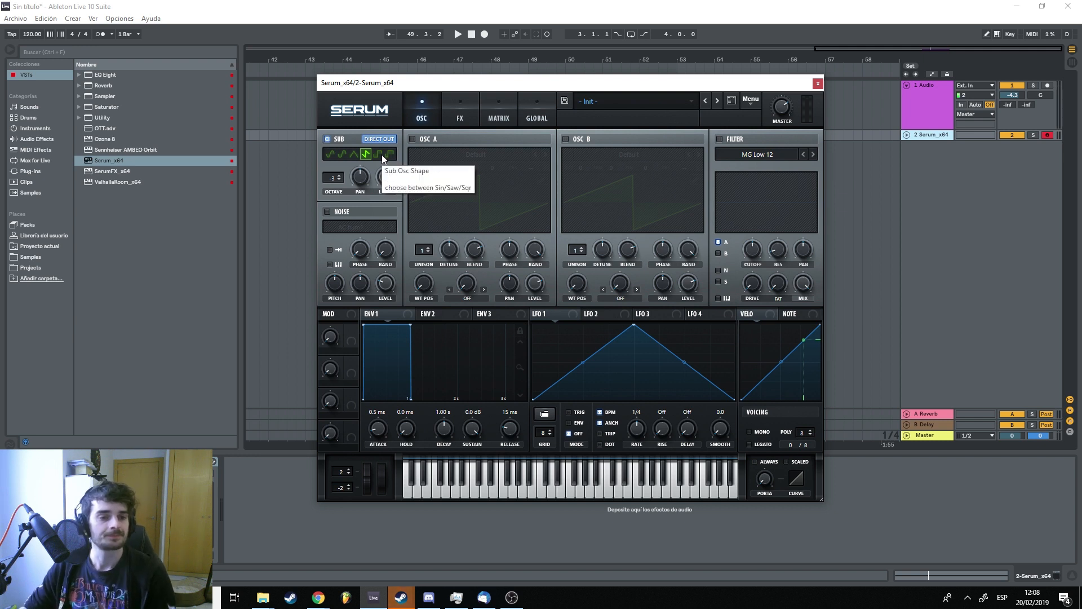
Disable the sub oscillator and enable the noise oscillator with the Analog sample ARP white
{"action": "left_click", "coordinate": [327, 212]}
{"action": "left_click", "coordinate": [326, 139]}
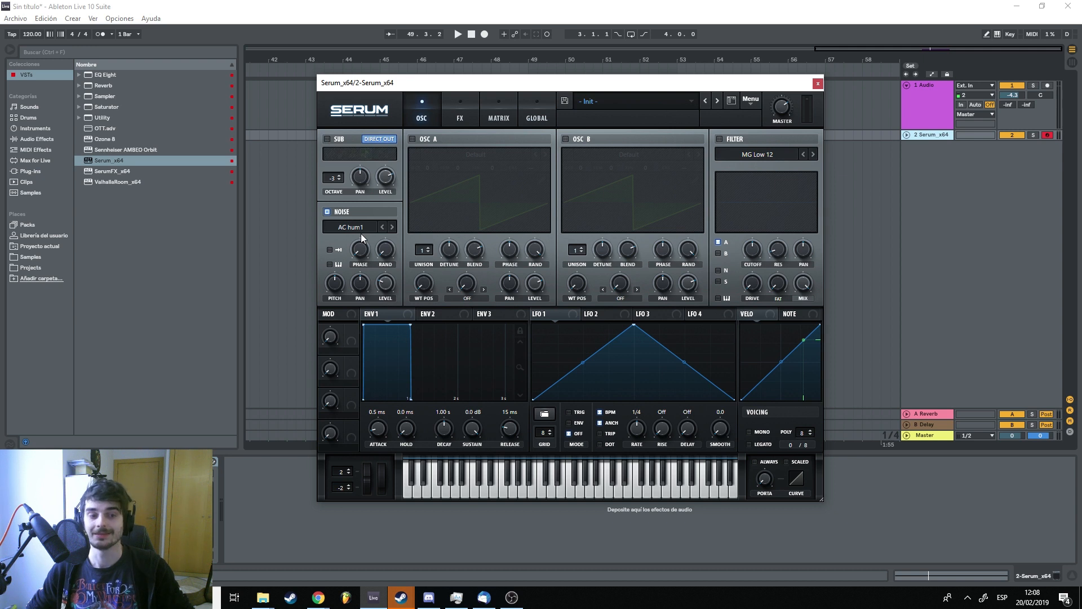
{"action": "left_click", "coordinate": [363, 228]}
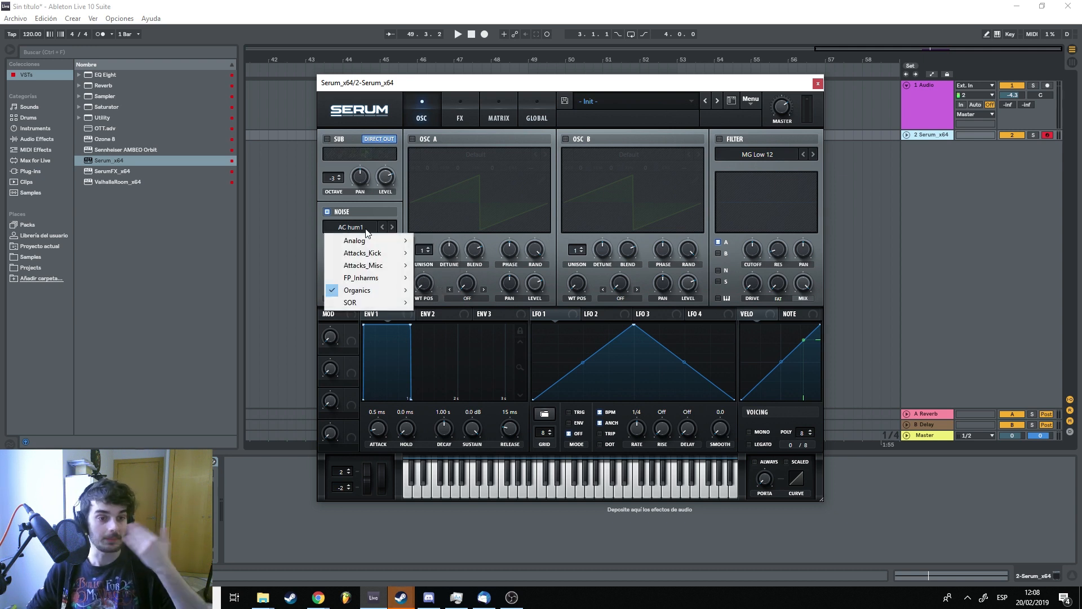
{"action": "mouse_move", "coordinate": [377, 248]}
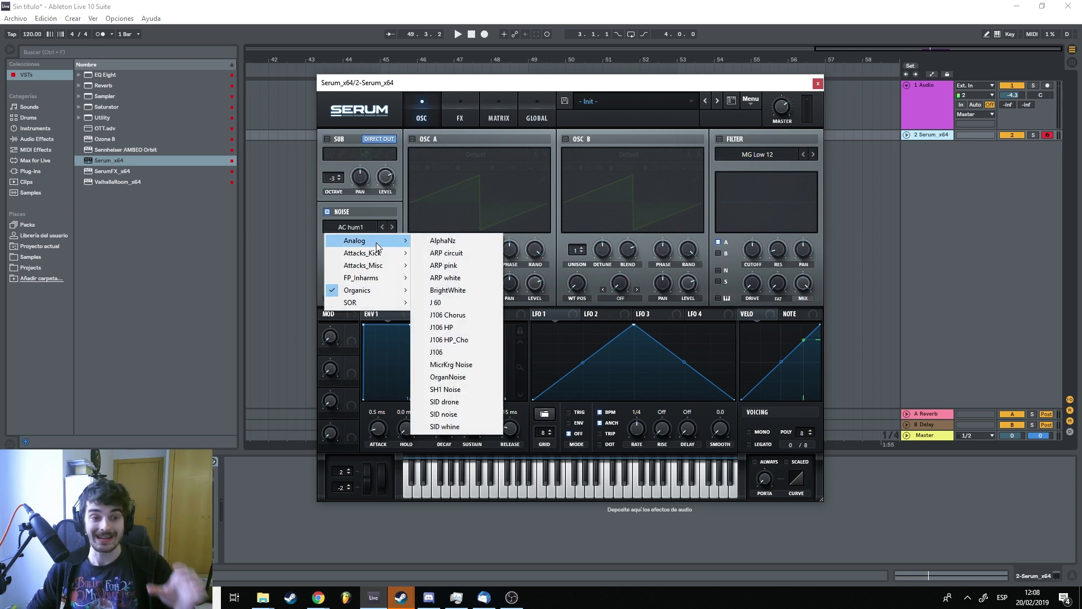
{"action": "mouse_move", "coordinate": [370, 274]}
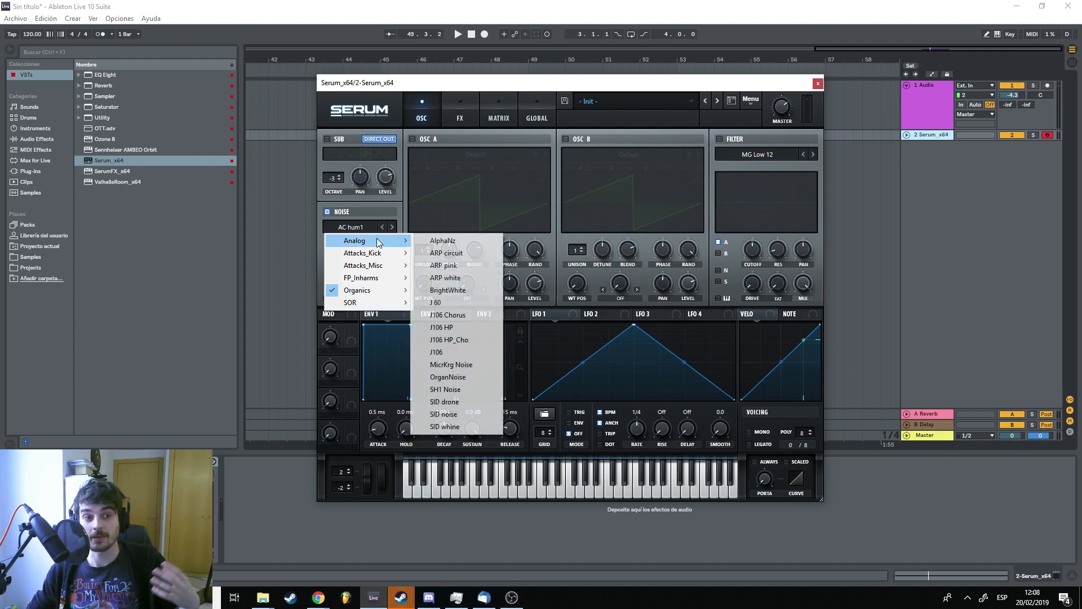
{"action": "left_click", "coordinate": [440, 278]}
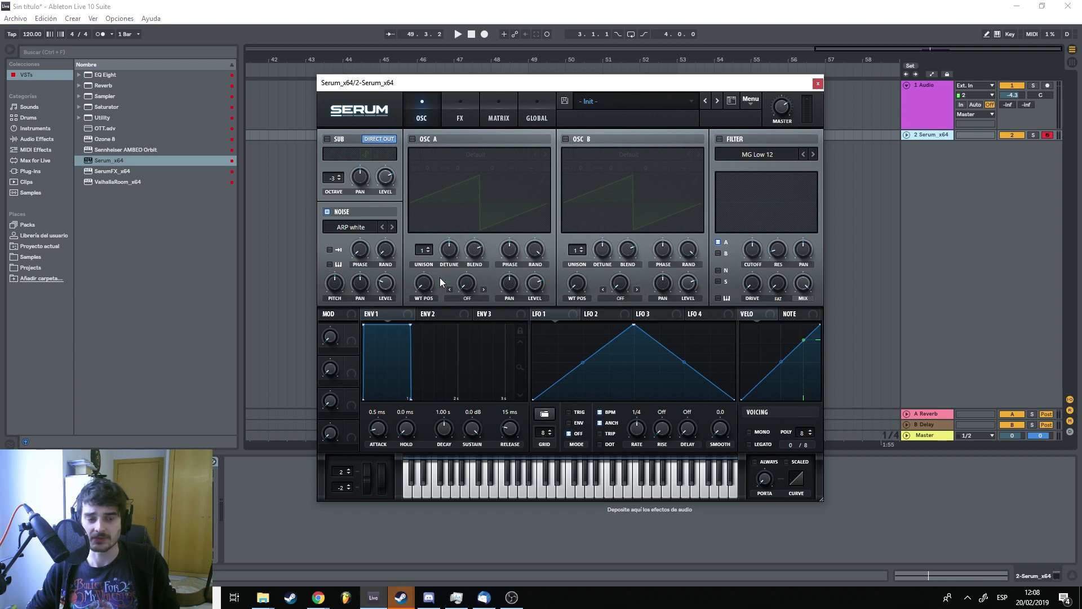
Load the XF_KikAtk_02 kick attack into the noise oscillator and audition it with one-shot playback enabled
{"action": "left_click", "coordinate": [379, 228]}
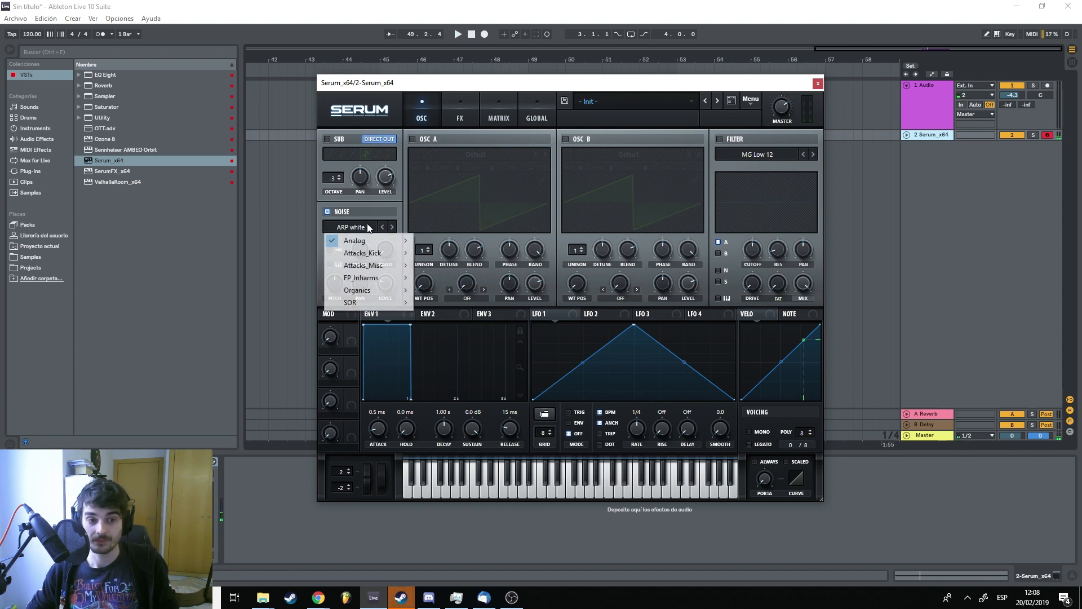
{"action": "mouse_move", "coordinate": [366, 252]}
{"action": "left_click", "coordinate": [445, 262]}
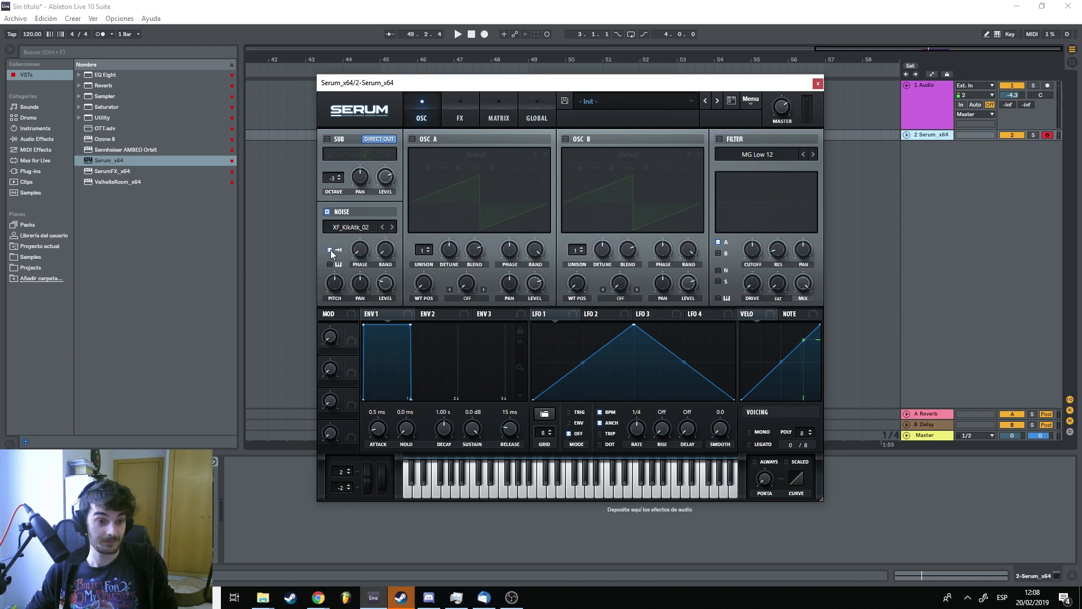
{"action": "left_click", "coordinate": [329, 250]}
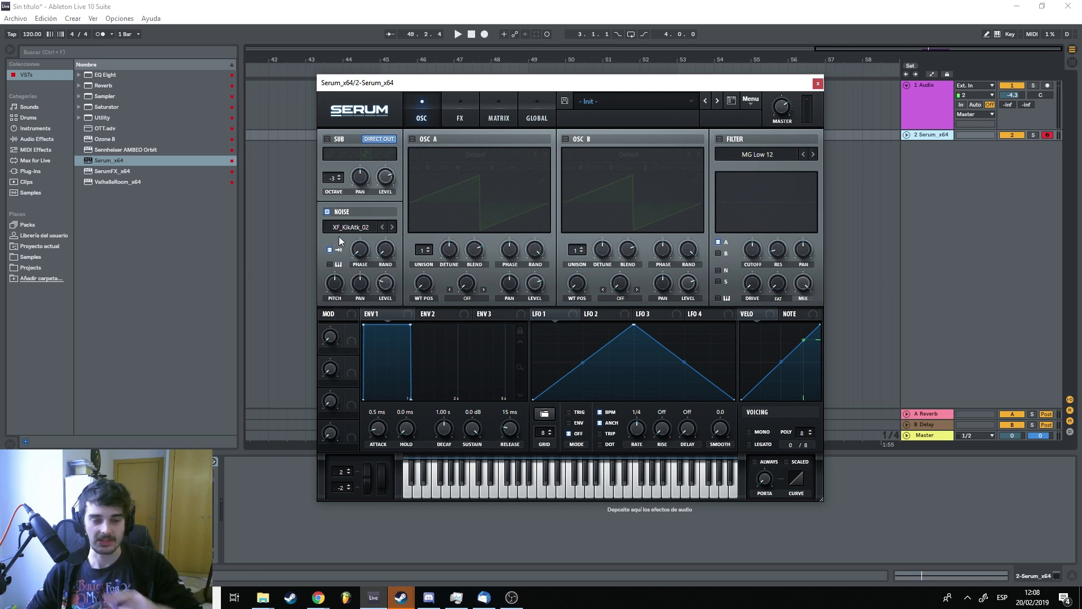
{"action": "key", "text": "space"}
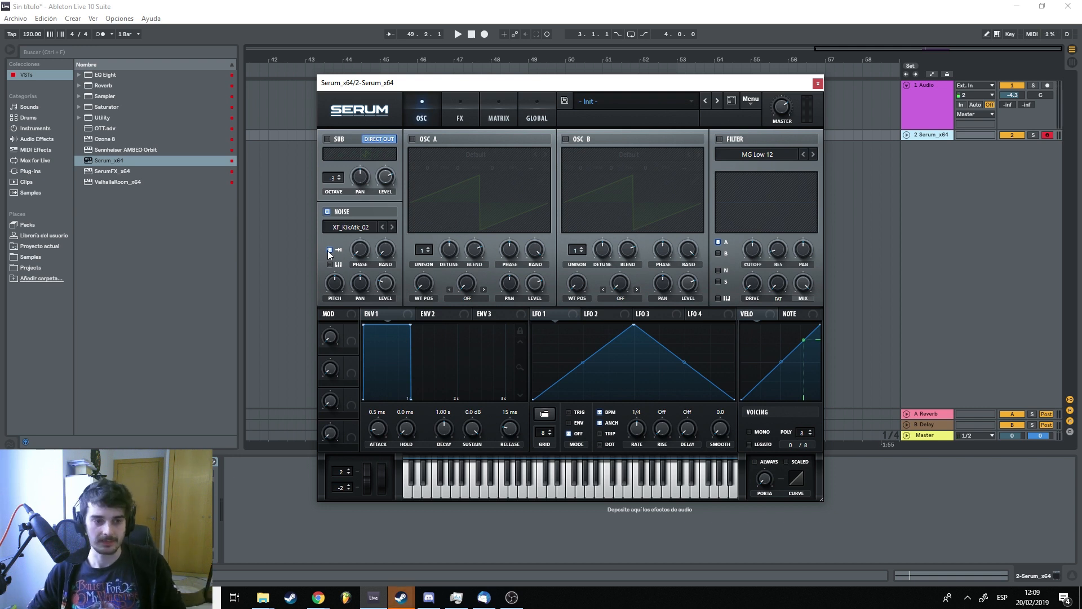
Load the Analog sample ARP white into the noise oscillator, audition it, and reset the noise phase to its default
{"action": "left_click", "coordinate": [343, 227]}
{"action": "mouse_move", "coordinate": [366, 240]}
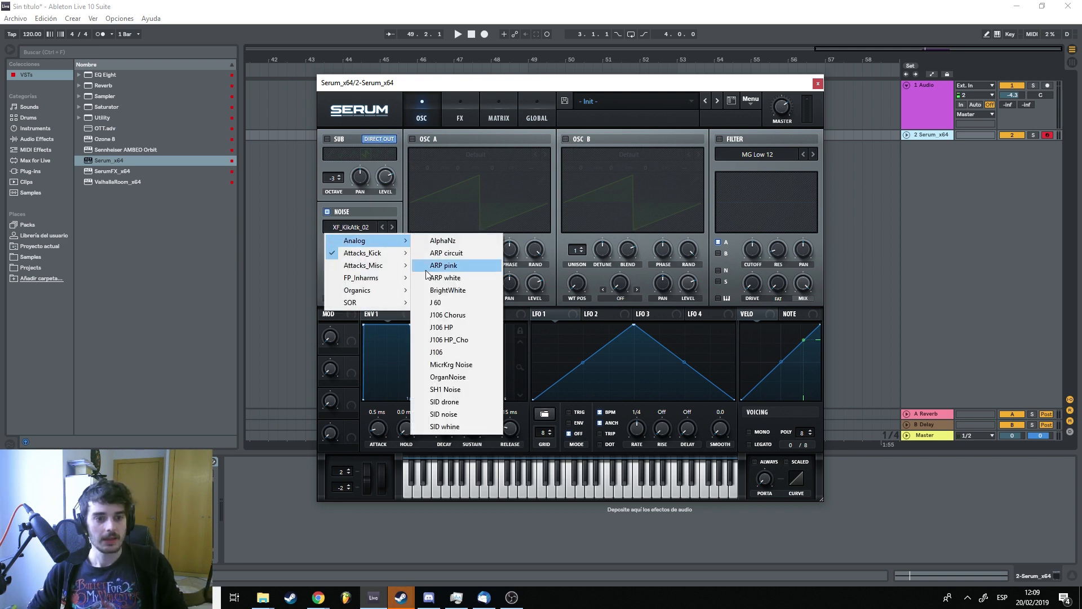
{"action": "left_click", "coordinate": [431, 278]}
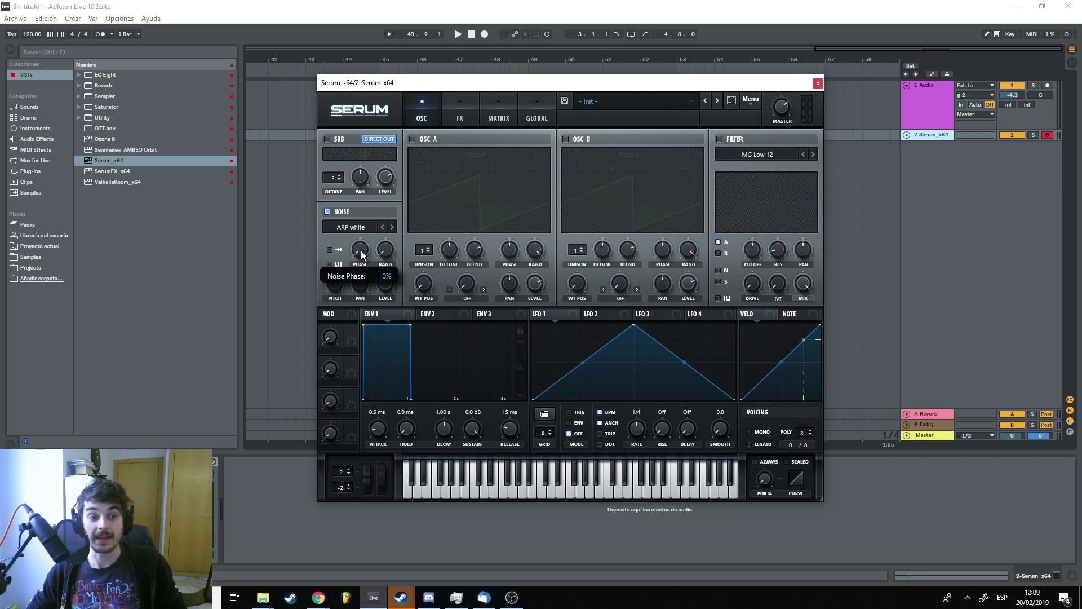
{"action": "key", "text": "space"}
{"action": "key", "text": "space"}
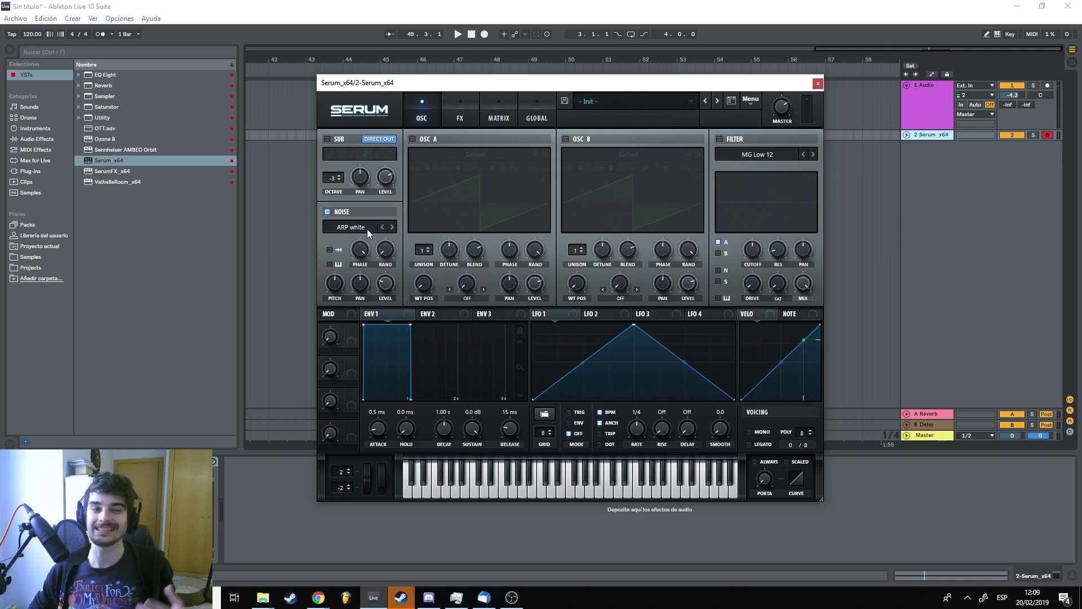
{"action": "right_click", "coordinate": [361, 248]}
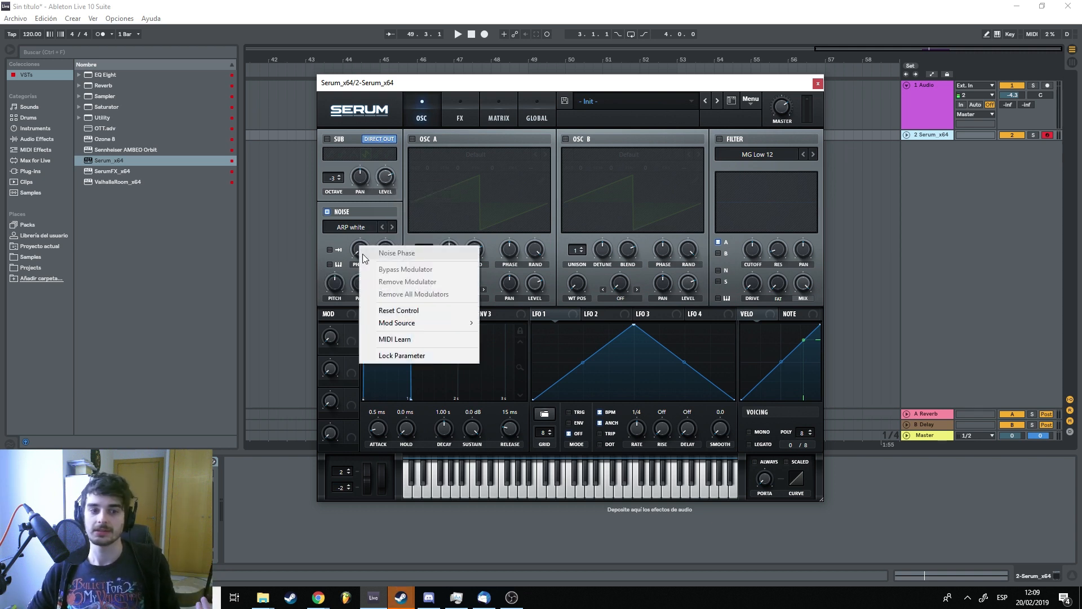
{"action": "left_click", "coordinate": [390, 310]}
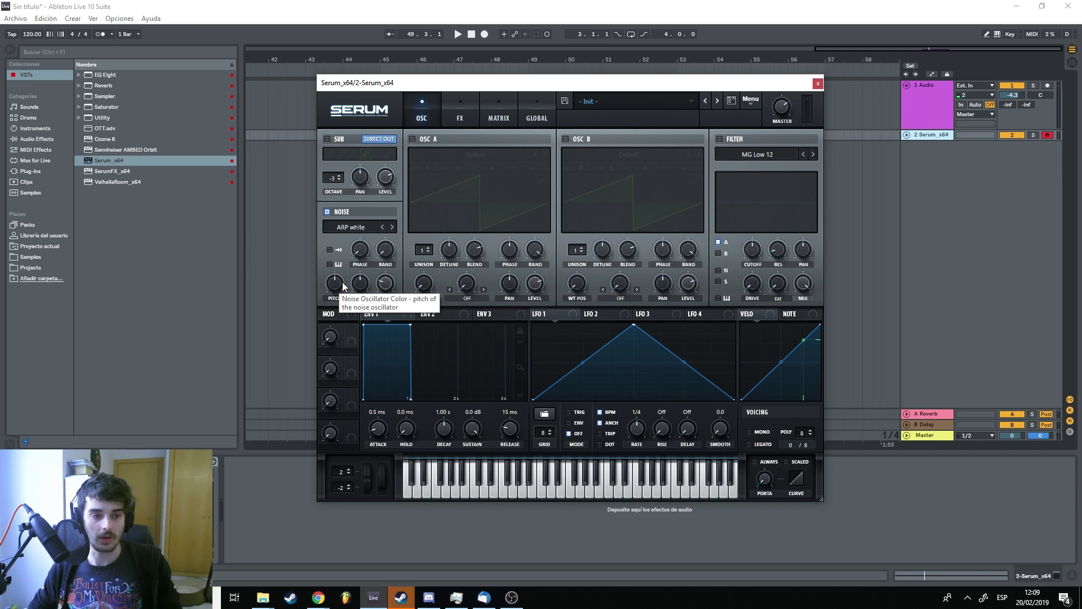
Audition the noise oscillator while changing its pitch and pan, and reset both controls to their defaults
{"action": "key", "text": "space"}
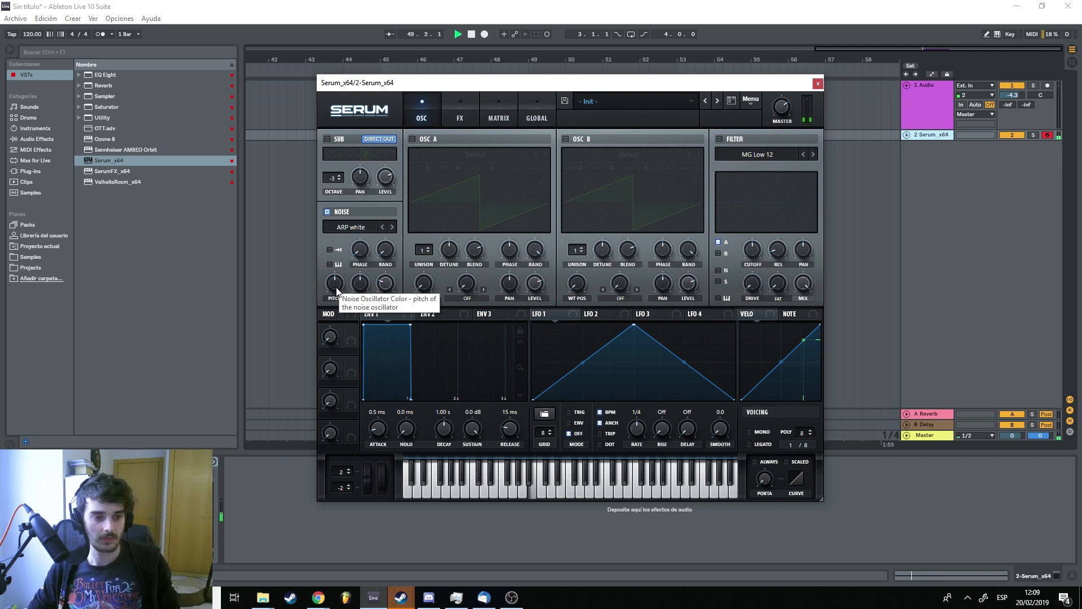
{"action": "left_click_drag", "start_coordinate": [343, 287], "coordinate": [326, 241]}
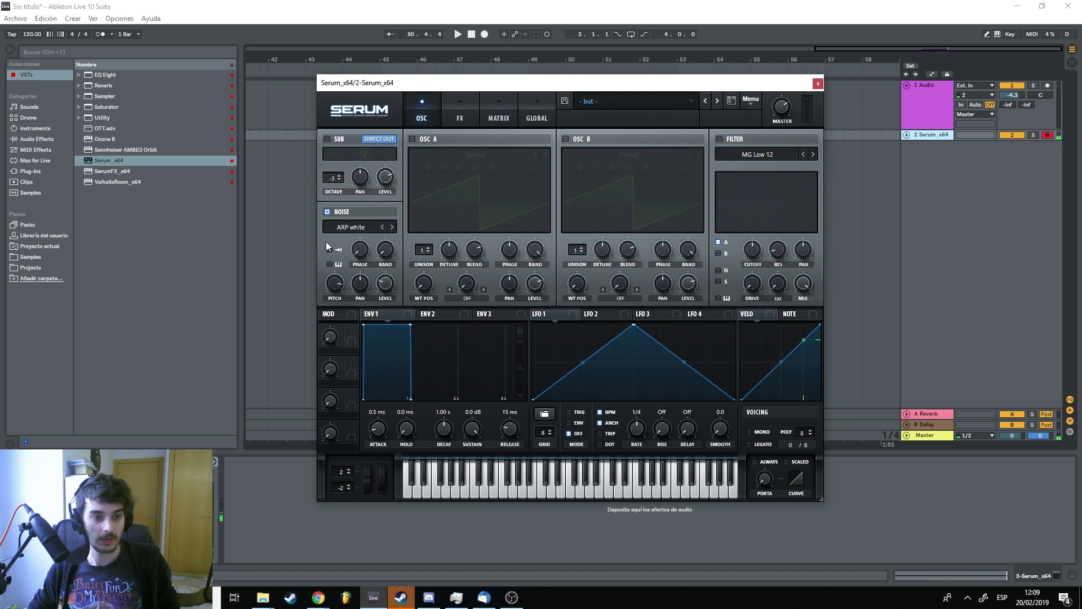
{"action": "right_click", "coordinate": [340, 289]}
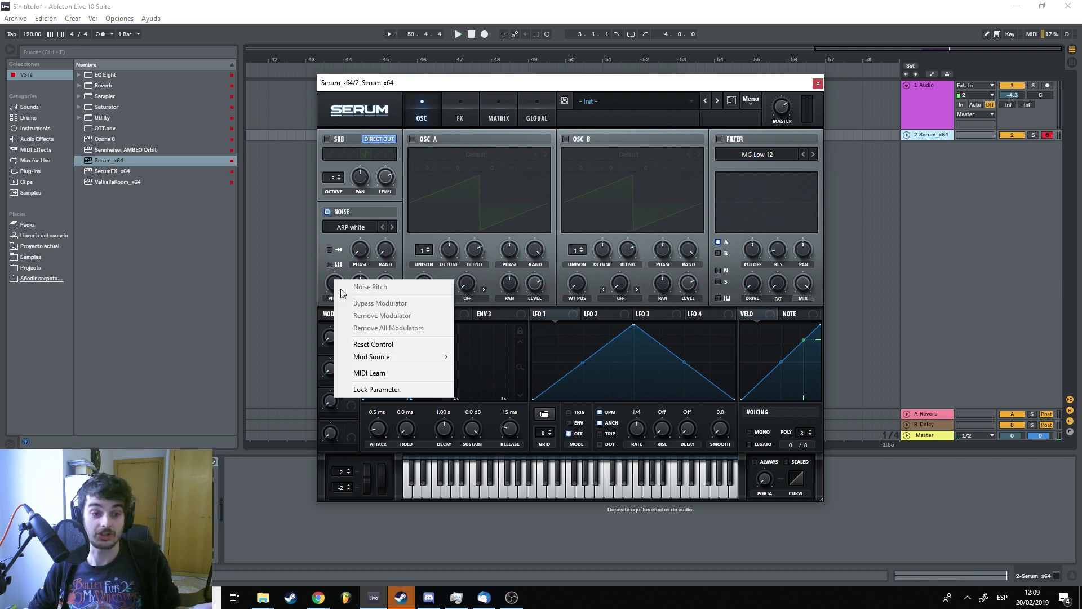
{"action": "left_click", "coordinate": [355, 344]}
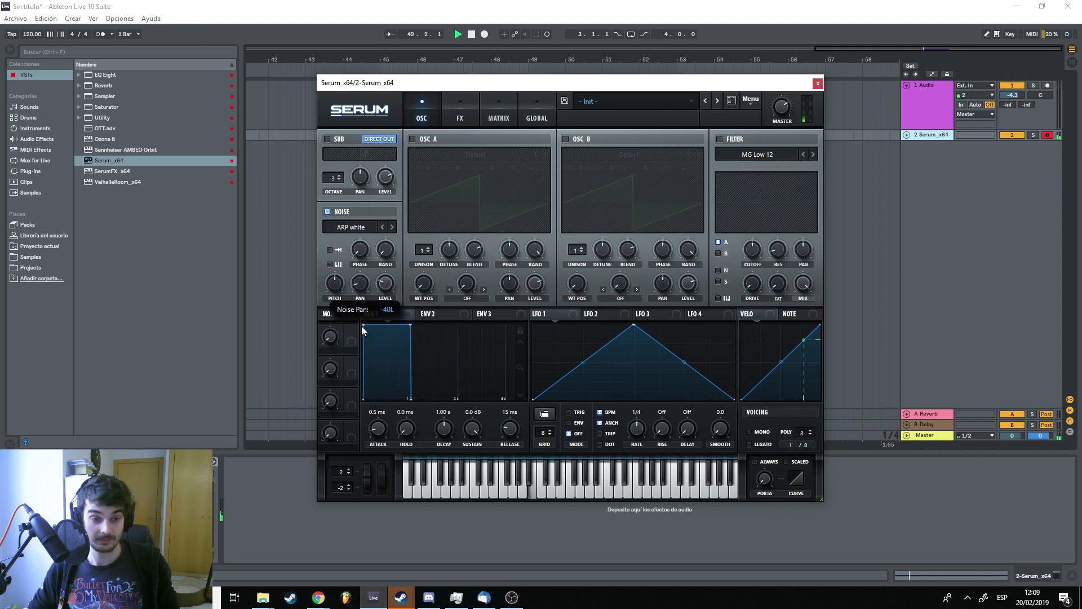
{"action": "right_click", "coordinate": [359, 284]}
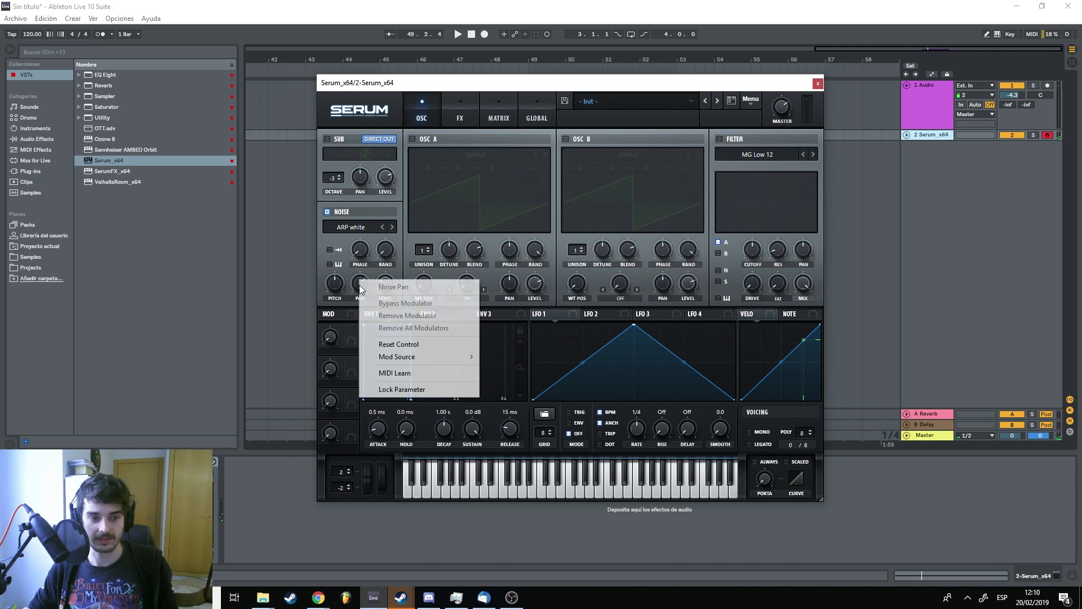
{"action": "left_click", "coordinate": [387, 343]}
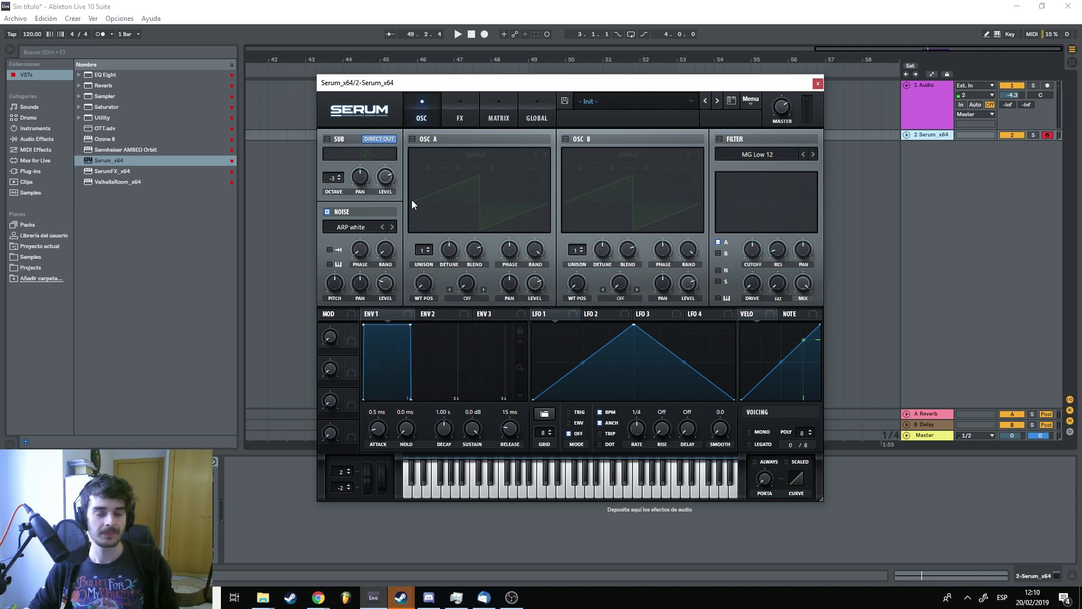
Disable the noise oscillator and enable oscillator A with the Default wavetable
{"action": "left_click", "coordinate": [326, 212]}
{"action": "left_click", "coordinate": [412, 139]}
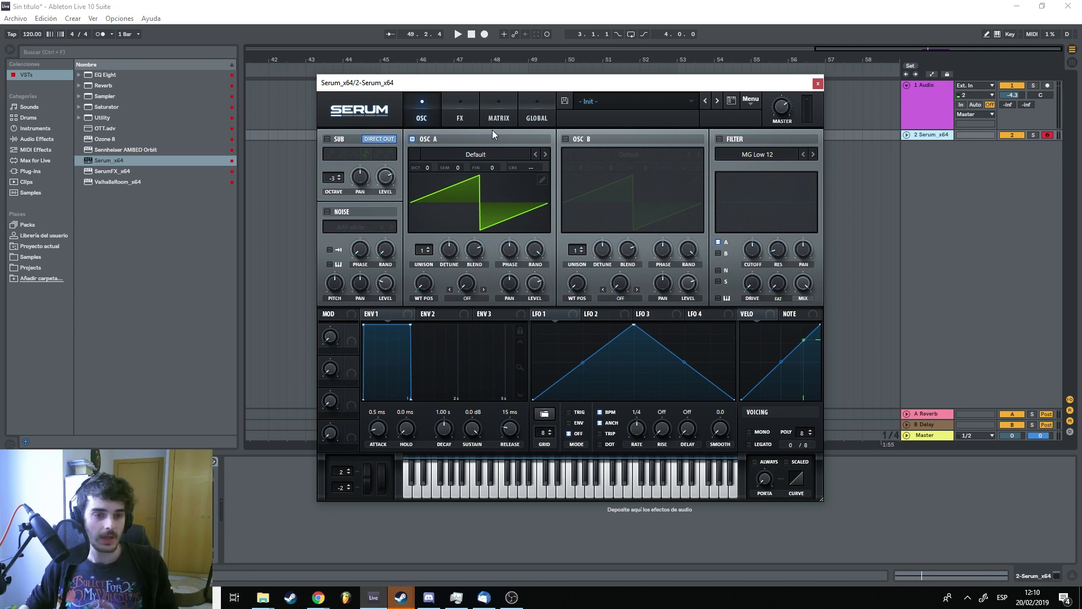
{"action": "mouse_move", "coordinate": [532, 170]}
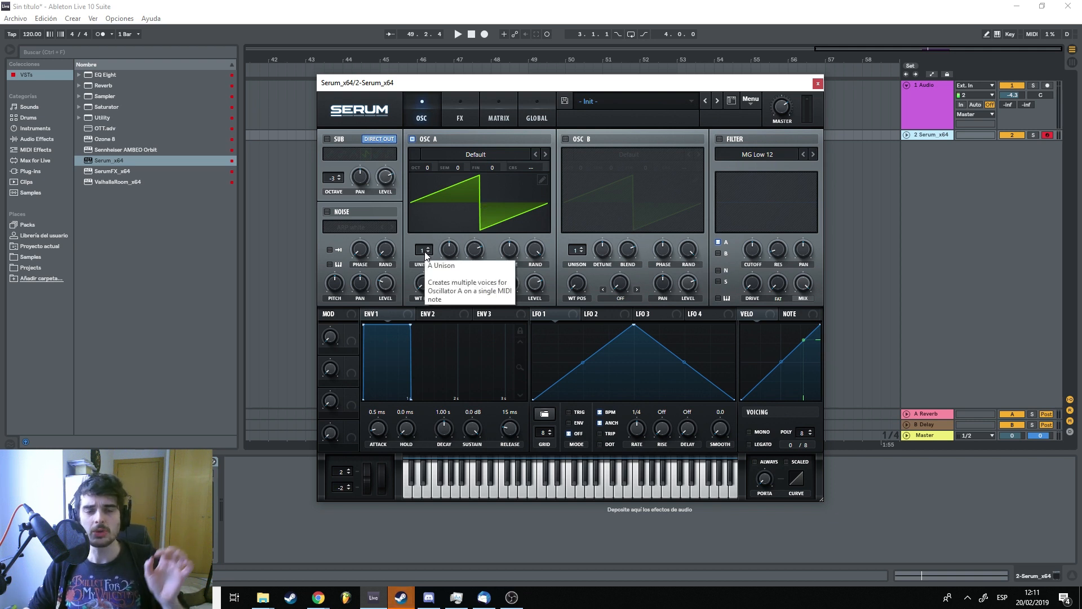
Set oscillator A's unison to 11 voices and audition it while adjusting the detune amount
{"action": "left_click_drag", "start_coordinate": [424, 252], "coordinate": [428, 164]}
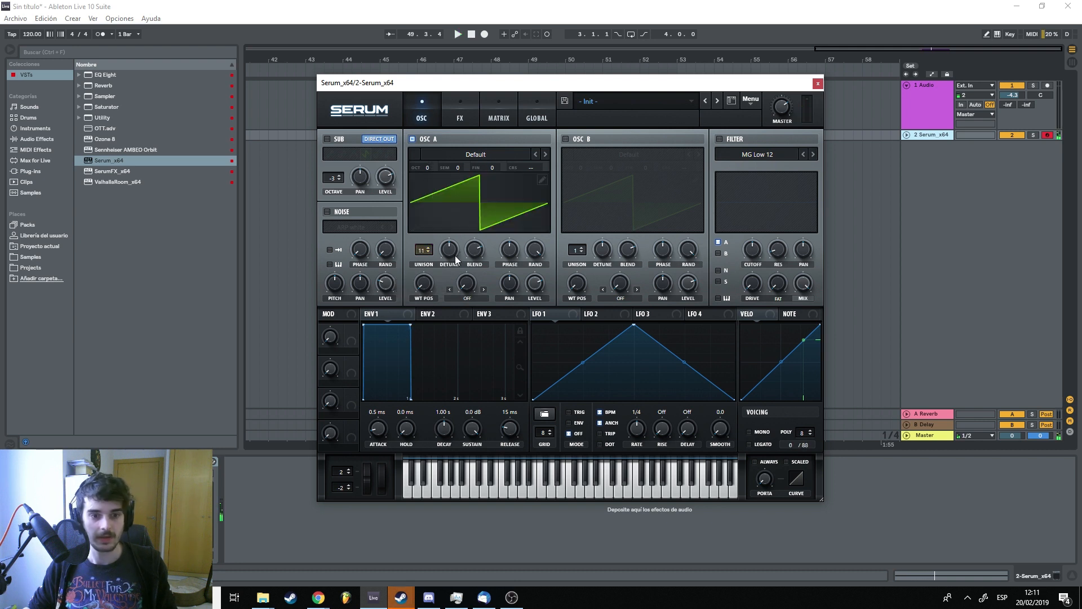
{"action": "key", "text": "space"}
{"action": "mouse_move", "coordinate": [448, 251]}
{"action": "left_mouse_down"}
{"action": "mouse_move", "coordinate": [454, 164]}
{"action": "mouse_move", "coordinate": [454, 249]}
{"action": "left_mouse_up"}
{"action": "key", "text": "space"}
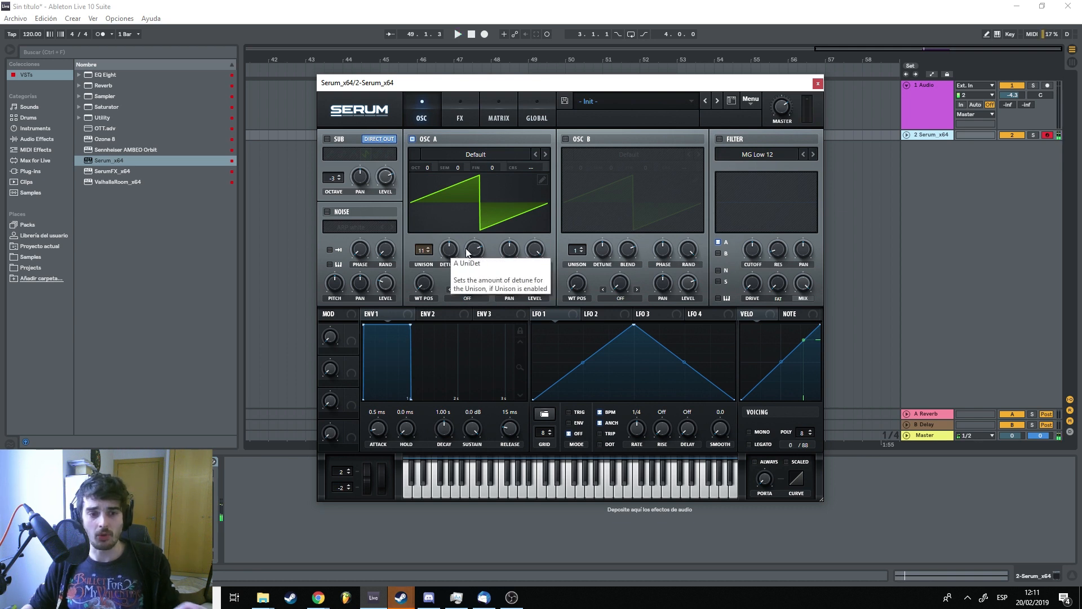
Adjust oscillator A's unison blend and audition the change during playback
{"action": "left_click_drag", "start_coordinate": [472, 252], "coordinate": [478, 289]}
{"action": "left_click_drag", "start_coordinate": [492, 331], "coordinate": [509, 302]}
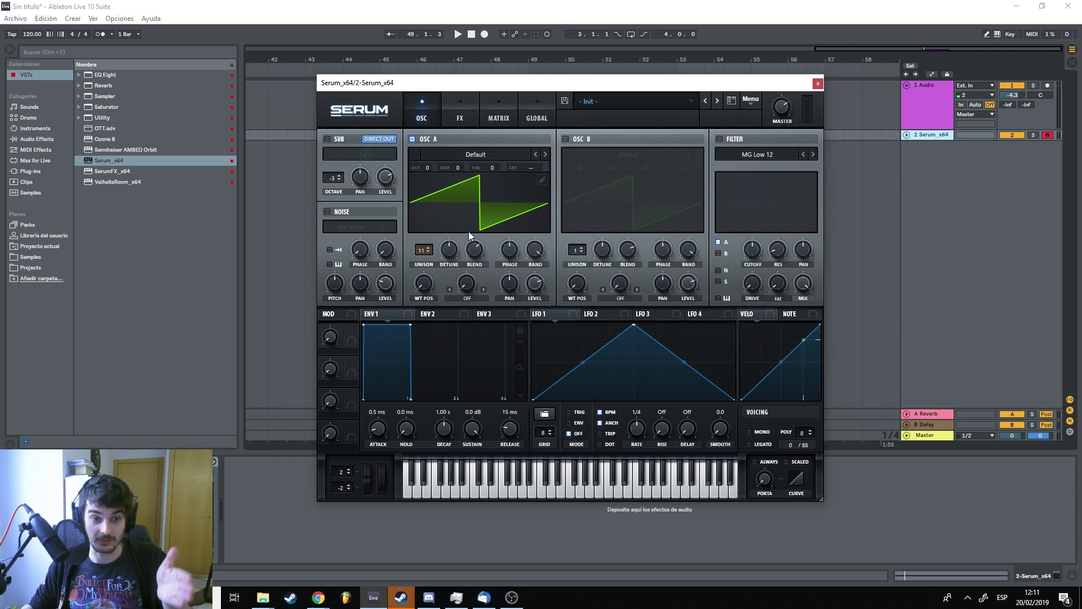
{"action": "key", "text": "space"}
{"action": "mouse_move", "coordinate": [475, 250]}
{"action": "left_mouse_down"}
{"action": "mouse_move", "coordinate": [467, 286]}
{"action": "mouse_move", "coordinate": [479, 201]}
{"action": "mouse_move", "coordinate": [470, 265]}
{"action": "left_mouse_up"}
{"action": "key", "text": "space"}
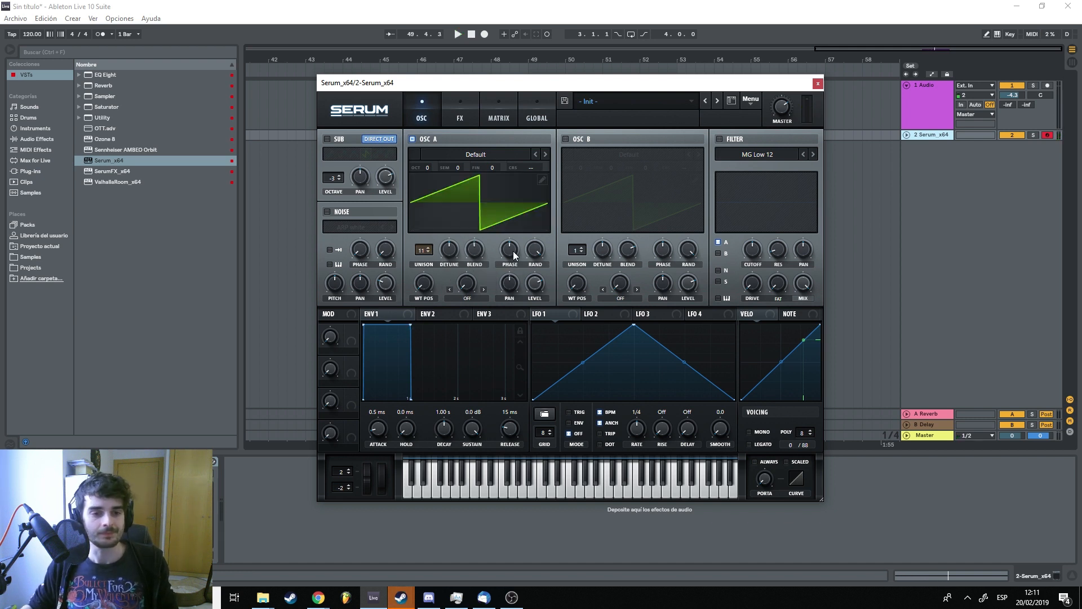
Return oscillator A to 1 unison voice and adjust its random phase amount
{"action": "left_click_drag", "start_coordinate": [423, 249], "coordinate": [421, 268]}
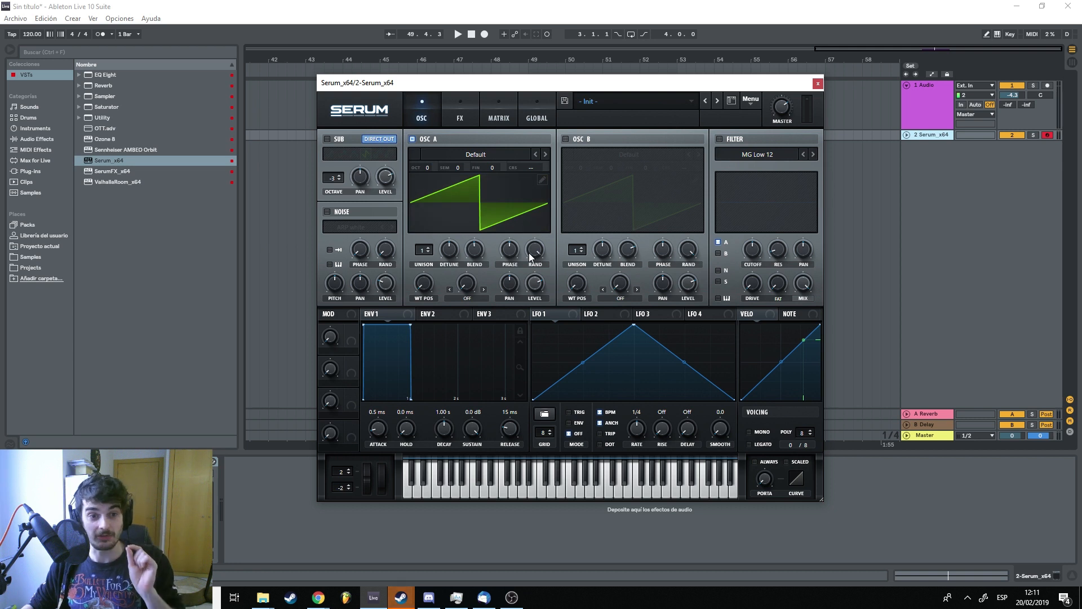
{"action": "left_click_drag", "start_coordinate": [510, 263], "coordinate": [533, 248]}
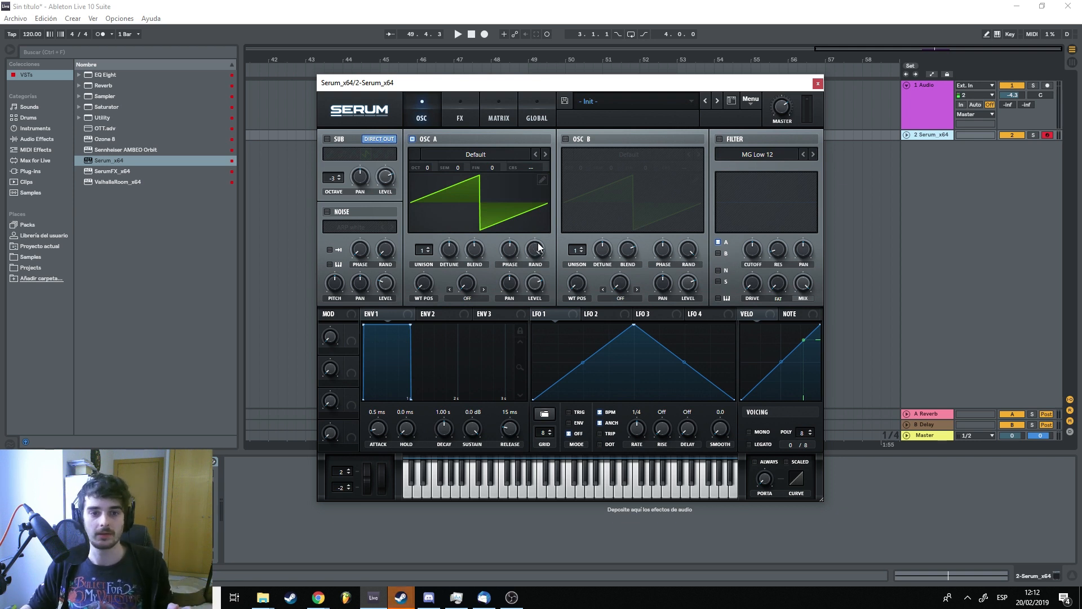
{"action": "left_click_drag", "start_coordinate": [536, 251], "coordinate": [540, 295]}
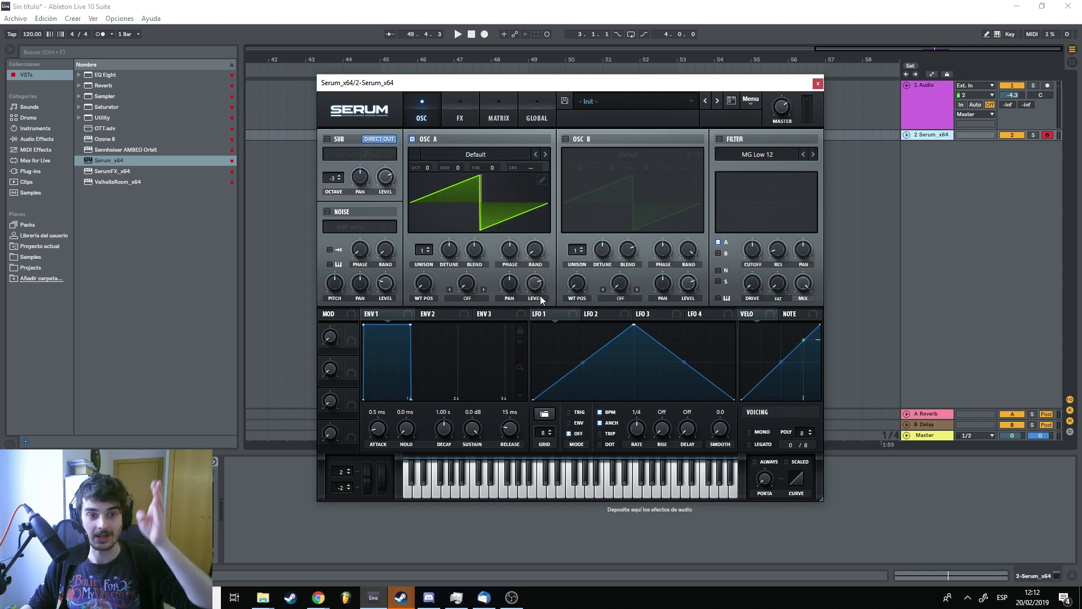
{"action": "left_click_drag", "start_coordinate": [499, 247], "coordinate": [500, 246]}
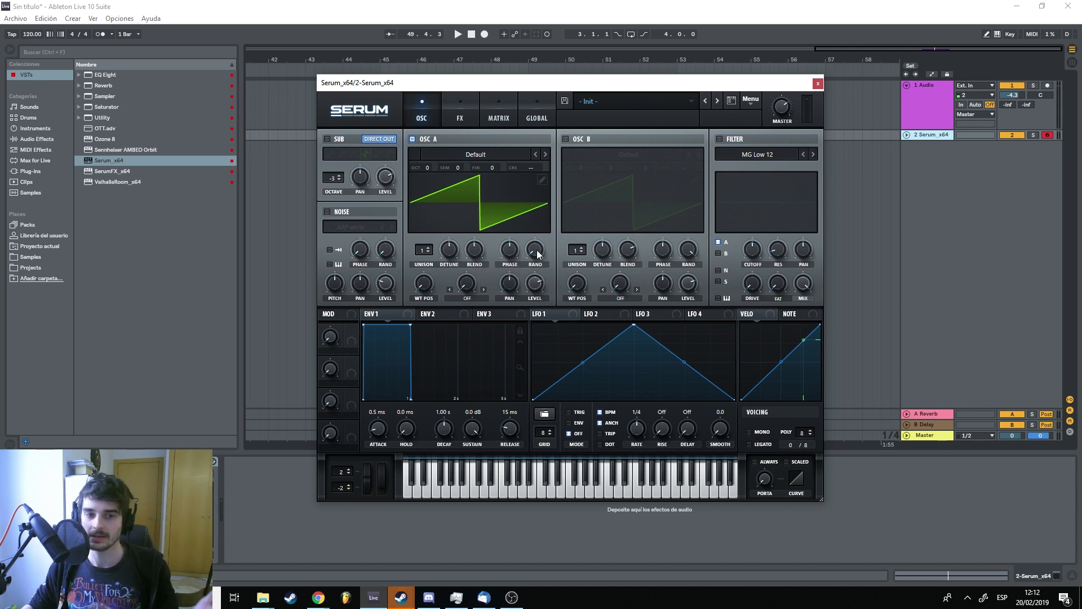
Raise oscillator A's unison to 11 voices, audition the sound, and return the unison to 1 voice
{"action": "left_click_drag", "start_coordinate": [423, 251], "coordinate": [427, 171]}
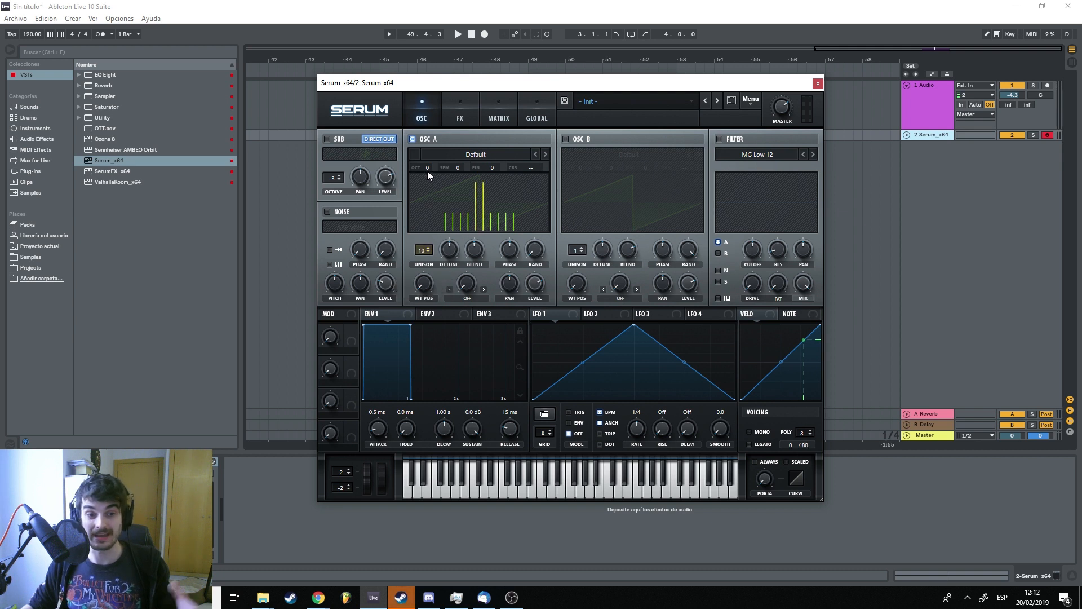
{"action": "left_click", "coordinate": [429, 249]}
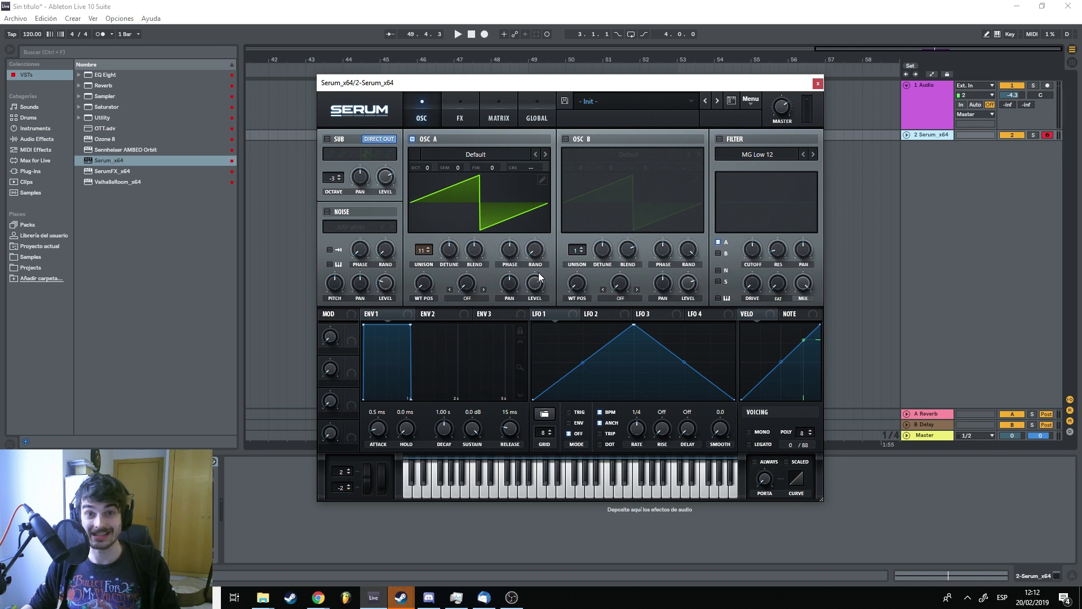
{"action": "key", "text": "space"}
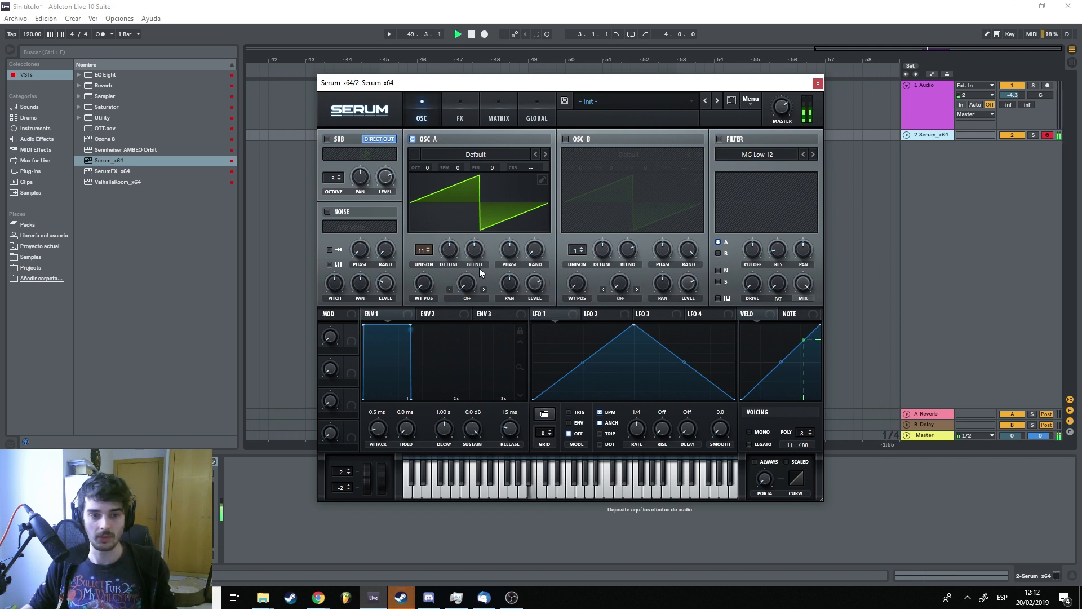
{"action": "key", "text": "space"}
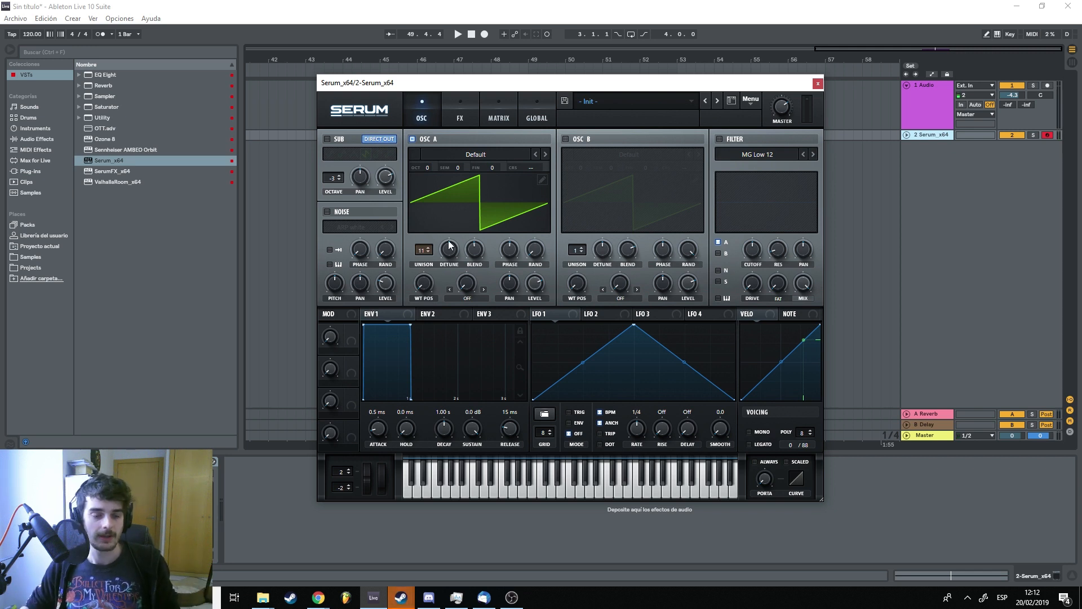
{"action": "left_click_drag", "start_coordinate": [424, 249], "coordinate": [423, 293]}
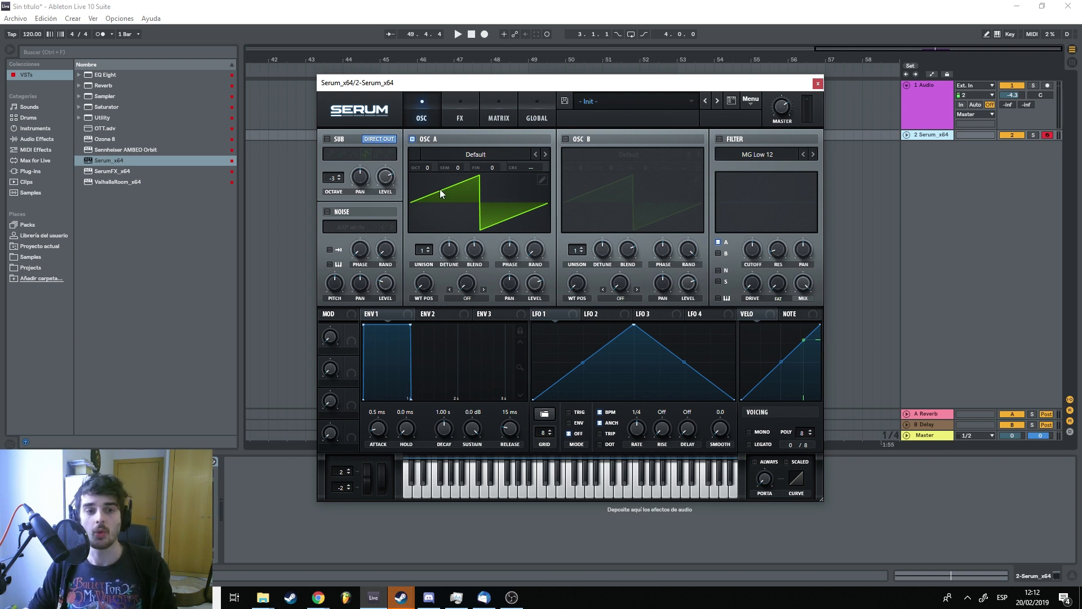
Load the Spectral wavetable Monster 3 [SL] into oscillator A
{"action": "left_click", "coordinate": [429, 154]}
{"action": "mouse_move", "coordinate": [451, 167]}
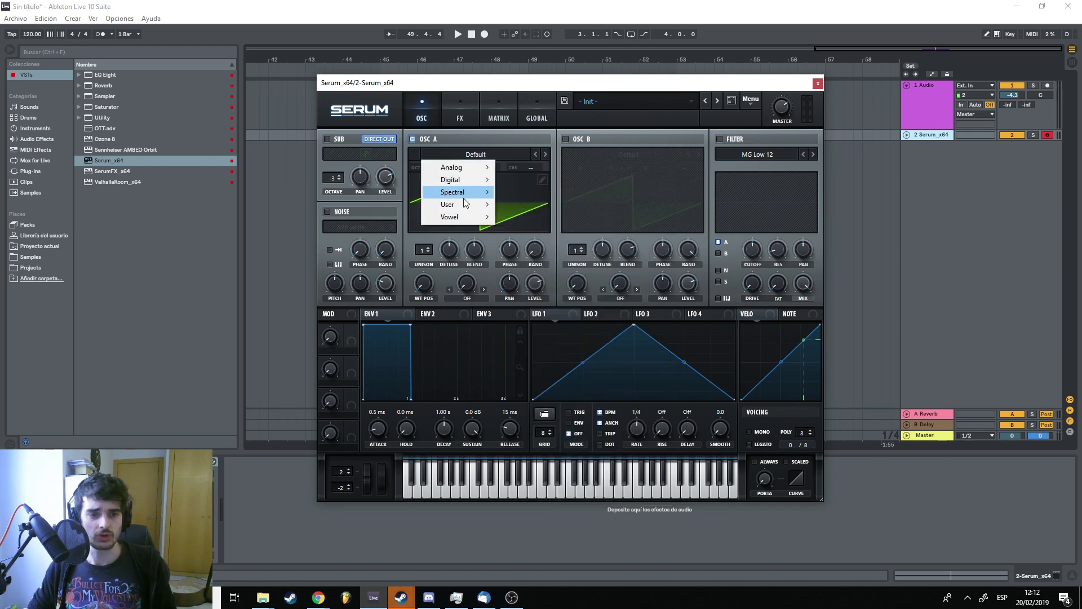
{"action": "mouse_move", "coordinate": [456, 192]}
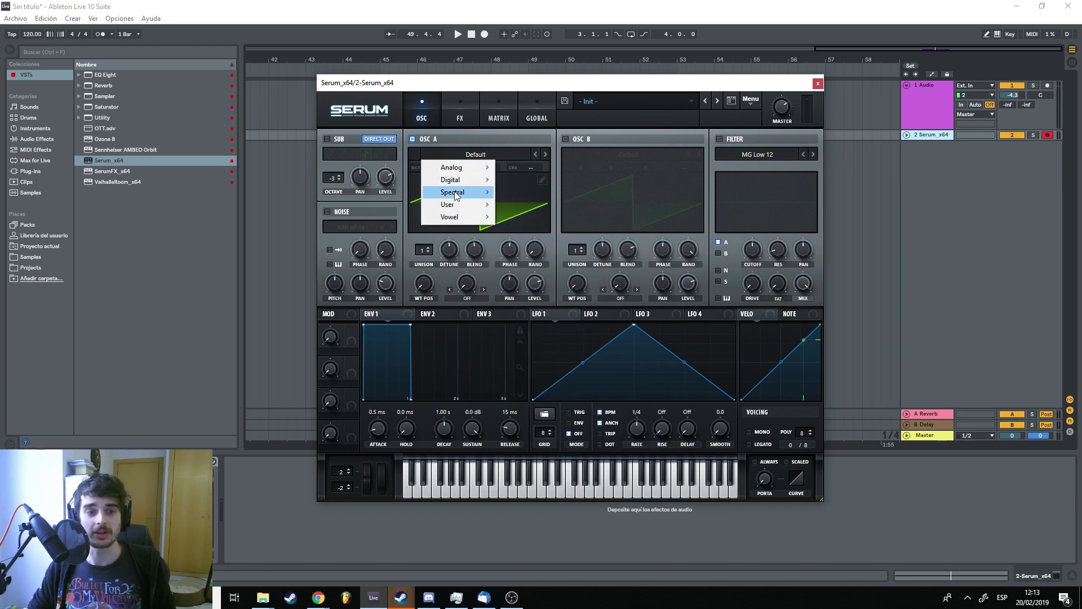
{"action": "left_click", "coordinate": [574, 289]}
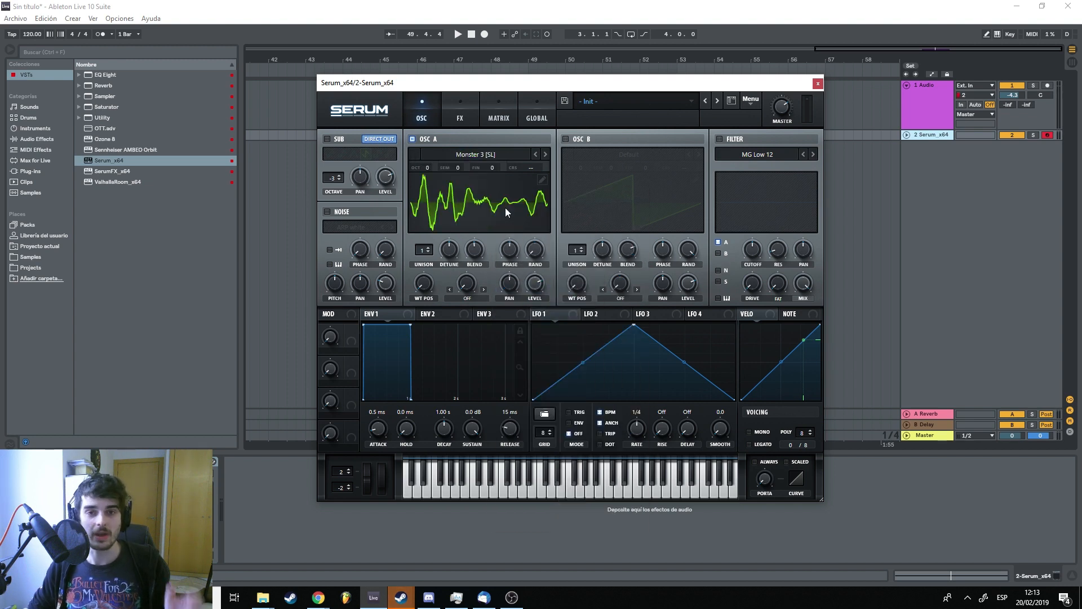
Move oscillator A's wavetable position to frame 105 in the 3D view, and fine-tune it in the 2D waveform view
{"action": "left_click", "coordinate": [488, 199]}
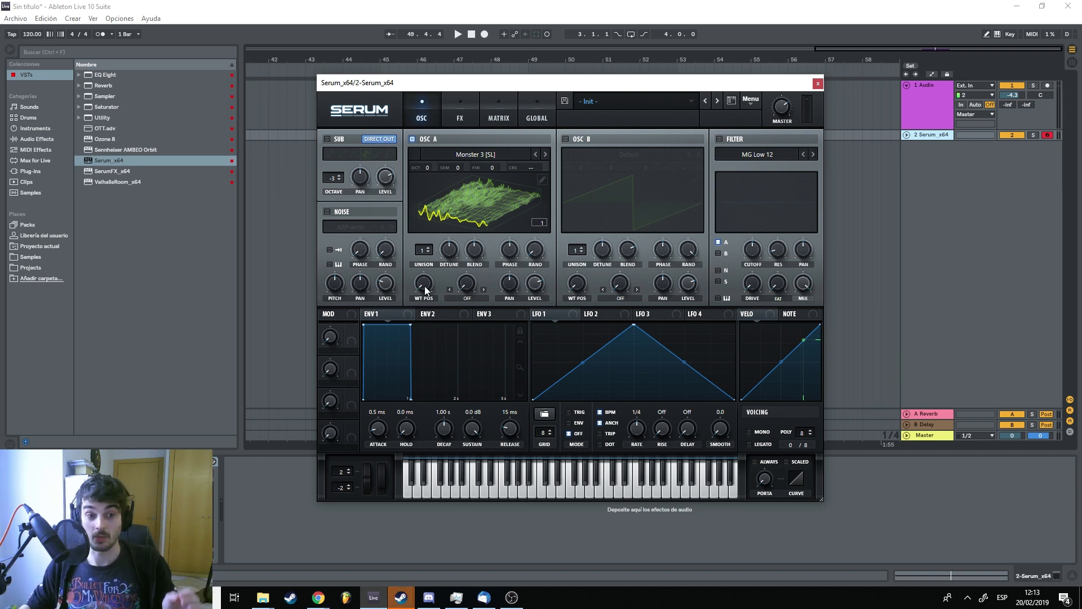
{"action": "left_click_drag", "start_coordinate": [424, 285], "coordinate": [434, 242]}
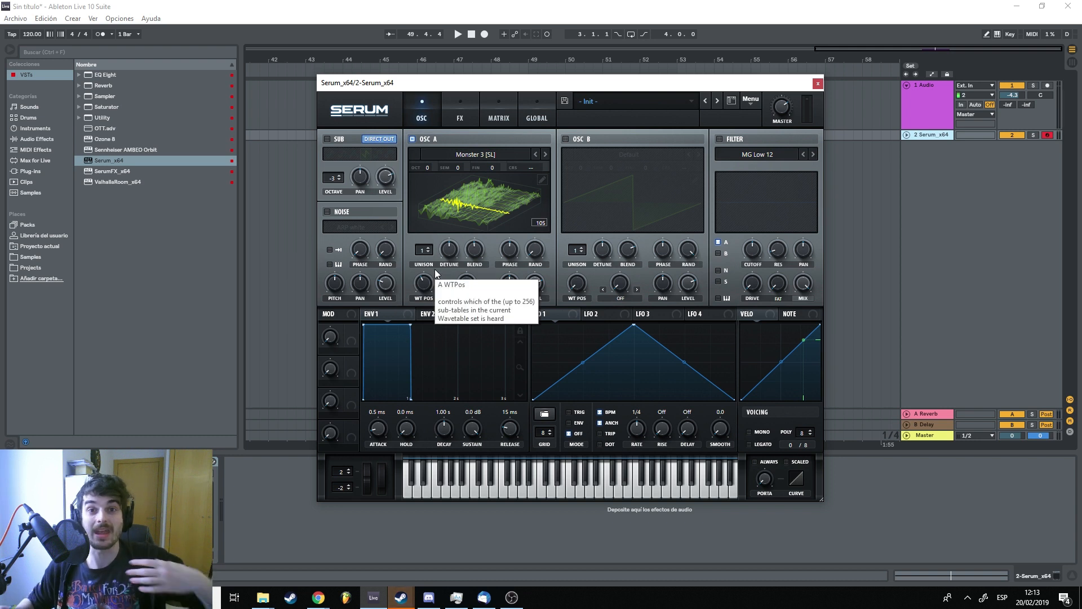
{"action": "left_click", "coordinate": [487, 214]}
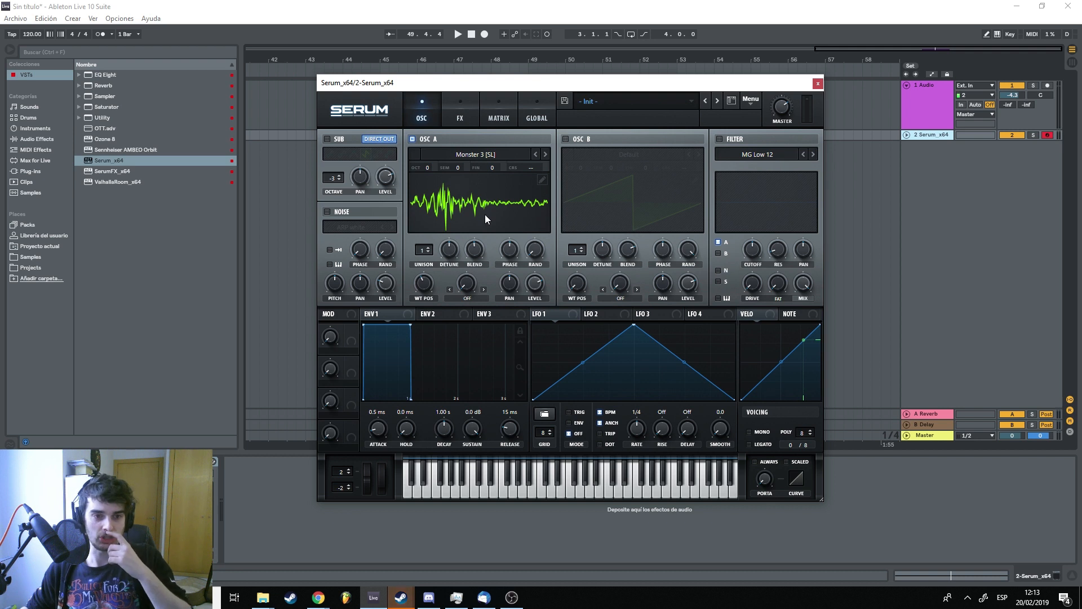
{"action": "mouse_move", "coordinate": [427, 279]}
{"action": "left_mouse_down"}
{"action": "mouse_move", "coordinate": [423, 306]}
{"action": "mouse_move", "coordinate": [421, 268]}
{"action": "mouse_move", "coordinate": [425, 282]}
{"action": "mouse_move", "coordinate": [433, 257]}
{"action": "mouse_move", "coordinate": [435, 324]}
{"action": "mouse_move", "coordinate": [439, 293]}
{"action": "left_mouse_up"}
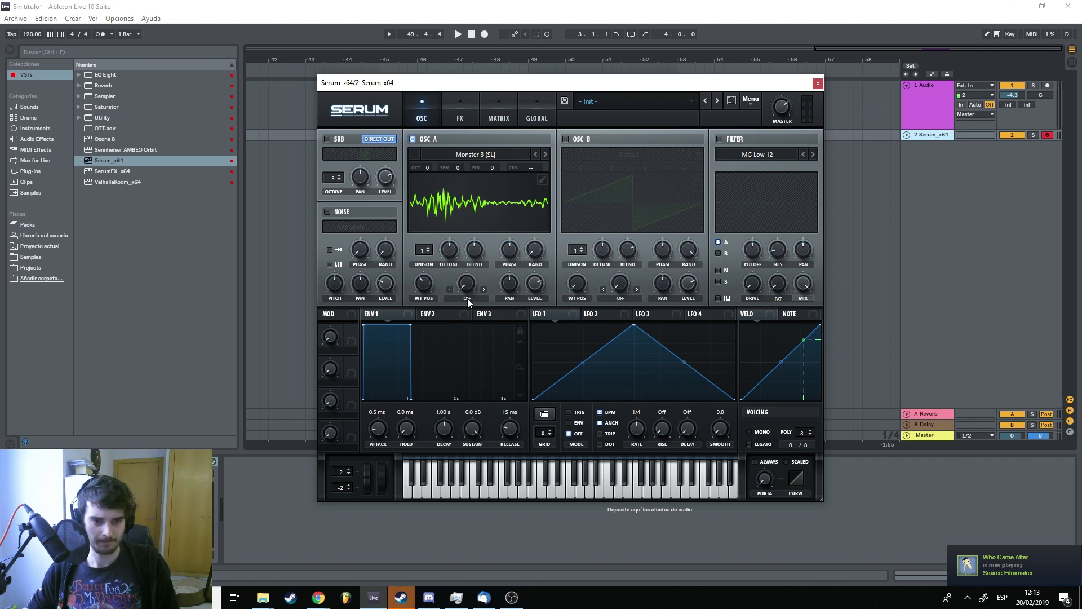
Set oscillator A's warp mode to Sync (No Window) and raise the warp amount
{"action": "left_click", "coordinate": [467, 299]}
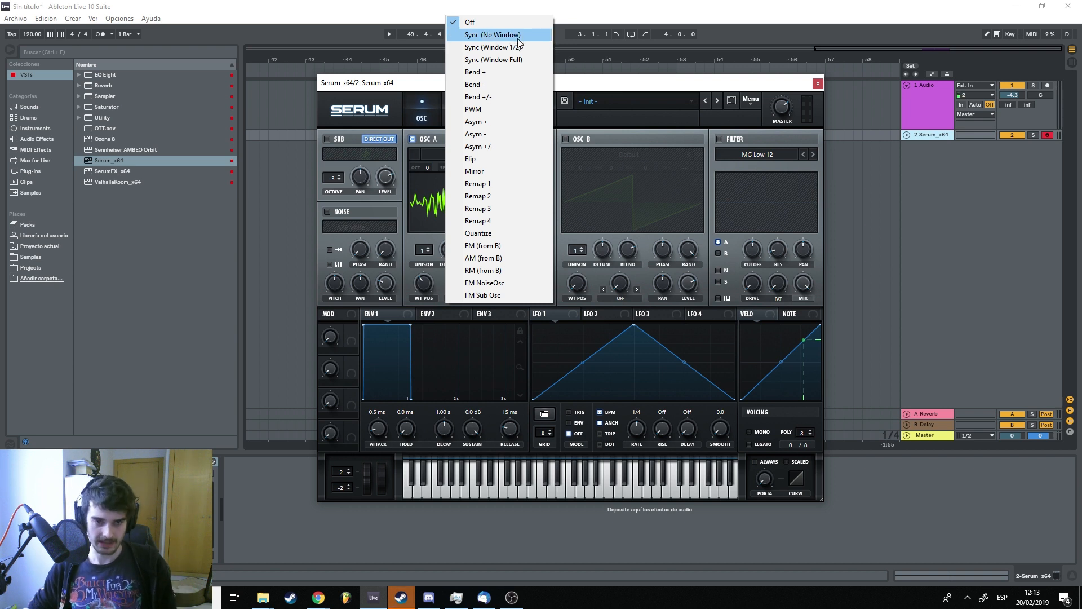
{"action": "left_click", "coordinate": [489, 34]}
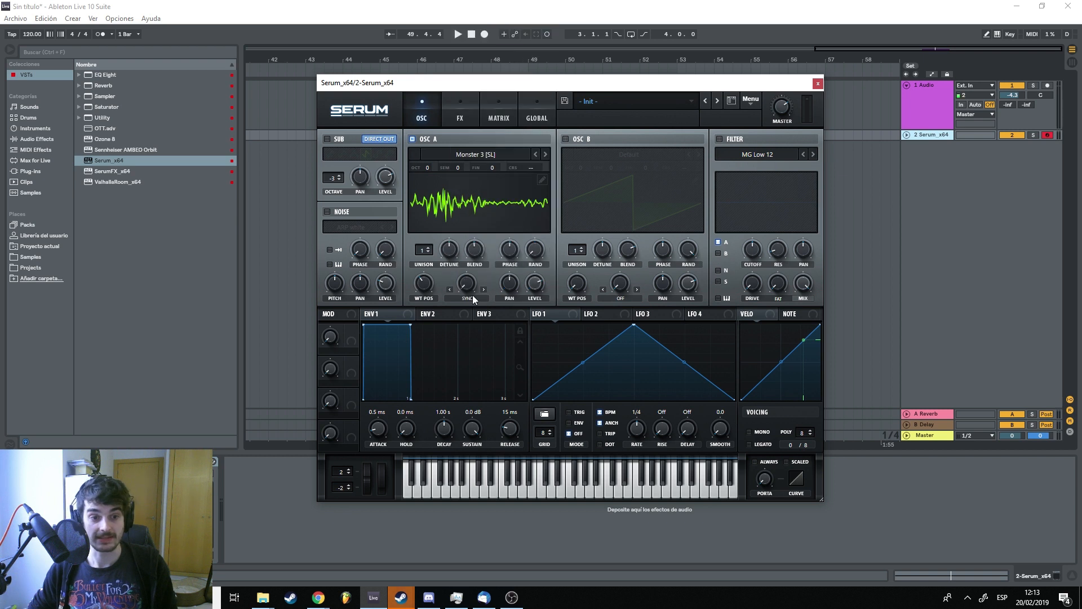
{"action": "left_click_drag", "start_coordinate": [471, 287], "coordinate": [475, 232]}
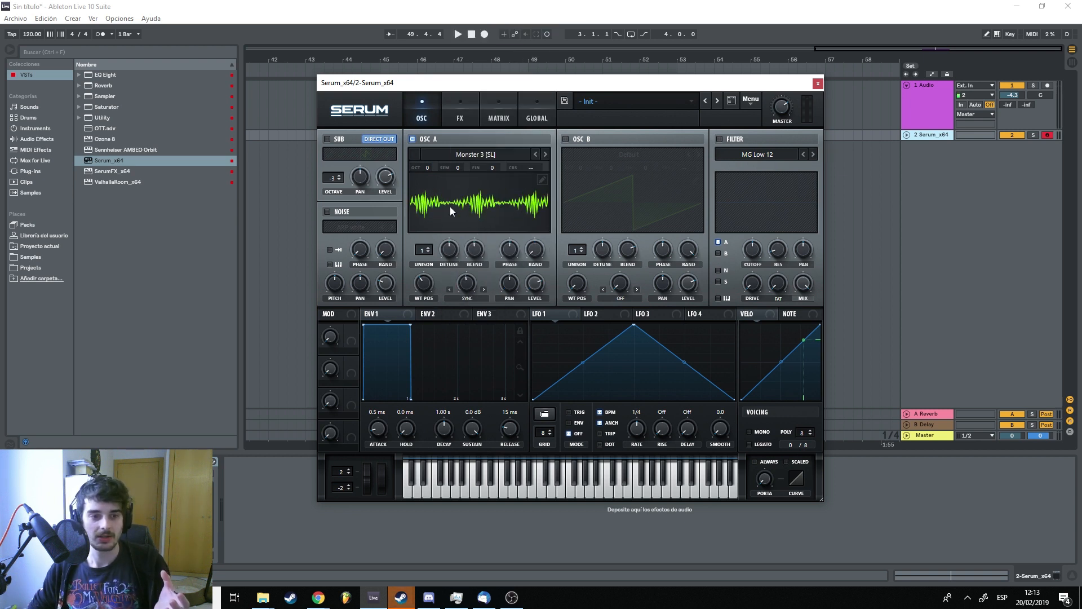
Load the Basic Shapes wavetable into oscillator A
{"action": "left_click", "coordinate": [464, 155]}
{"action": "mouse_move", "coordinate": [471, 179]}
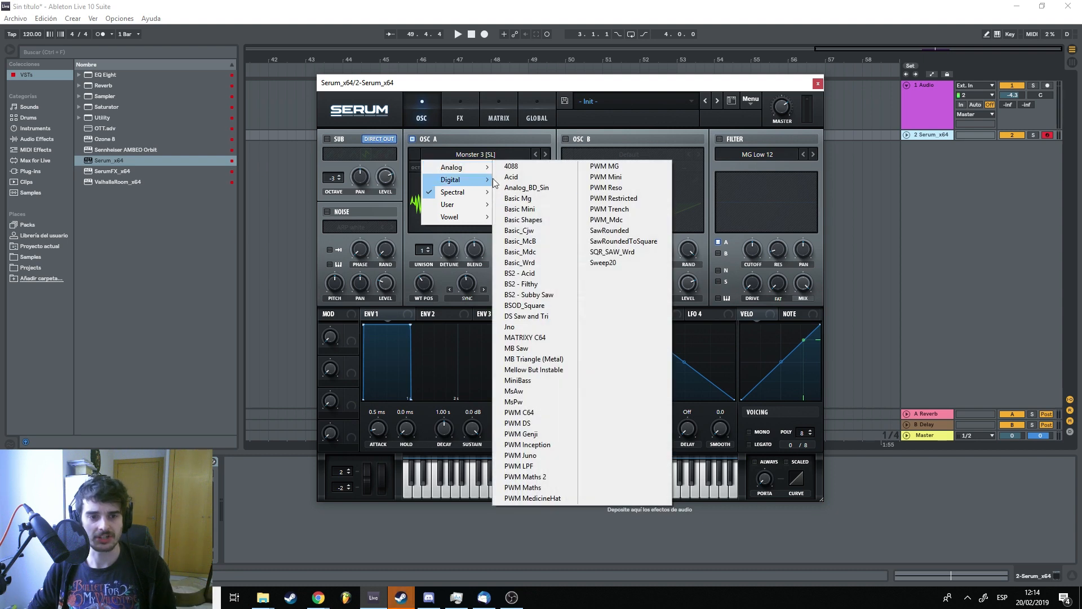
{"action": "left_click", "coordinate": [523, 219]}
Sweep oscillator A's warp down to about 1%, switch the warp mode to Sync (Window 1/2), and raise the warp amount
{"action": "left_click_drag", "start_coordinate": [458, 287], "coordinate": [490, 367]}
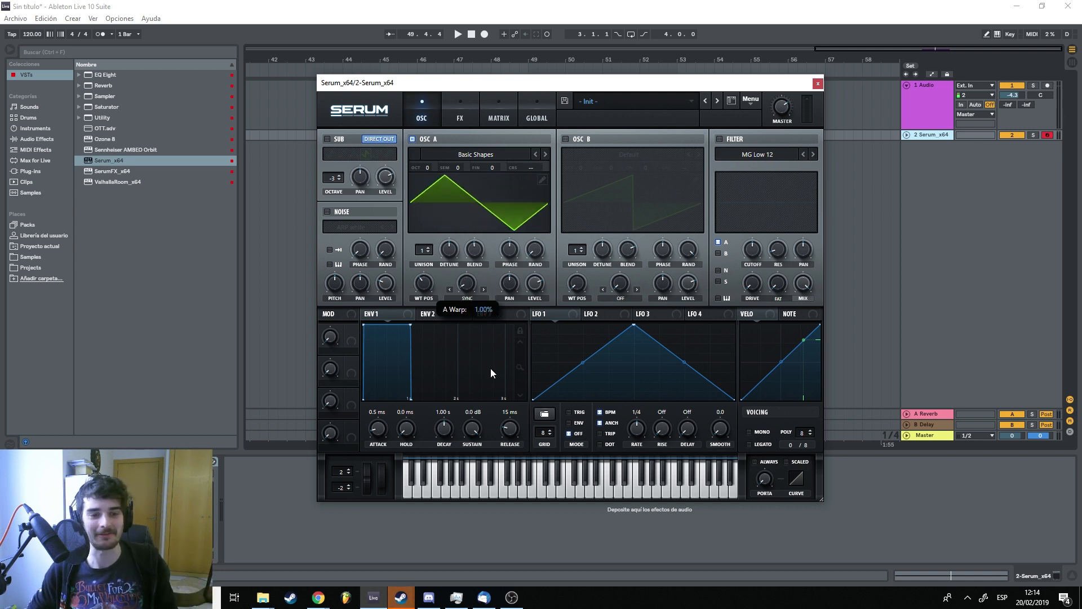
{"action": "left_click", "coordinate": [483, 289]}
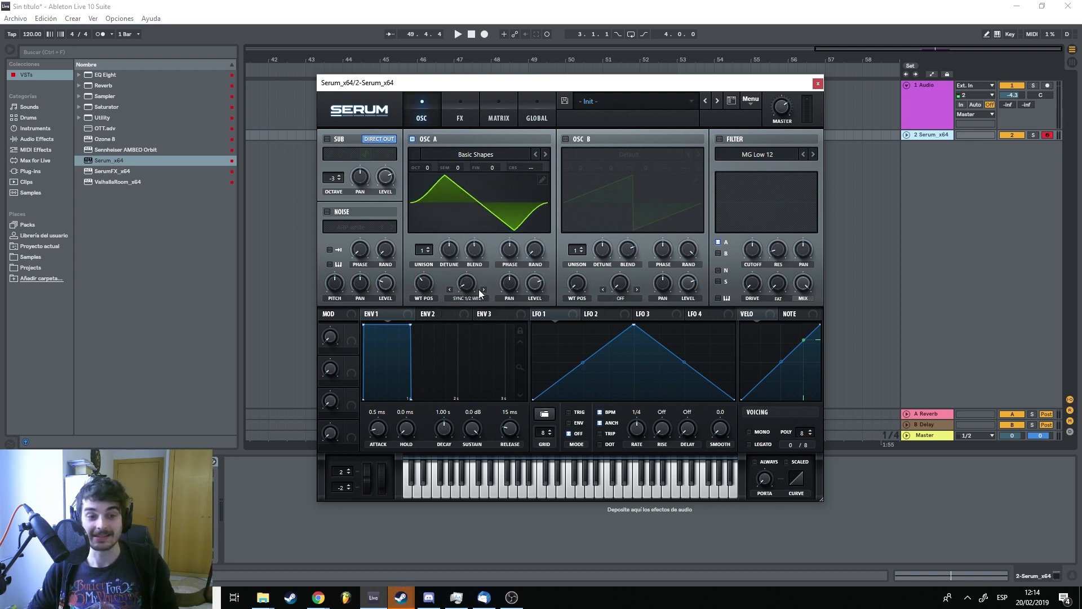
{"action": "mouse_move", "coordinate": [473, 279]}
{"action": "left_mouse_down"}
{"action": "mouse_move", "coordinate": [471, 197]}
{"action": "mouse_move", "coordinate": [479, 260]}
{"action": "left_mouse_up"}
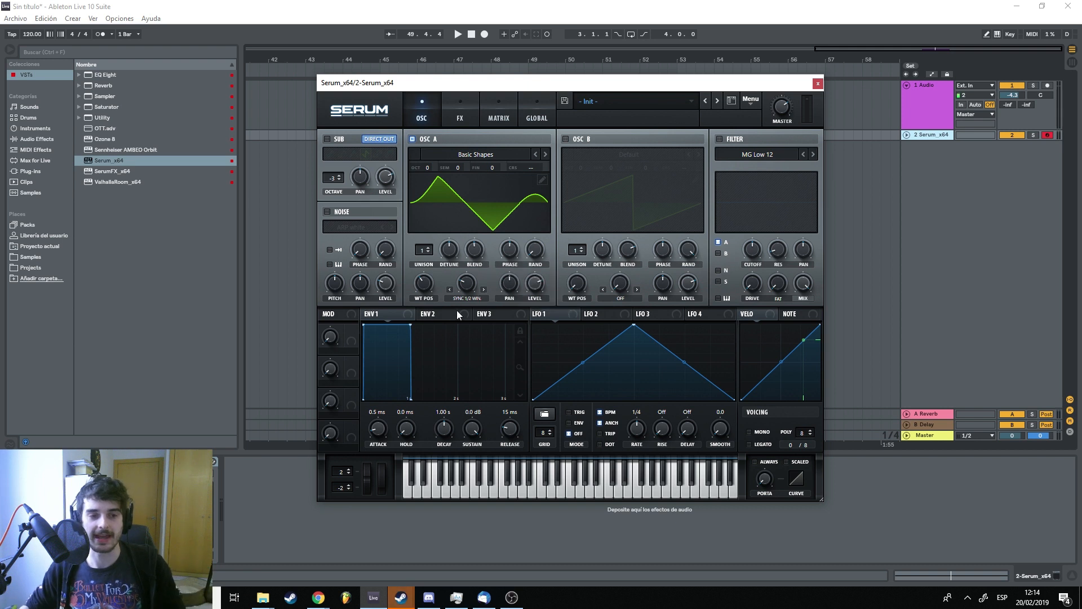
Compare oscillator A's Sync (Window Full) and Sync (Window 1/2) warp modes, and raise the warp amount in Sync (Window Full)
{"action": "left_click", "coordinate": [483, 289]}
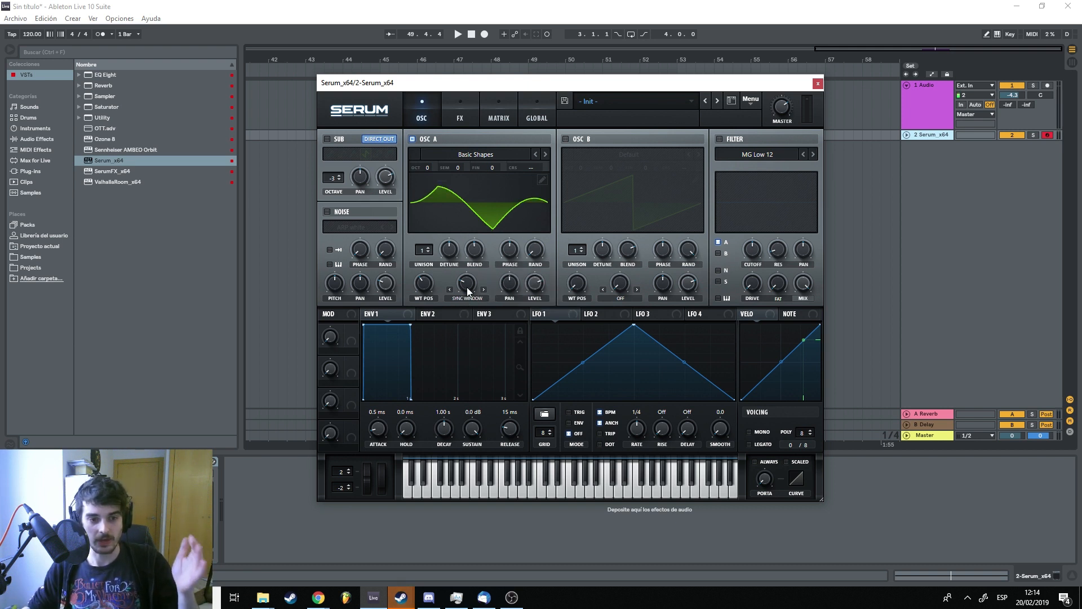
{"action": "left_click", "coordinate": [449, 289]}
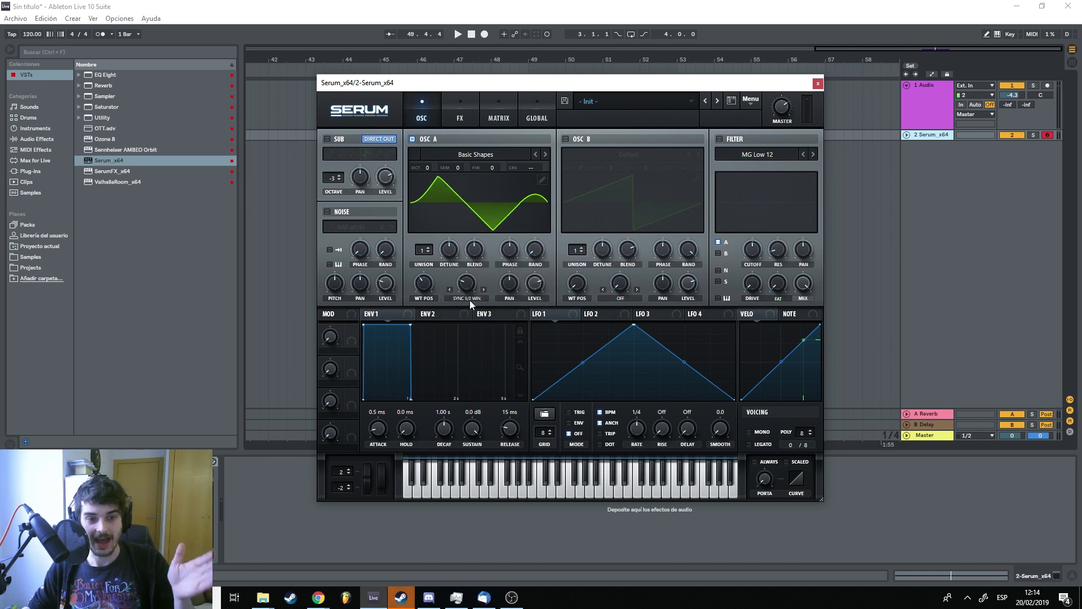
{"action": "left_click", "coordinate": [482, 290]}
{"action": "left_click_drag", "start_coordinate": [472, 288], "coordinate": [491, 224]}
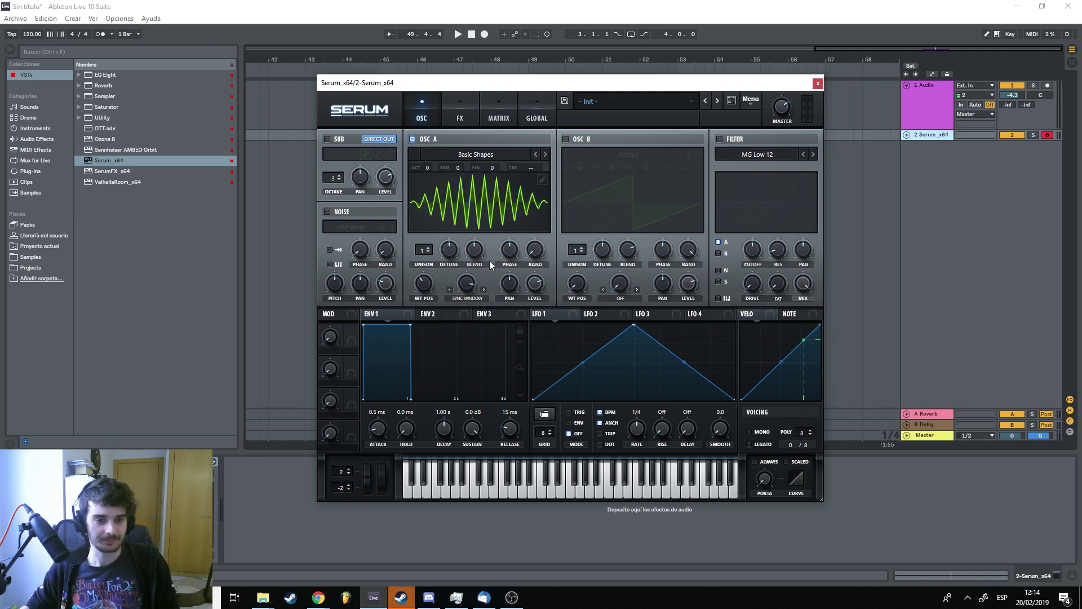
Demonstrate oscillator A's Bend +, Bend - and Bend +/- warp modes while varying the warp amount
{"action": "left_click", "coordinate": [469, 297]}
{"action": "left_click", "coordinate": [496, 70]}
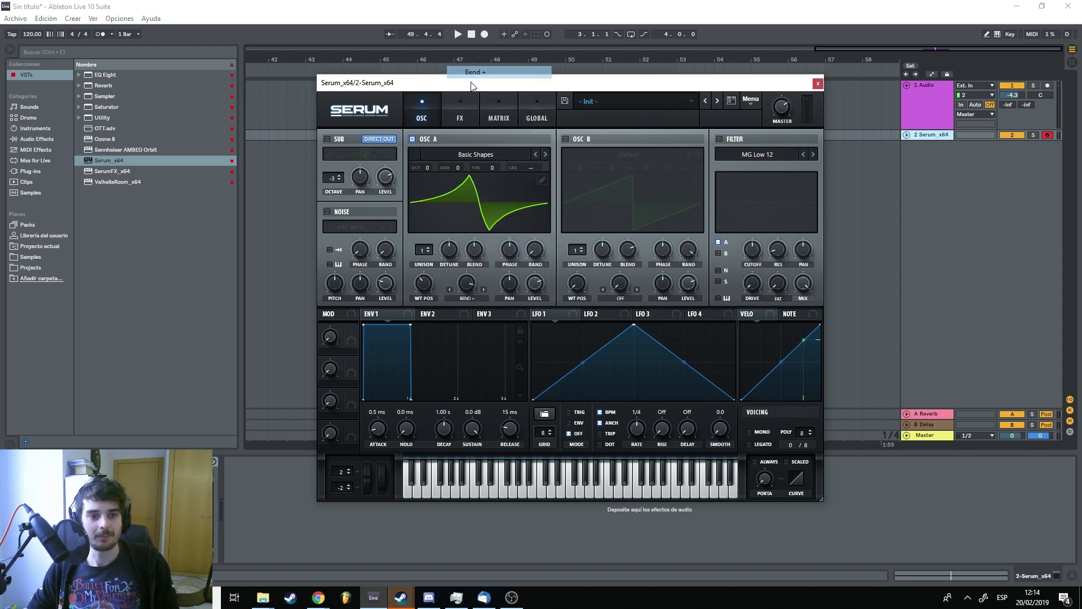
{"action": "mouse_move", "coordinate": [467, 286]}
{"action": "left_mouse_down"}
{"action": "mouse_move", "coordinate": [439, 371]}
{"action": "mouse_move", "coordinate": [492, 295]}
{"action": "mouse_move", "coordinate": [455, 350]}
{"action": "mouse_move", "coordinate": [475, 211]}
{"action": "mouse_move", "coordinate": [482, 262]}
{"action": "mouse_move", "coordinate": [464, 313]}
{"action": "mouse_move", "coordinate": [476, 248]}
{"action": "mouse_move", "coordinate": [485, 273]}
{"action": "mouse_move", "coordinate": [470, 339]}
{"action": "mouse_move", "coordinate": [485, 269]}
{"action": "mouse_move", "coordinate": [486, 290]}
{"action": "left_mouse_up"}
{"action": "left_click", "coordinate": [482, 289]}
{"action": "left_click", "coordinate": [485, 289]}
{"action": "left_click_drag", "start_coordinate": [458, 356], "coordinate": [485, 289]}
Step oscillator A's warp mode onward through Asym +/- to Mirror, varying the warp amount along the way
{"action": "left_click", "coordinate": [484, 289]}
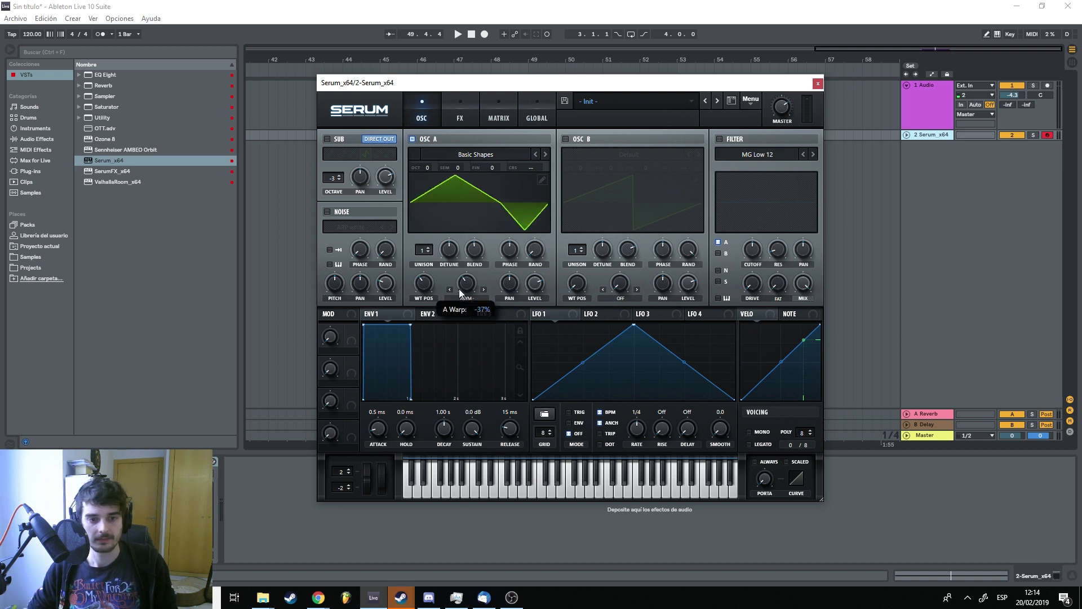
{"action": "left_click", "coordinate": [484, 289]}
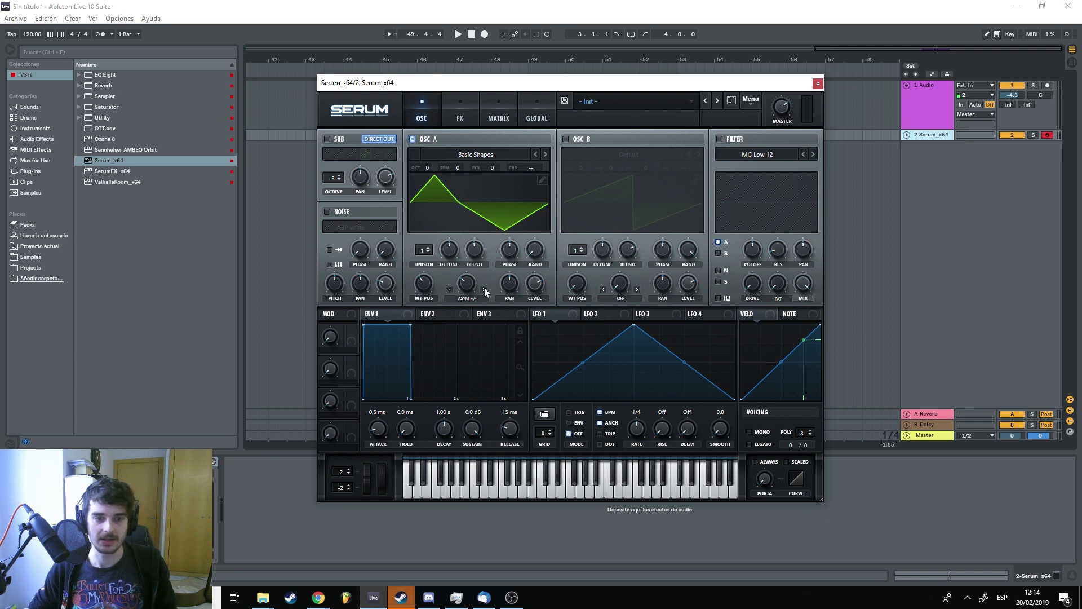
{"action": "left_click", "coordinate": [485, 289]}
{"action": "left_click_drag", "start_coordinate": [466, 287], "coordinate": [468, 309]}
{"action": "left_click", "coordinate": [483, 289]}
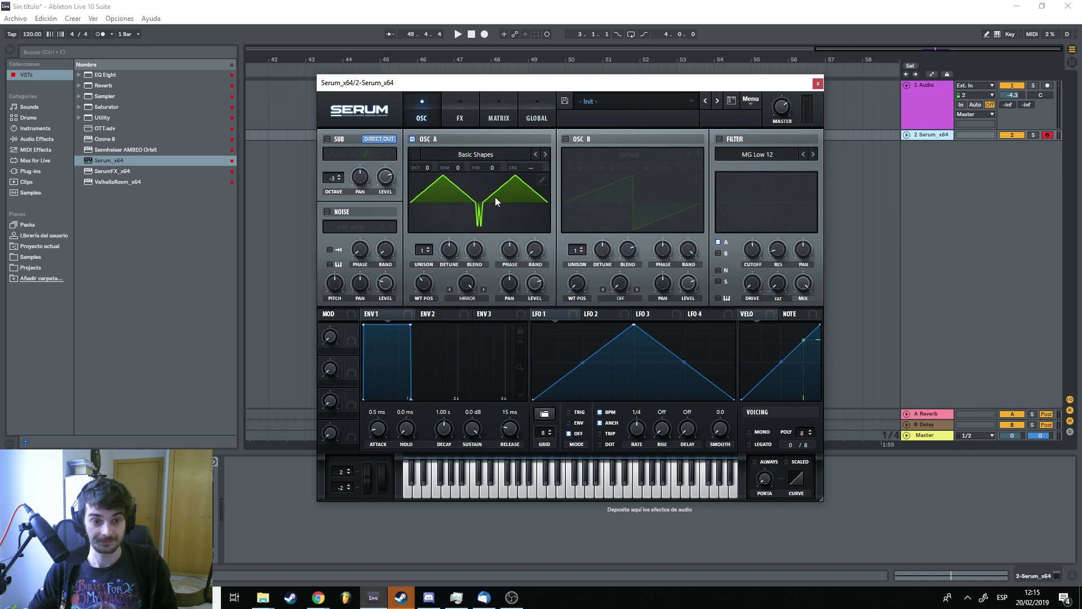
Set oscillator A's warp mode to Quantize and lower the warp amount to about 57%
{"action": "left_click", "coordinate": [486, 294]}
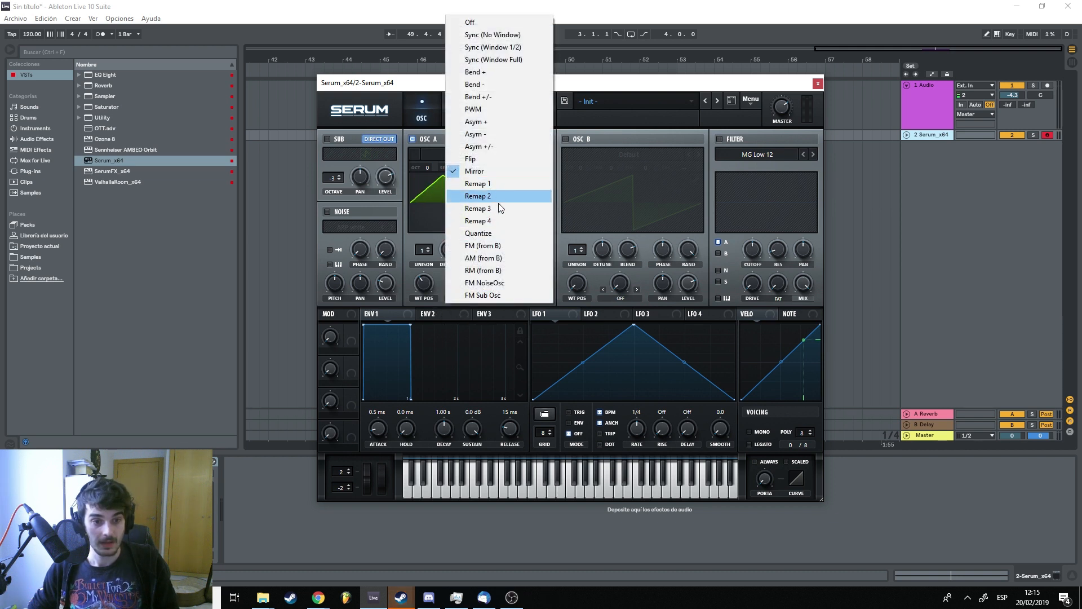
{"action": "left_click", "coordinate": [479, 233]}
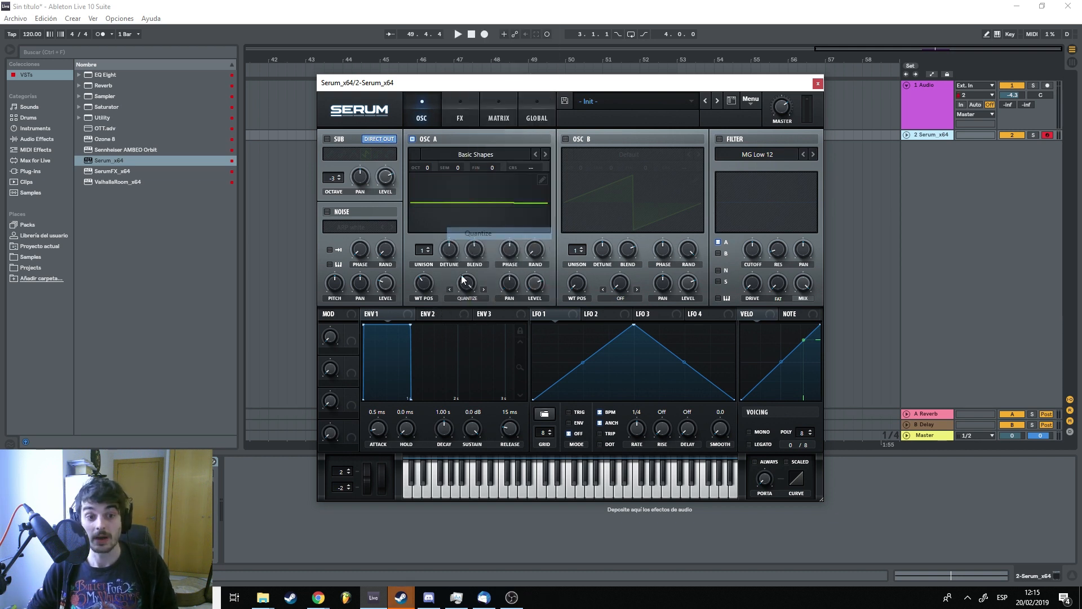
{"action": "left_click_drag", "start_coordinate": [462, 279], "coordinate": [454, 328]}
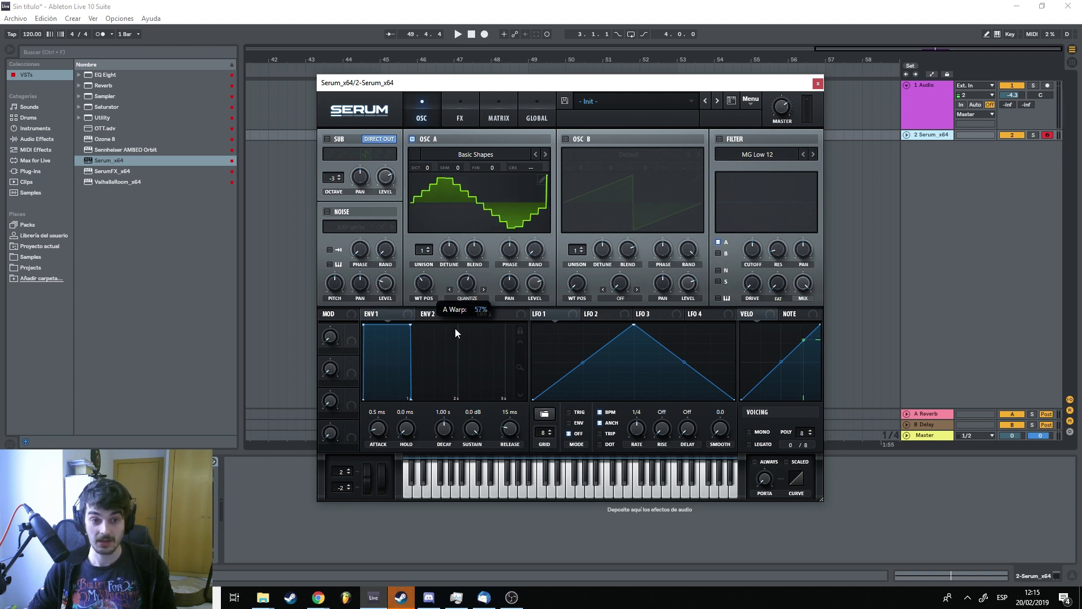
Switch oscillator A's warp mode to FM (from B), and enable oscillator B with the Basic Shapes wavetable from the Analog category
{"action": "left_click", "coordinate": [482, 290]}
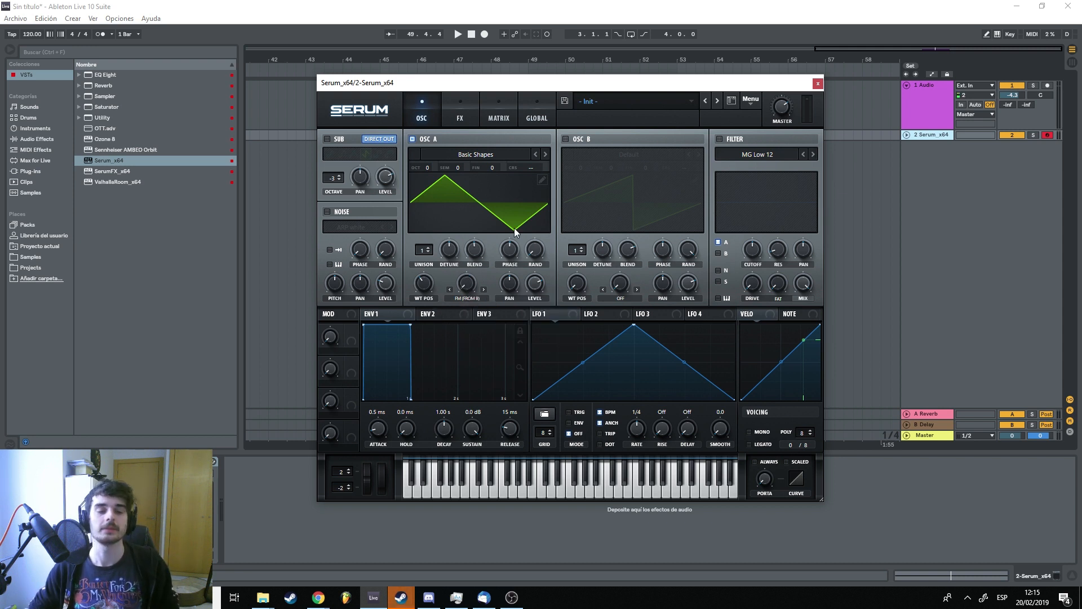
{"action": "left_click", "coordinate": [566, 139]}
{"action": "left_click", "coordinate": [579, 154]}
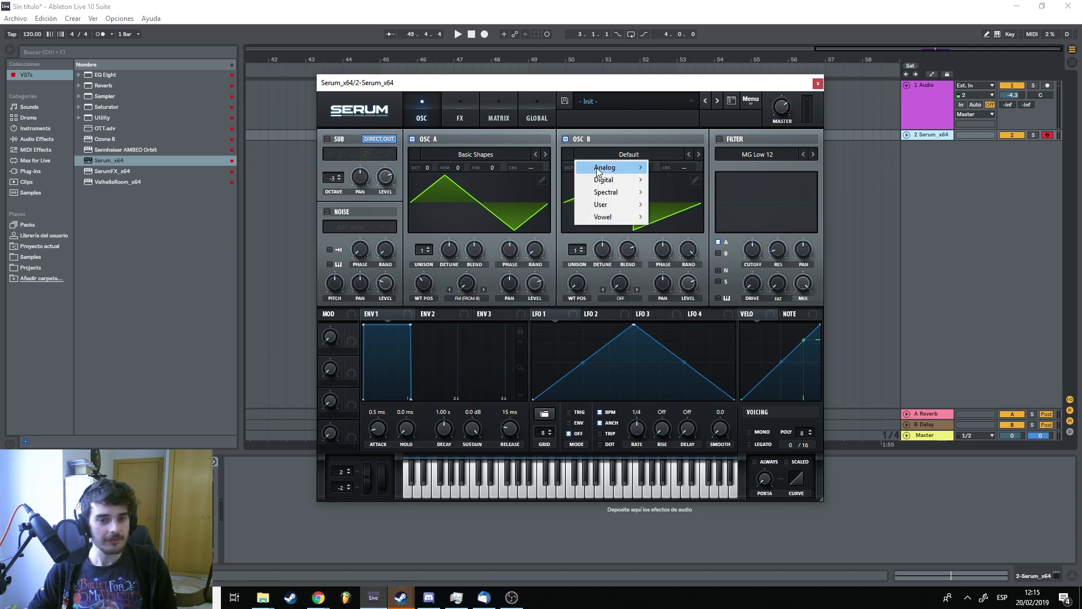
{"action": "mouse_move", "coordinate": [600, 169]}
{"action": "left_click", "coordinate": [683, 220]}
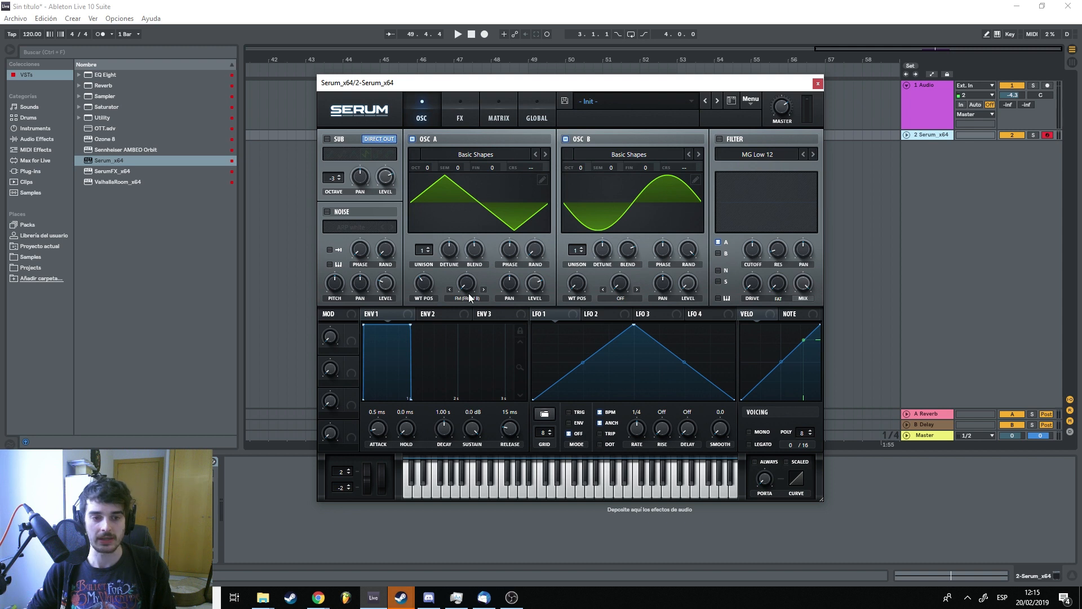
Start playback, raise oscillator A's FM (from B) warp amount while listening, and stop playback
{"action": "key", "text": "space"}
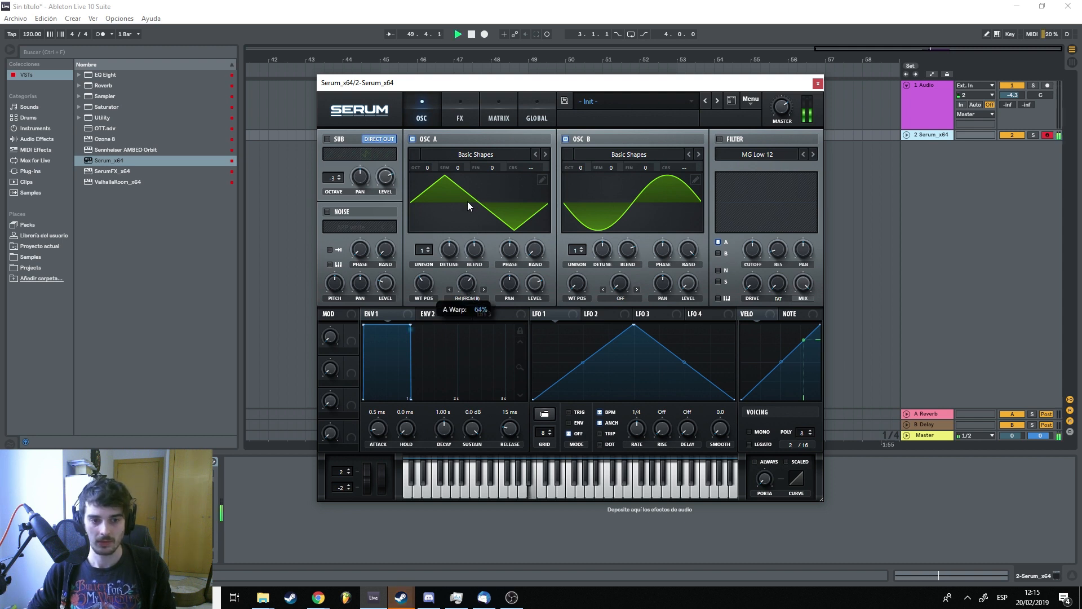
{"action": "mouse_move", "coordinate": [468, 201]}
{"action": "left_mouse_down"}
{"action": "mouse_move", "coordinate": [472, 221]}
{"action": "mouse_move", "coordinate": [469, 186]}
{"action": "left_mouse_up"}
{"action": "key", "text": "space"}
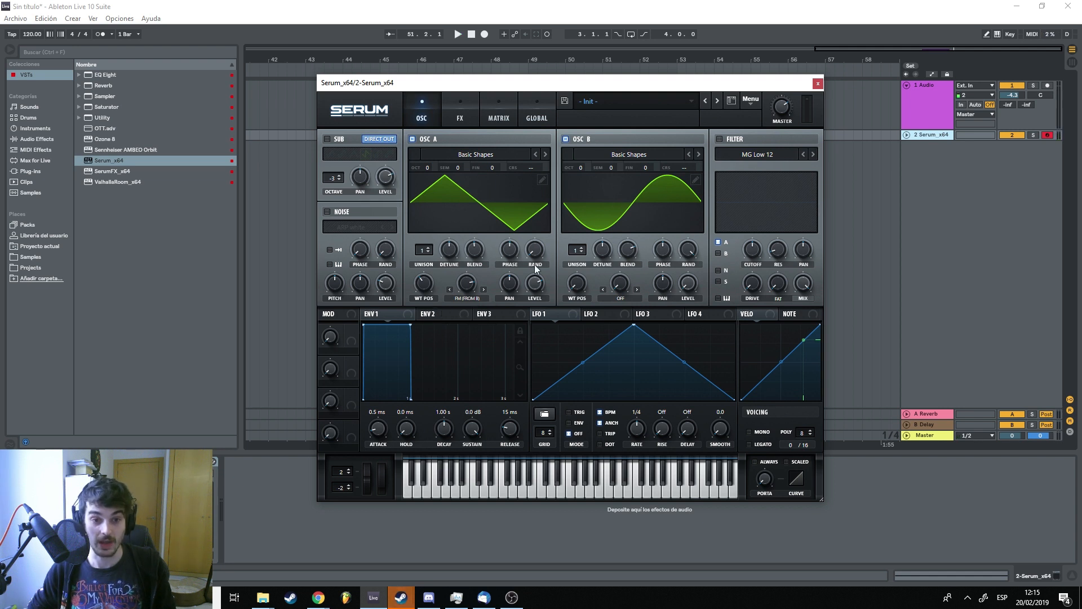
Lower oscillator B's octave to -2 in stages, sweeping oscillator A's warp amount during playback to hear the FM change
{"action": "left_click_drag", "start_coordinate": [582, 165], "coordinate": [586, 184]}
{"action": "key", "text": "space"}
{"action": "left_click_drag", "start_coordinate": [467, 284], "coordinate": [468, 319]}
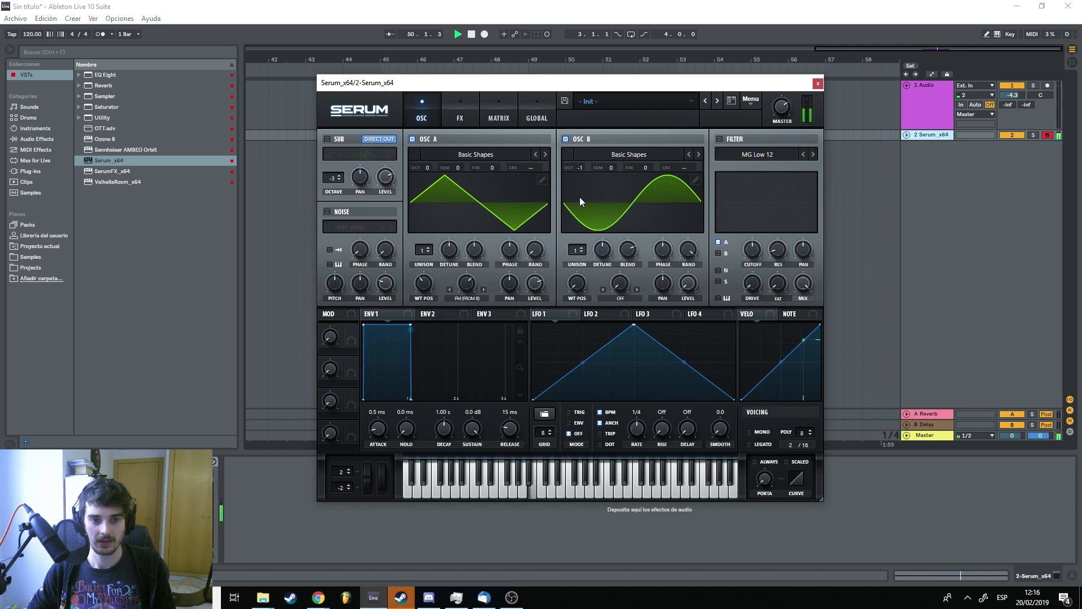
{"action": "left_click_drag", "start_coordinate": [583, 165], "coordinate": [581, 192]}
{"action": "left_click_drag", "start_coordinate": [466, 283], "coordinate": [471, 293]}
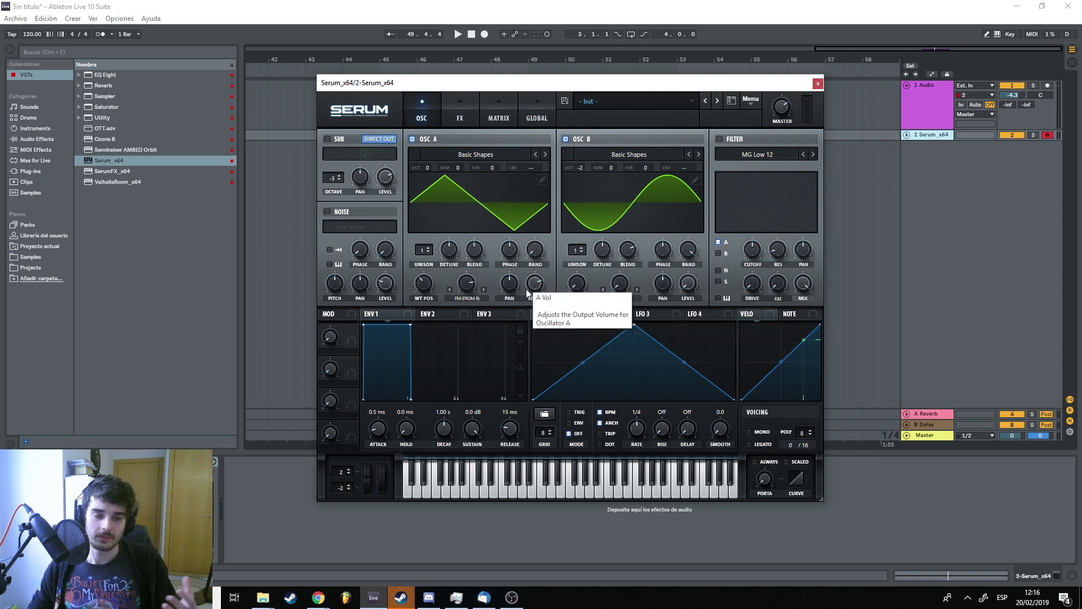
Set oscillator A's warp mode to Remap 1 and open its remap curve editor
{"action": "left_click", "coordinate": [458, 299]}
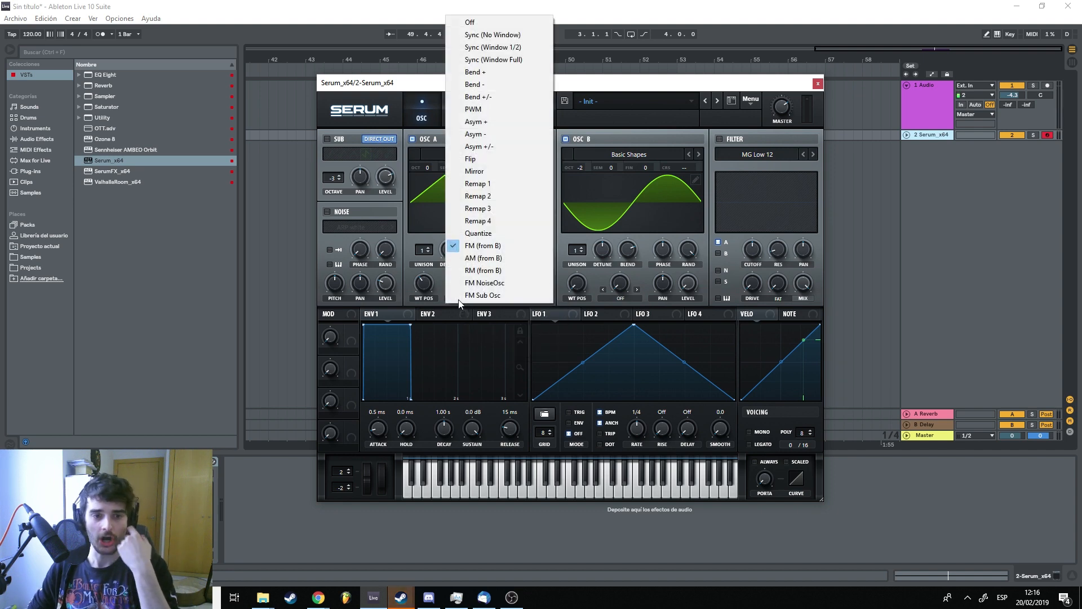
{"action": "left_click", "coordinate": [487, 185]}
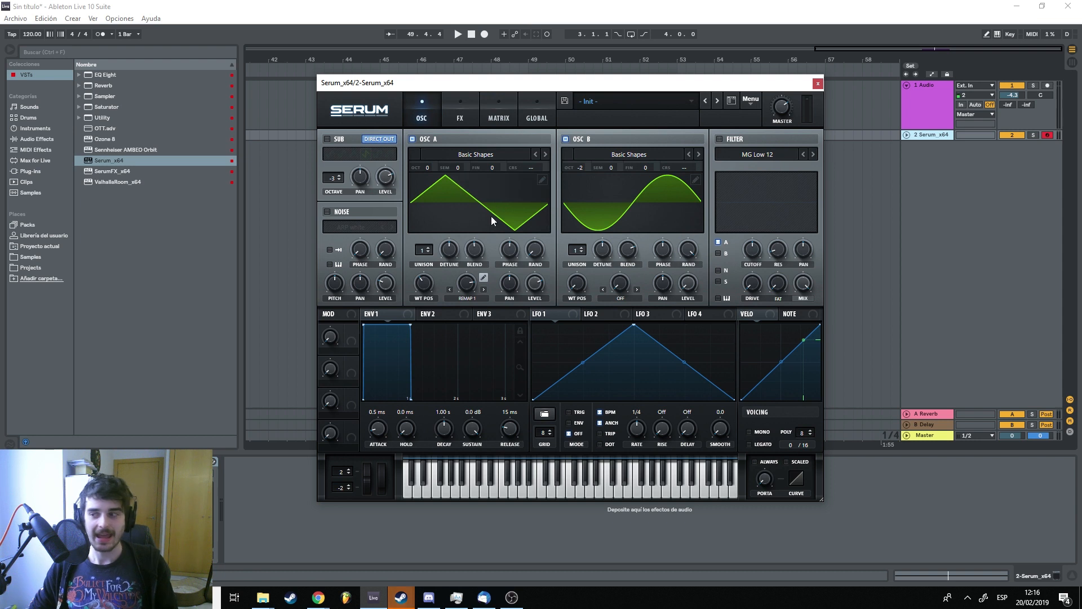
{"action": "left_click", "coordinate": [484, 277]}
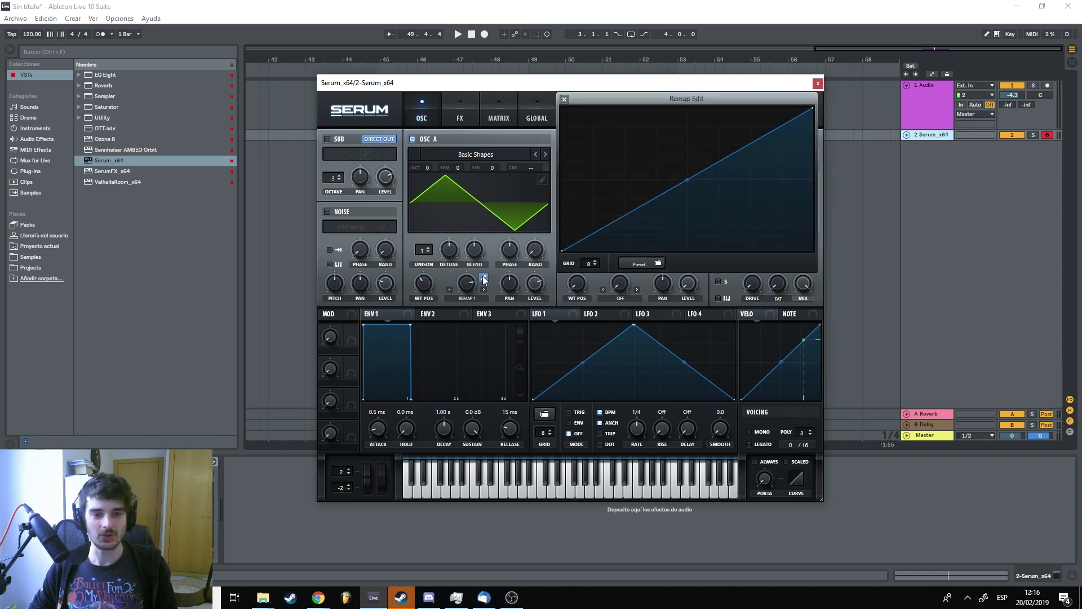
Add points to the first half of the remap curve, shaping a small peak, a dip and a vertical jump near the middle
{"action": "double_click", "coordinate": [656, 198]}
{"action": "double_click", "coordinate": [696, 176]}
{"action": "left_click_drag", "start_coordinate": [696, 176], "coordinate": [636, 144]}
{"action": "double_click", "coordinate": [624, 217]}
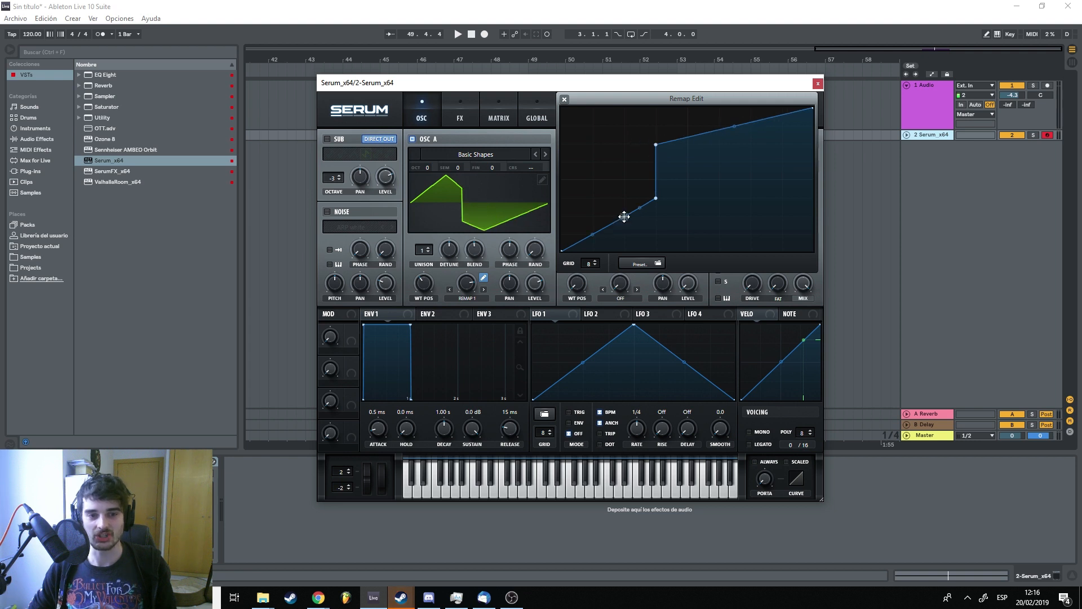
{"action": "left_click_drag", "start_coordinate": [624, 217], "coordinate": [591, 212]}
{"action": "double_click", "coordinate": [601, 234]}
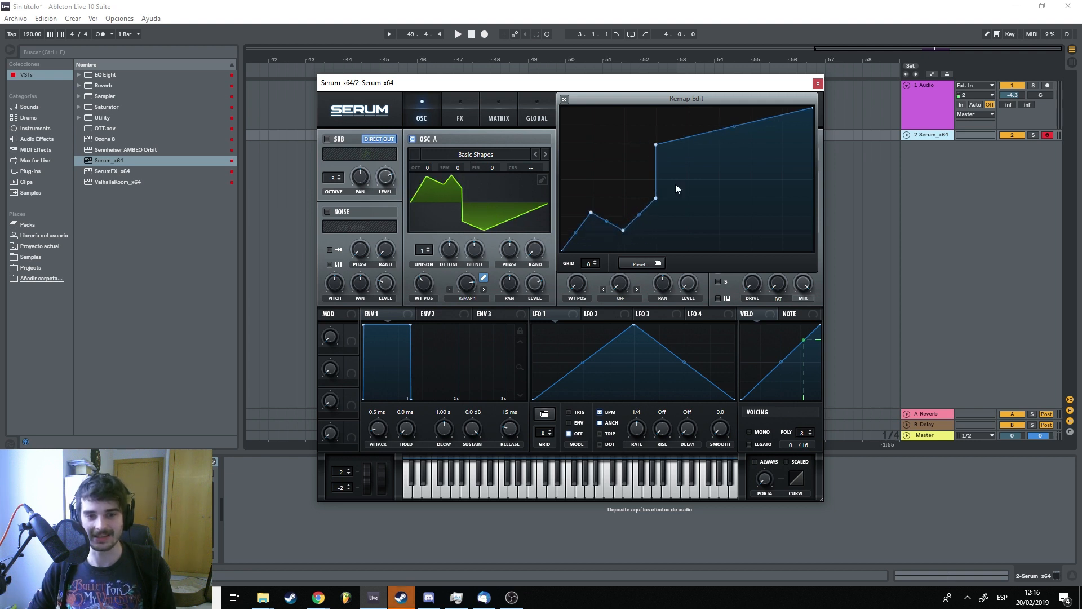
Add points to the second half of the remap curve to form a deep dip, a peak and a shallow dip, and close the editor
{"action": "double_click", "coordinate": [688, 149]}
{"action": "left_click_drag", "start_coordinate": [687, 149], "coordinate": [722, 207]}
{"action": "double_click", "coordinate": [728, 145]}
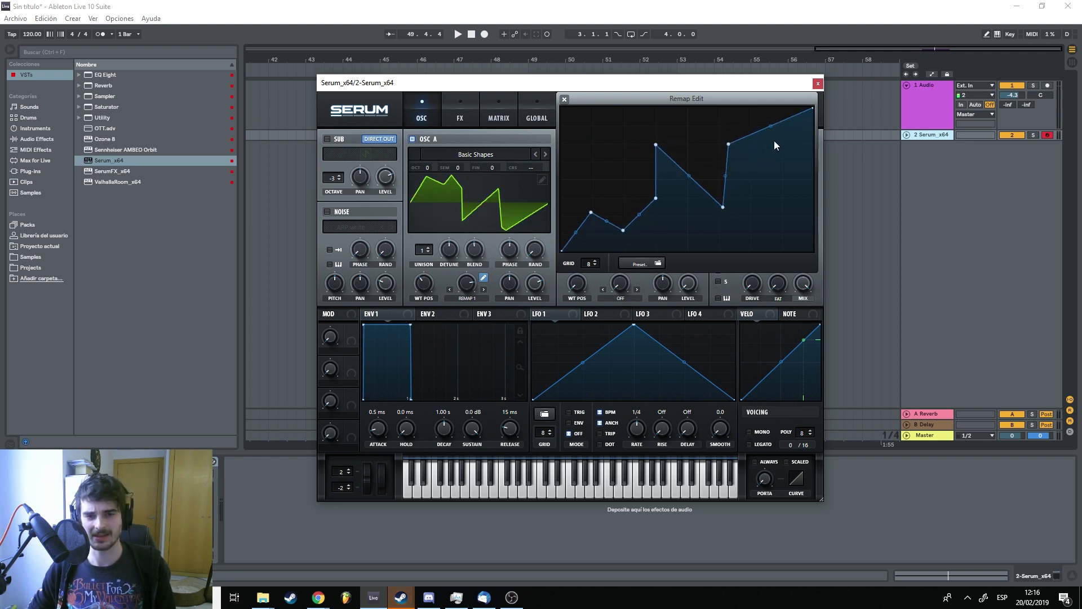
{"action": "double_click", "coordinate": [784, 162]}
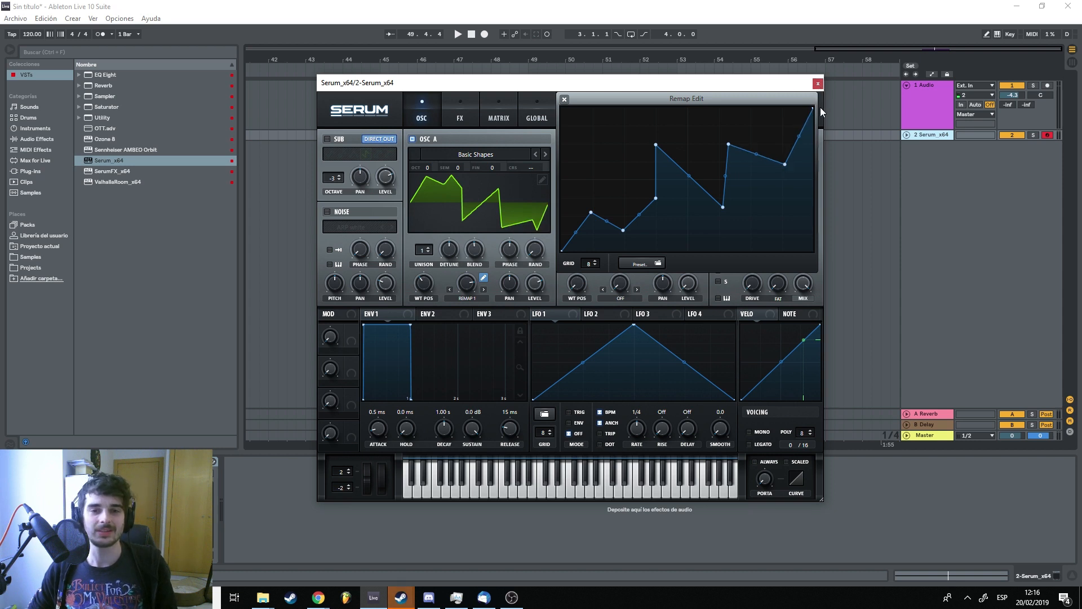
{"action": "left_click", "coordinate": [565, 100]}
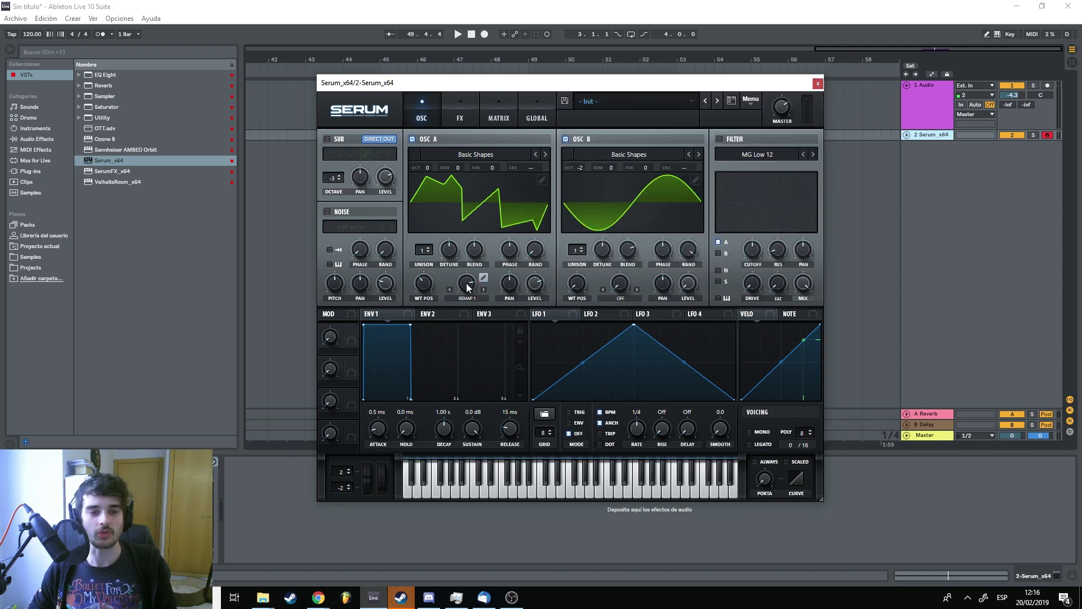
Lower oscillator A's warp to 0% and change the warp mode to AM (from B), followed by RM (from B)
{"action": "left_click_drag", "start_coordinate": [466, 283], "coordinate": [461, 394]}
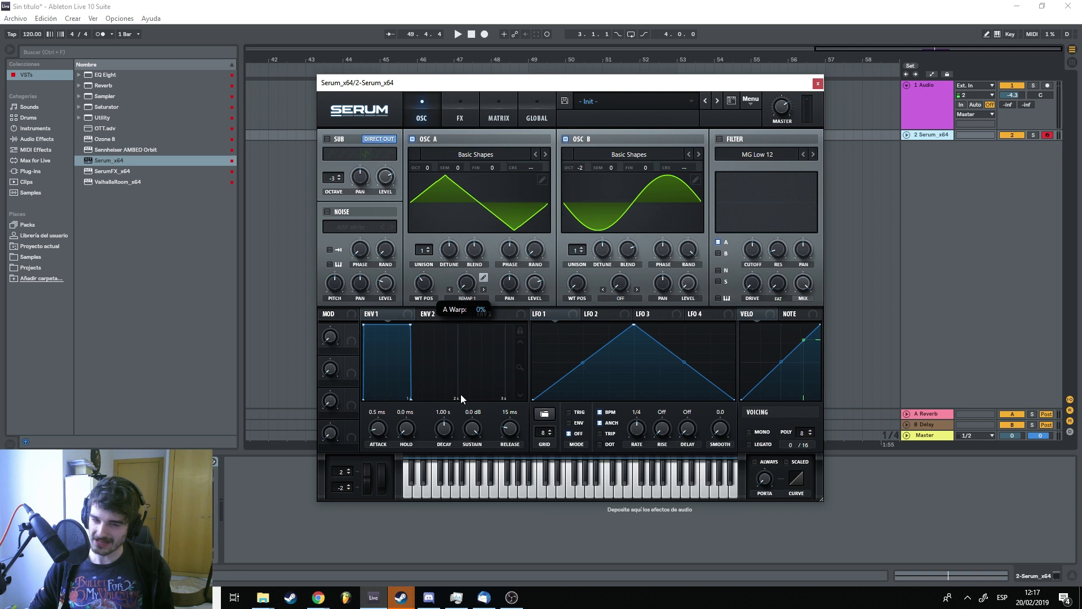
{"action": "left_click", "coordinate": [469, 298]}
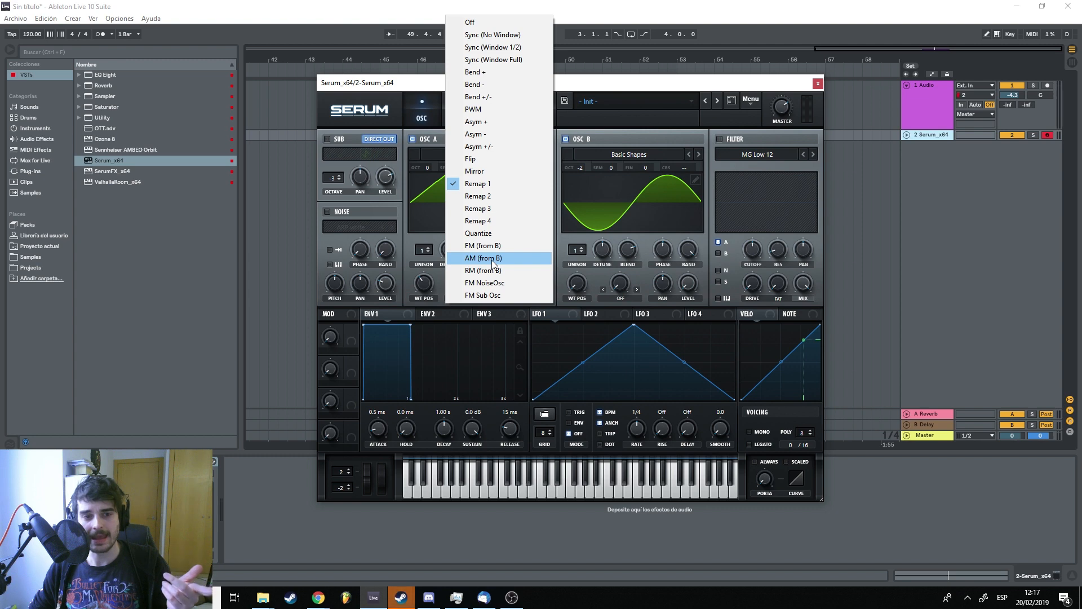
{"action": "left_click", "coordinate": [492, 259]}
{"action": "left_click", "coordinate": [473, 298]}
{"action": "left_click", "coordinate": [487, 271]}
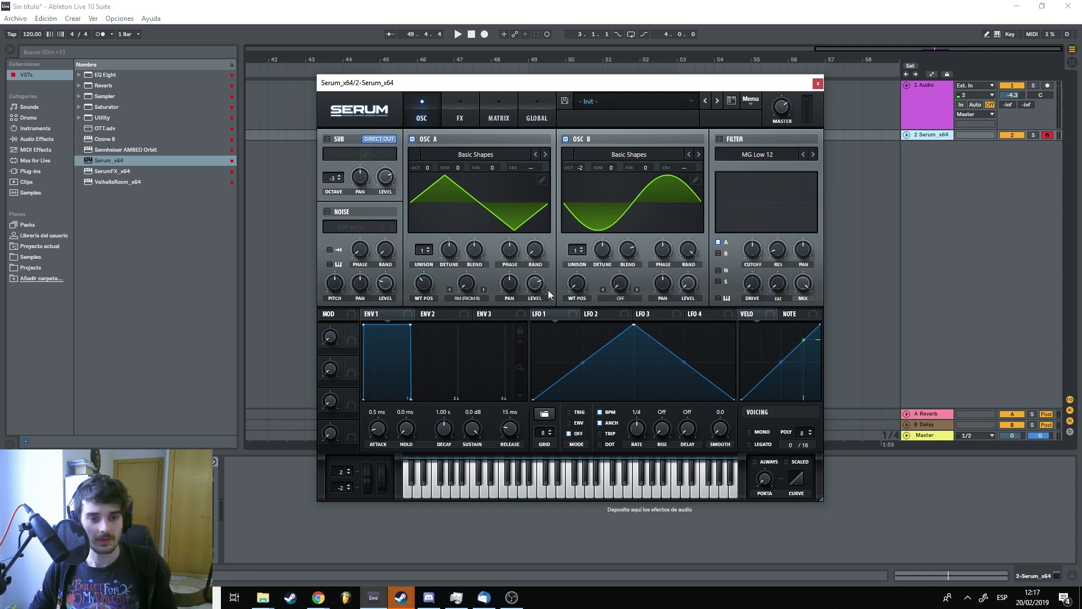
Audition oscillator A's RM (from B) warp during playback, raising the amount to about 72%
{"action": "key", "text": "space"}
{"action": "mouse_move", "coordinate": [468, 276]}
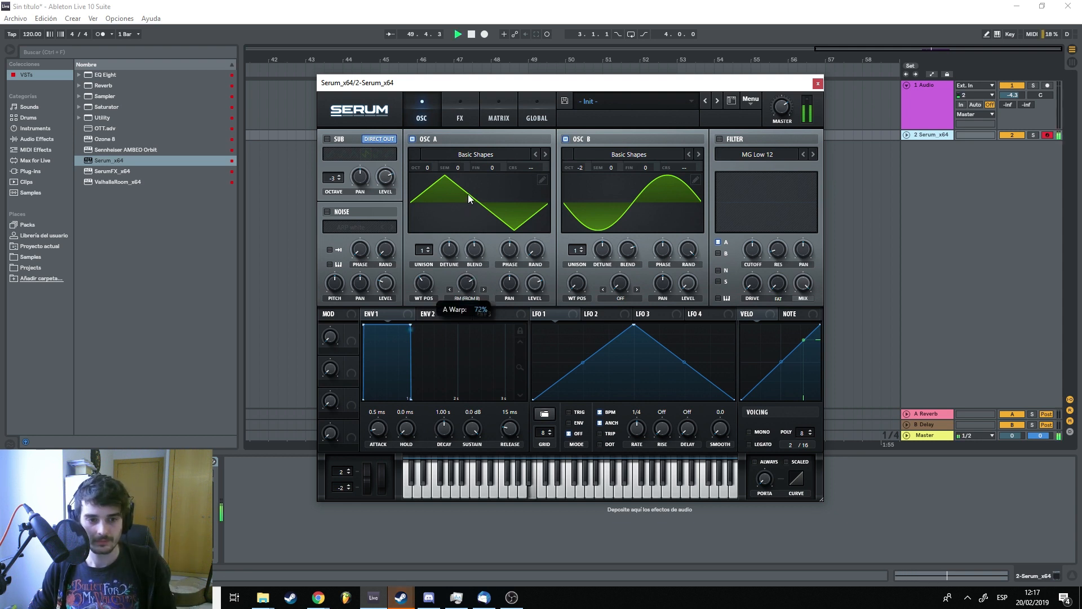
{"action": "key", "text": "space"}
Switch oscillator A's warp mode to AM (from B) and audition it during playback with the warp at about 71%
{"action": "left_click", "coordinate": [449, 290]}
{"action": "key", "text": "space"}
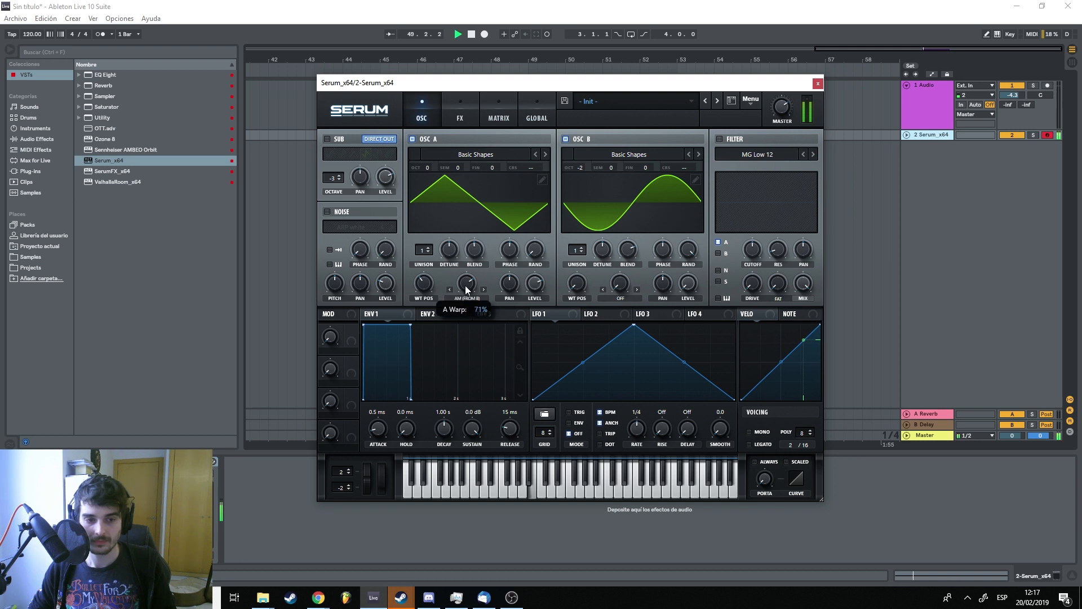
{"action": "key", "text": "space"}
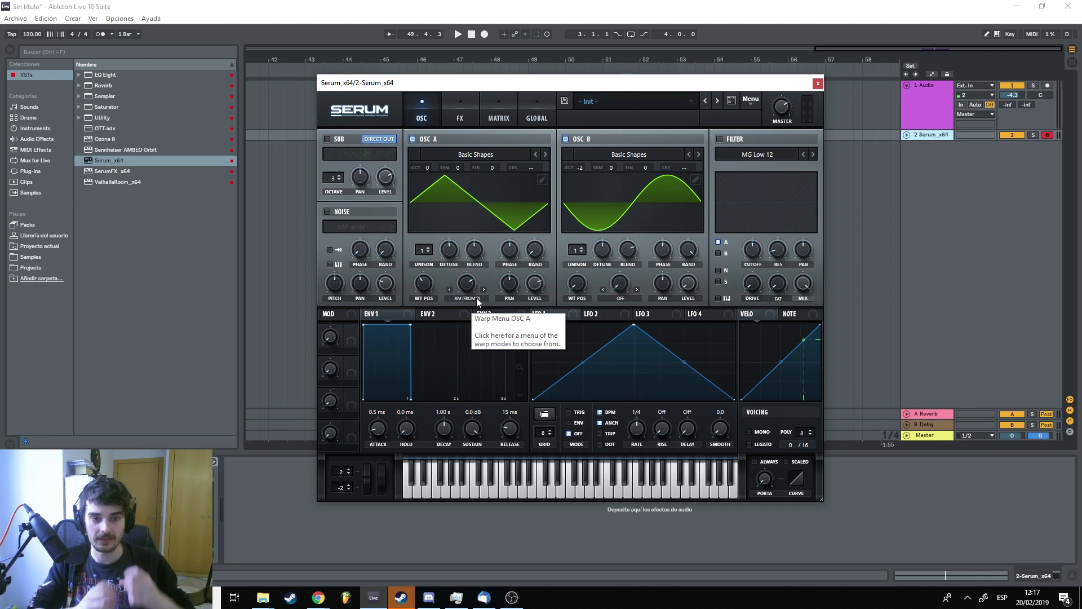
{"action": "left_click", "coordinate": [473, 299]}
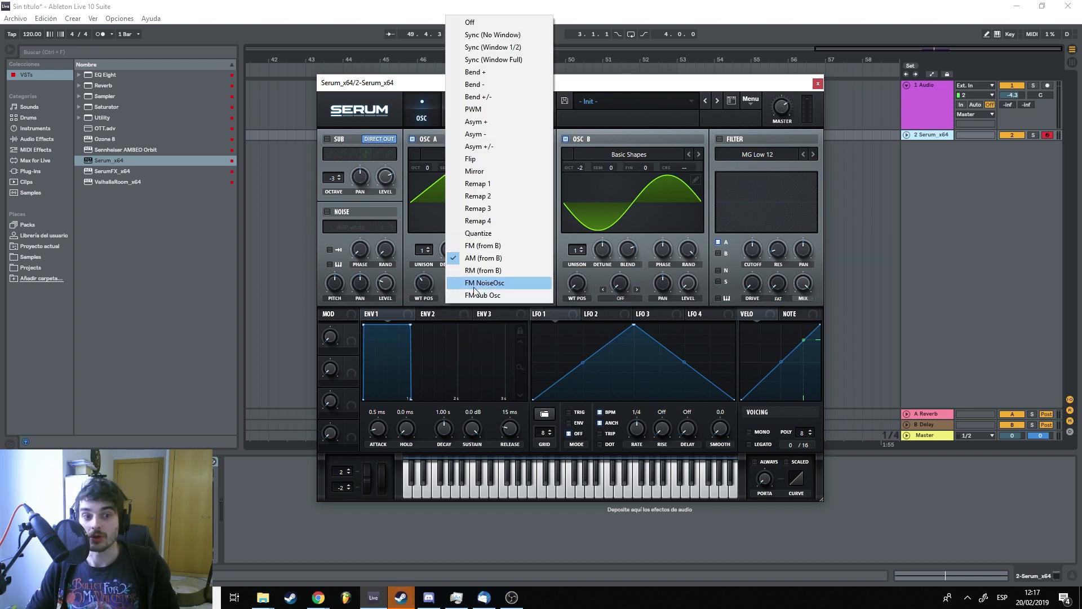
{"action": "left_click", "coordinate": [457, 325]}
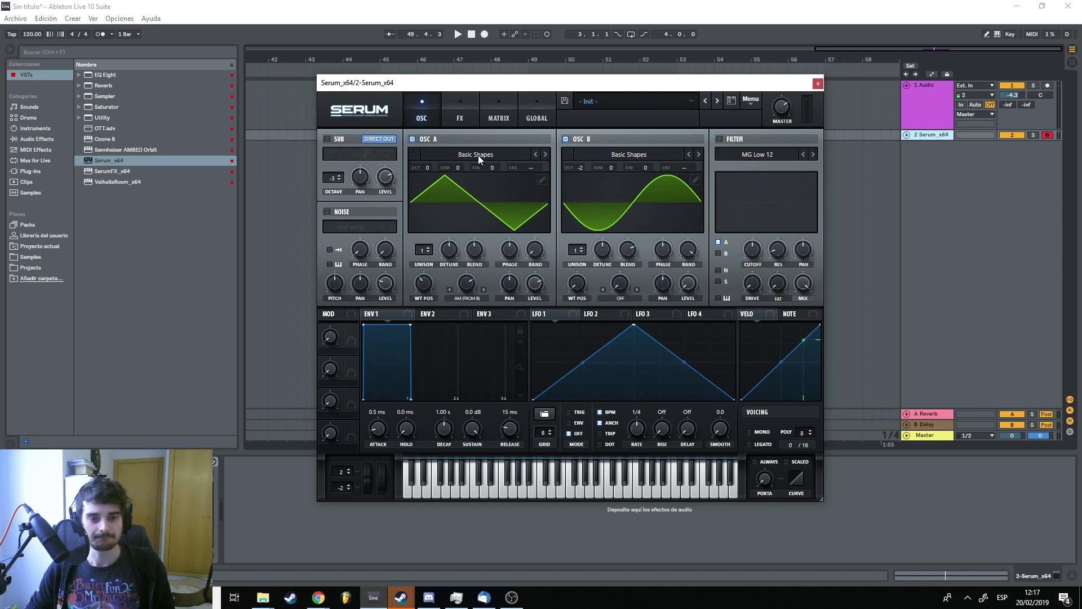
Open oscillator A's wavetable editor
{"action": "left_click", "coordinate": [541, 180]}
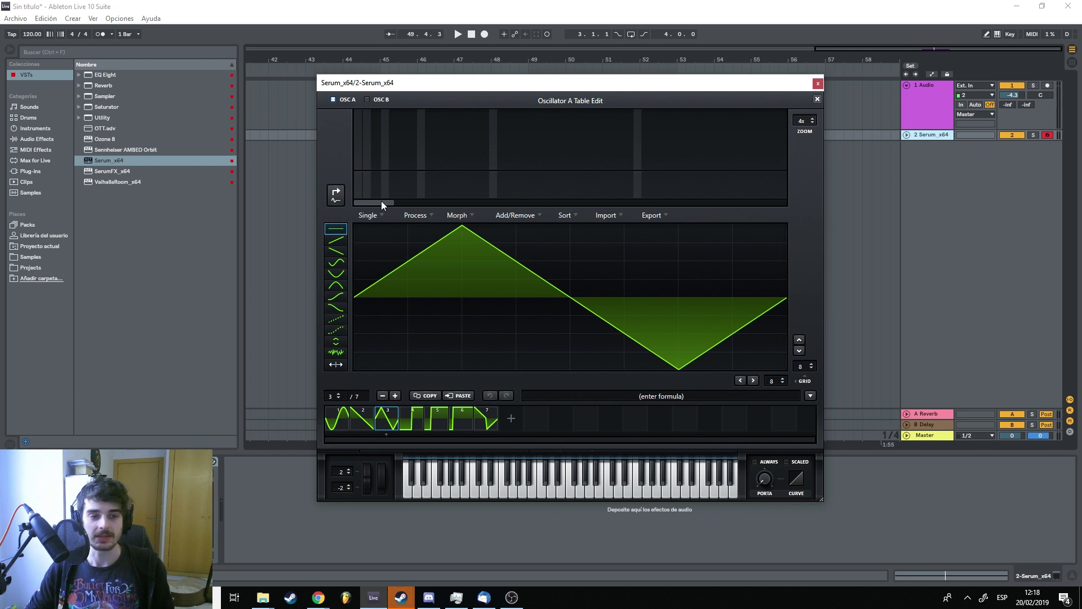
{"action": "mouse_move", "coordinate": [381, 200]}
{"action": "left_mouse_down"}
{"action": "mouse_move", "coordinate": [574, 209]}
{"action": "mouse_move", "coordinate": [378, 221]}
{"action": "left_mouse_up"}
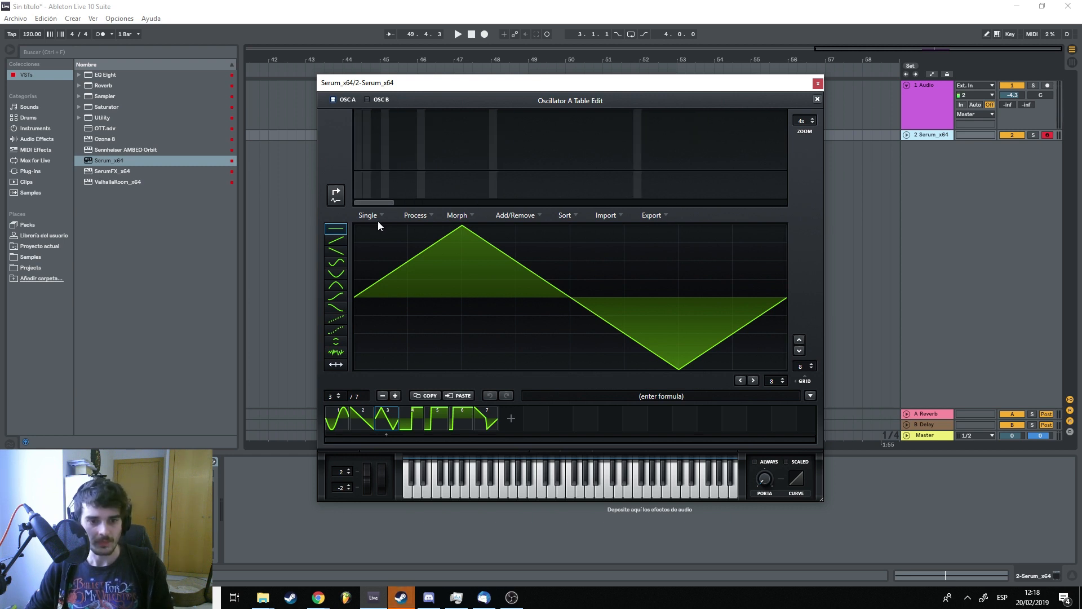
Examine the waveforms of all seven Basic Shapes frames in oscillator A's wavetable, ending on the first one
{"action": "left_click", "coordinate": [339, 423]}
{"action": "left_click", "coordinate": [362, 422]}
{"action": "left_click", "coordinate": [382, 417]}
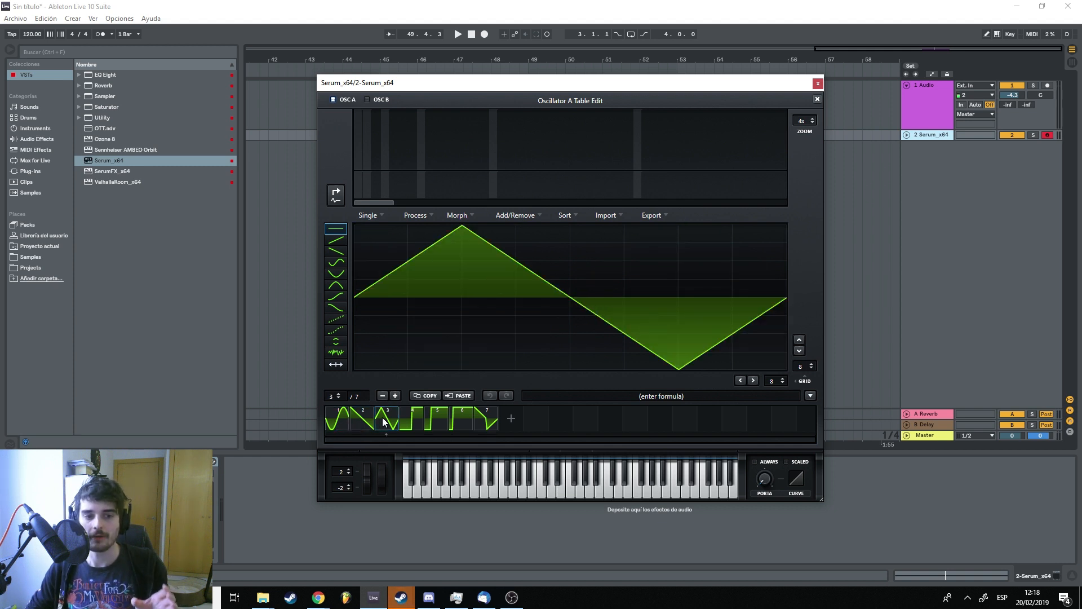
{"action": "left_click", "coordinate": [412, 418]}
{"action": "left_click", "coordinate": [428, 420]}
{"action": "left_click", "coordinate": [462, 417]}
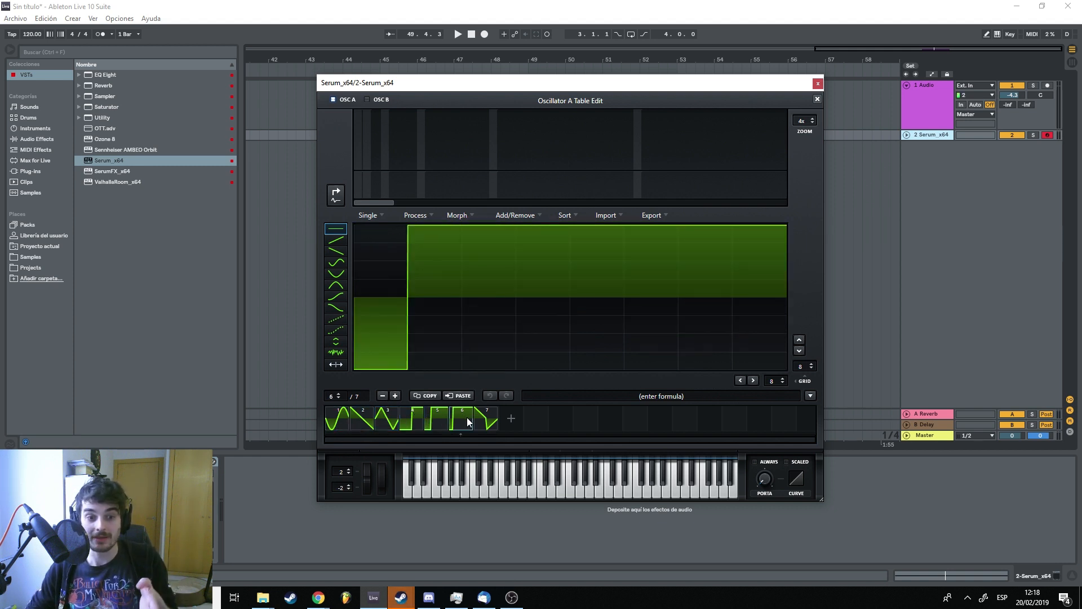
{"action": "left_click", "coordinate": [479, 421]}
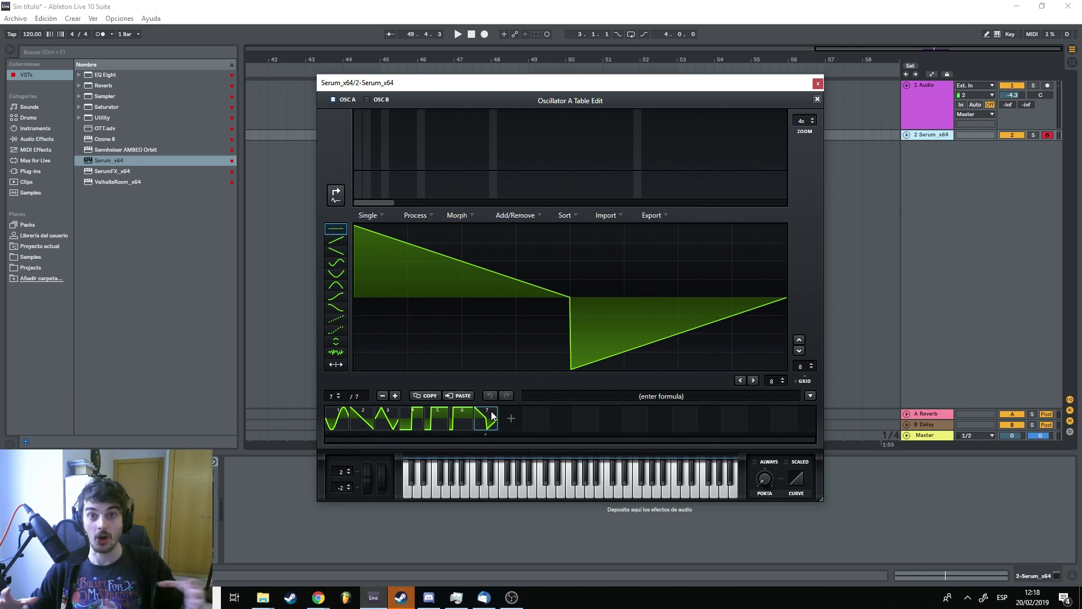
{"action": "left_click", "coordinate": [337, 417]}
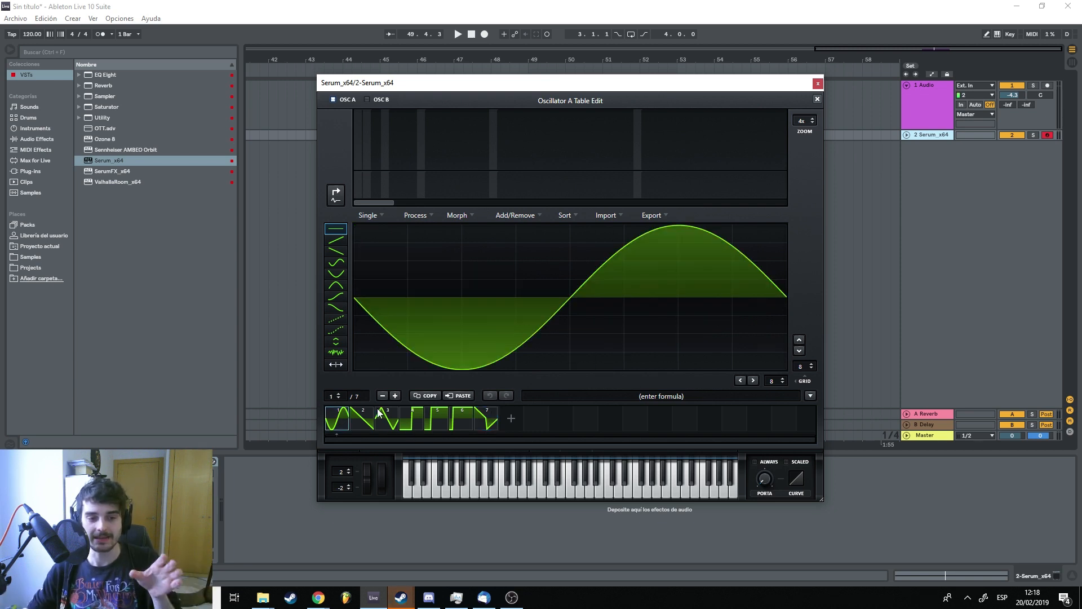
Add a copy of the sine frame and remove every frame from the second to the end
{"action": "left_click", "coordinate": [511, 418]}
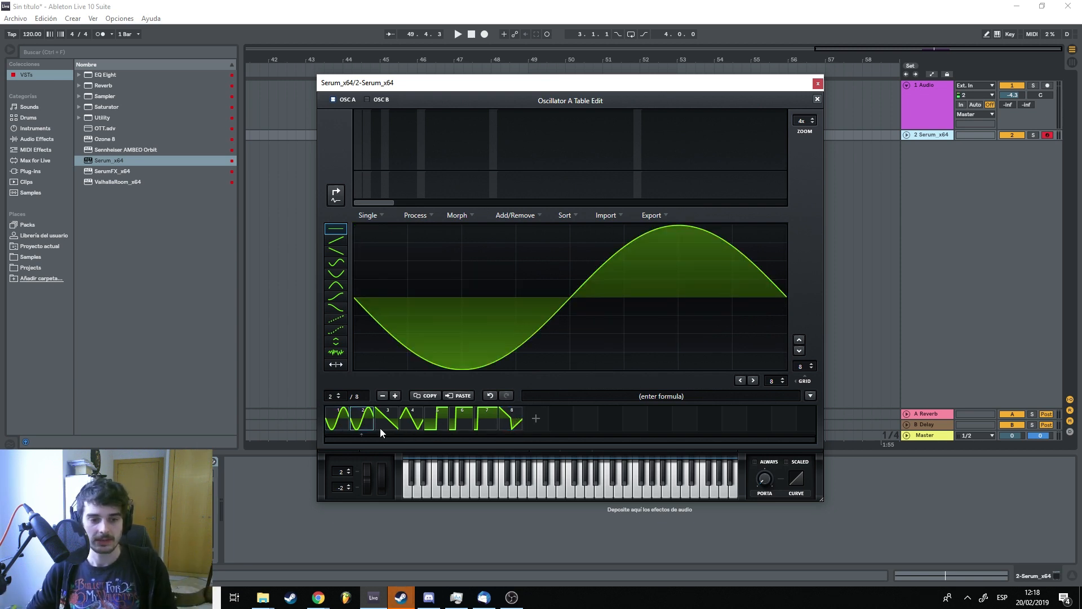
{"action": "left_click", "coordinate": [515, 420]}
{"action": "left_click", "coordinate": [360, 423]}
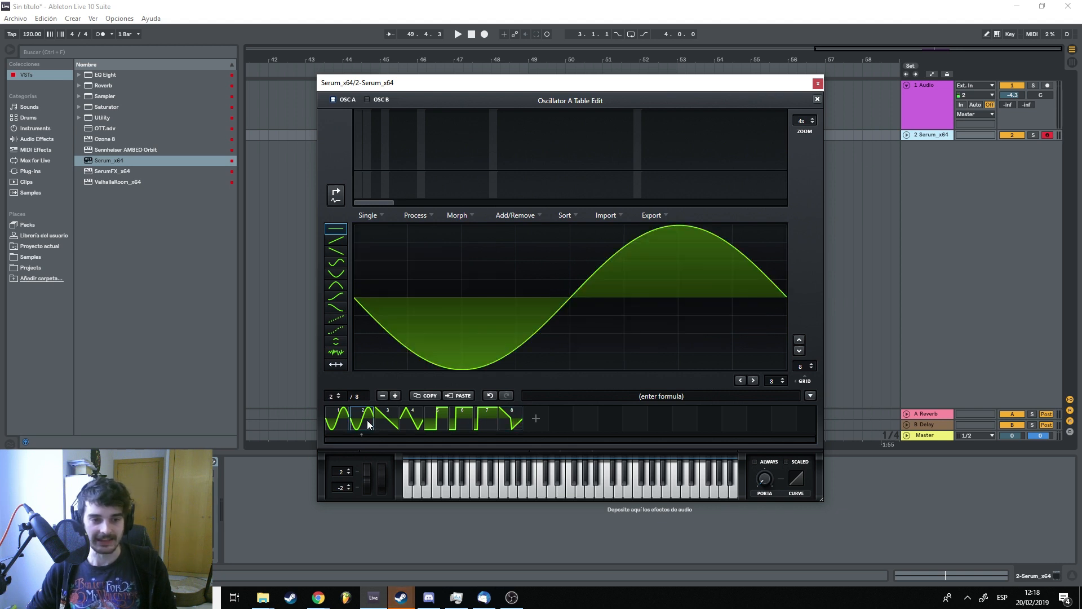
{"action": "left_click", "coordinate": [527, 215]}
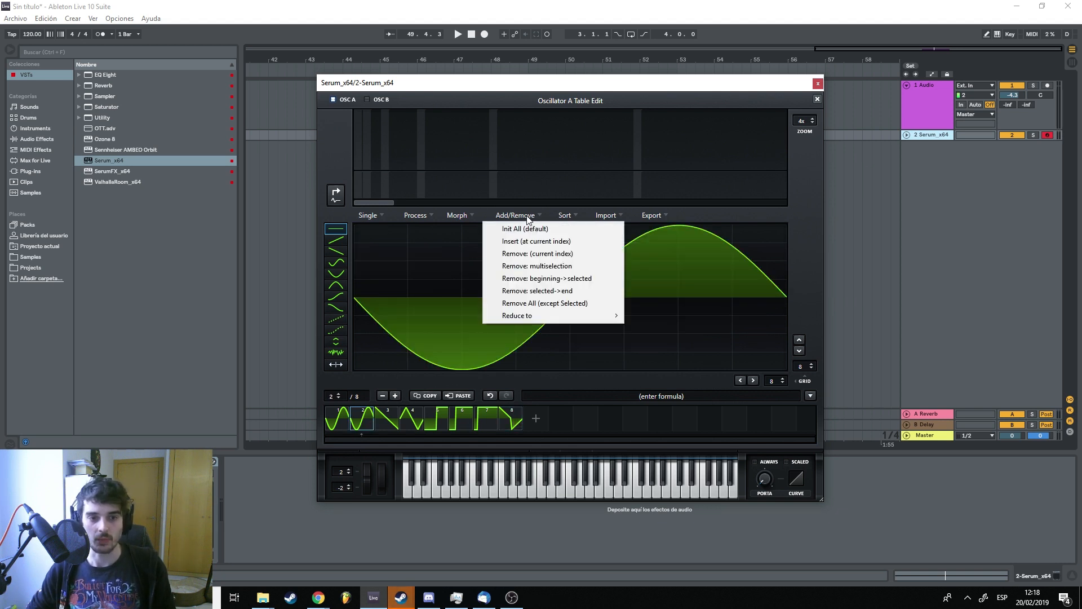
{"action": "left_click", "coordinate": [536, 290]}
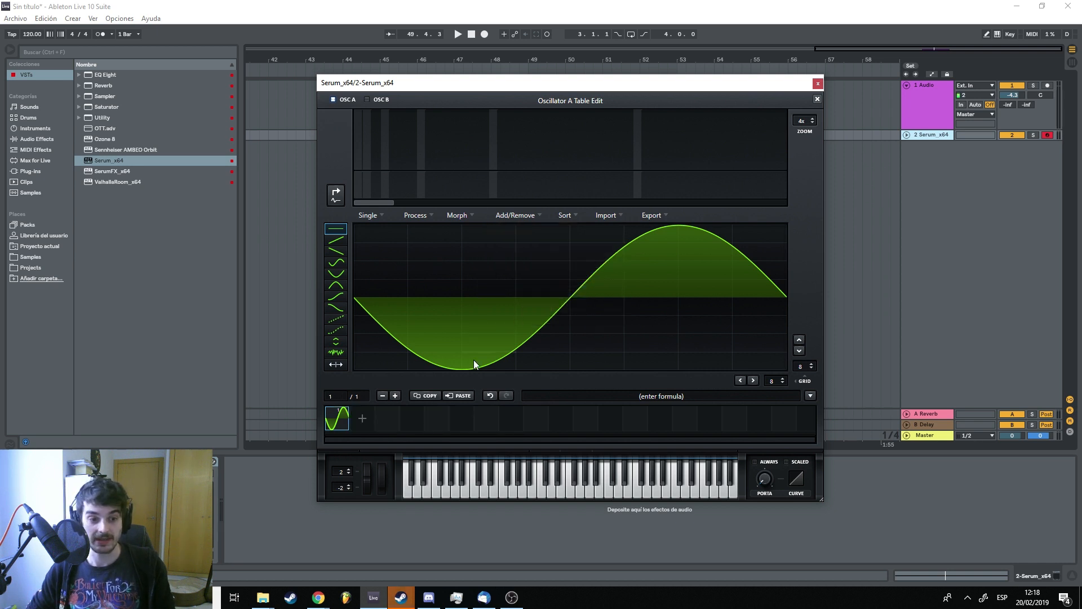
Add copies of the sine frame until the wavetable has seven frames
{"action": "left_click", "coordinate": [362, 418]}
{"action": "left_click", "coordinate": [422, 420]}
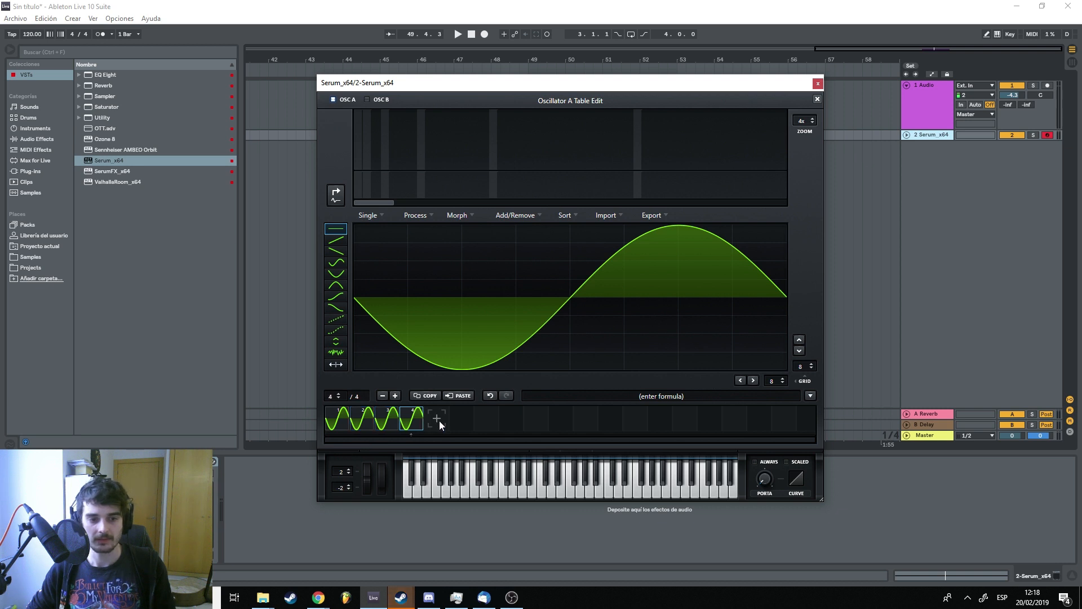
{"action": "left_click", "coordinate": [477, 420]}
{"action": "left_click", "coordinate": [487, 421]}
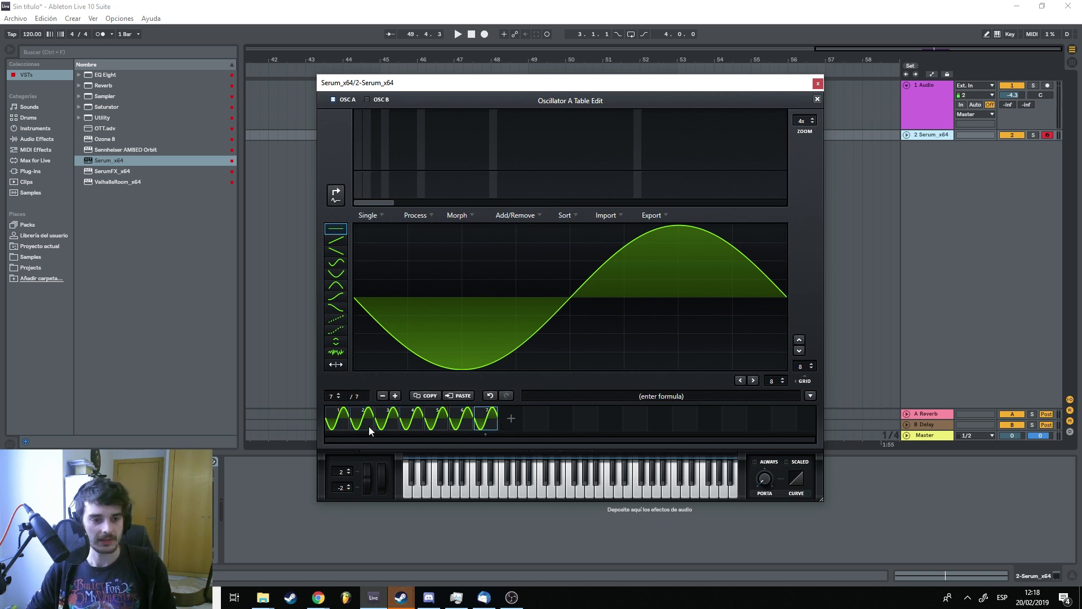
Remove all frames from the third one to the end of the wavetable
{"action": "left_click", "coordinate": [393, 423]}
{"action": "left_click", "coordinate": [500, 212]}
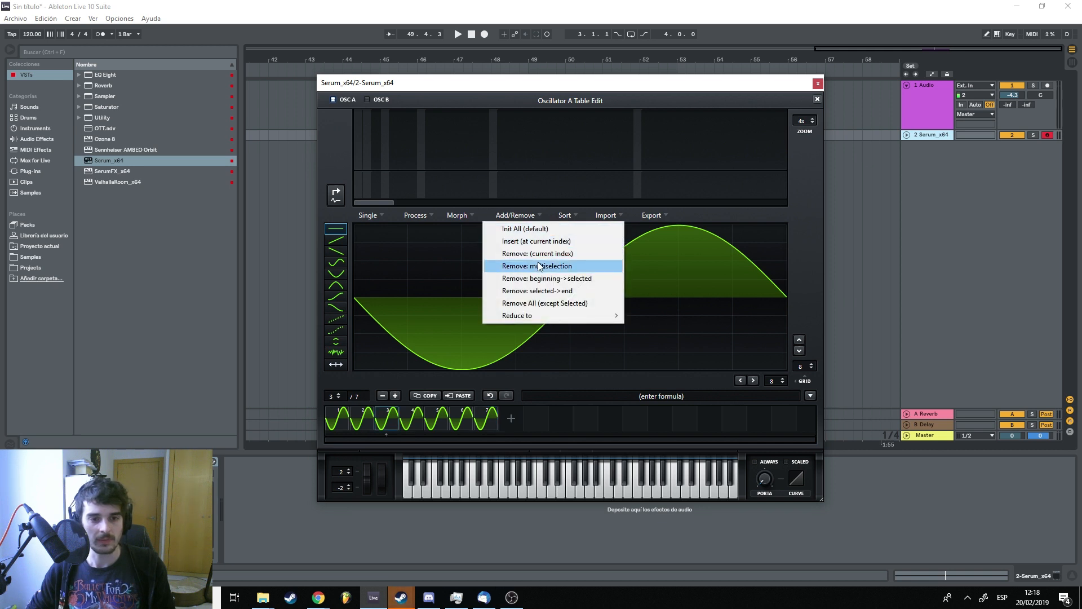
{"action": "left_click", "coordinate": [564, 291]}
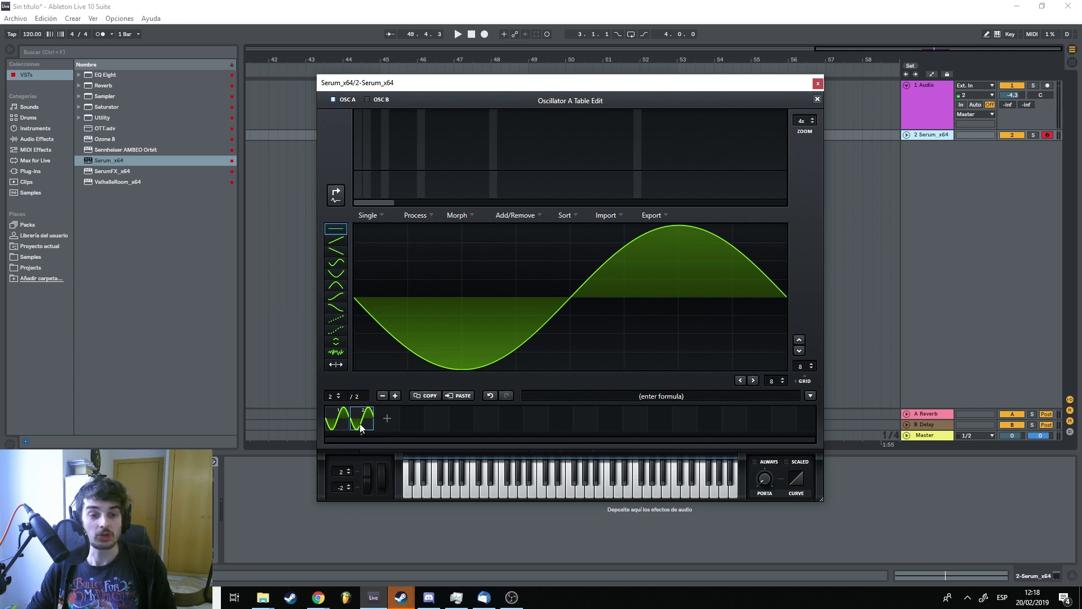
Draw falling ramp segments into several grid cells of frame 2, breaking up its sine wave
{"action": "left_click", "coordinate": [336, 251]}
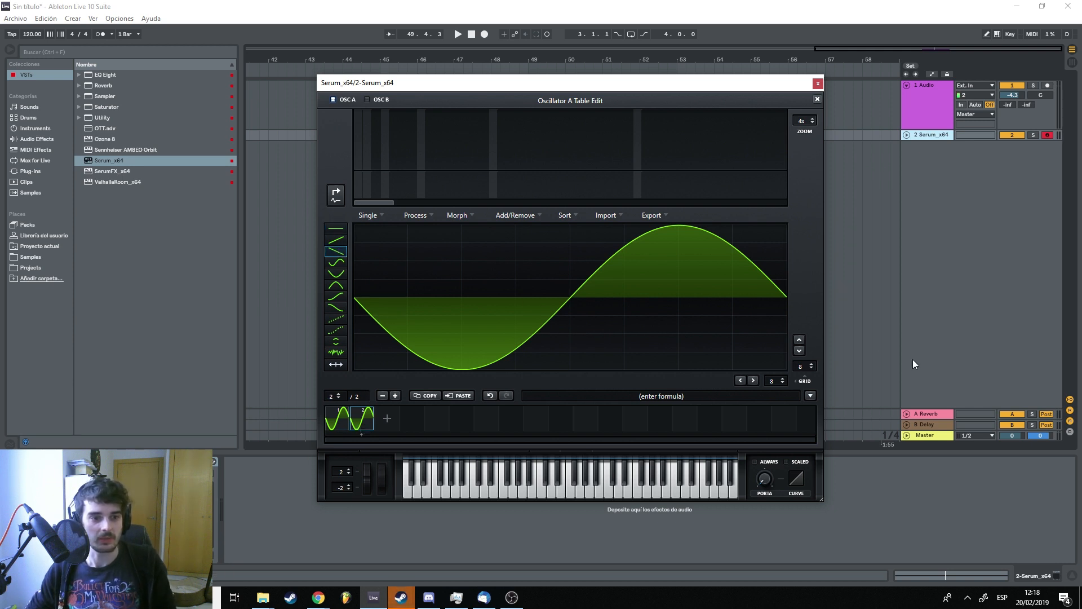
{"action": "left_click", "coordinate": [450, 310]}
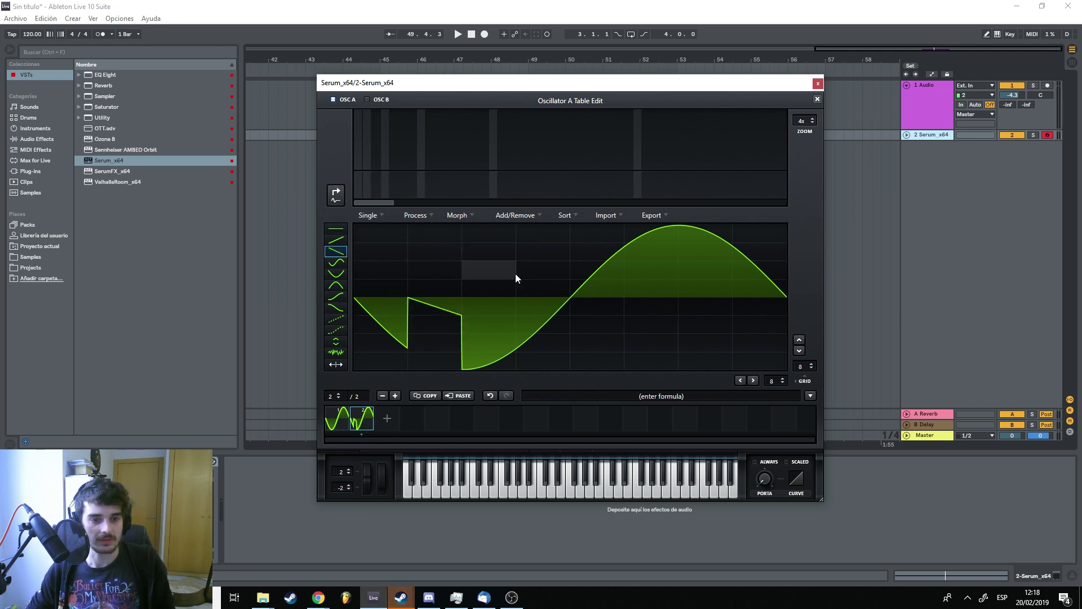
{"action": "left_click", "coordinate": [507, 366]}
{"action": "left_click", "coordinate": [657, 242]}
{"action": "left_click", "coordinate": [667, 306]}
{"action": "left_click", "coordinate": [705, 309]}
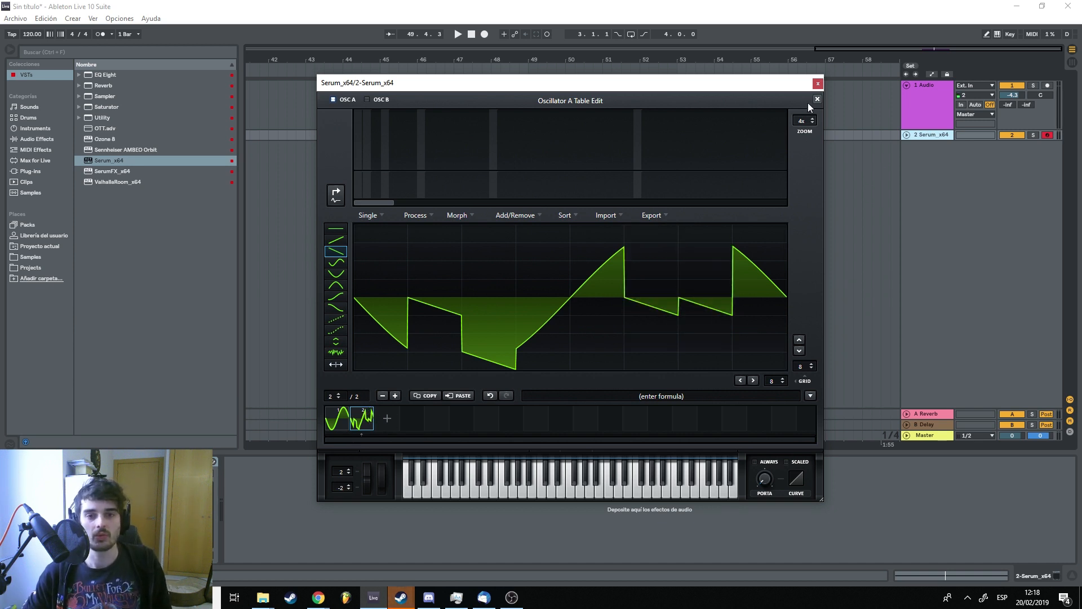
Generate the harmonic bins from frame 2's waveform and lower bin 5 to about 1%
{"action": "left_click", "coordinate": [337, 195]}
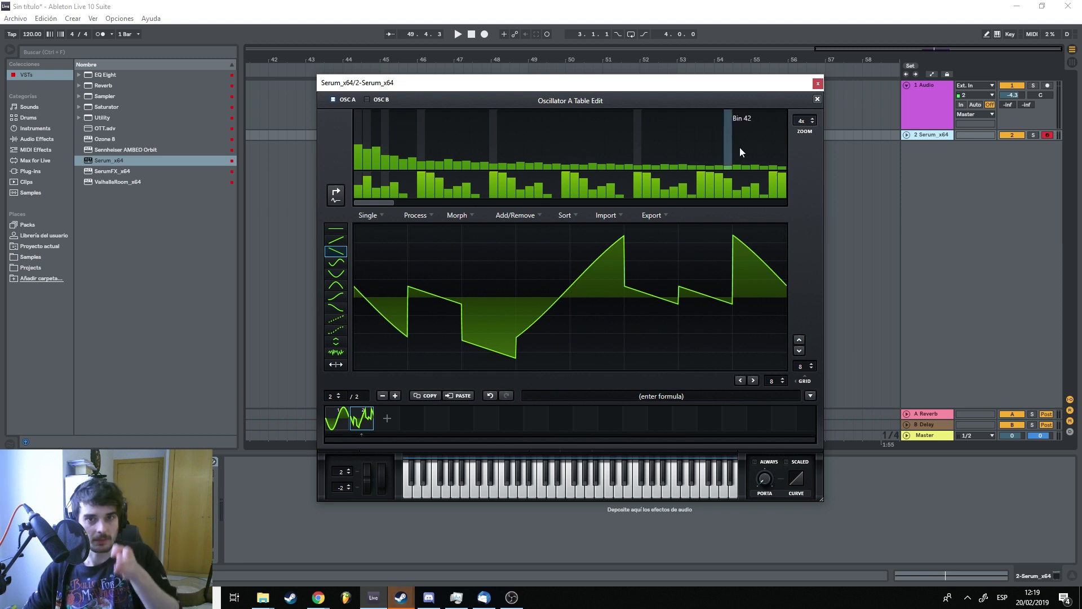
{"action": "left_click_drag", "start_coordinate": [396, 202], "coordinate": [354, 204]}
{"action": "left_click_drag", "start_coordinate": [394, 156], "coordinate": [391, 170]}
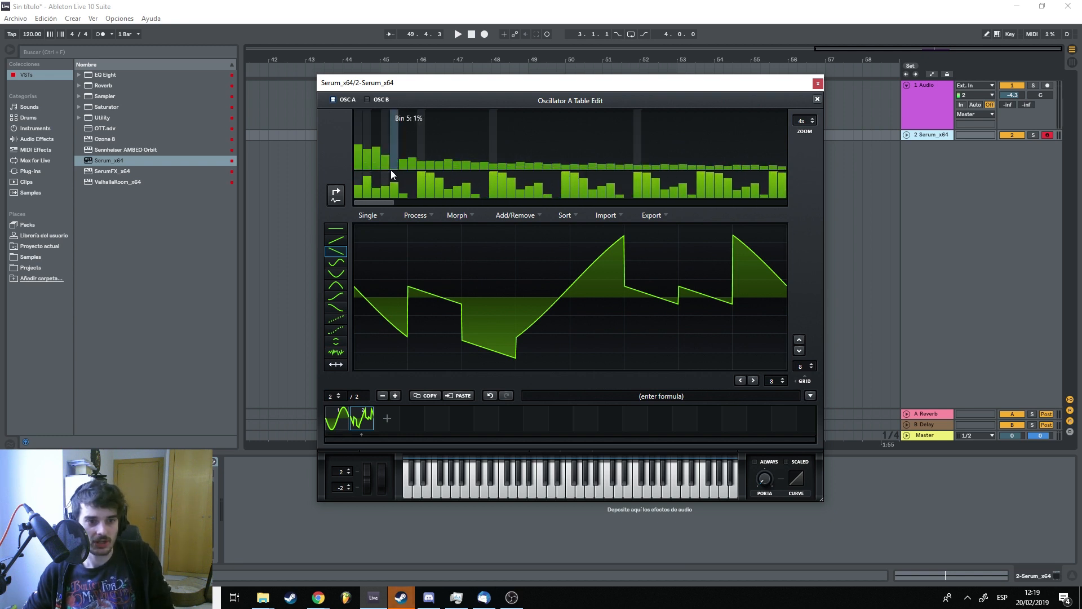
Raise harmonic bins 21 and 12 of frame 2 and pull both back down to low levels
{"action": "left_click", "coordinate": [541, 137]}
{"action": "left_click", "coordinate": [460, 144]}
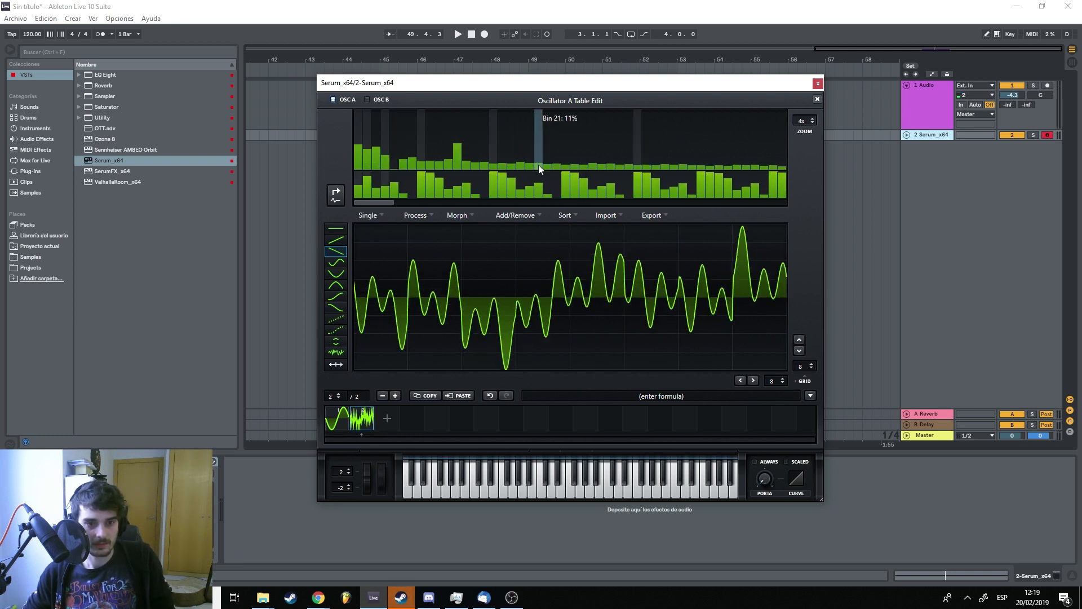
{"action": "left_click", "coordinate": [539, 164]}
{"action": "left_click", "coordinate": [458, 160]}
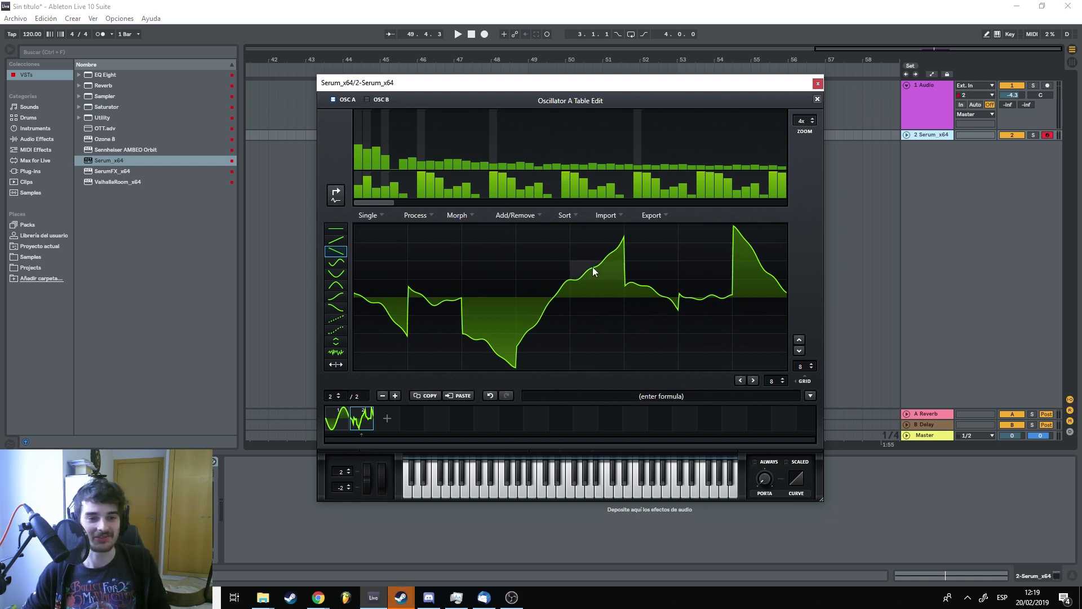
Adjust the phase of a higher harmonic around bin 27 in frame 2
{"action": "left_click_drag", "start_coordinate": [359, 204], "coordinate": [373, 205]}
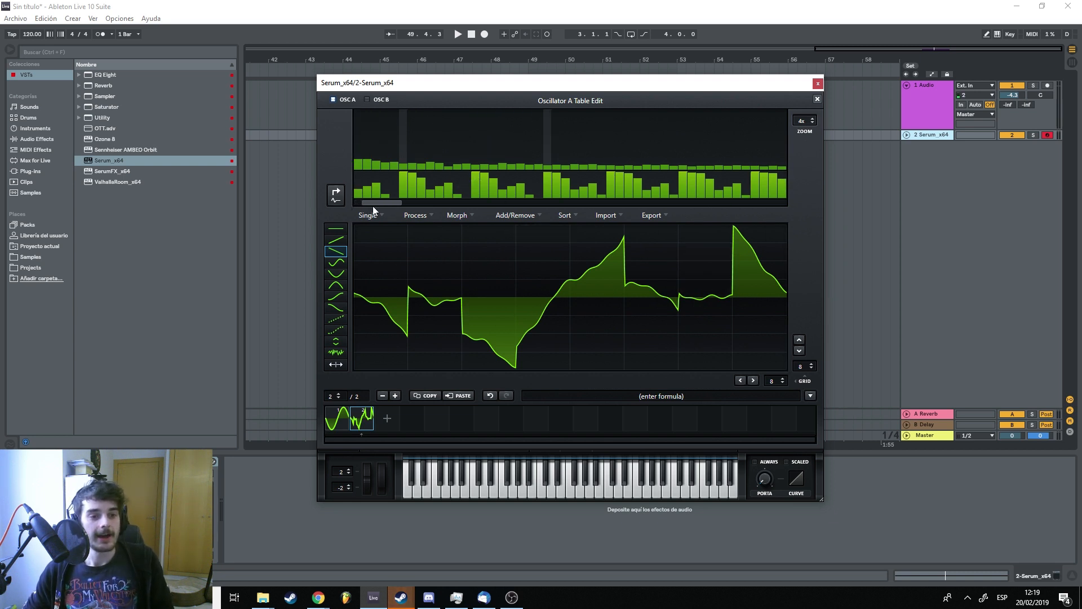
{"action": "left_click", "coordinate": [486, 185]}
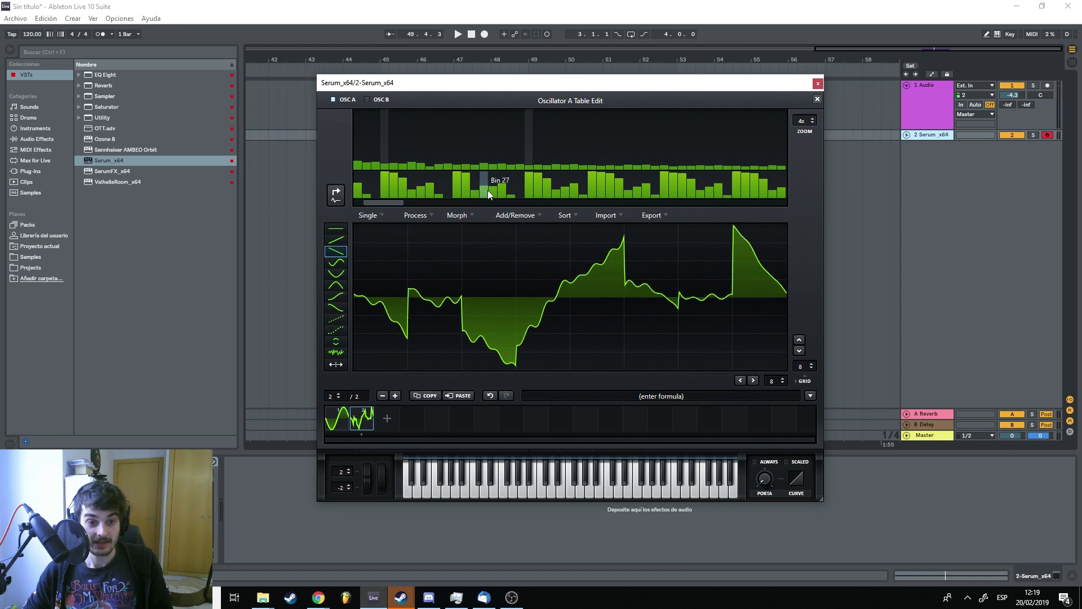
{"action": "left_click", "coordinate": [396, 210]}
{"action": "mouse_move", "coordinate": [397, 204]}
{"action": "left_mouse_down"}
{"action": "mouse_move", "coordinate": [416, 208]}
{"action": "mouse_move", "coordinate": [384, 207]}
{"action": "left_mouse_up"}
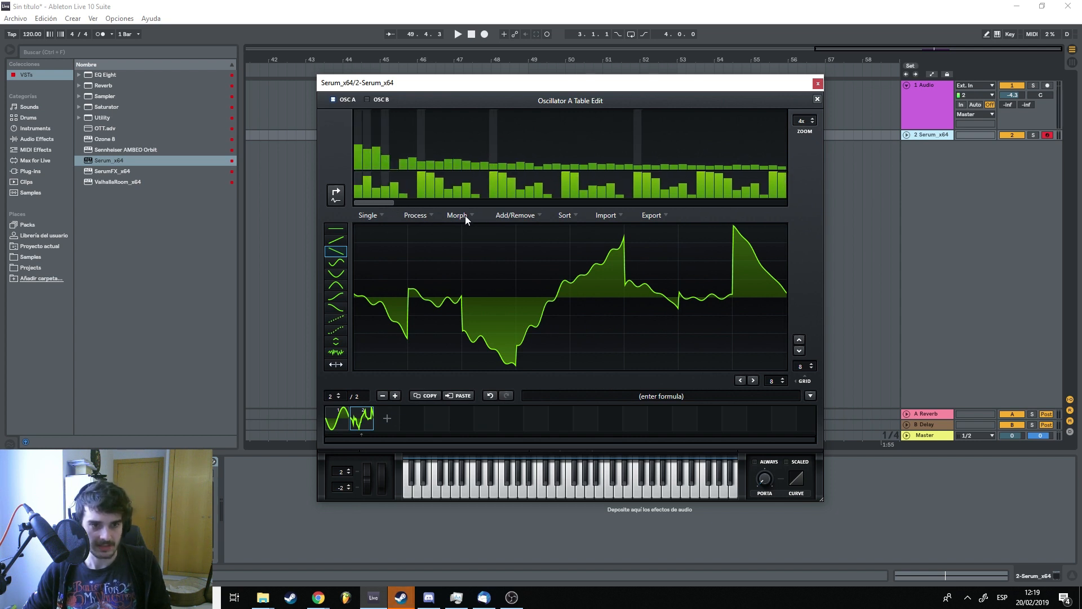
Apply the X-Fade Edges (16 samples) process to the wavetable
{"action": "left_click", "coordinate": [458, 216]}
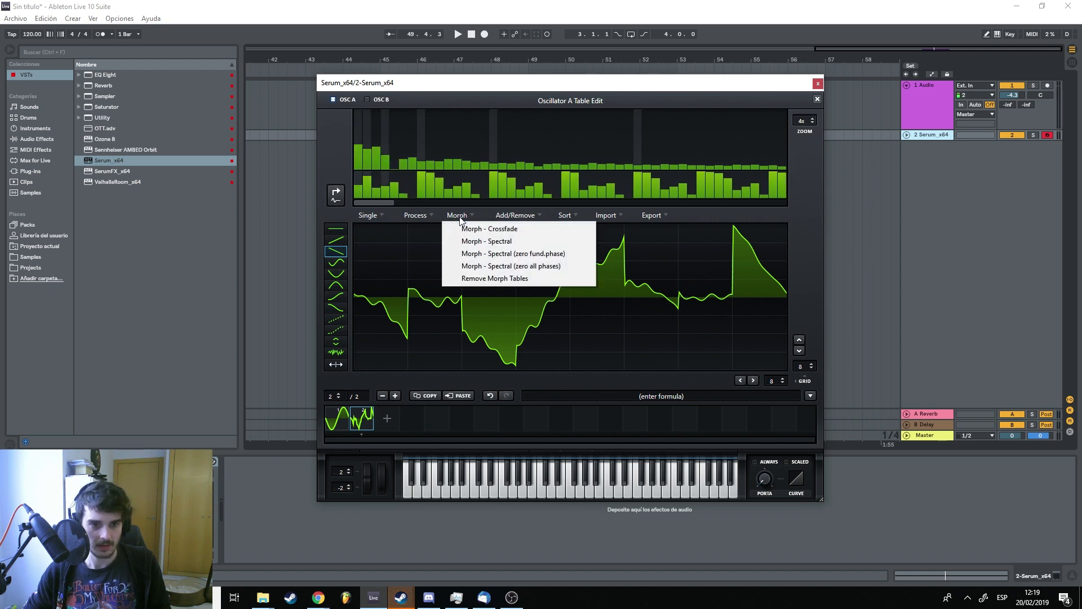
{"action": "left_click", "coordinate": [424, 217]}
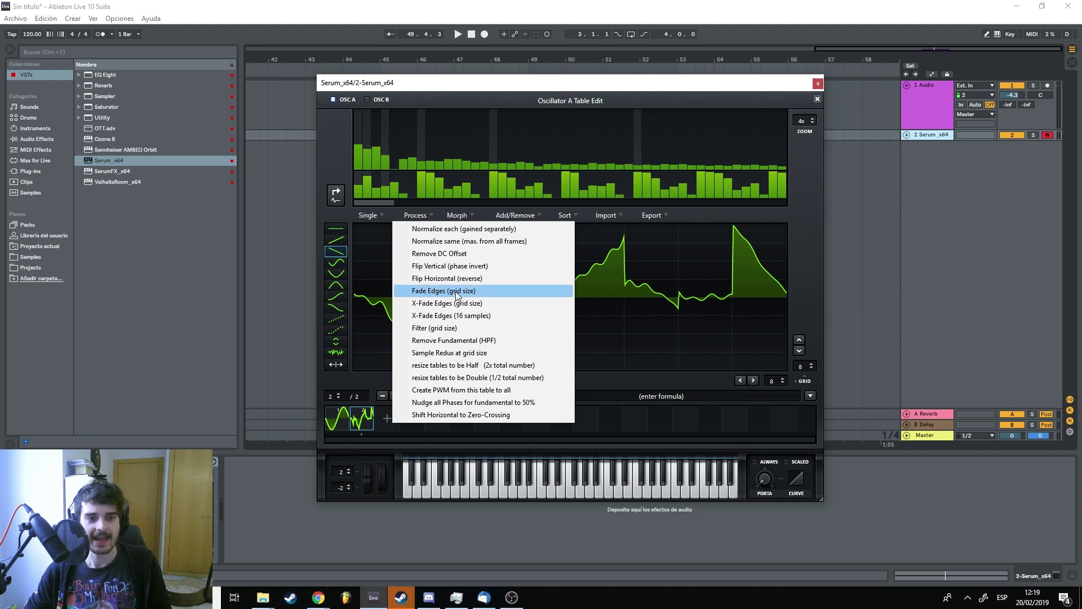
{"action": "left_click", "coordinate": [482, 315]}
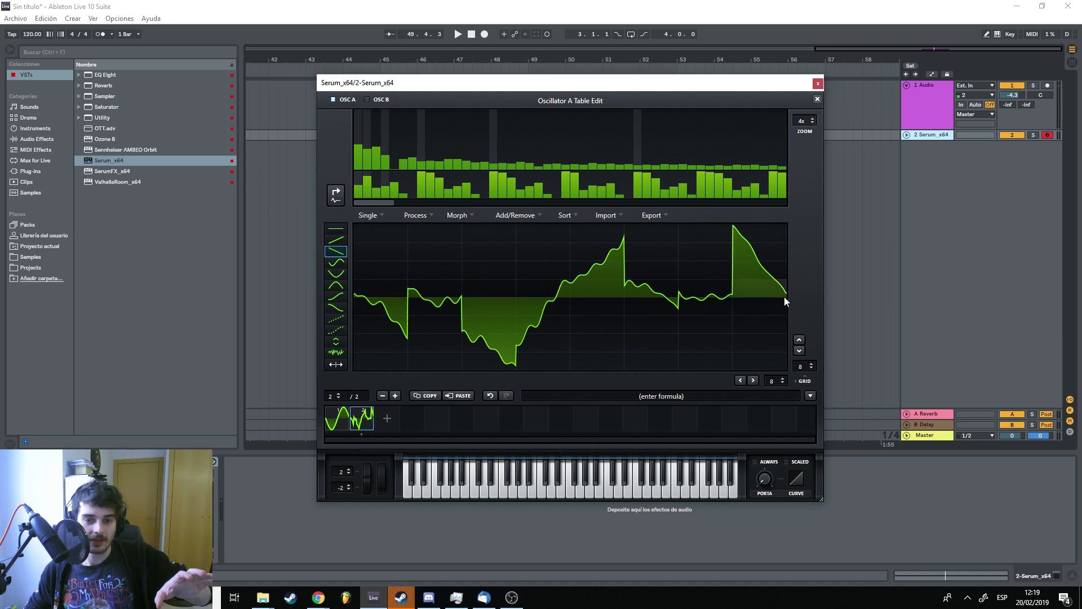
Review both frames and fill the wavetable between them with Morph - Crossfade
{"action": "left_click", "coordinate": [342, 417]}
{"action": "left_click", "coordinate": [353, 419]}
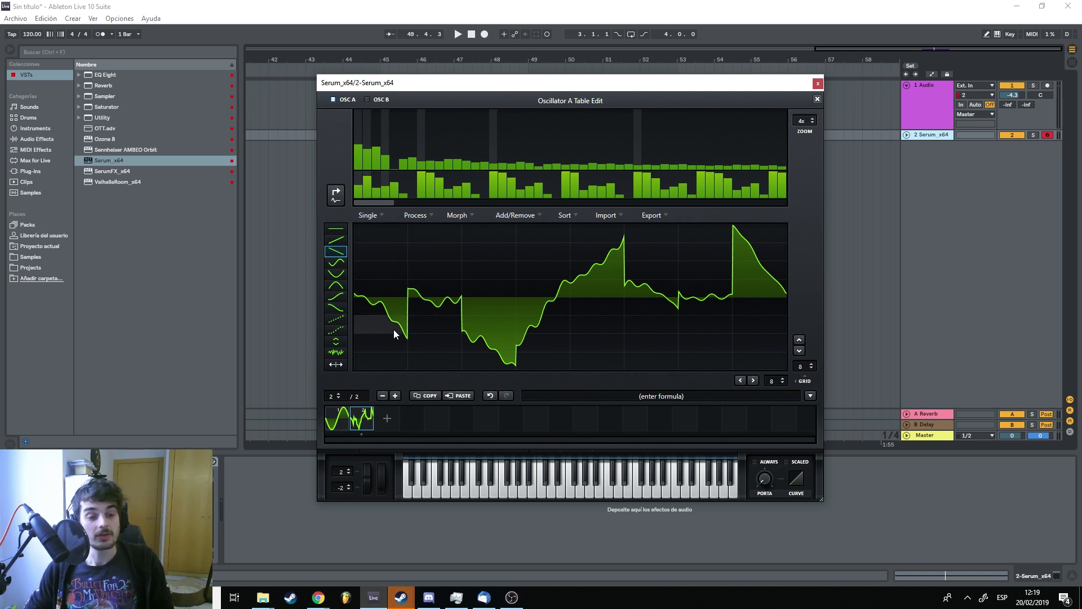
{"action": "left_click", "coordinate": [455, 215]}
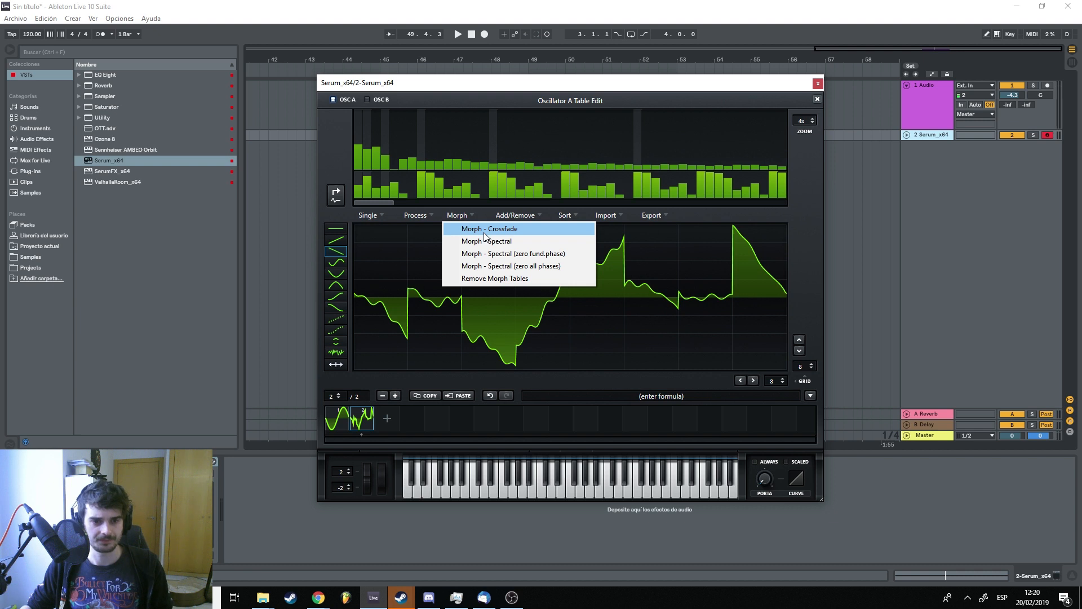
{"action": "left_click", "coordinate": [484, 232]}
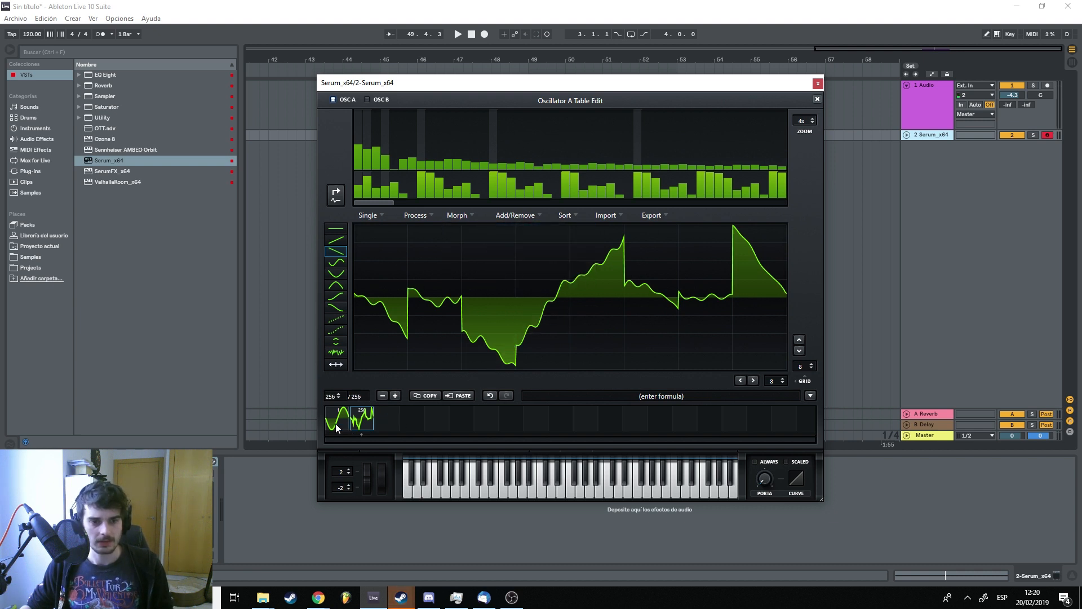
Close the wavetable editor and show oscillator A's wavetable in the 3D view
{"action": "left_click", "coordinate": [817, 100]}
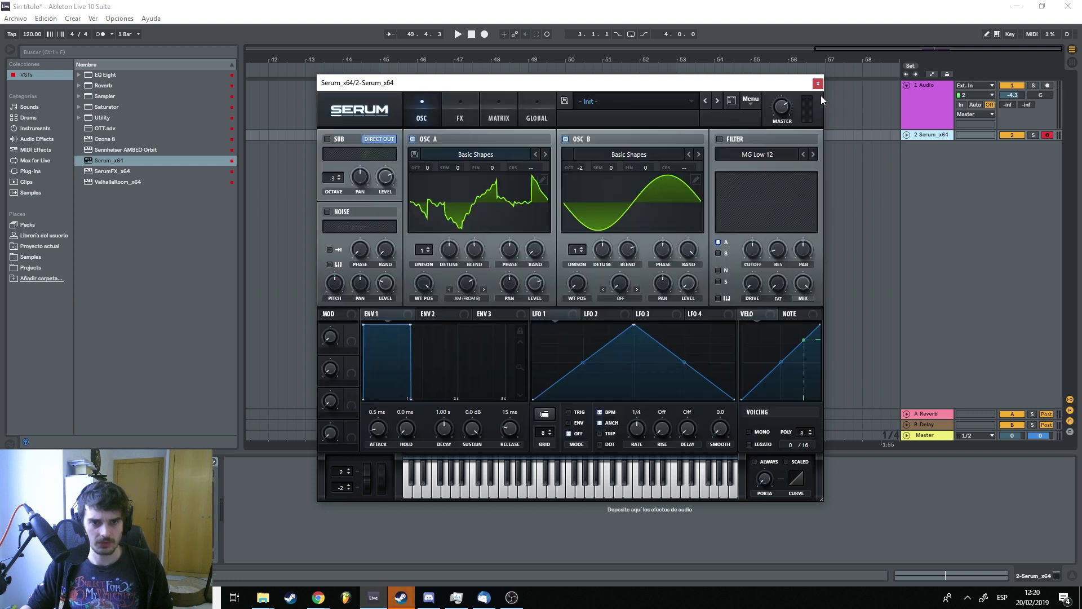
{"action": "left_click", "coordinate": [463, 191]}
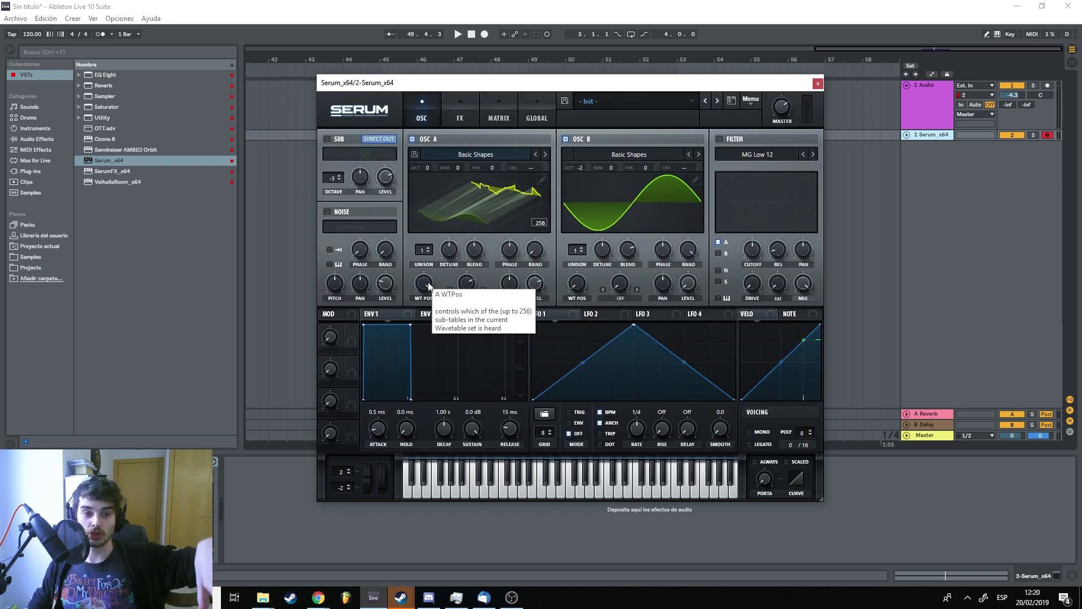
Turn off oscillator B and play oscillator A alone with its wavetable position at 256
{"action": "left_click_drag", "start_coordinate": [423, 286], "coordinate": [424, 251]}
{"action": "key", "text": "space"}
{"action": "key", "text": "space"}
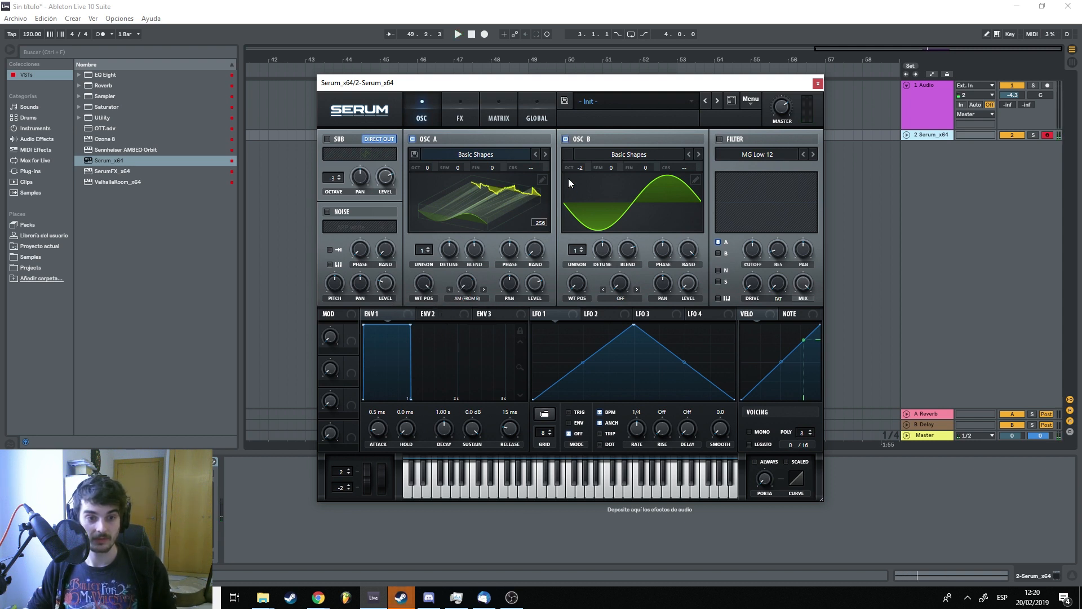
{"action": "left_click", "coordinate": [568, 139]}
{"action": "key", "text": "space"}
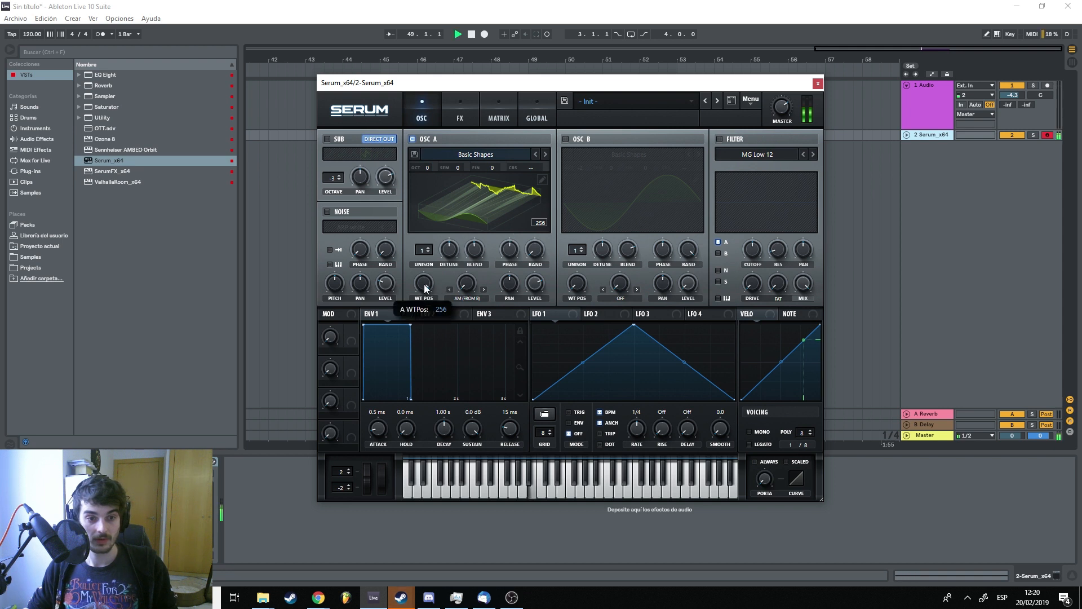
Audition oscillator A's wavetable position at 1 and back at 256 during playback, lowering its octave to -2
{"action": "left_click_drag", "start_coordinate": [429, 288], "coordinate": [416, 408]}
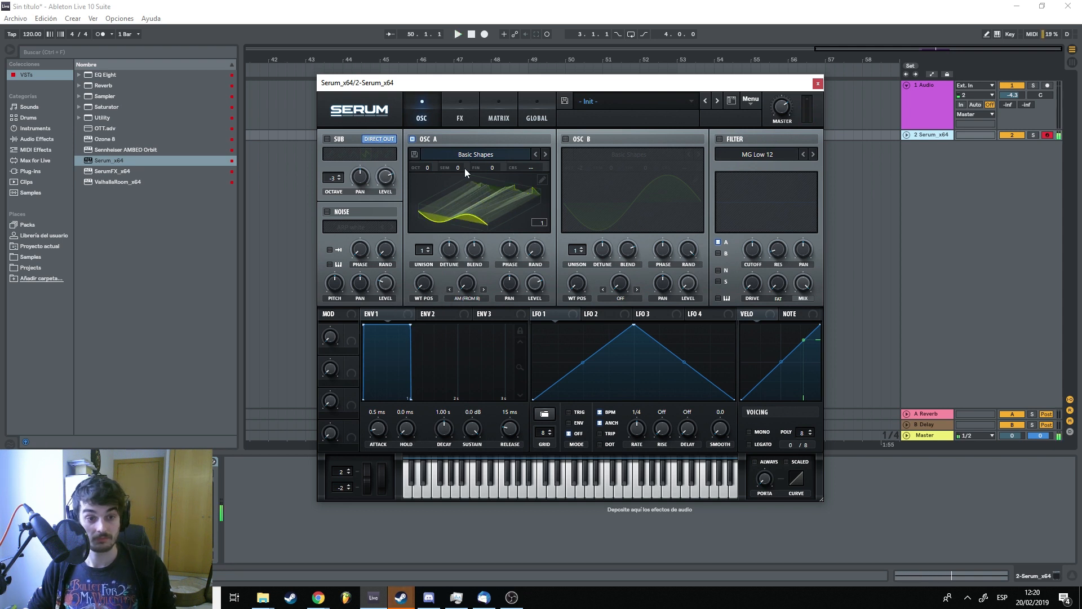
{"action": "left_click_drag", "start_coordinate": [420, 296], "coordinate": [432, 179]}
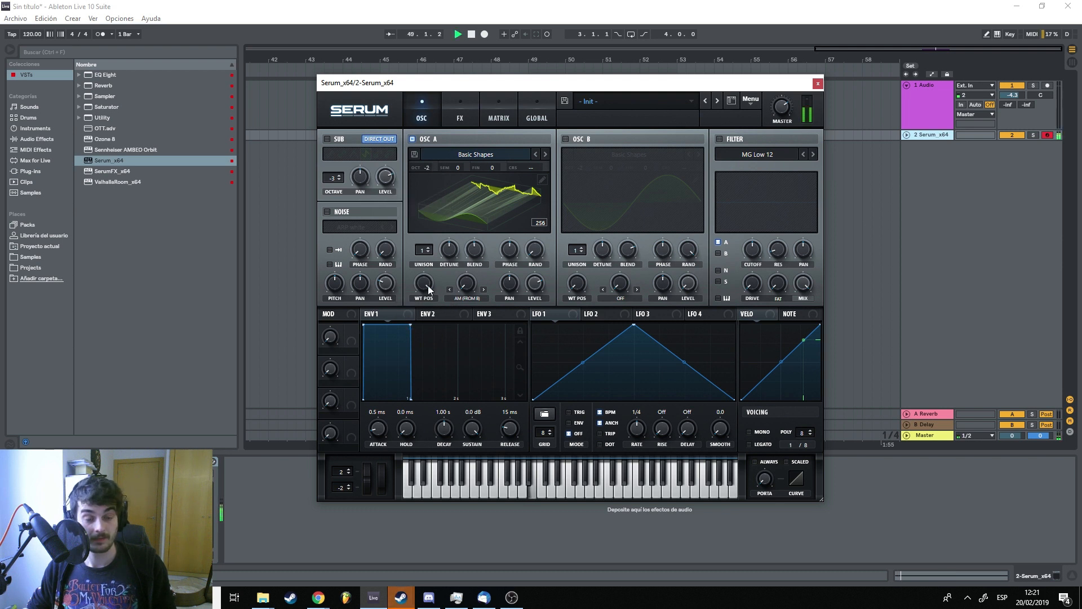
{"action": "left_click_drag", "start_coordinate": [425, 285], "coordinate": [493, 256]}
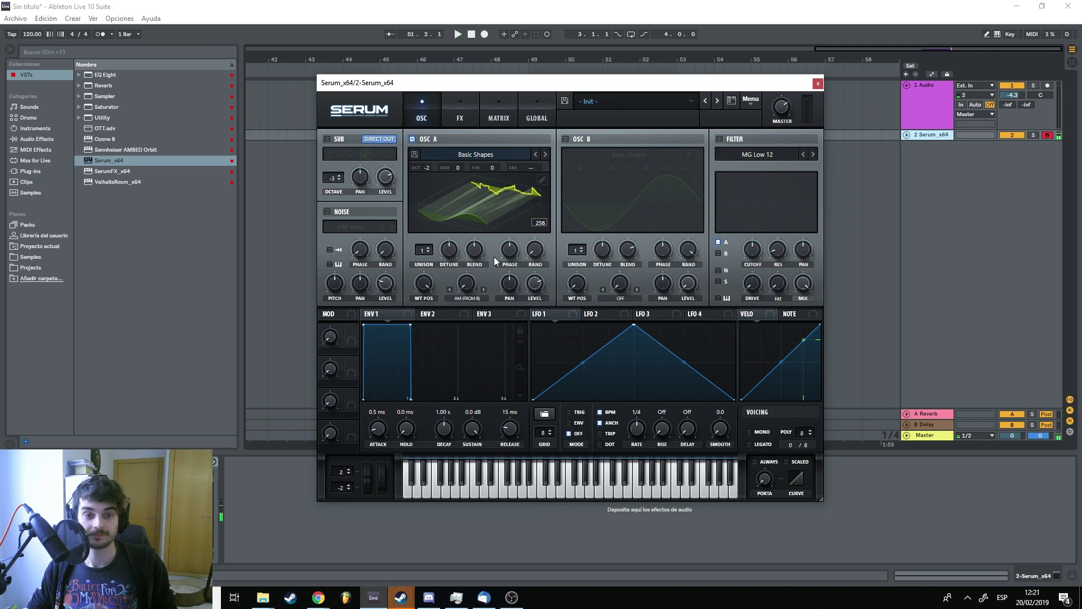
Examine oscillator A's frame 256 in the wavetable editor and return to the oscillator view
{"action": "left_click", "coordinate": [542, 181]}
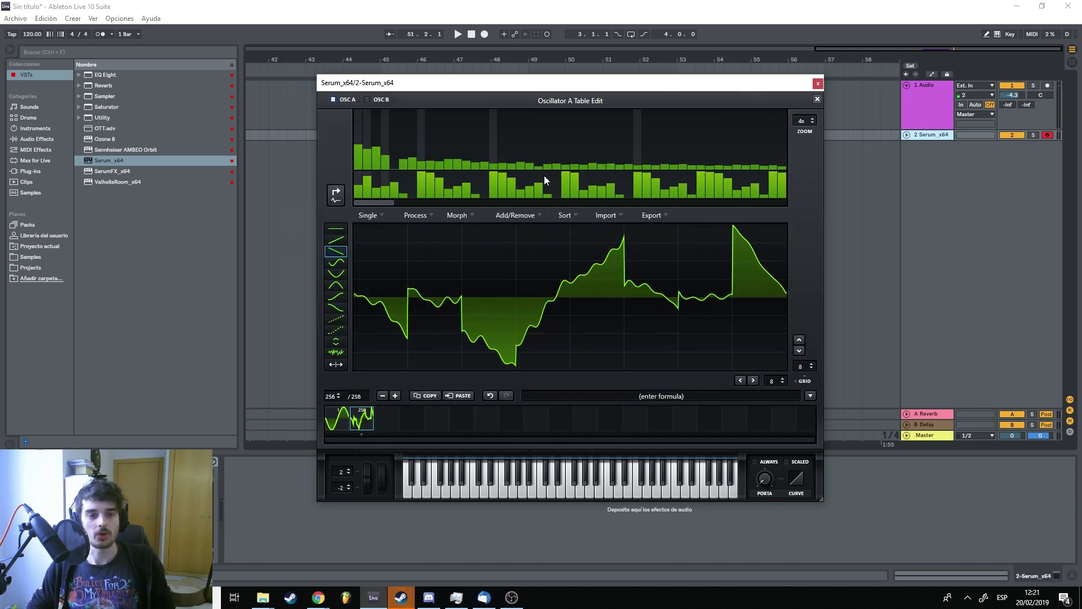
{"action": "left_click", "coordinate": [816, 101]}
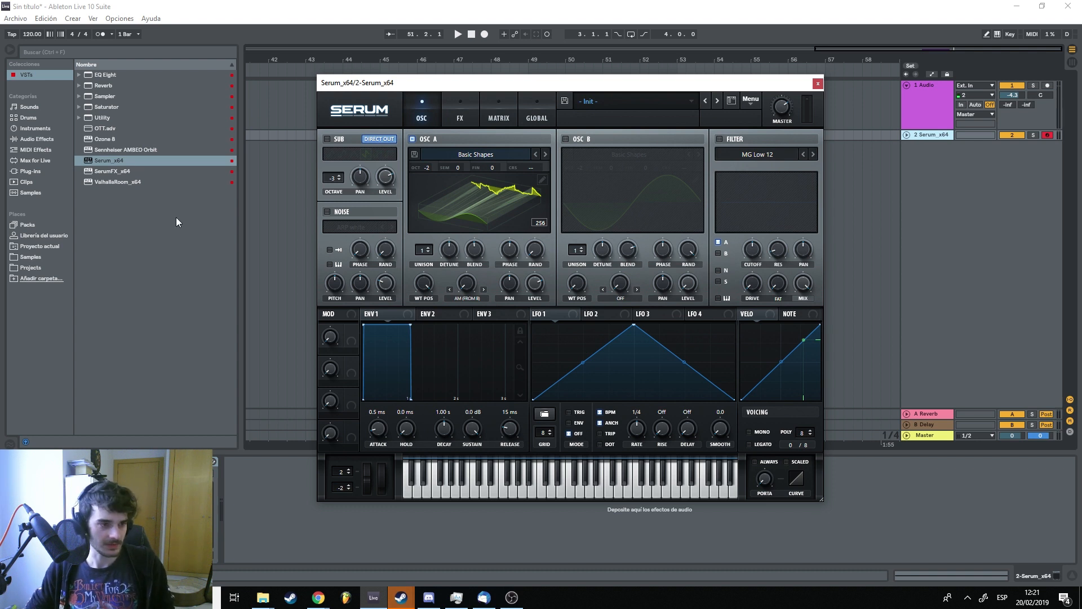
Browse the Projects place to the KICKS folder under ABSOLUTE DUBSTEP VOL. 1's 3. Bonus - Samples
{"action": "left_click", "coordinate": [39, 267]}
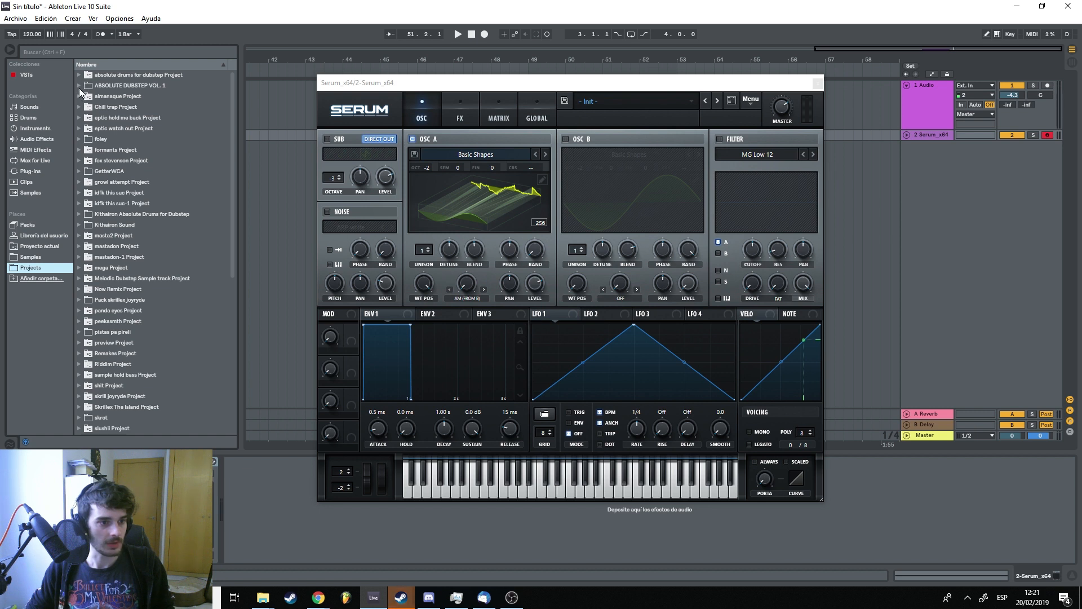
{"action": "left_click", "coordinate": [79, 88]}
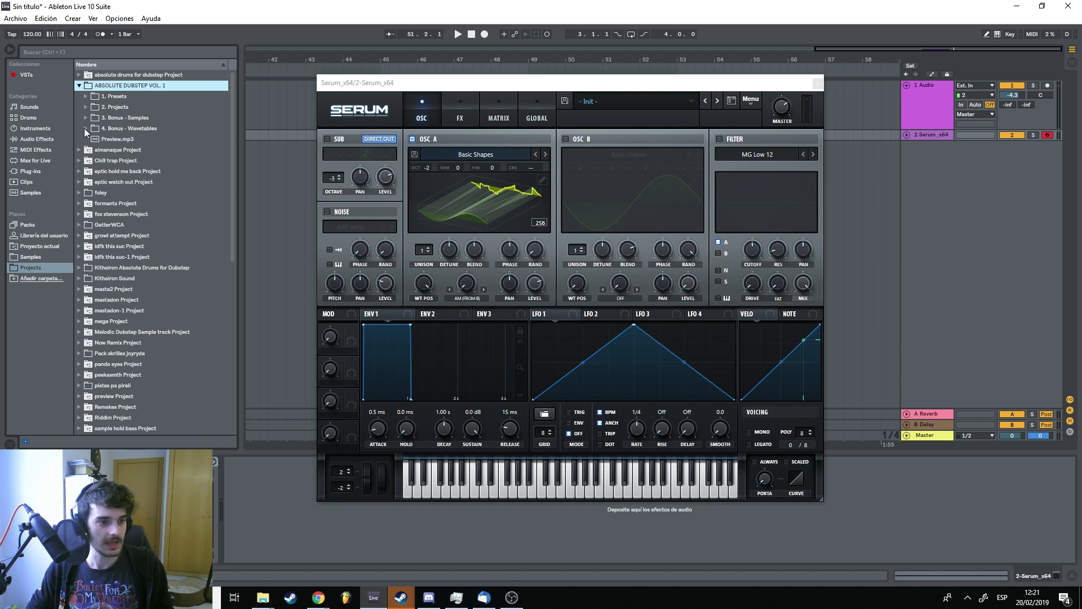
{"action": "left_click", "coordinate": [86, 129]}
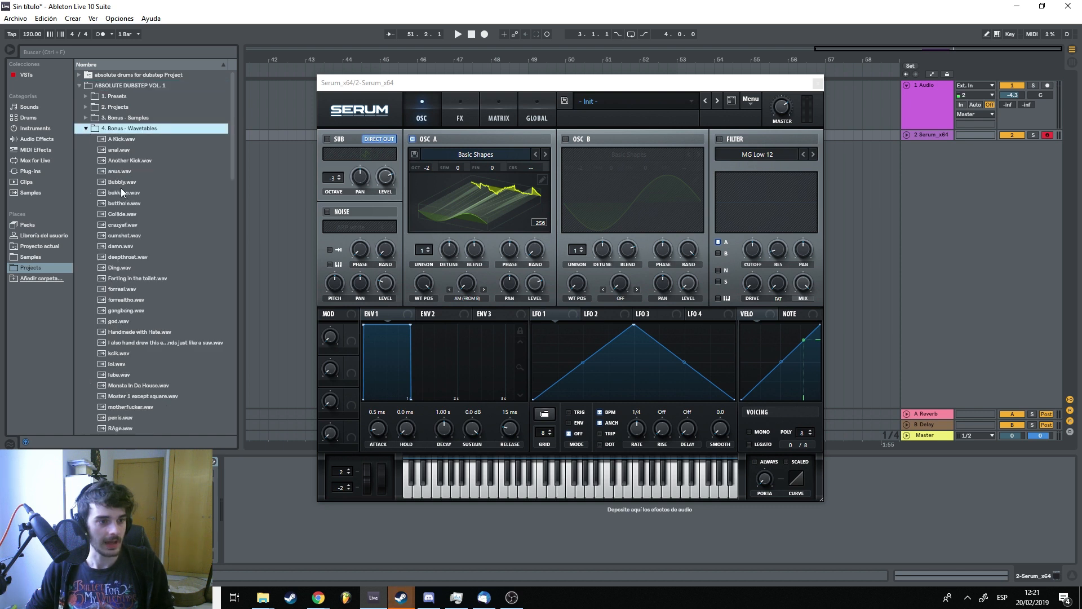
{"action": "left_click", "coordinate": [85, 118]}
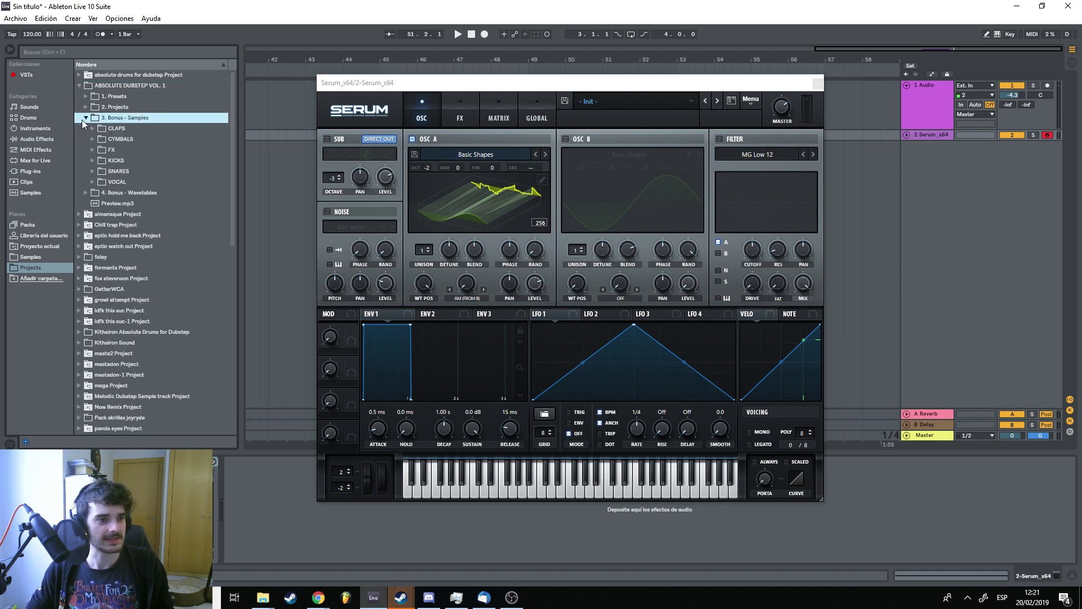
{"action": "left_click", "coordinate": [93, 162]}
Preview KS Kick 1.wav and import it into oscillator A as a wavetable with the FFT 256 option
{"action": "left_click", "coordinate": [126, 173]}
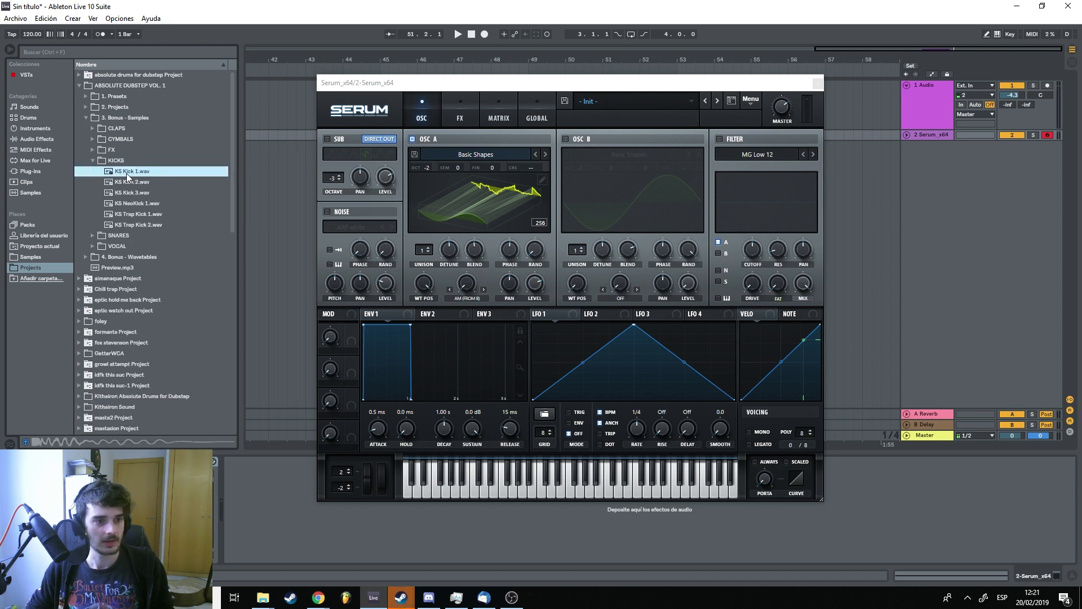
{"action": "left_click_drag", "start_coordinate": [126, 173], "coordinate": [431, 223]}
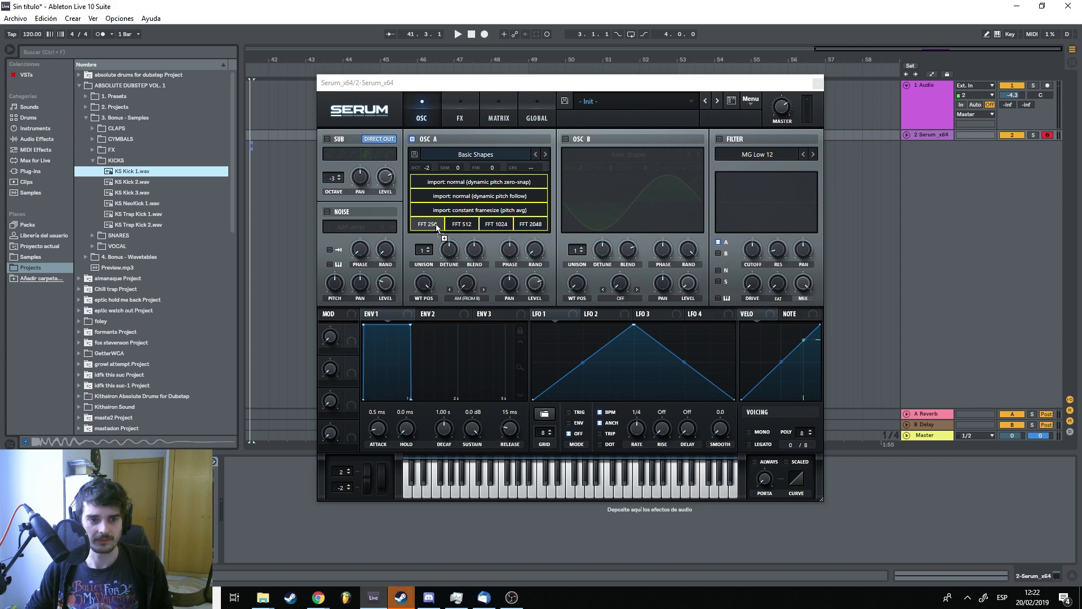
{"action": "left_click_drag", "start_coordinate": [437, 226], "coordinate": [438, 228]}
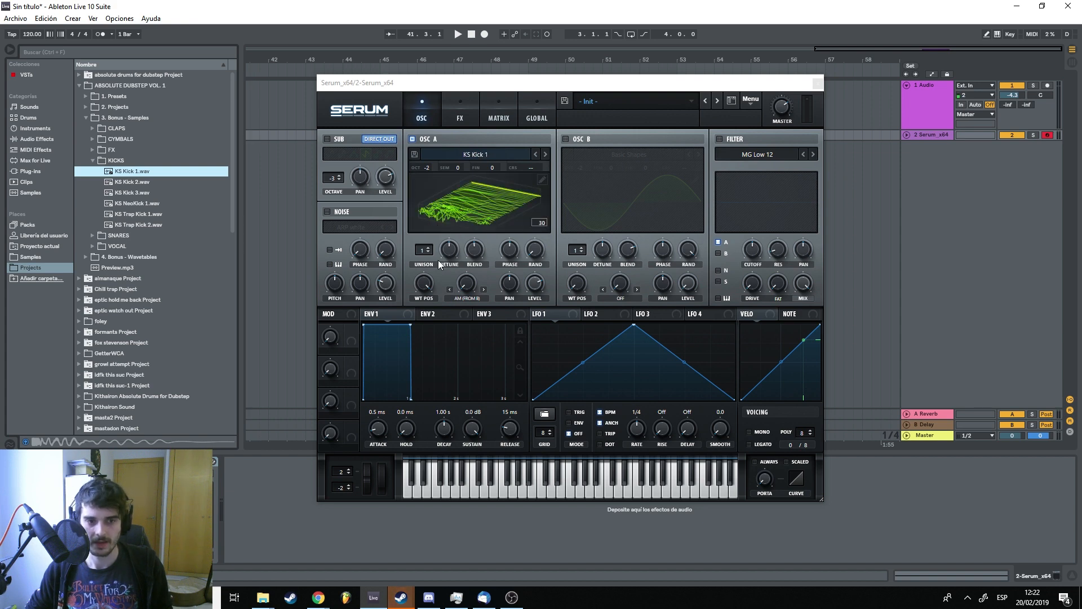
Open oscillator A's wavetable editor and inspect the imported kick's frames from 11 to 20
{"action": "left_click", "coordinate": [543, 179]}
{"action": "left_click", "coordinate": [334, 421]}
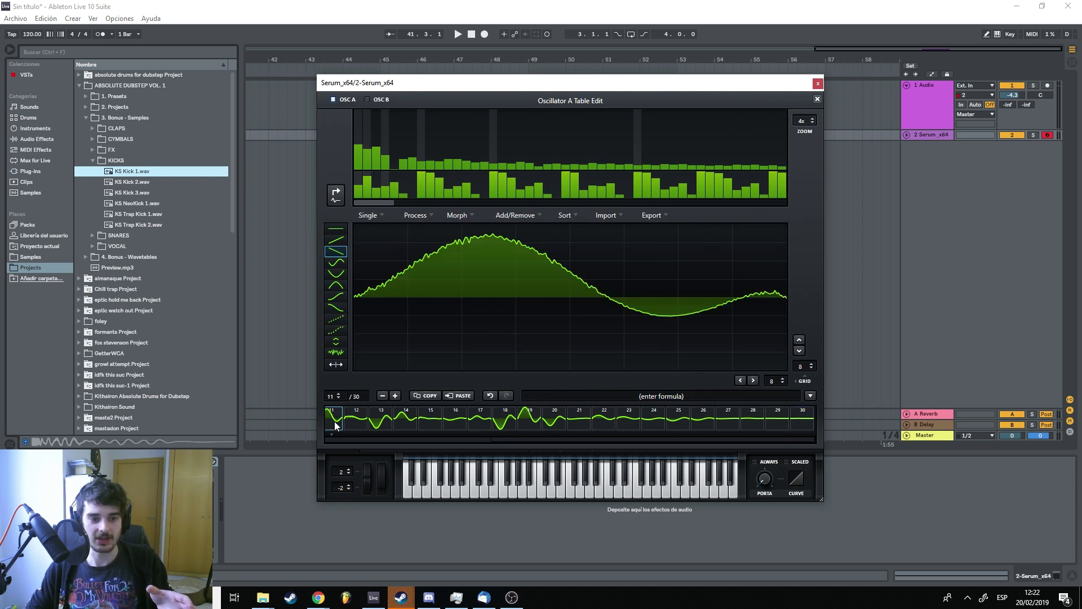
{"action": "left_click", "coordinate": [356, 421]}
{"action": "left_click", "coordinate": [376, 421]}
{"action": "left_click", "coordinate": [404, 421]}
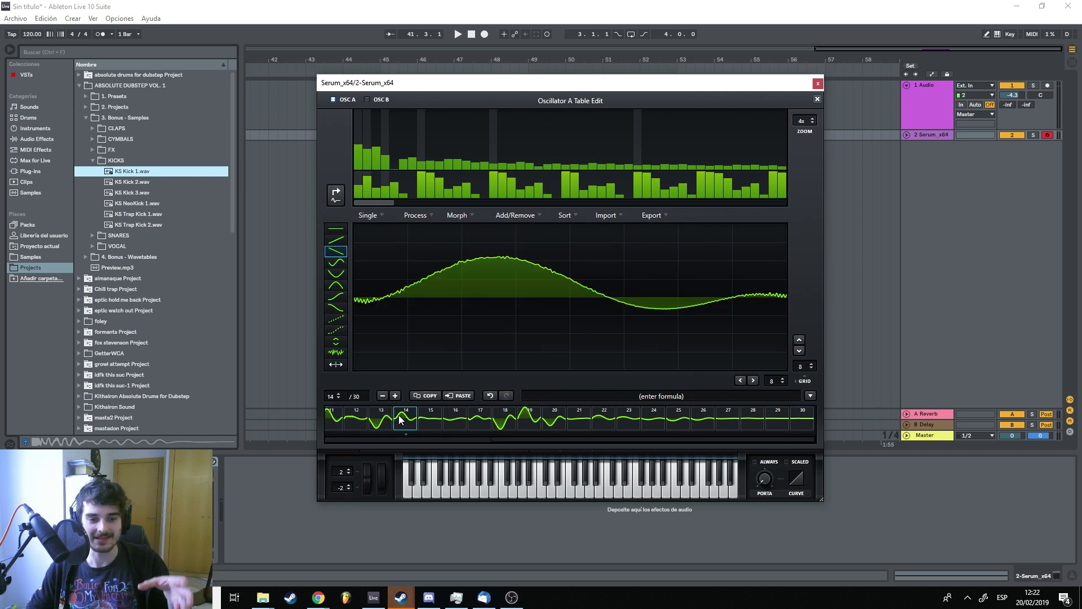
{"action": "left_click", "coordinate": [455, 421]}
{"action": "left_click", "coordinate": [524, 421]}
{"action": "left_click", "coordinate": [555, 421]}
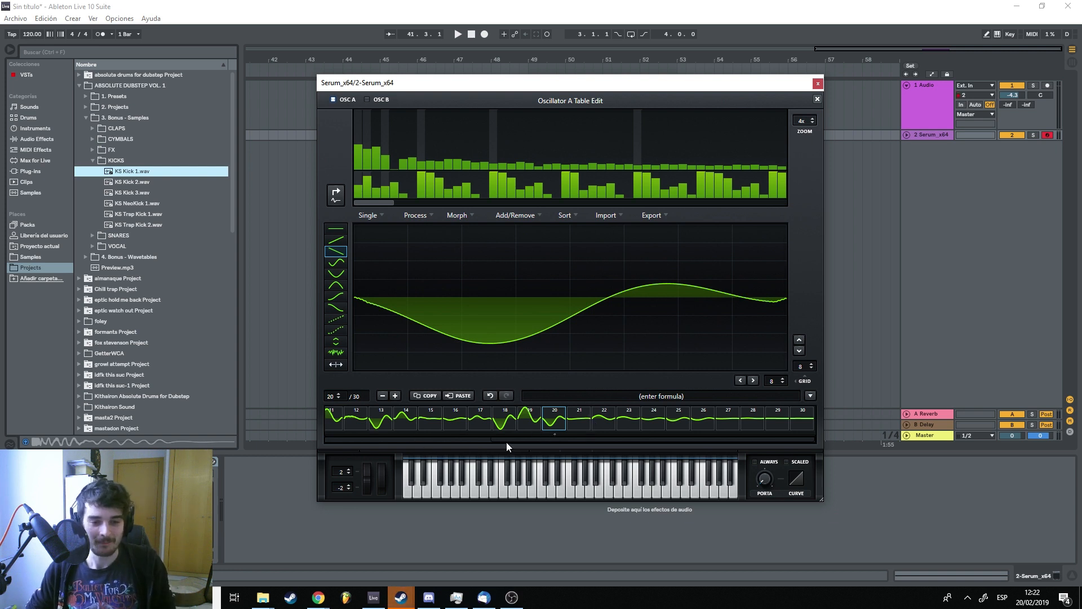
Remove all wavetable frames from frame 27 to the end of the table
{"action": "left_click", "coordinate": [729, 422]}
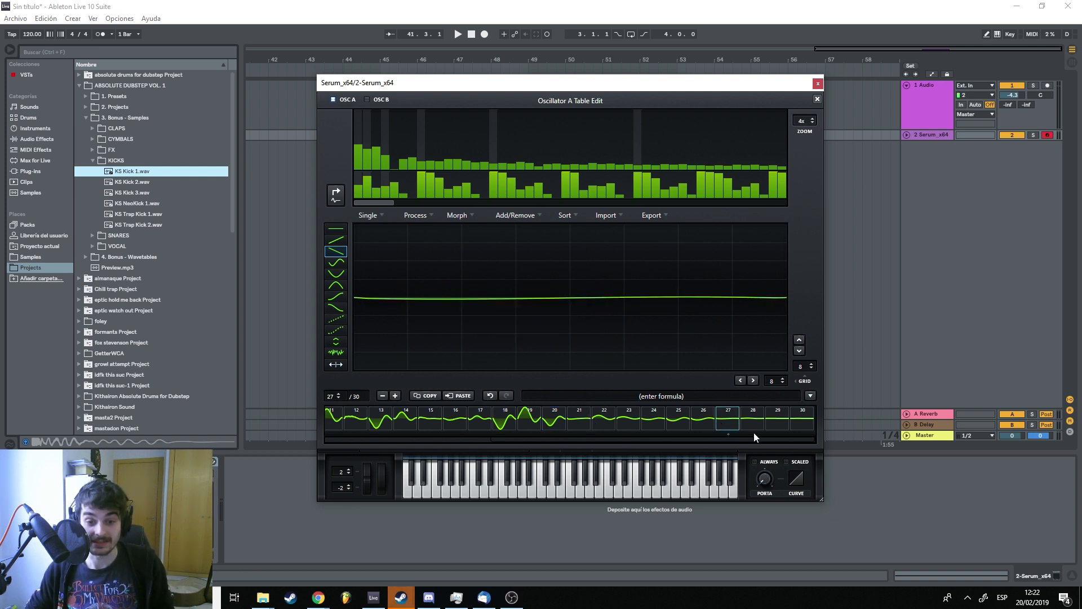
{"action": "left_click", "coordinate": [509, 215]}
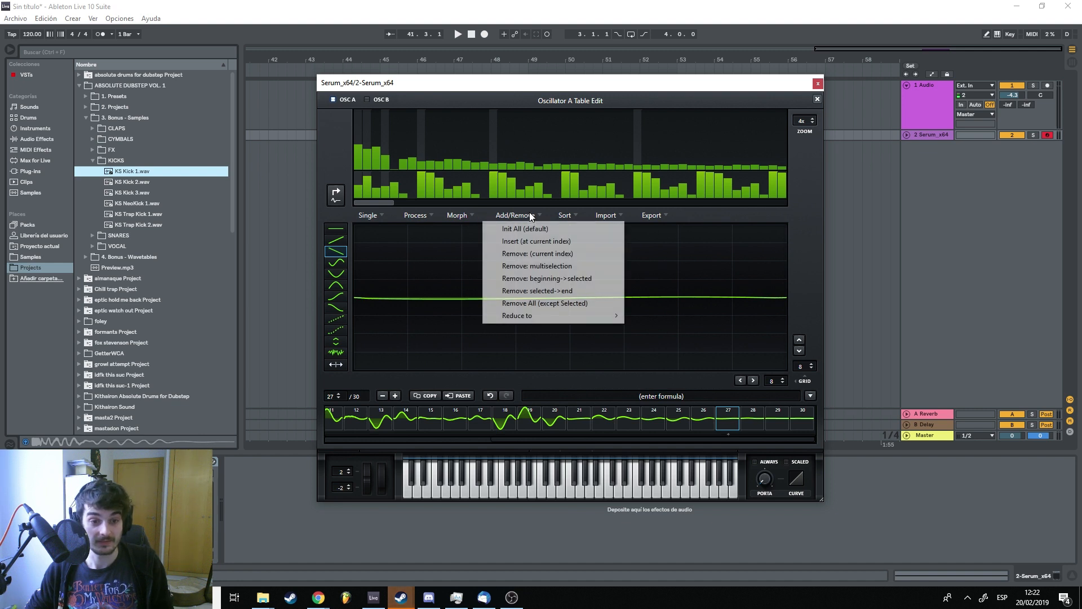
{"action": "left_click", "coordinate": [534, 290]}
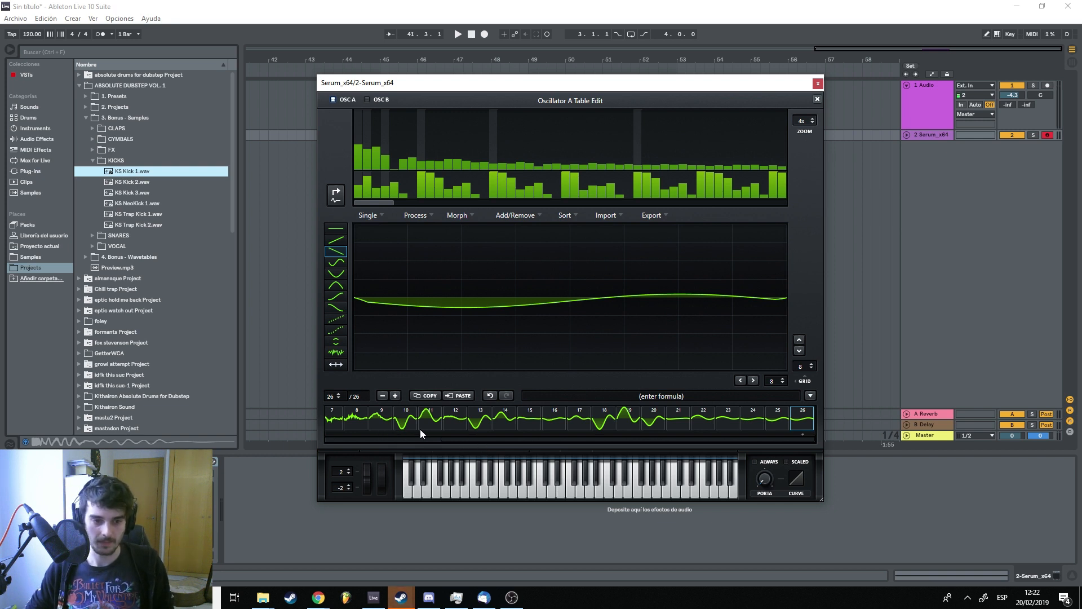
Apply X-Fade Edges (16 samples) to the kick wavetable and morph its frames to fill all 256 positions
{"action": "left_click_drag", "start_coordinate": [473, 439], "coordinate": [496, 448]}
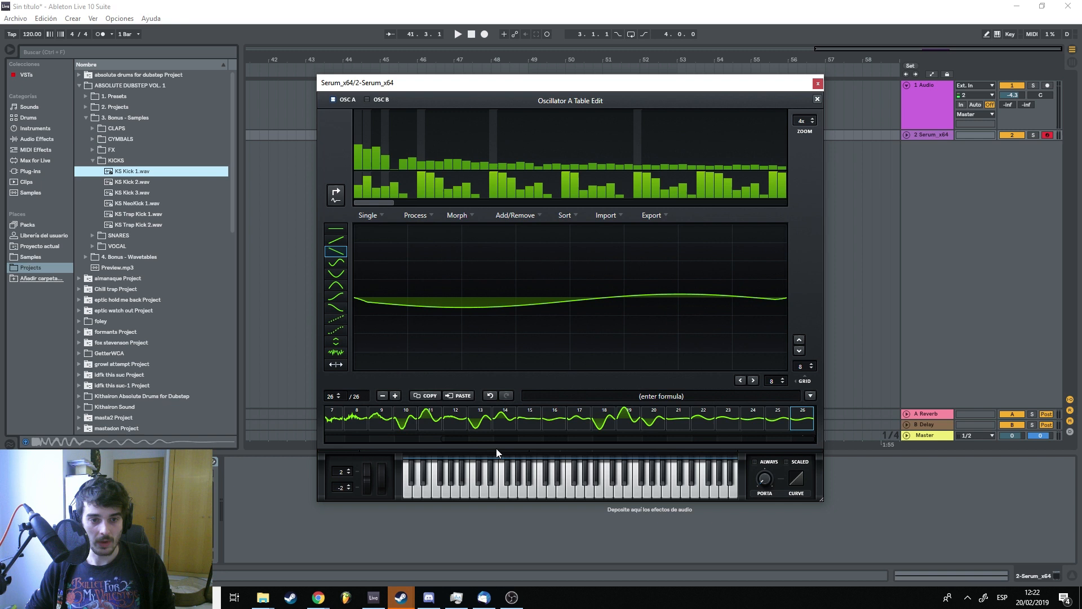
{"action": "left_click", "coordinate": [458, 214]}
{"action": "left_click", "coordinate": [420, 214]}
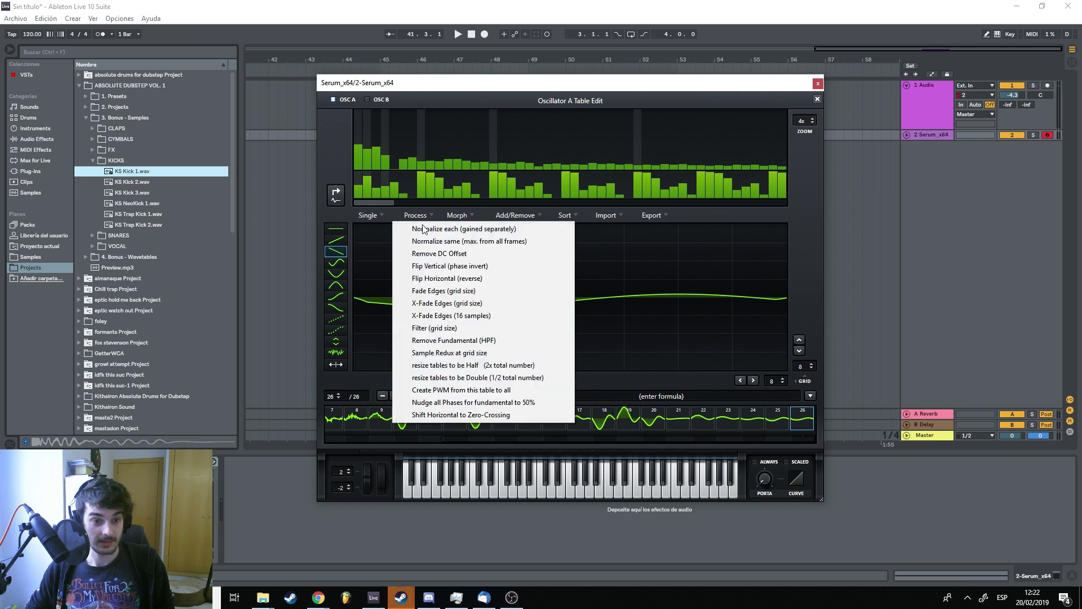
{"action": "left_click", "coordinate": [458, 315]}
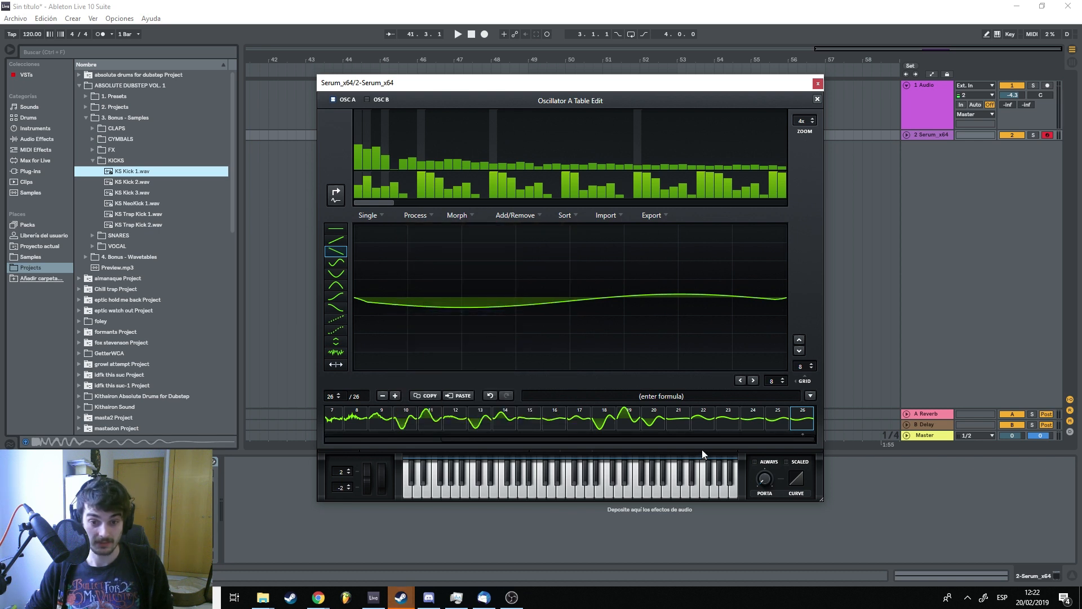
{"action": "left_click", "coordinate": [457, 215]}
{"action": "left_click", "coordinate": [480, 242]}
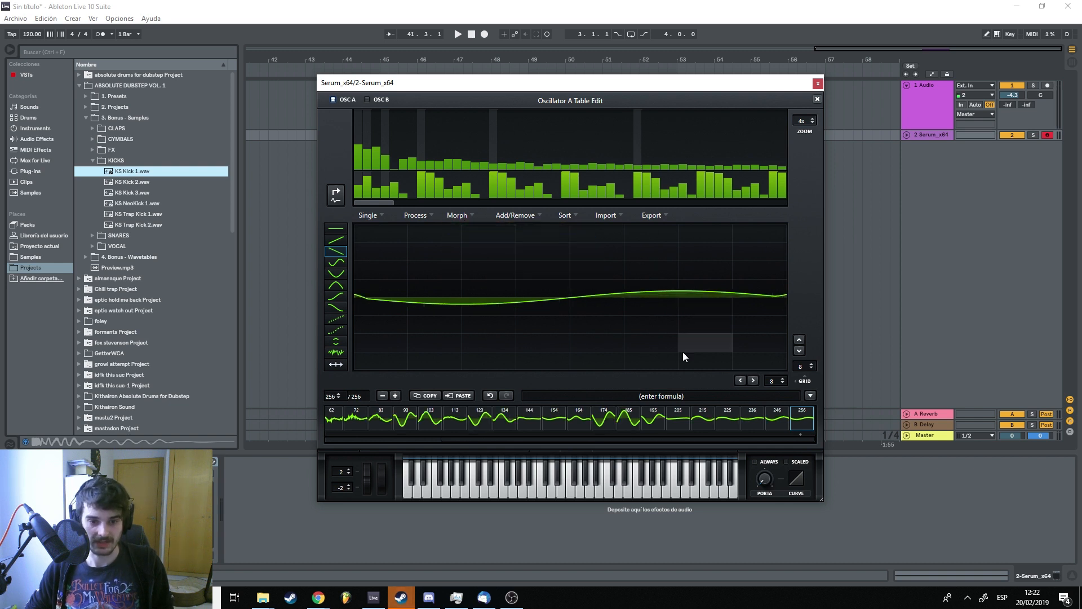
Close the wavetable editor and audition the kick wavetable while lowering oscillator A's wavetable position to 22
{"action": "left_click", "coordinate": [817, 100]}
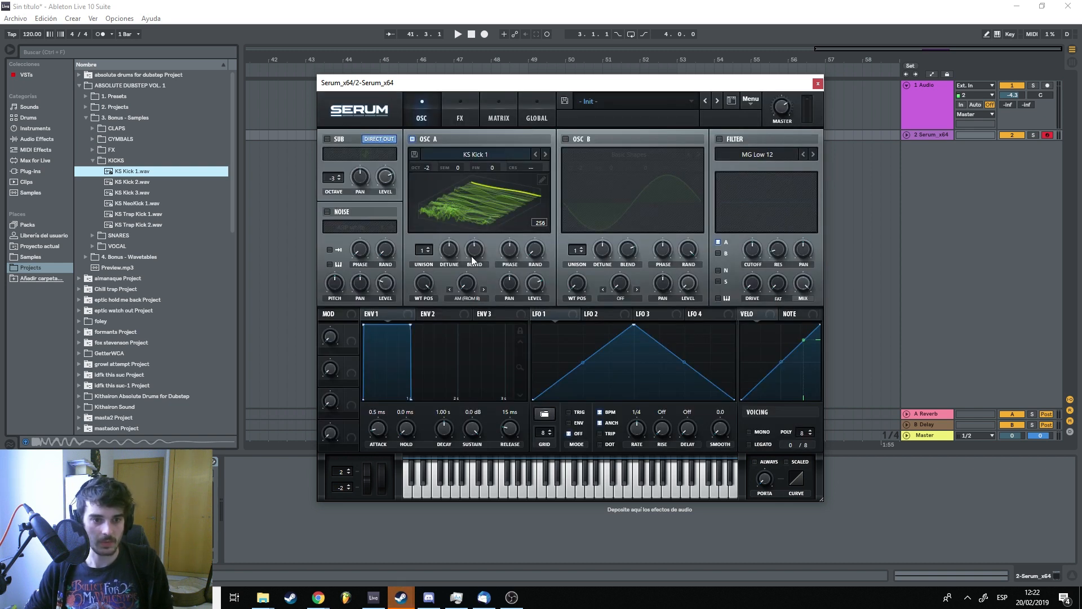
{"action": "left_click_drag", "start_coordinate": [431, 287], "coordinate": [428, 400]}
{"action": "key", "text": "space"}
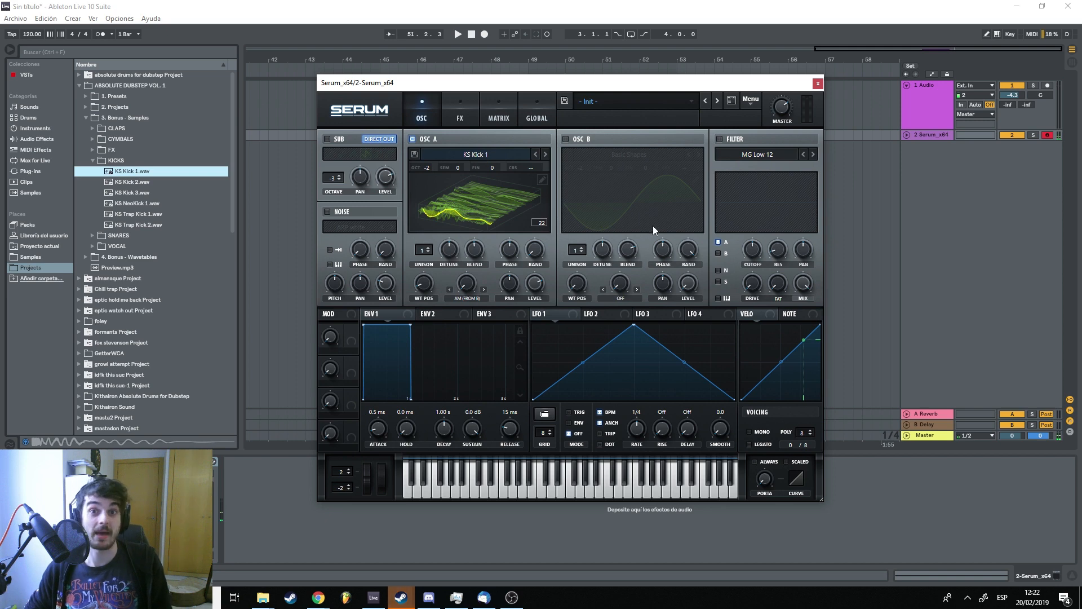
Reopen oscillator A's wavetable editor and list the Instruments category in Live's browser
{"action": "left_click", "coordinate": [541, 180]}
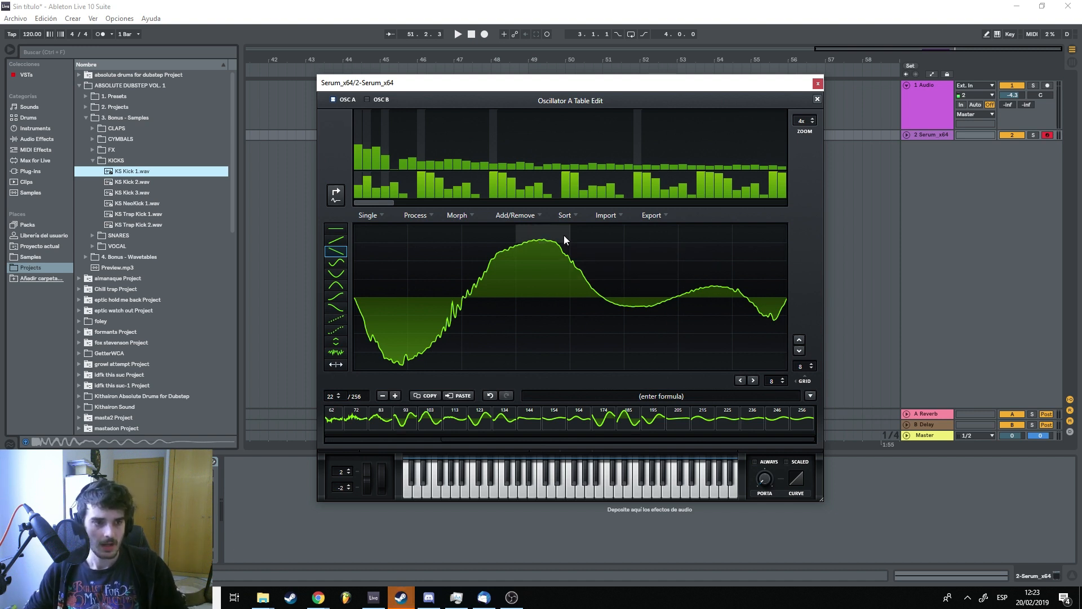
{"action": "left_click", "coordinate": [36, 128]}
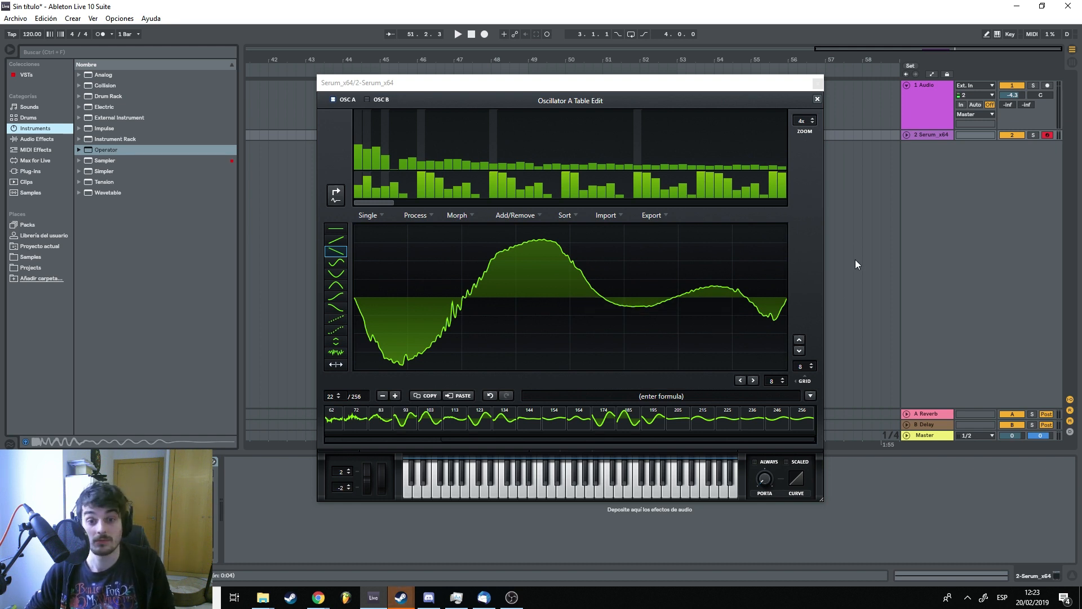
Review the formula entry, the Singles formula presets and the wavetable export options
{"action": "left_click", "coordinate": [657, 395]}
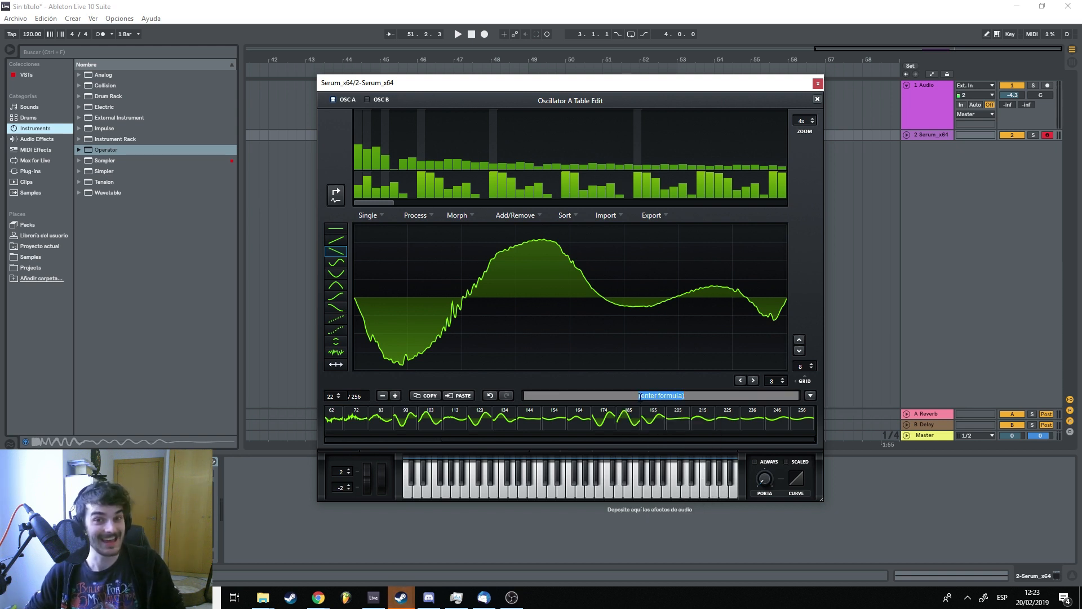
{"action": "left_click", "coordinate": [810, 395]}
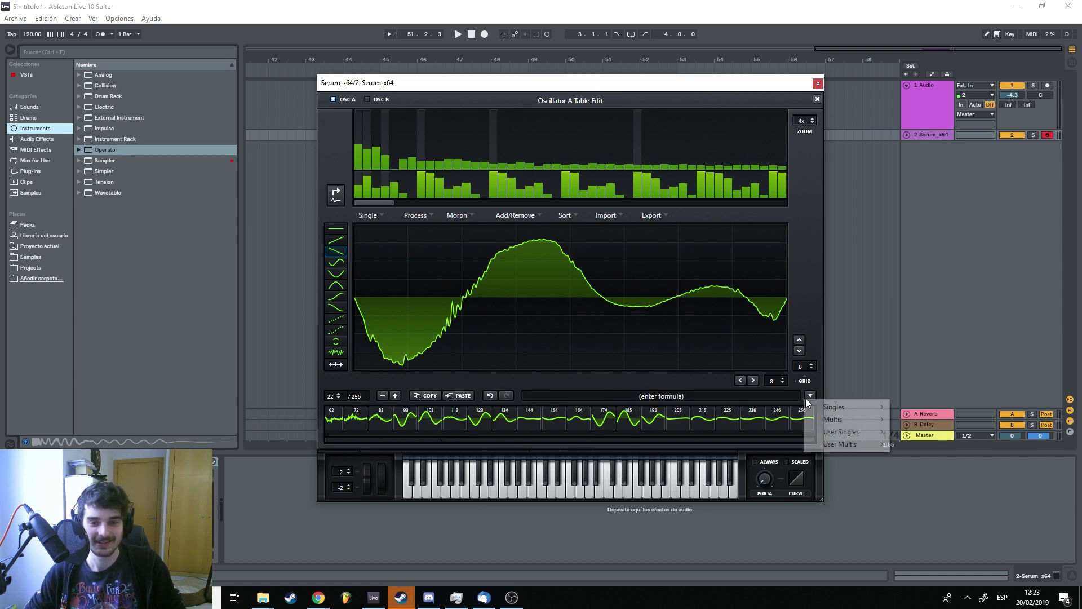
{"action": "mouse_move", "coordinate": [813, 407]}
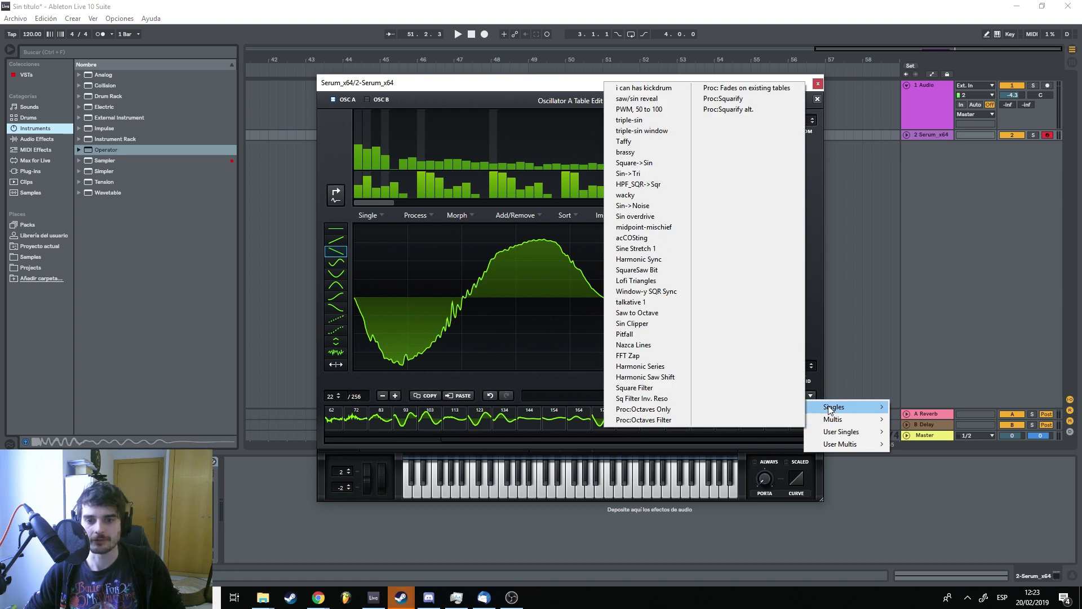
{"action": "left_click", "coordinate": [593, 214]}
{"action": "left_click", "coordinate": [661, 215]}
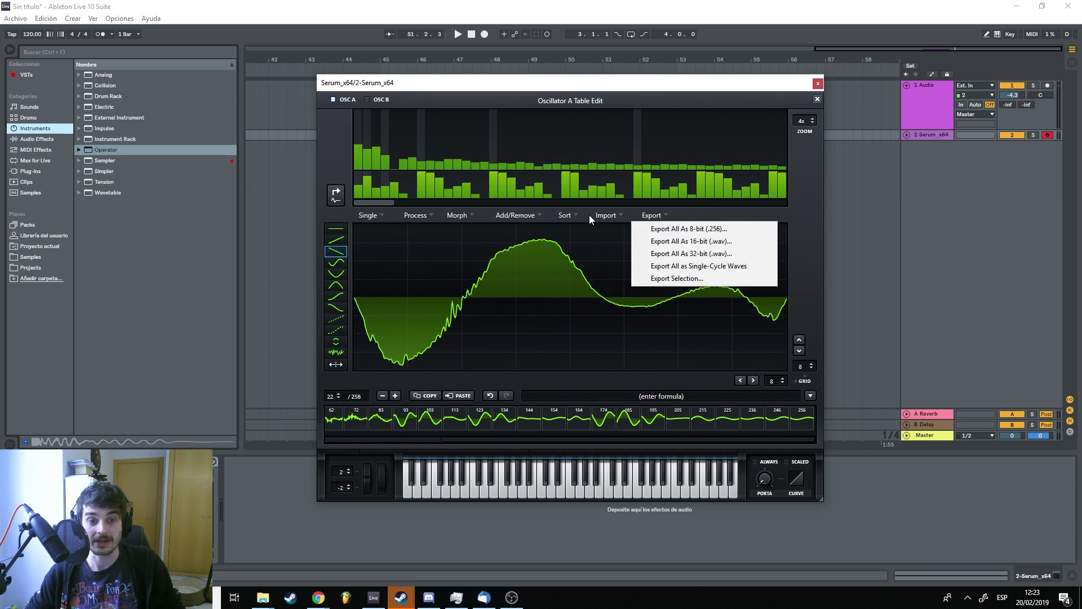
Sort the wavetable frames by spectrum (Highest w/ Spect) and look over the reordered frames
{"action": "left_click", "coordinate": [566, 215]}
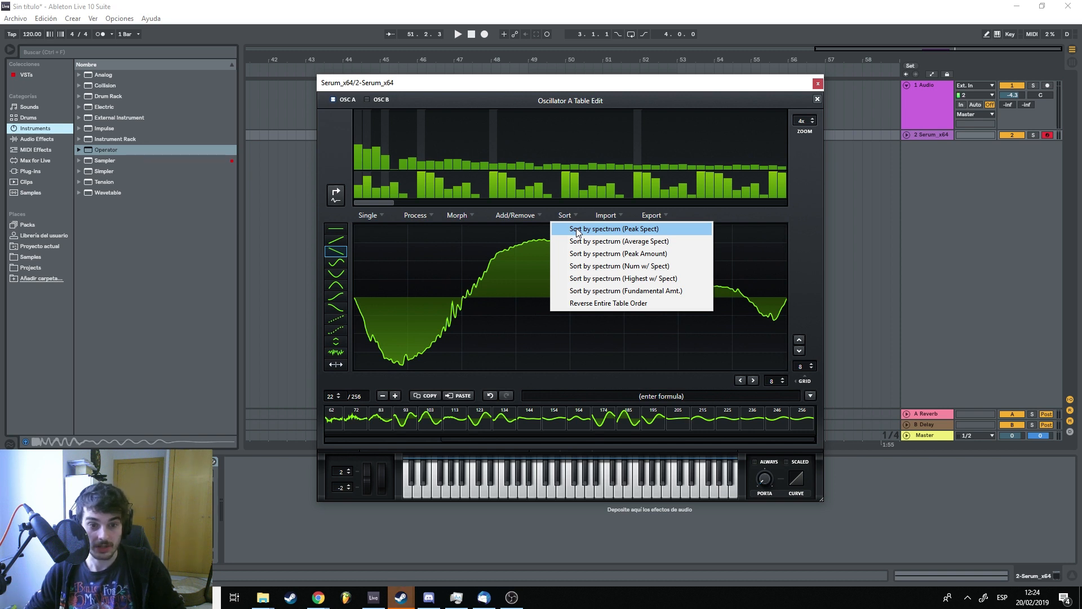
{"action": "left_click", "coordinate": [582, 276]}
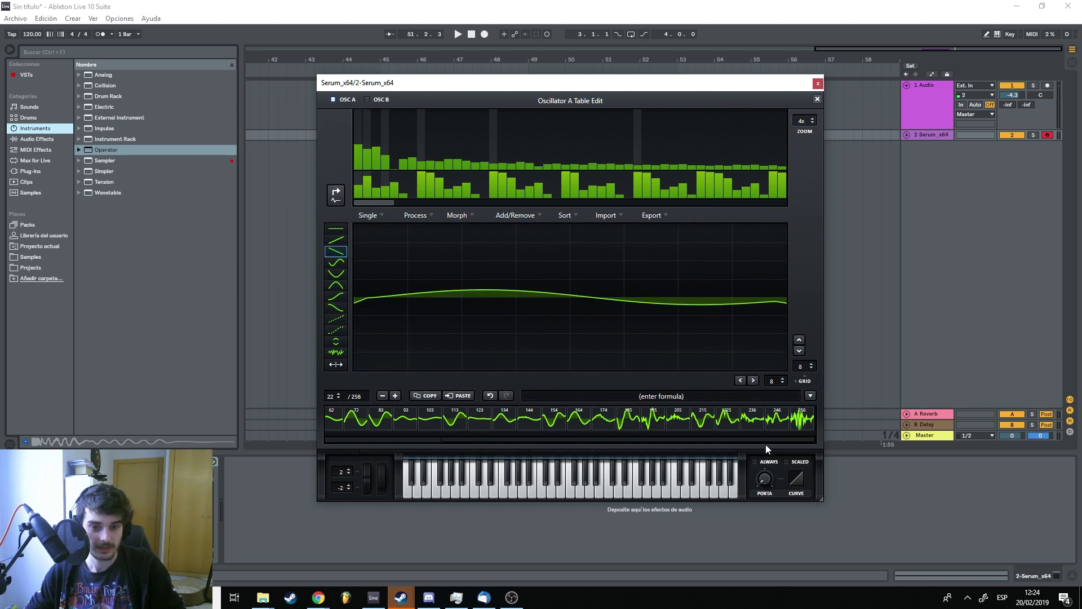
{"action": "left_click_drag", "start_coordinate": [438, 438], "coordinate": [542, 445]}
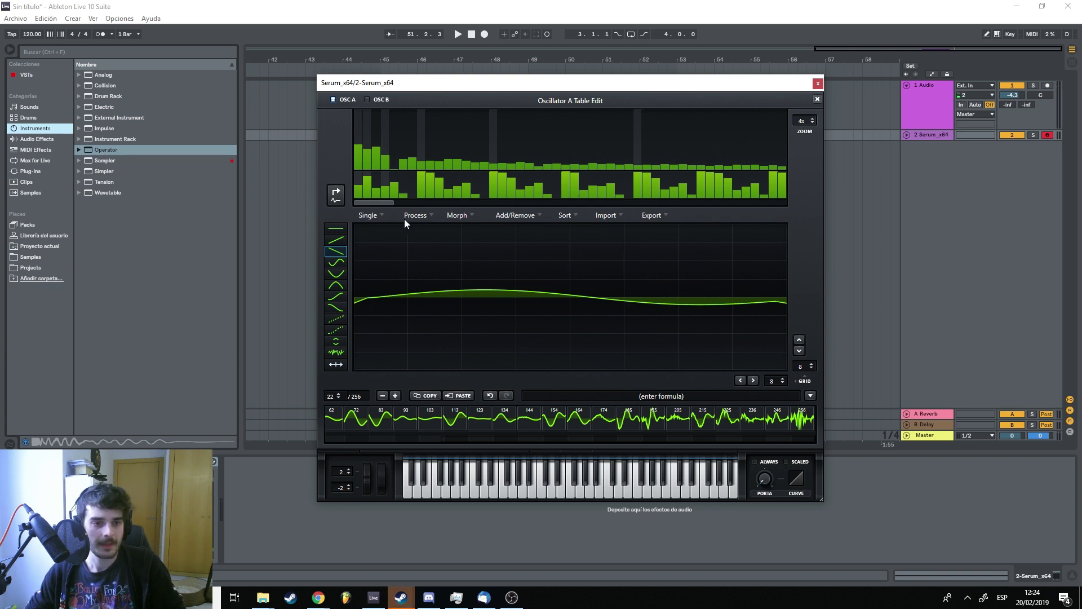
Review the single-frame operations, the whole-table processing operations and the Multis formula presets without applying any
{"action": "left_click", "coordinate": [380, 215]}
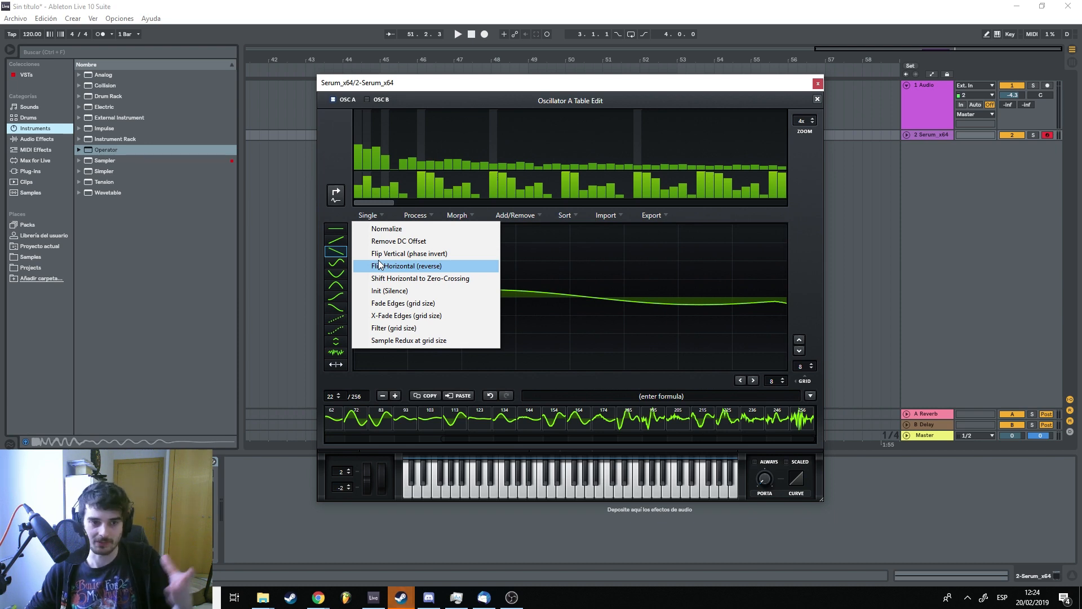
{"action": "left_click", "coordinate": [424, 215]}
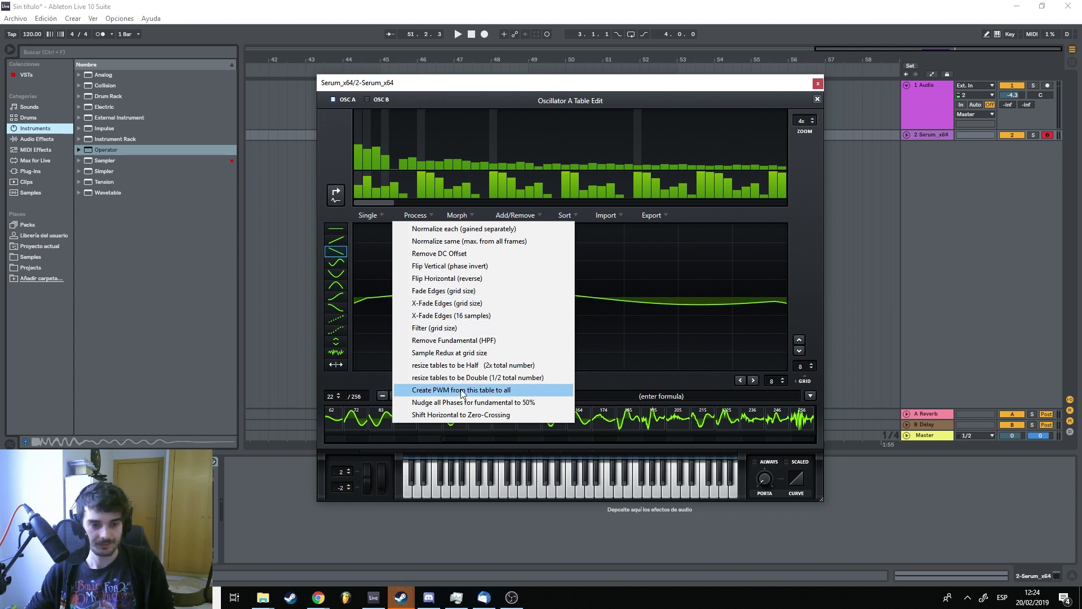
{"action": "left_click", "coordinate": [682, 218]}
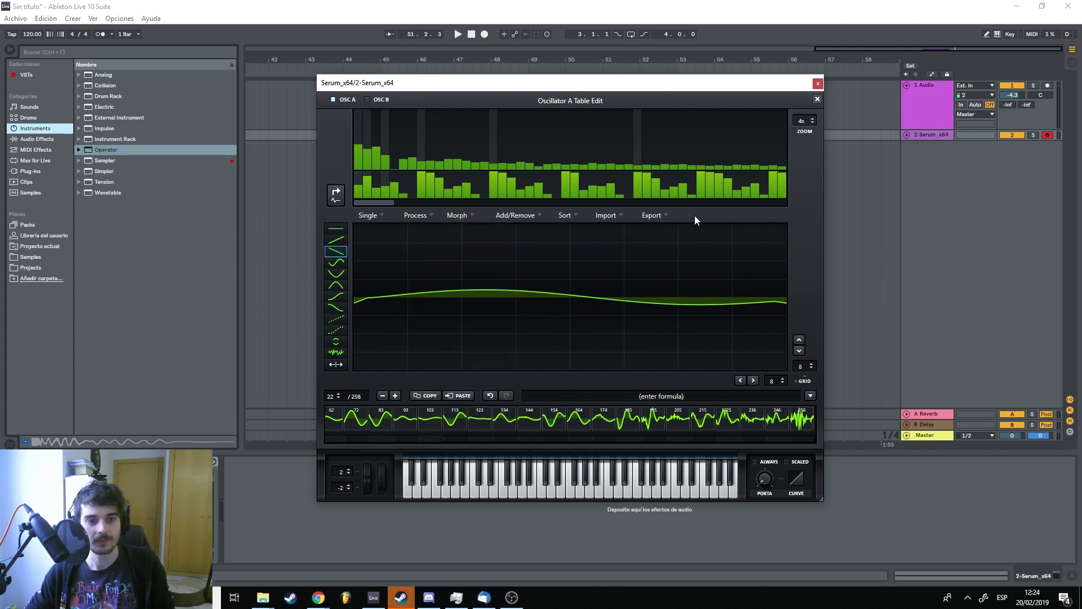
{"action": "left_click", "coordinate": [807, 396]}
{"action": "mouse_move", "coordinate": [820, 407]}
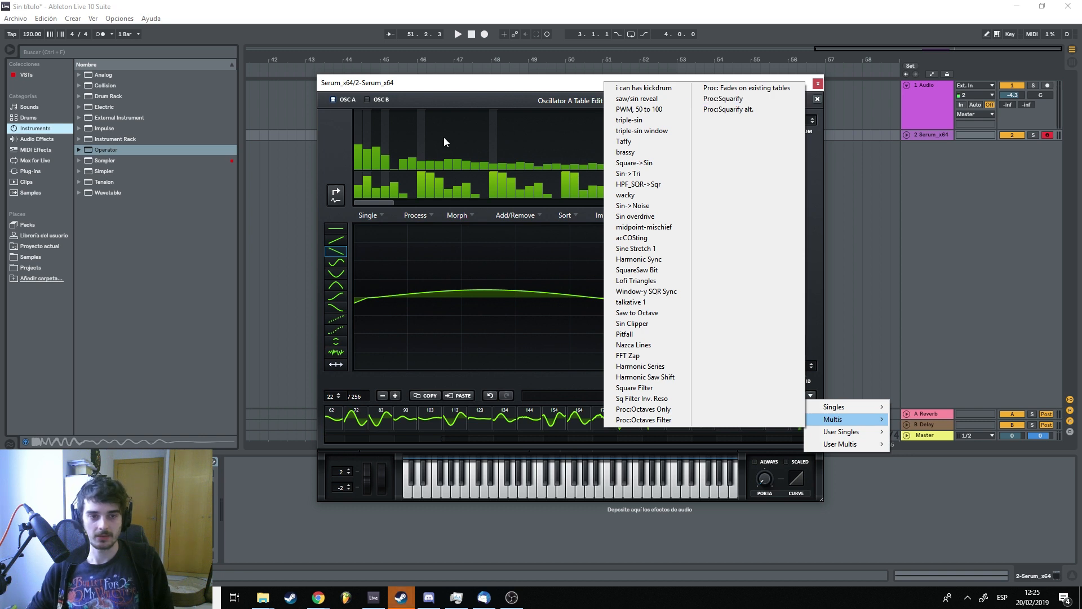
{"action": "left_click", "coordinate": [523, 96]}
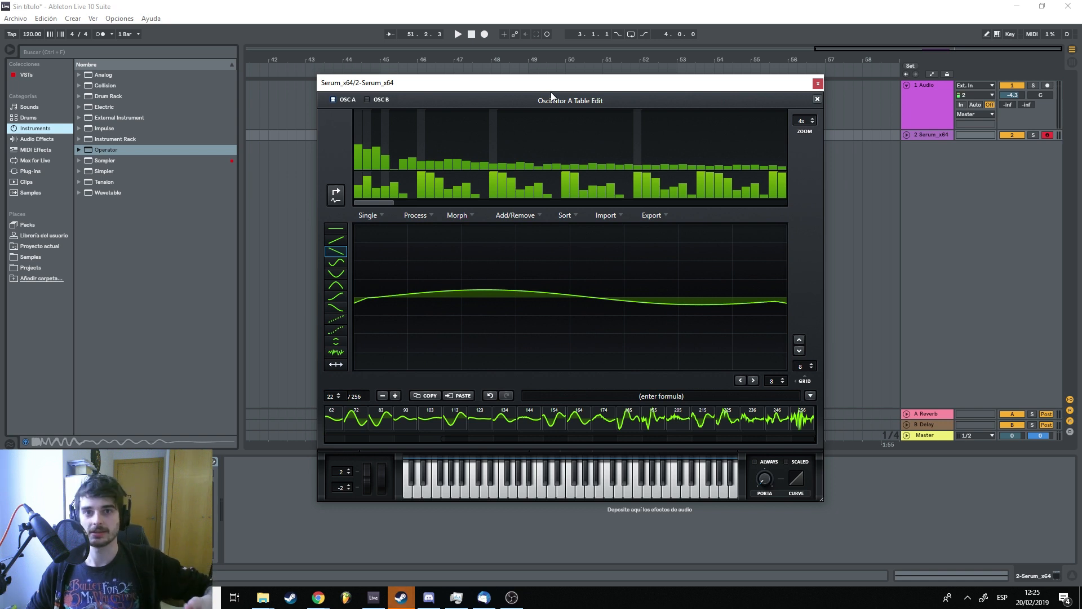
Close oscillator A's wavetable editor and load the Analog wavetable Basic Shapes into oscillator A
{"action": "left_click", "coordinate": [817, 100]}
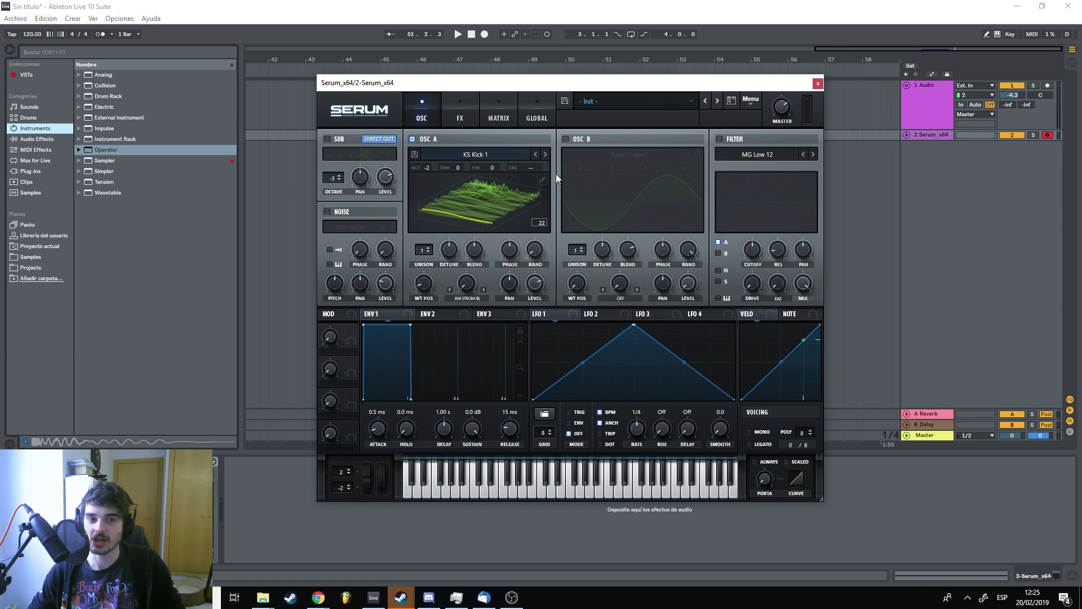
{"action": "left_click", "coordinate": [542, 178]}
{"action": "left_click", "coordinate": [818, 100]}
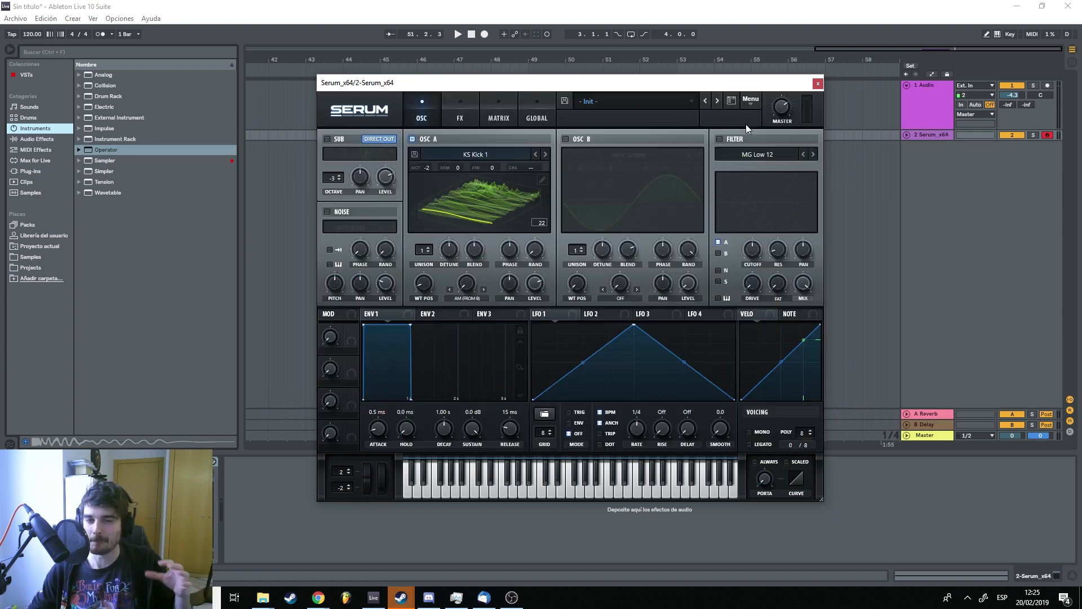
{"action": "left_click", "coordinate": [498, 154]}
{"action": "mouse_move", "coordinate": [454, 169]}
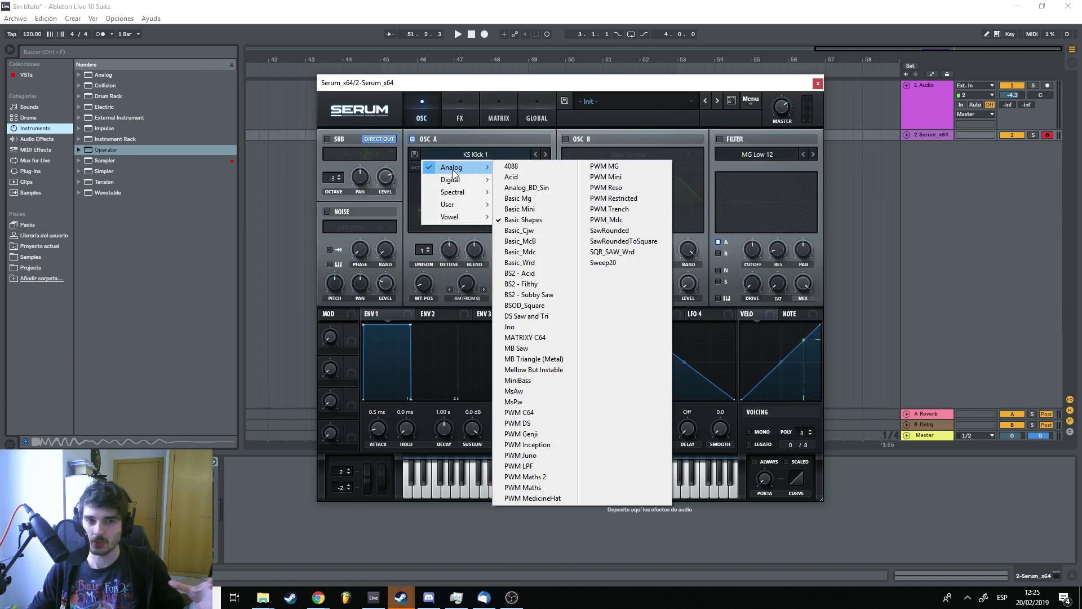
{"action": "left_click", "coordinate": [537, 219]}
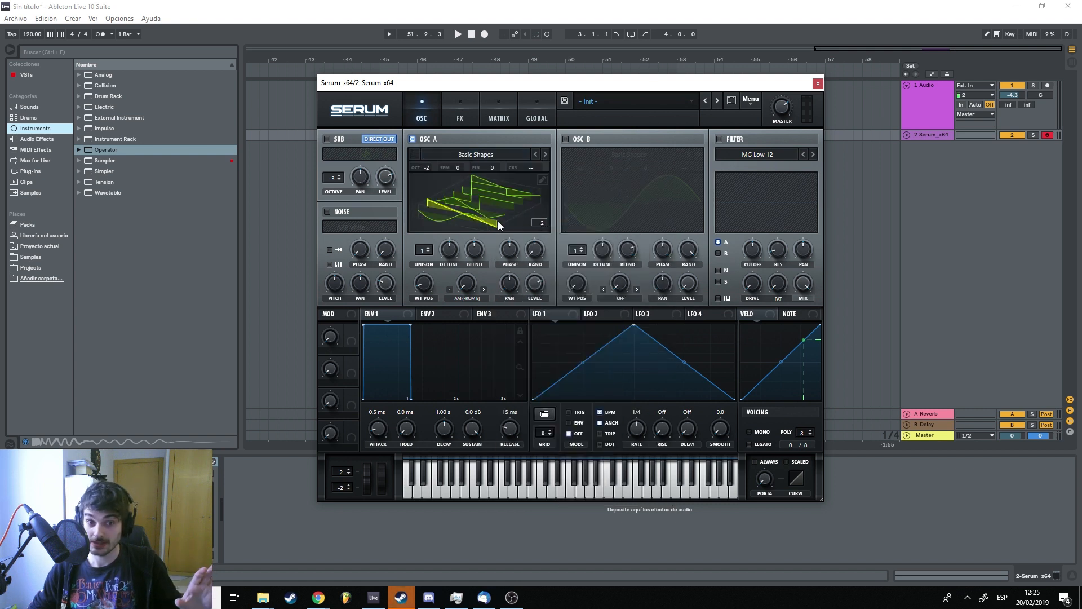
Sweep oscillator A's wavetable position through the Basic Shapes frames and return it to frame 1
{"action": "left_click_drag", "start_coordinate": [456, 243], "coordinate": [470, 328]}
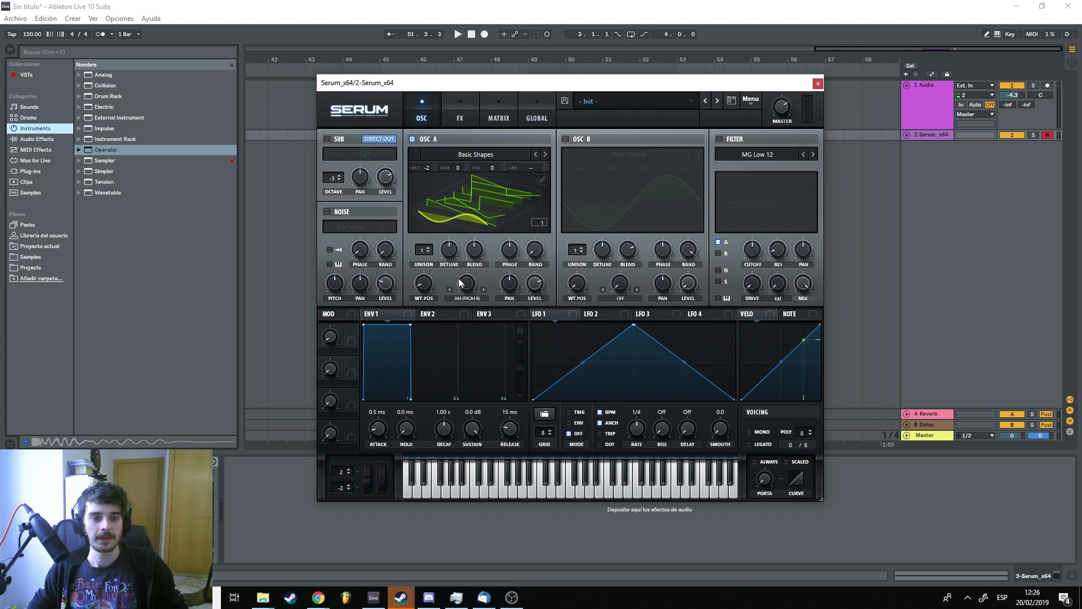
{"action": "left_click_drag", "start_coordinate": [427, 281], "coordinate": [502, 265]}
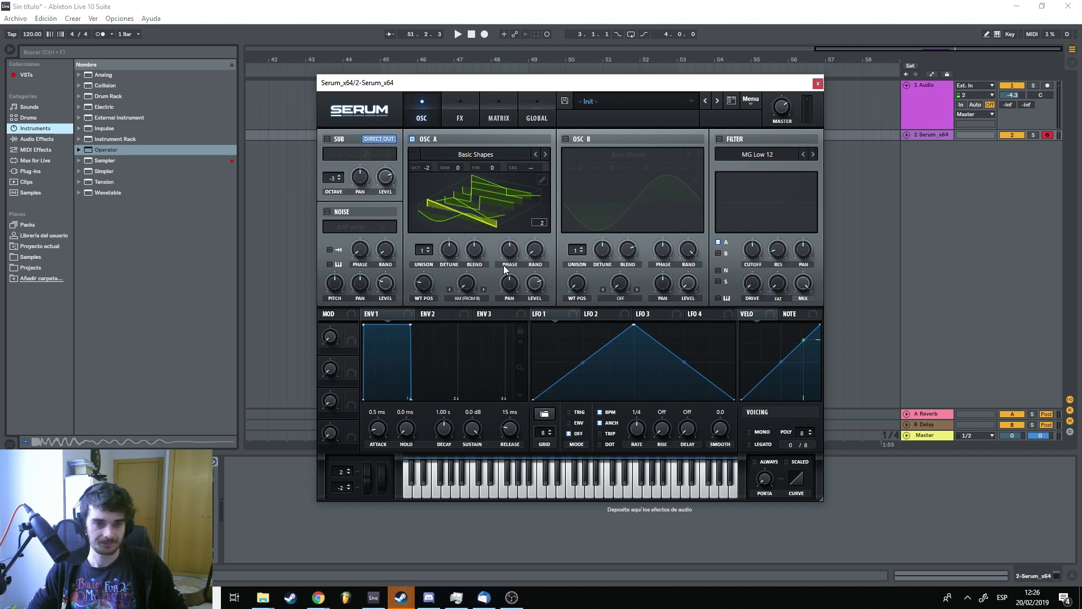
{"action": "double_click", "coordinate": [421, 284]}
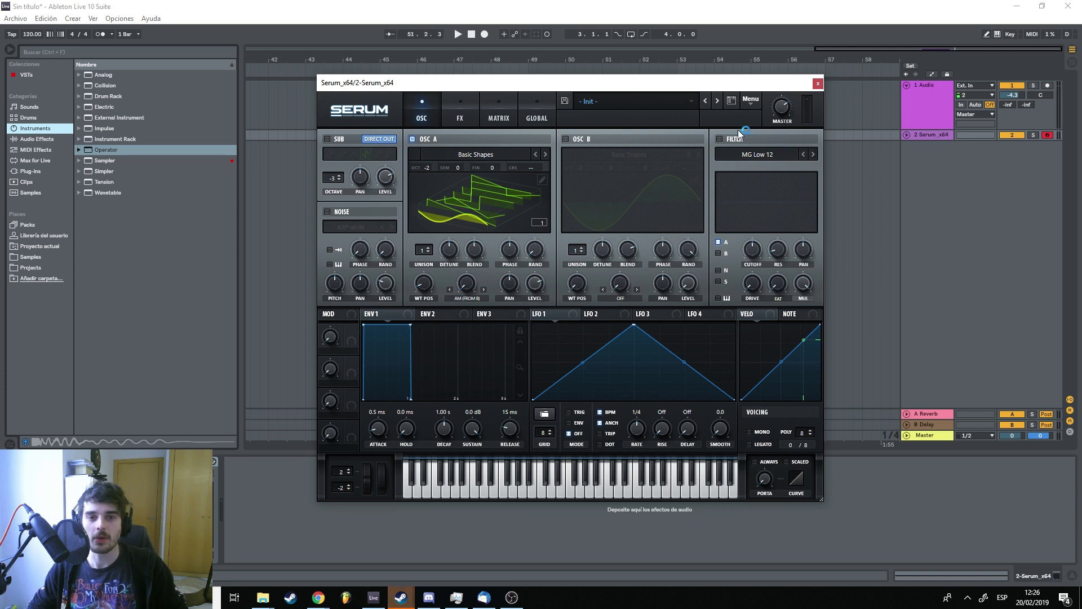
Enable the filter, set its type to Low 6, and step through the steeper low-pass slopes up to Low 24
{"action": "left_click", "coordinate": [720, 140]}
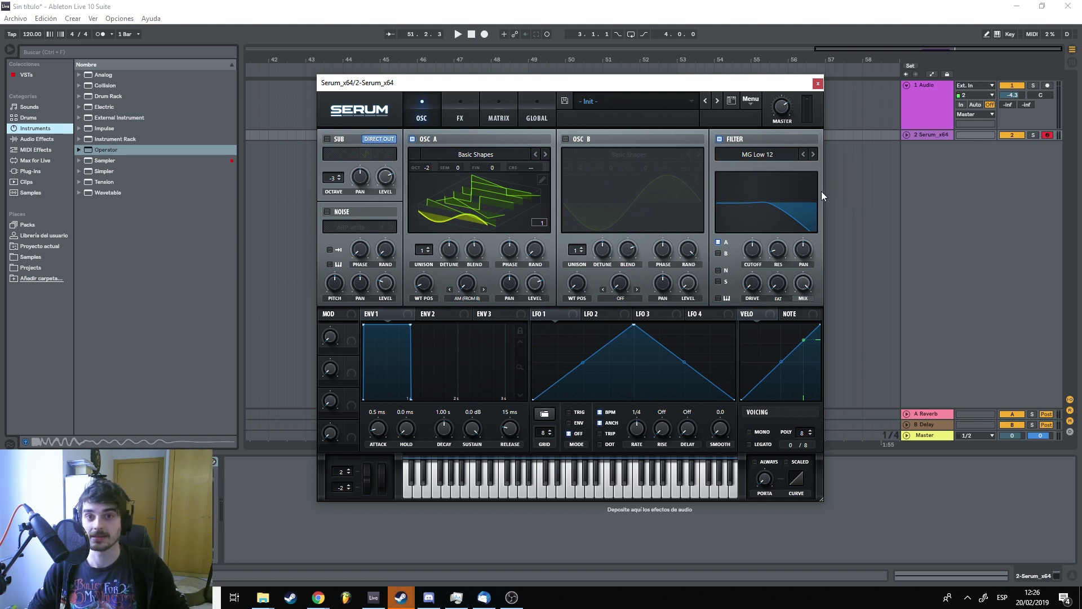
{"action": "left_click", "coordinate": [789, 149]}
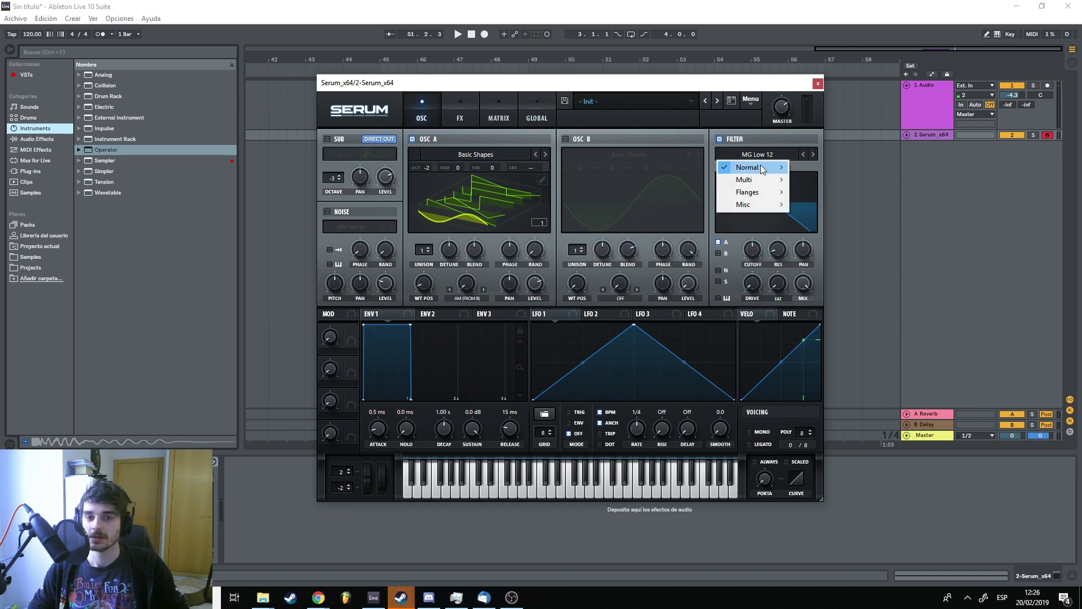
{"action": "mouse_move", "coordinate": [783, 165]}
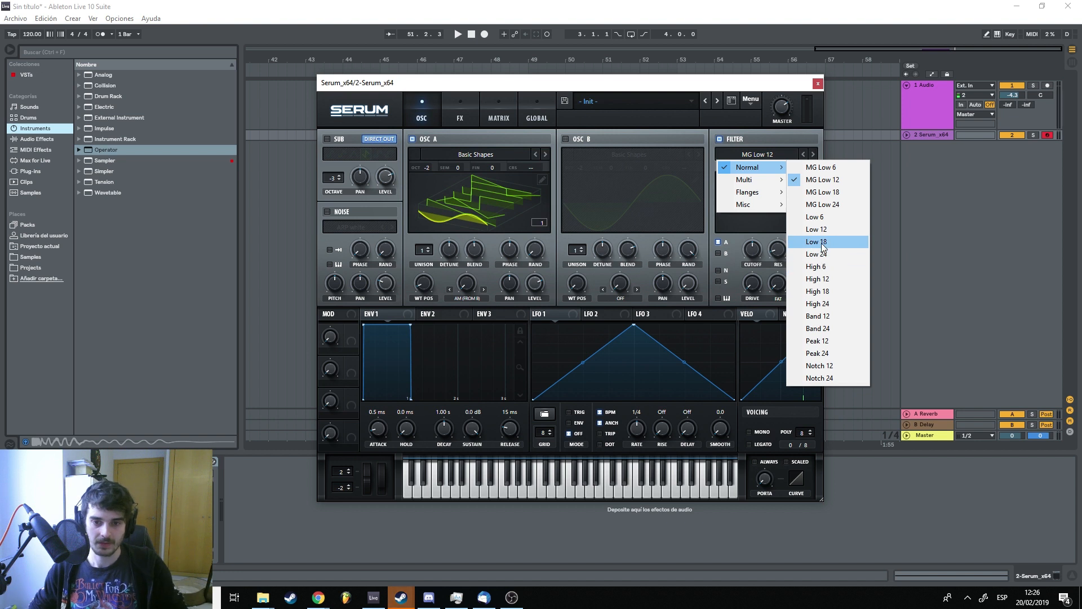
{"action": "left_click", "coordinate": [816, 217]}
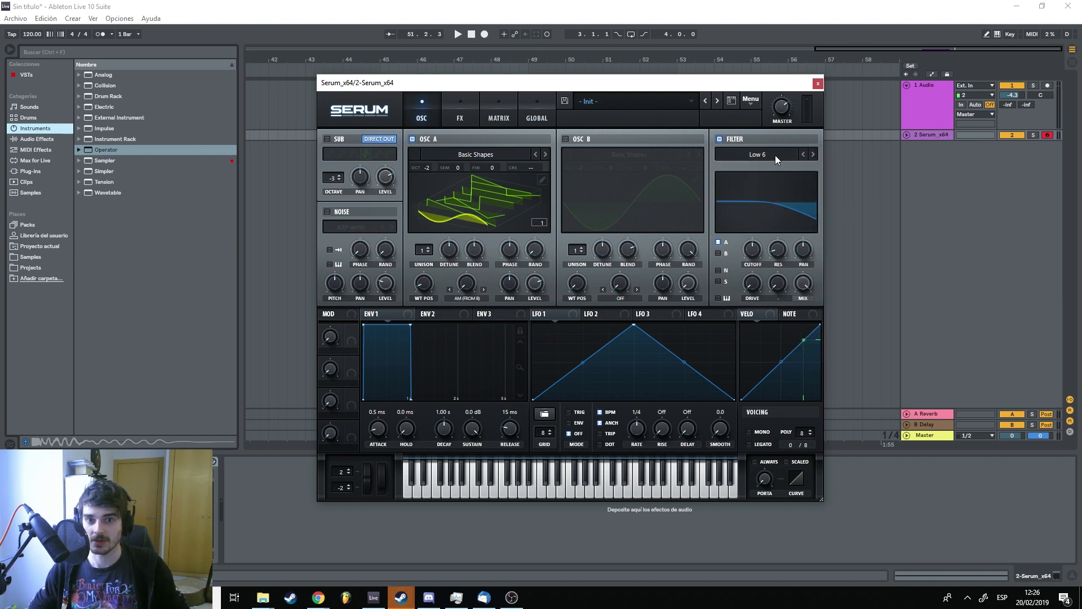
{"action": "left_click", "coordinate": [815, 154]}
{"action": "left_click", "coordinate": [815, 154]}
{"action": "left_click", "coordinate": [815, 154]}
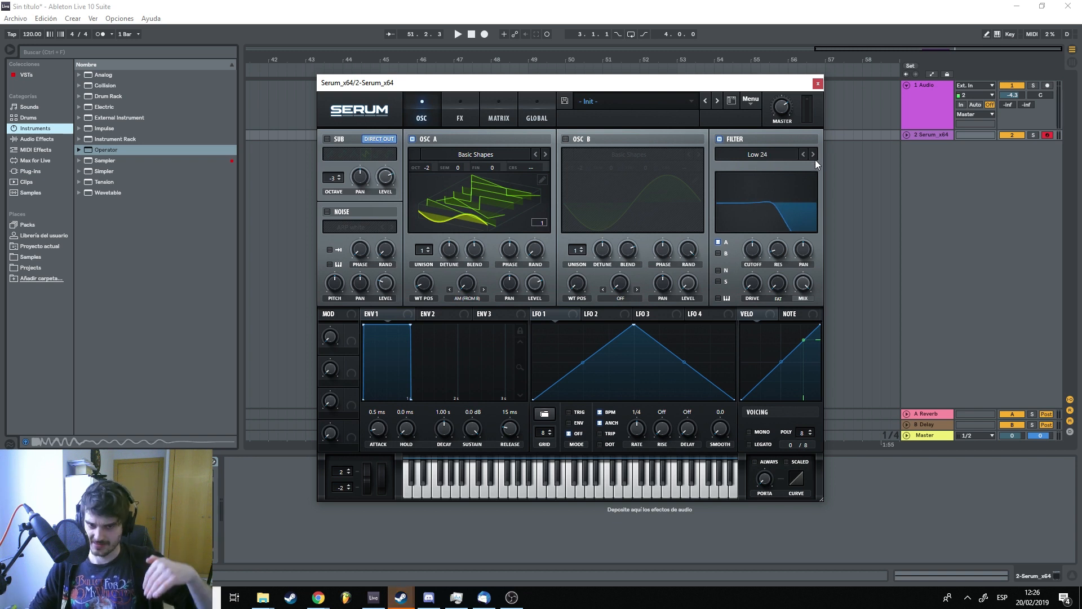
Change the filter to the Normal type Peak 24 and sweep its cutoff to about 156 Hz
{"action": "left_click", "coordinate": [759, 156]}
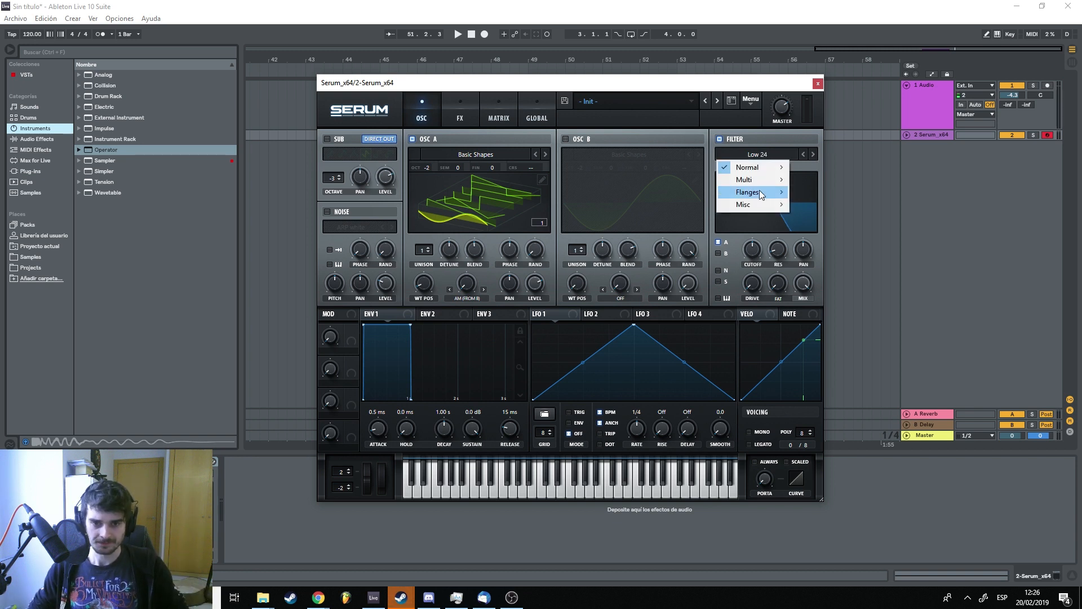
{"action": "mouse_move", "coordinate": [759, 172]}
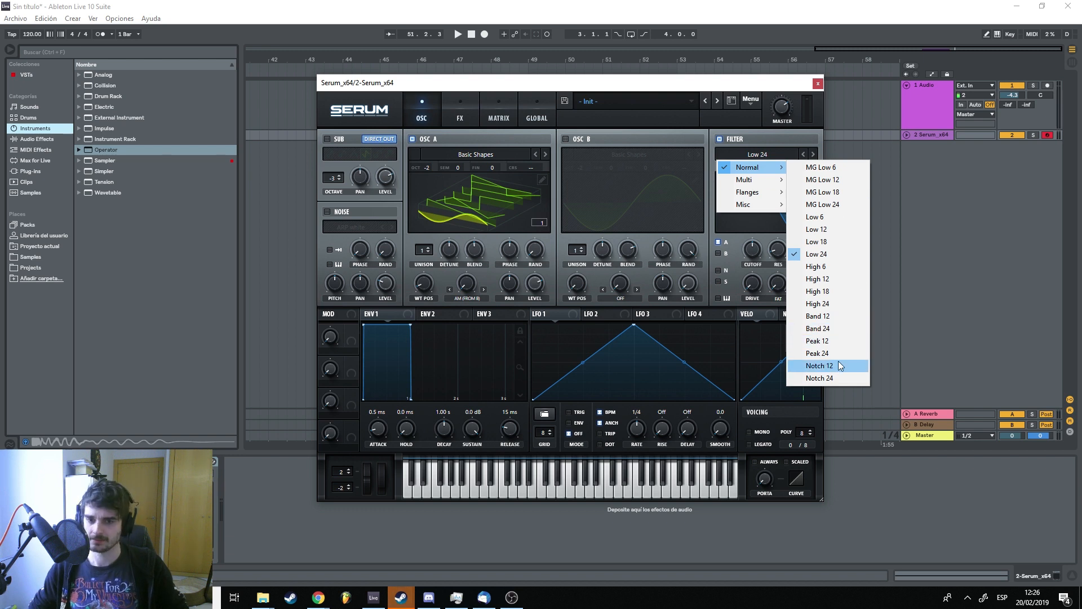
{"action": "left_click", "coordinate": [820, 352]}
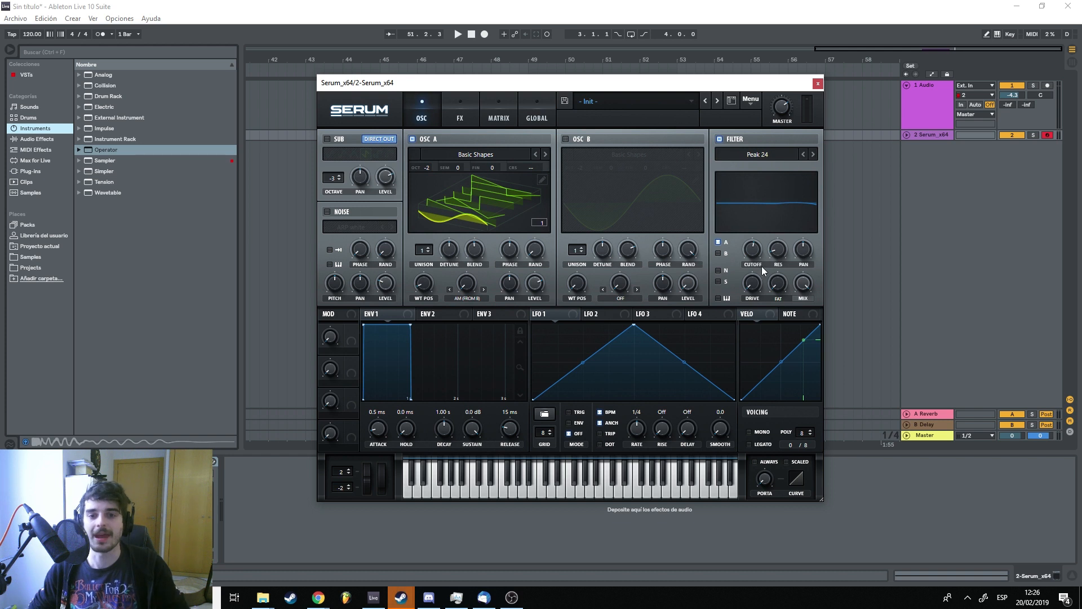
{"action": "left_click_drag", "start_coordinate": [754, 250], "coordinate": [739, 334]}
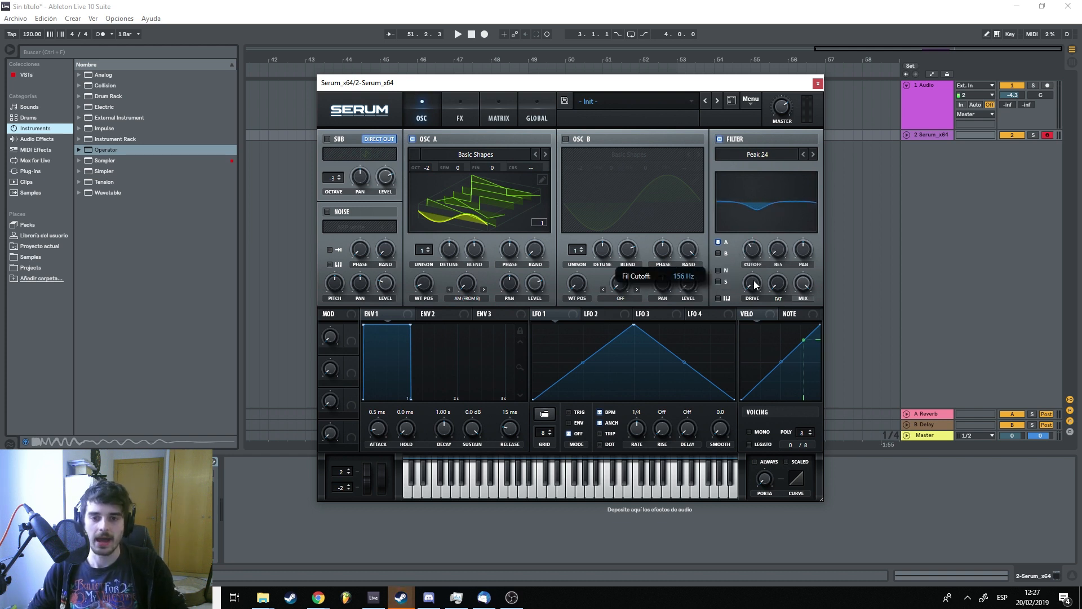
Change the filter to the Multi type BP 12 and set its second frequency parameter to about 34%
{"action": "left_click", "coordinate": [766, 158]}
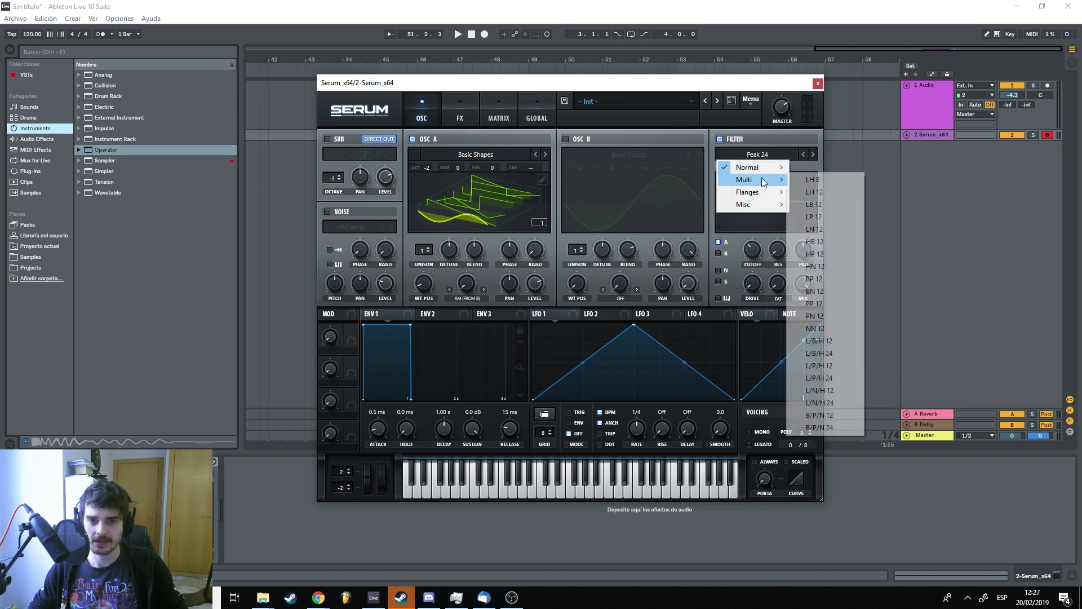
{"action": "mouse_move", "coordinate": [764, 174]}
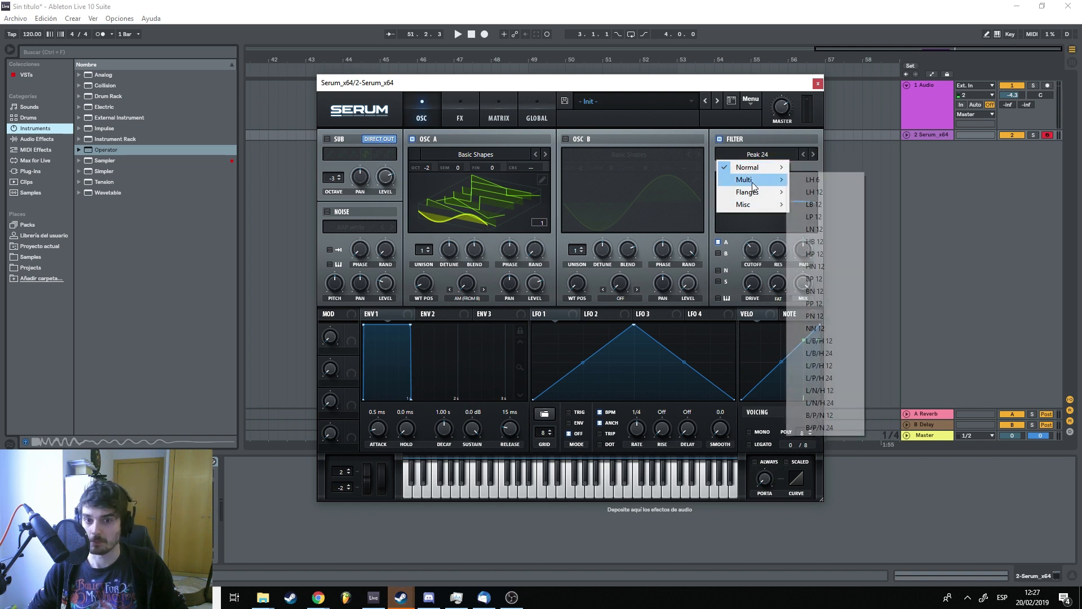
{"action": "left_click", "coordinate": [835, 279]}
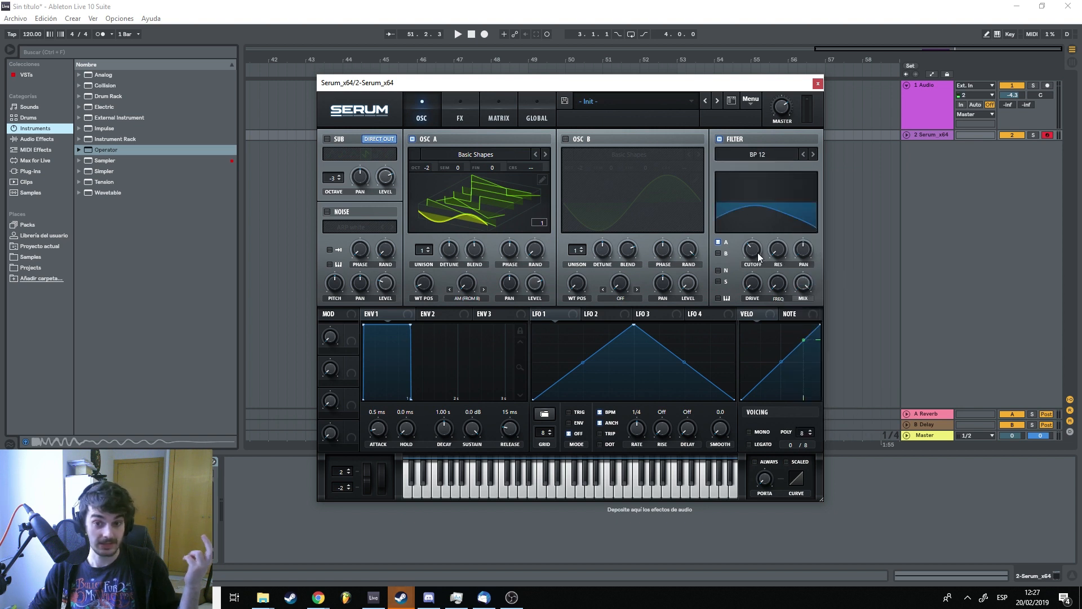
{"action": "left_click_drag", "start_coordinate": [776, 288], "coordinate": [779, 246]}
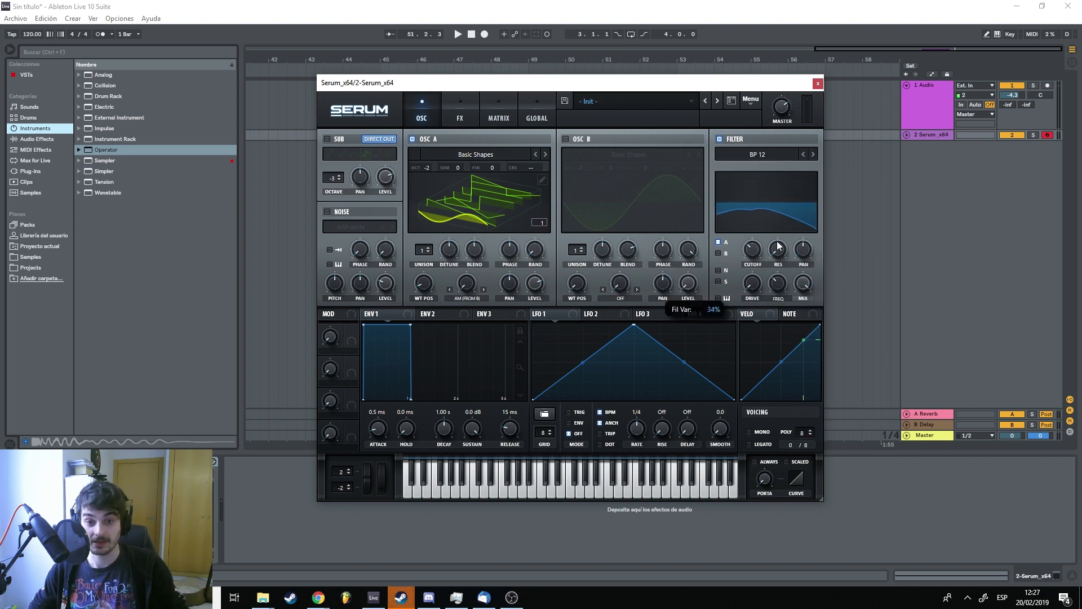
Change the filter to the Flanges type Cmb +
{"action": "left_click", "coordinate": [773, 154]}
{"action": "mouse_move", "coordinate": [753, 179]}
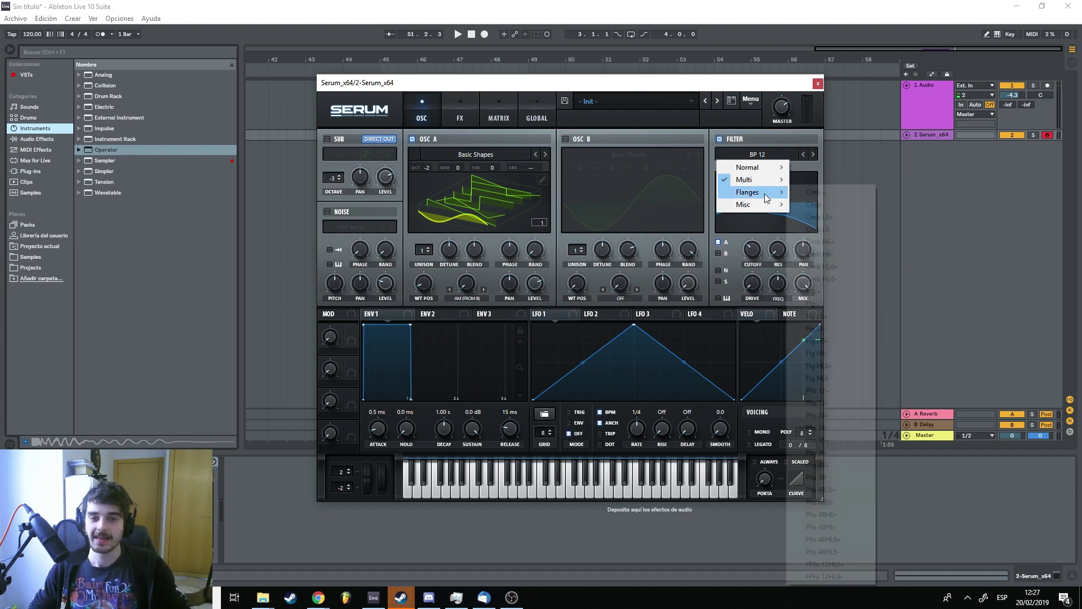
{"action": "mouse_move", "coordinate": [767, 197]}
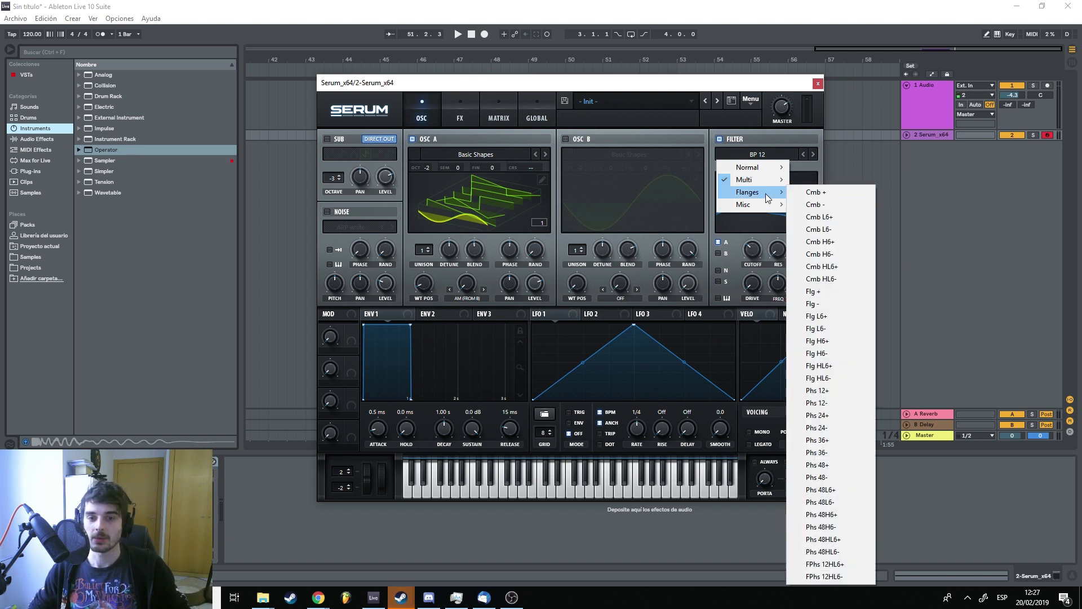
{"action": "left_click", "coordinate": [840, 198]}
{"action": "mouse_move", "coordinate": [751, 250]}
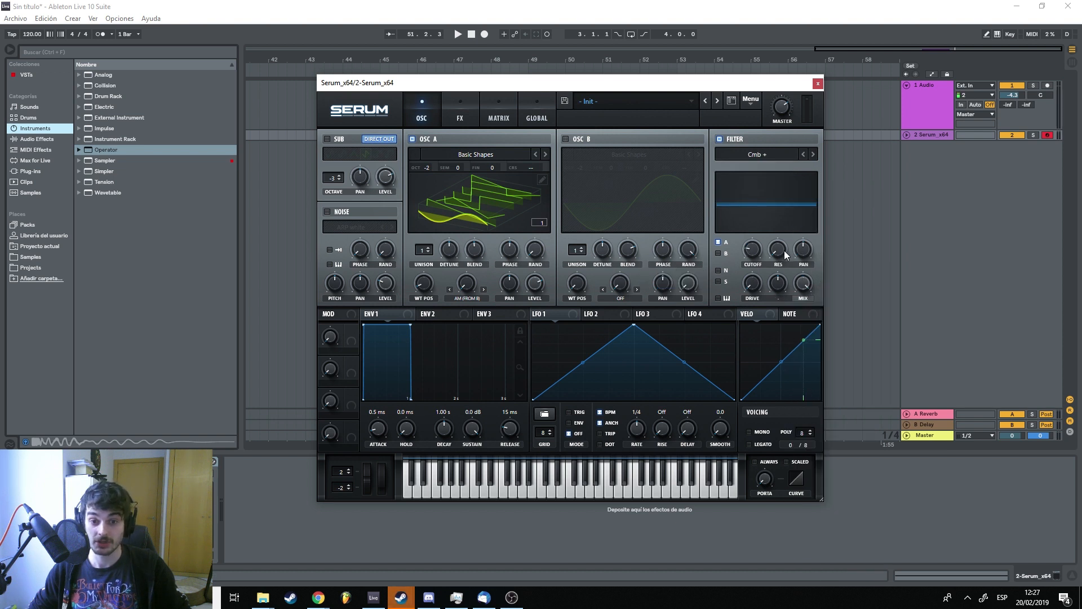
Step through the remaining comb filter variants to Flg + and move the cutoff to about 43 Hz
{"action": "left_click", "coordinate": [812, 154]}
{"action": "left_click", "coordinate": [813, 155]}
{"action": "left_click", "coordinate": [813, 155]}
{"action": "left_click", "coordinate": [813, 155]}
{"action": "left_click", "coordinate": [813, 155]}
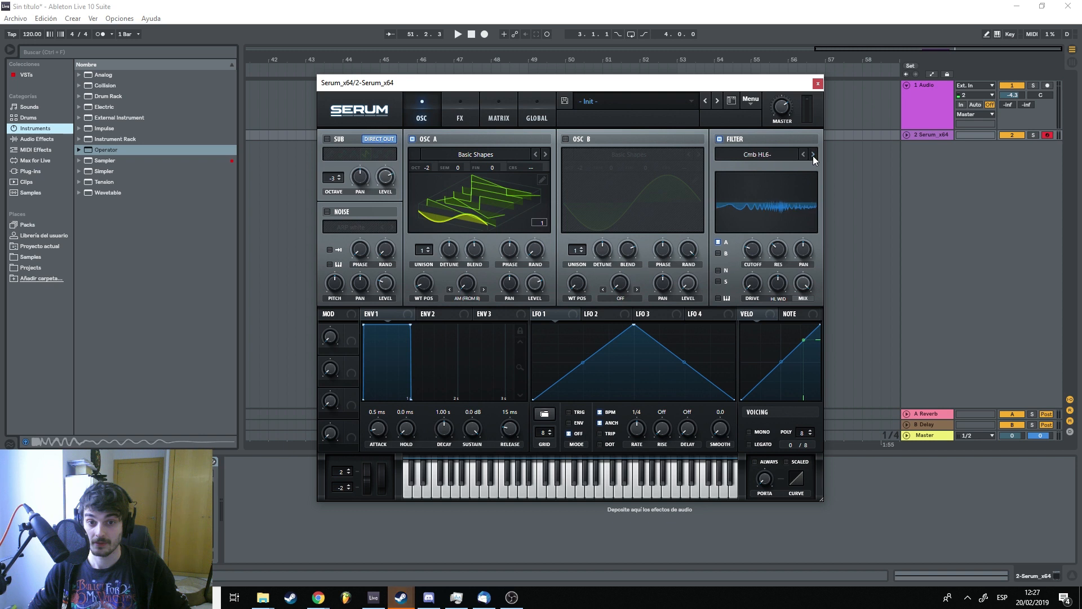
{"action": "left_click", "coordinate": [813, 155]}
{"action": "mouse_move", "coordinate": [756, 260]}
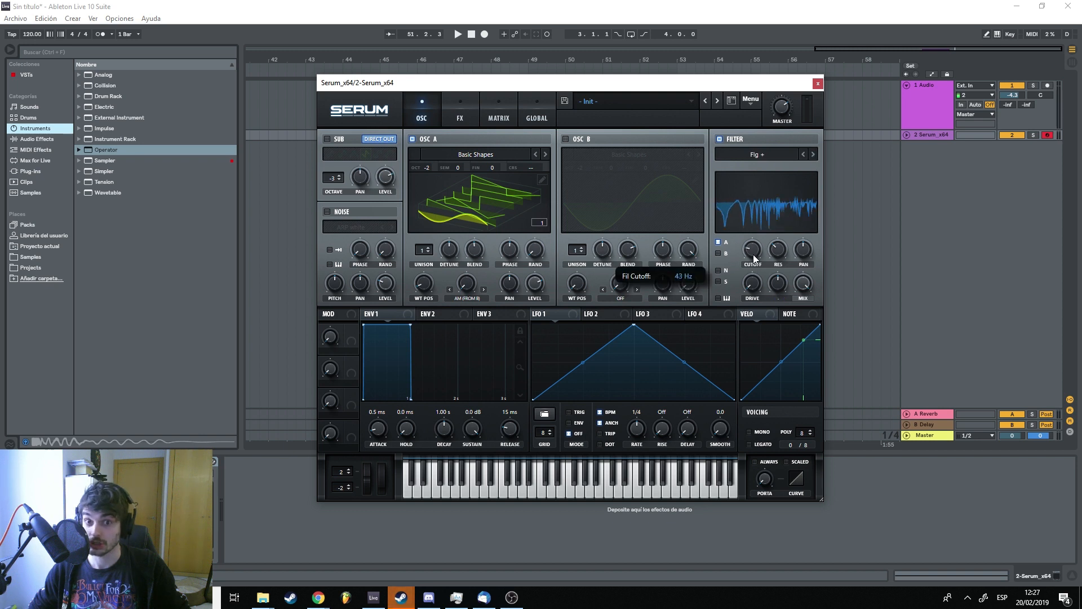
Change the filter to the phaser type Phs 24+ and step through Phs 24- to Phs 36+
{"action": "left_click", "coordinate": [758, 155]}
{"action": "mouse_move", "coordinate": [750, 195]}
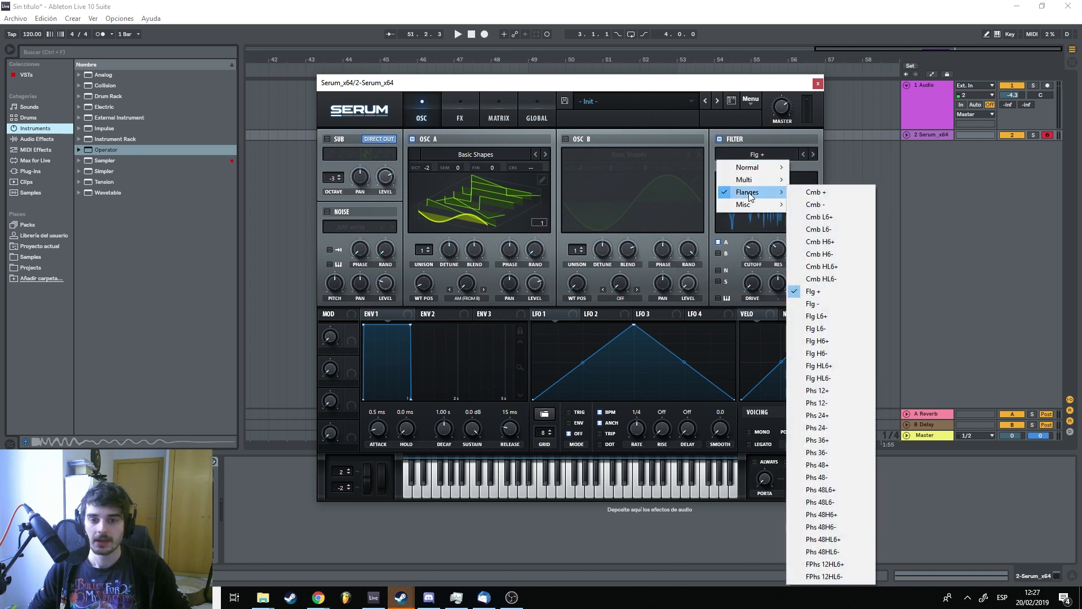
{"action": "left_click", "coordinate": [833, 414]}
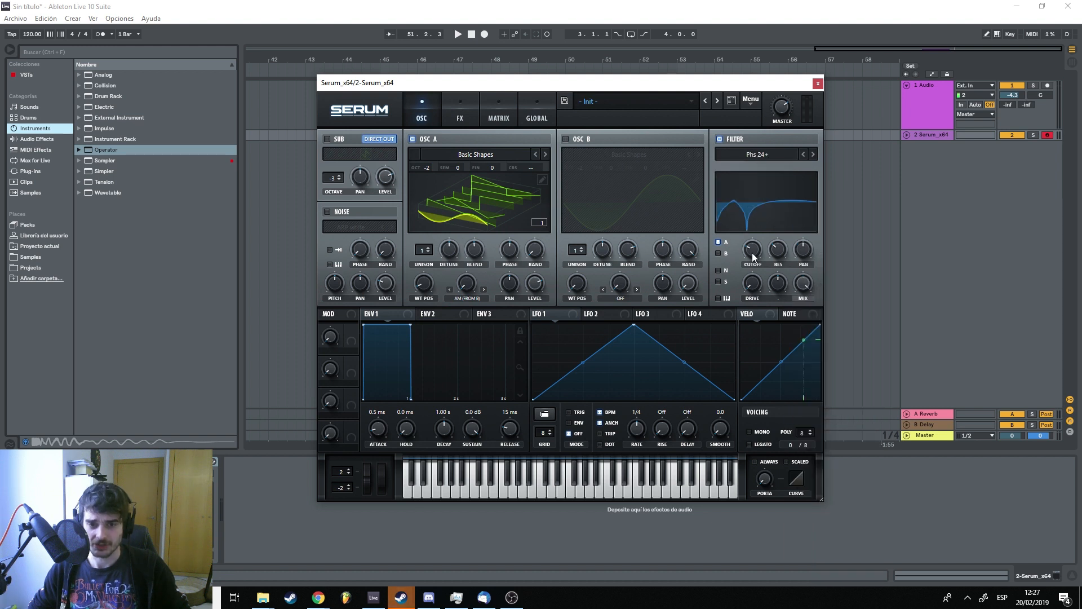
{"action": "left_click", "coordinate": [813, 156]}
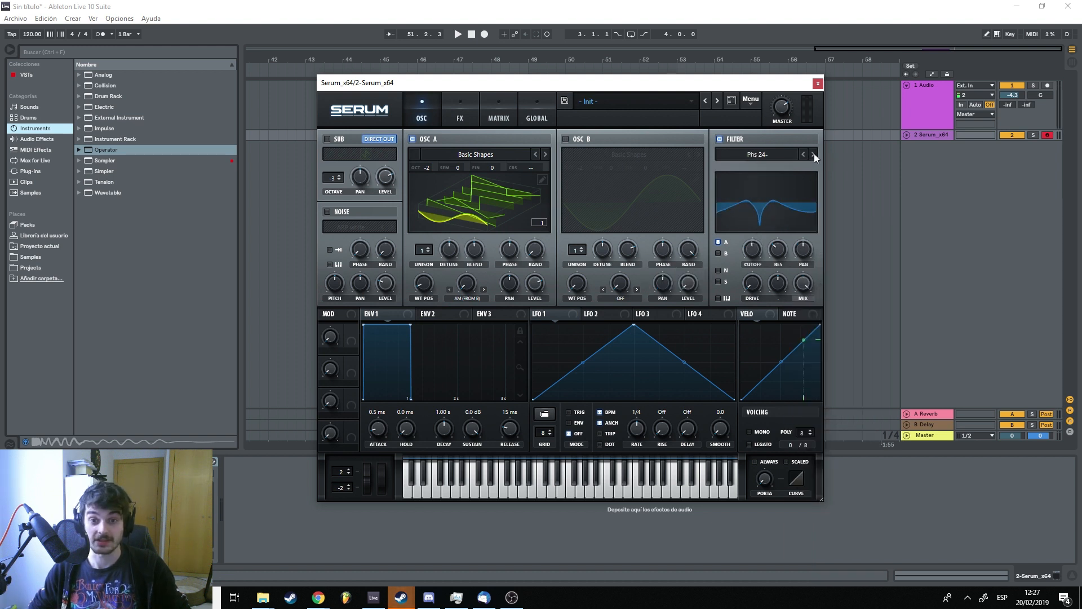
{"action": "left_click", "coordinate": [813, 155]}
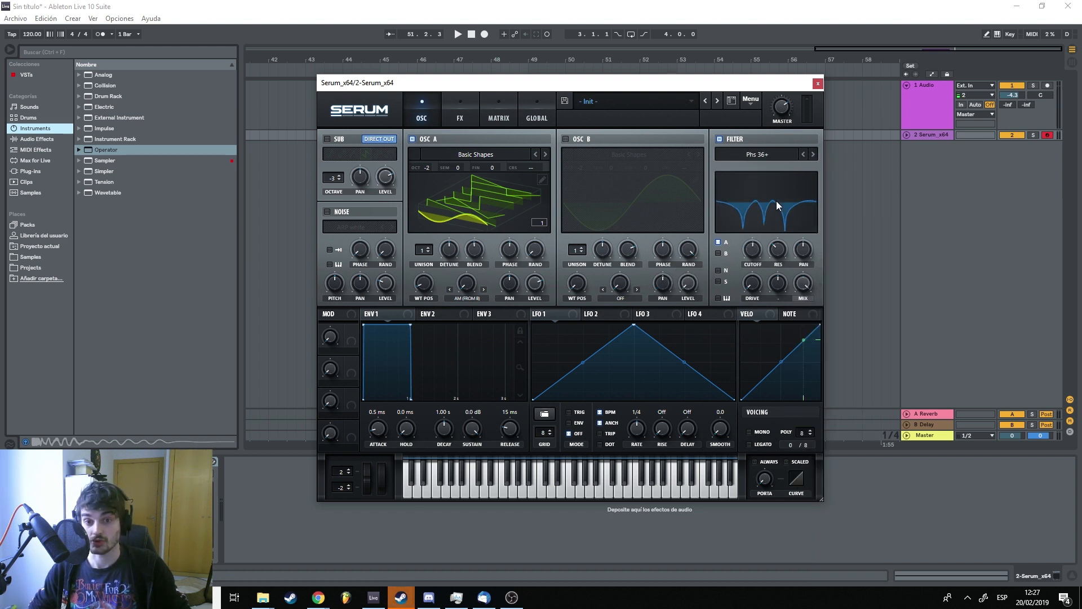
Change the filter to the Misc type Ring Mod and adjust its cutoff slightly
{"action": "left_click", "coordinate": [757, 154]}
{"action": "mouse_move", "coordinate": [766, 192]}
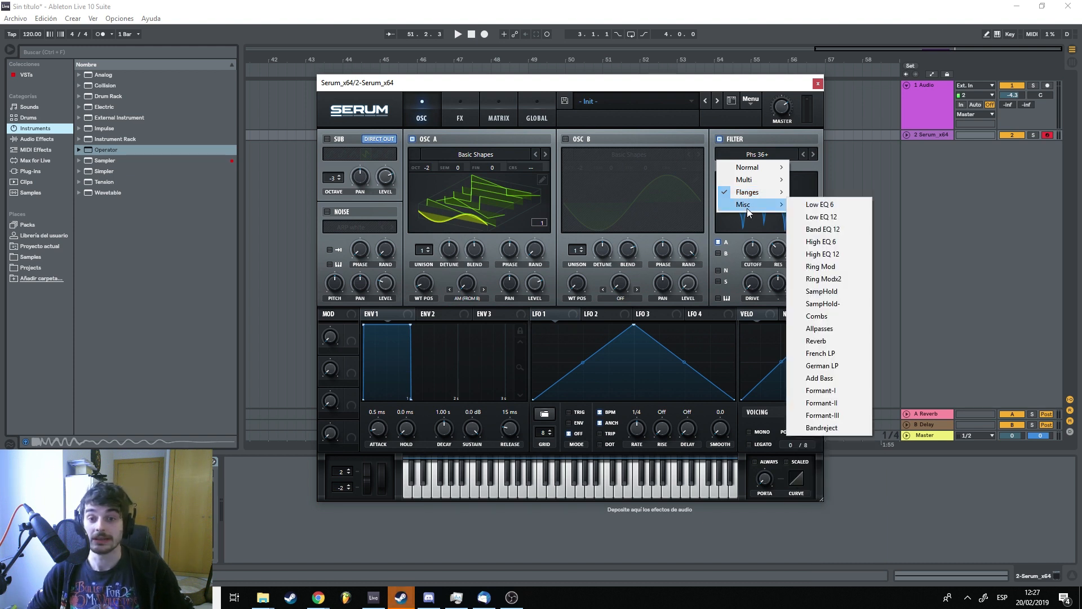
{"action": "left_click", "coordinate": [822, 267]}
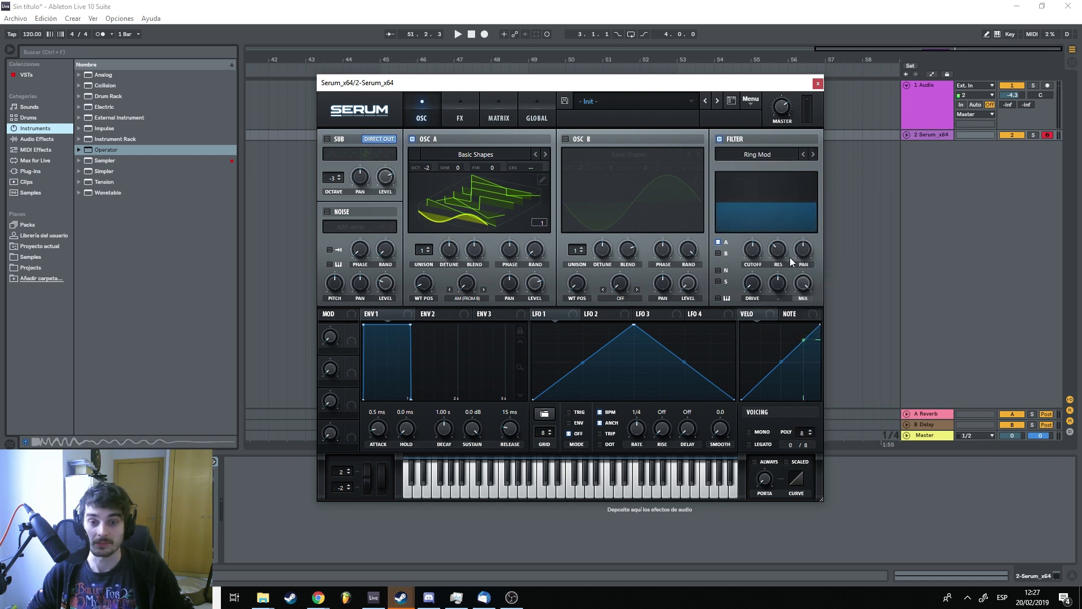
{"action": "mouse_move", "coordinate": [751, 258]}
{"action": "left_click_drag", "start_coordinate": [750, 259], "coordinate": [751, 248]}
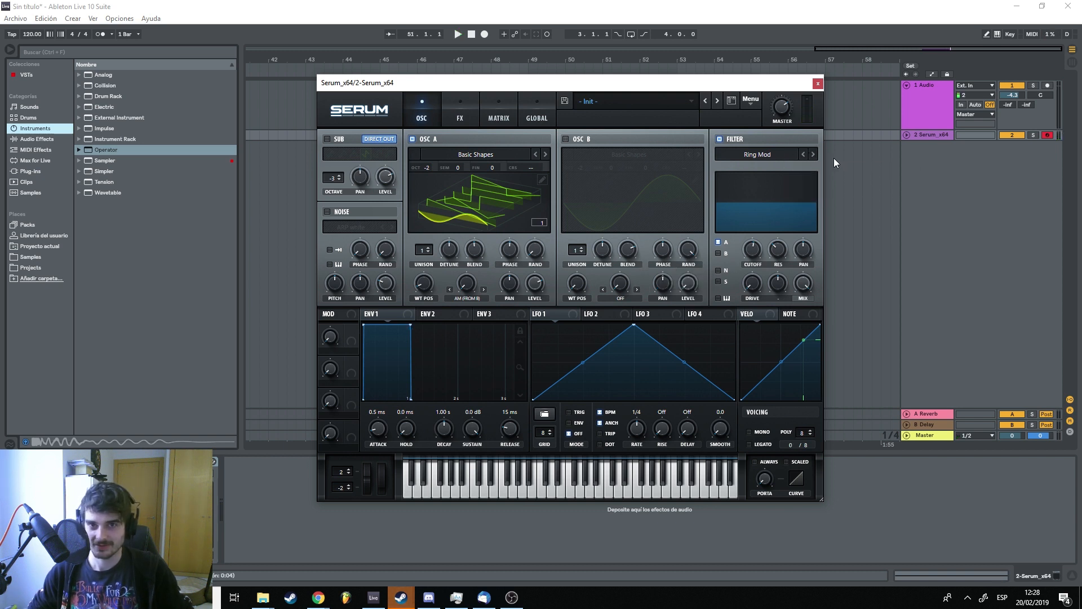
Change the filter to the Misc type SampHold and check the description of the Drive control
{"action": "left_click", "coordinate": [780, 154]}
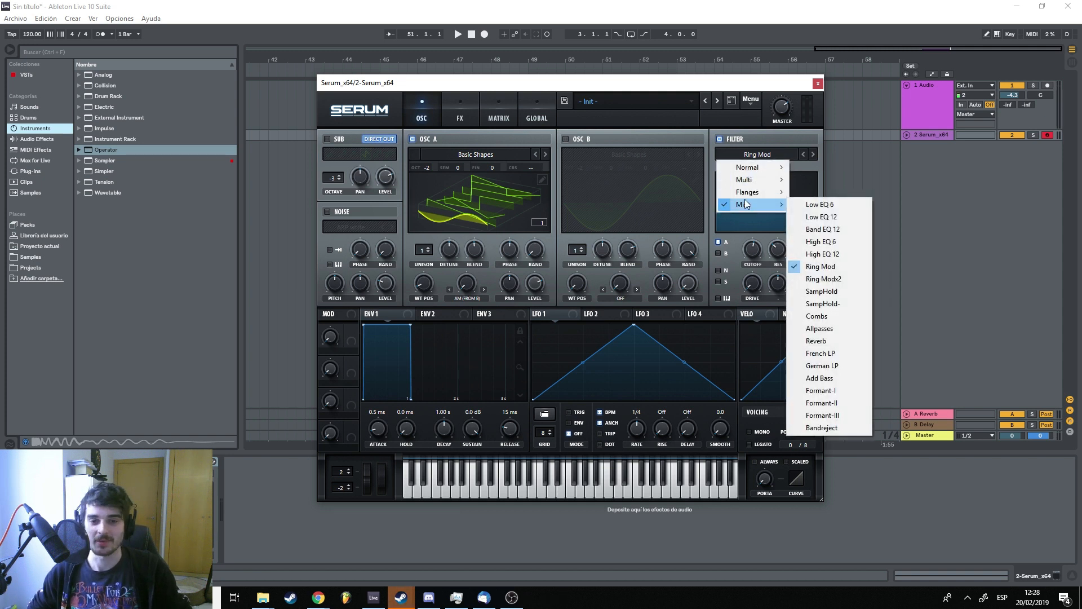
{"action": "left_click", "coordinate": [837, 293]}
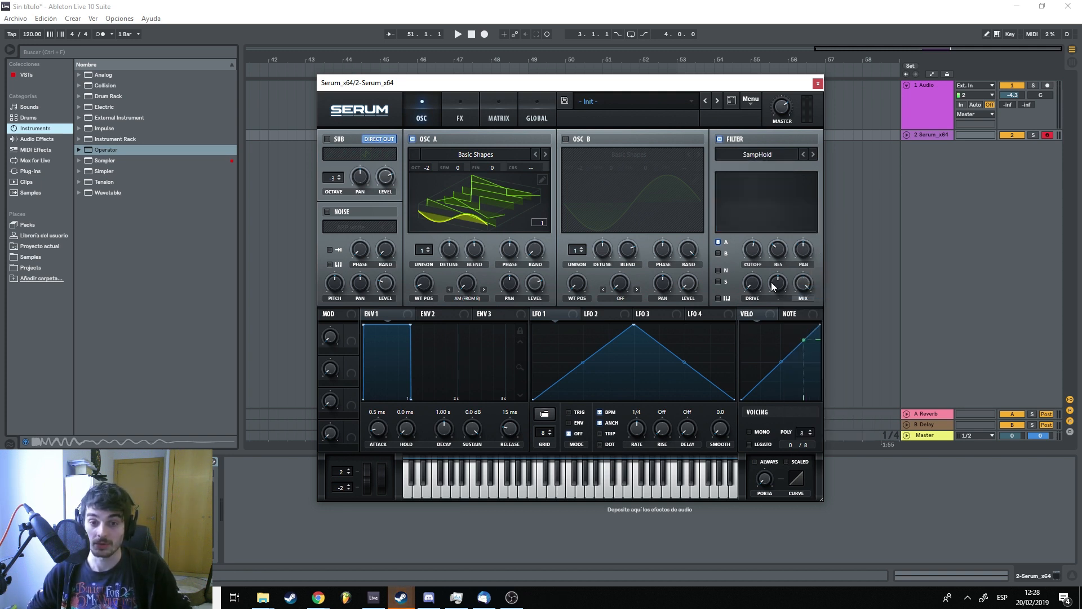
{"action": "mouse_move", "coordinate": [759, 279]}
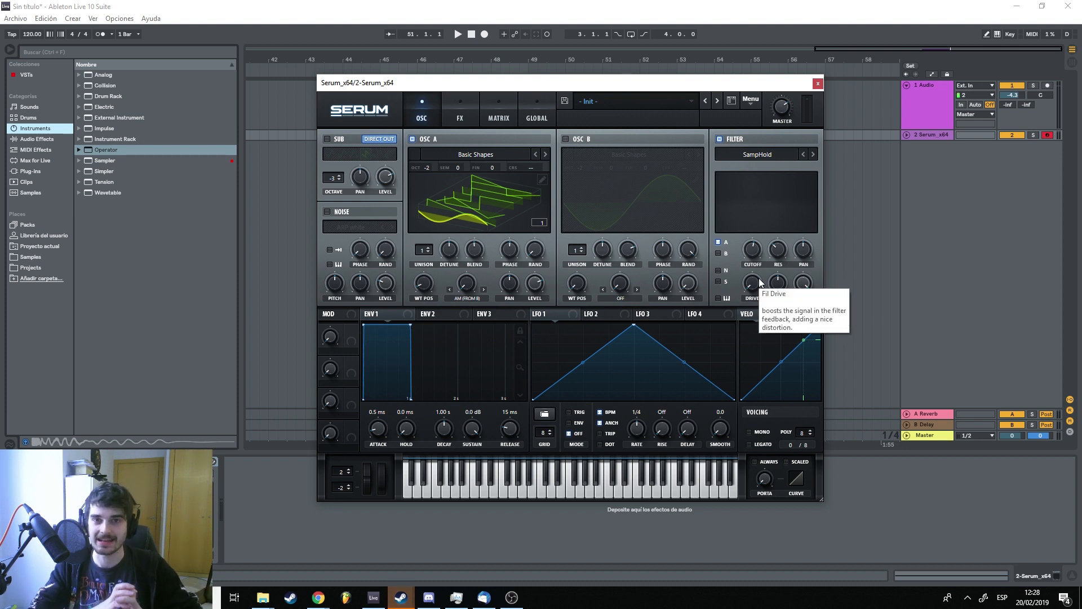
Play the sound and sweep the SampHold filter's cutoff up and down, and stop playback
{"action": "key", "text": "space"}
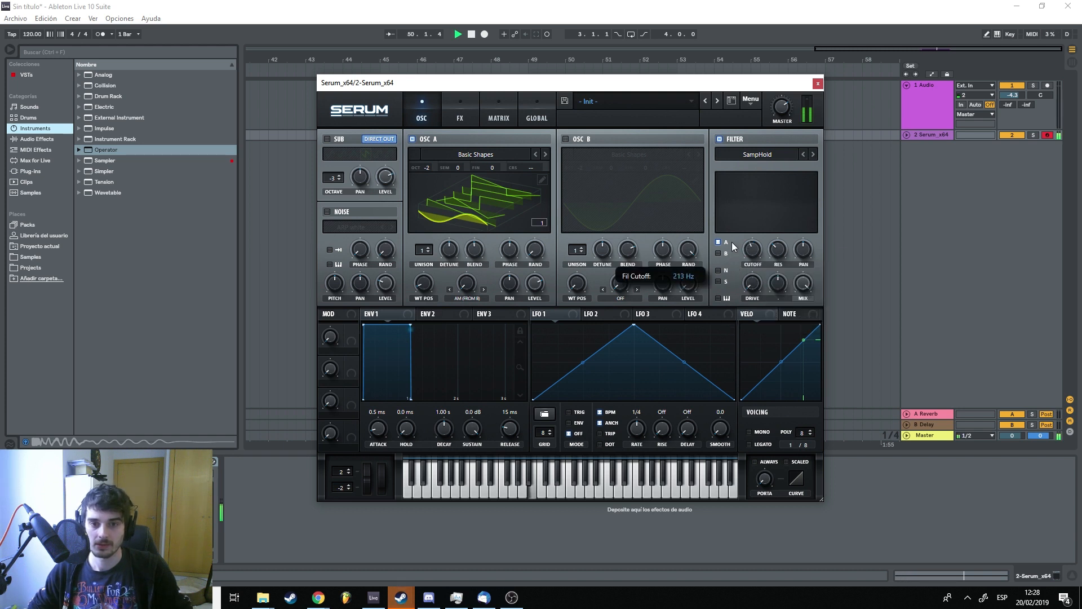
{"action": "left_click_drag", "start_coordinate": [733, 238], "coordinate": [793, 198]}
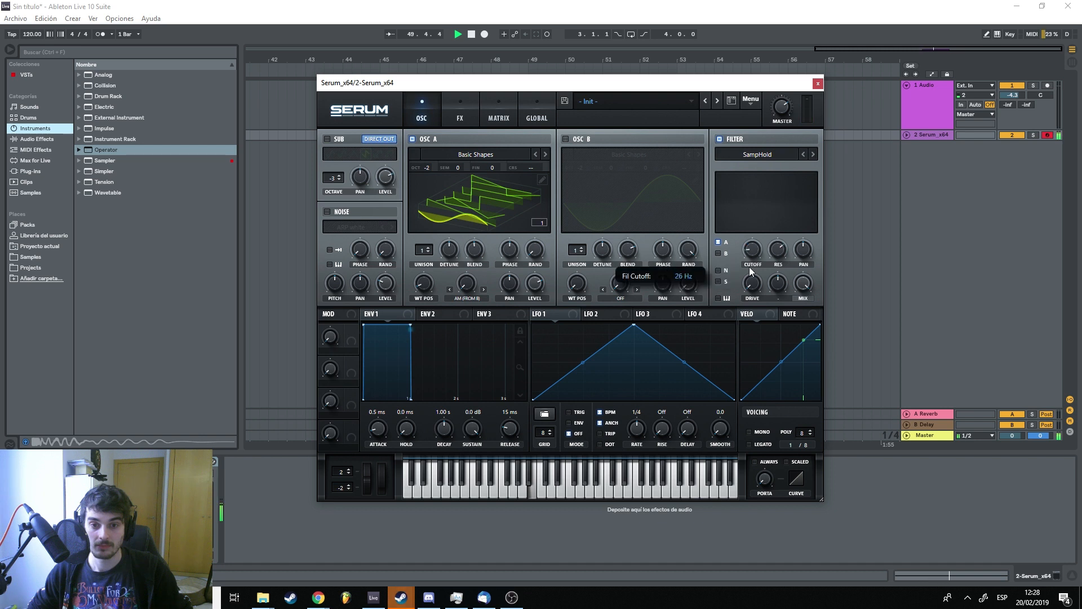
{"action": "left_click_drag", "start_coordinate": [749, 266], "coordinate": [757, 209]}
{"action": "key", "text": "space"}
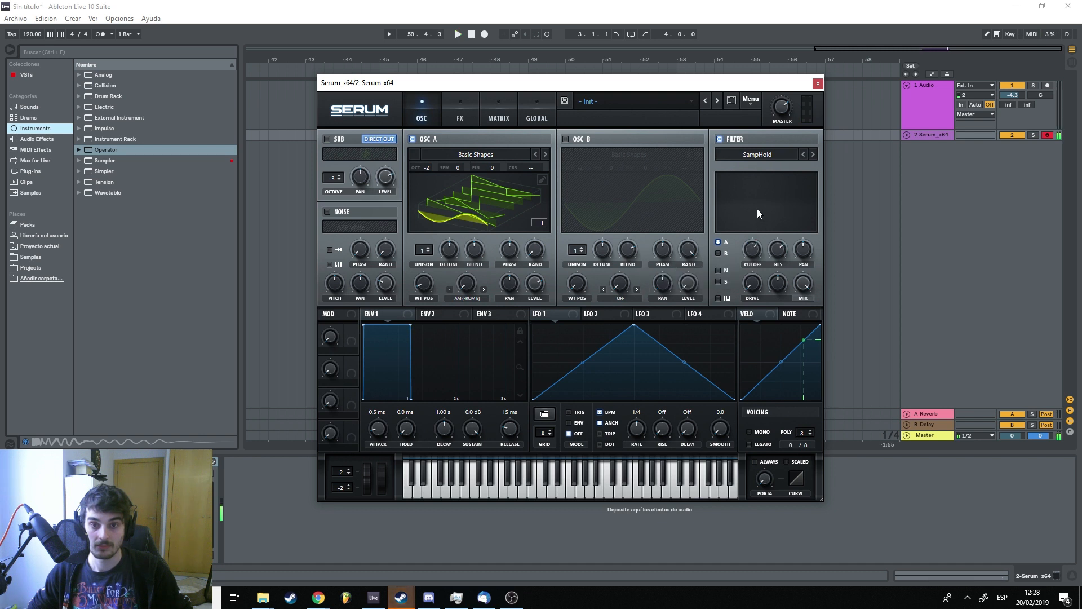
Change the filter to the Misc type Combs, and from there to Allpasses
{"action": "left_click", "coordinate": [762, 155]}
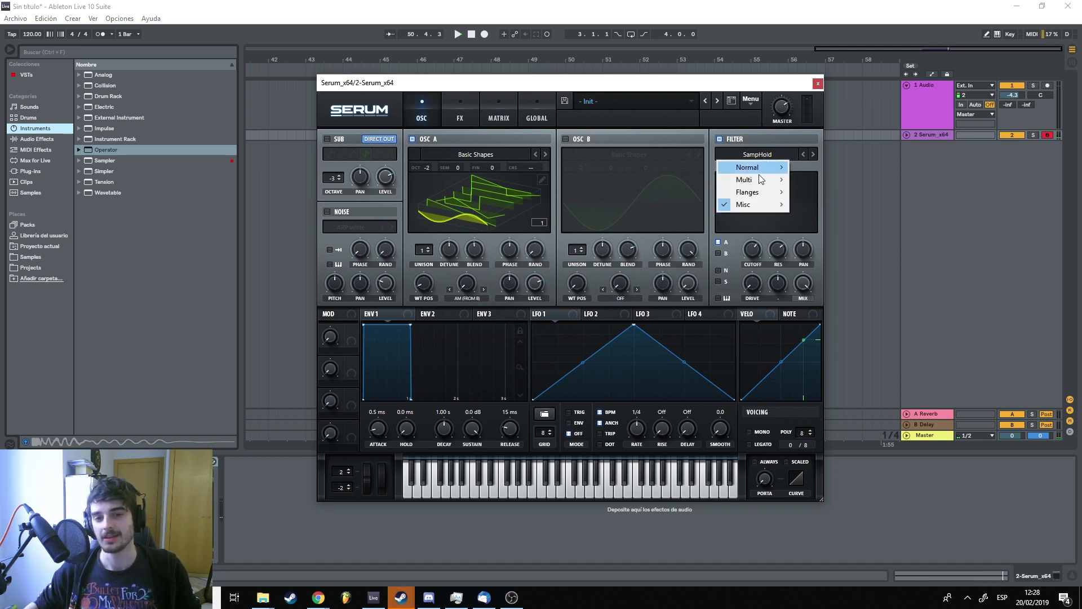
{"action": "mouse_move", "coordinate": [763, 206]}
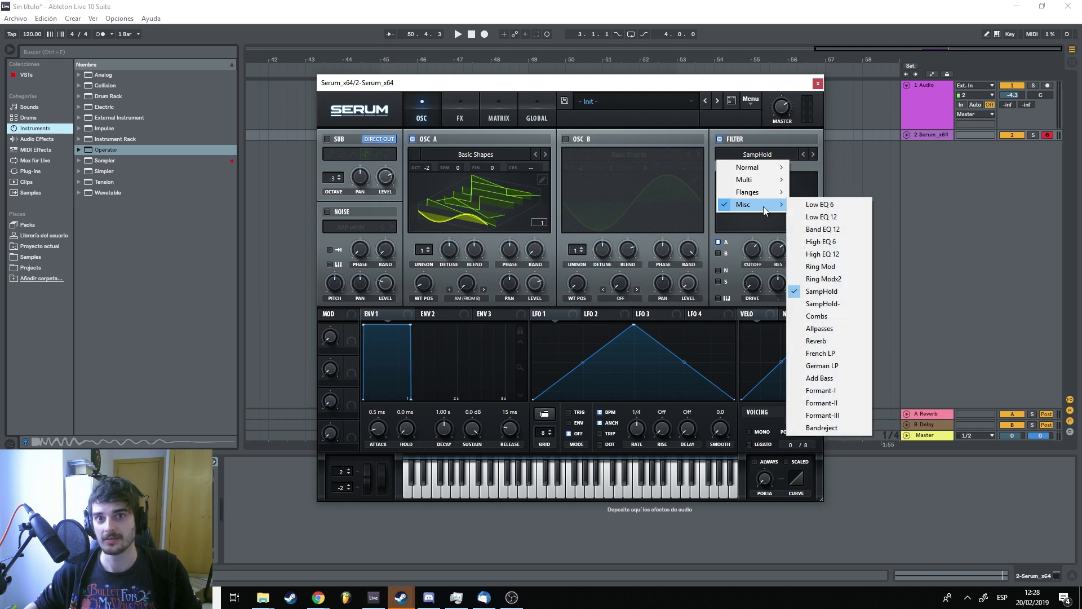
{"action": "left_click", "coordinate": [831, 316]}
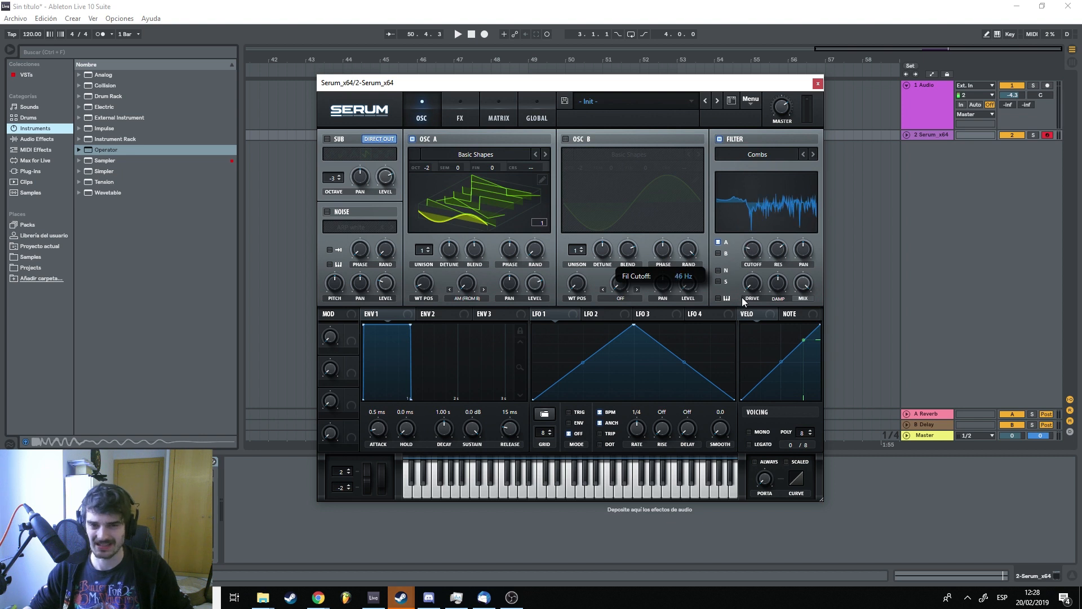
{"action": "left_click", "coordinate": [767, 157]}
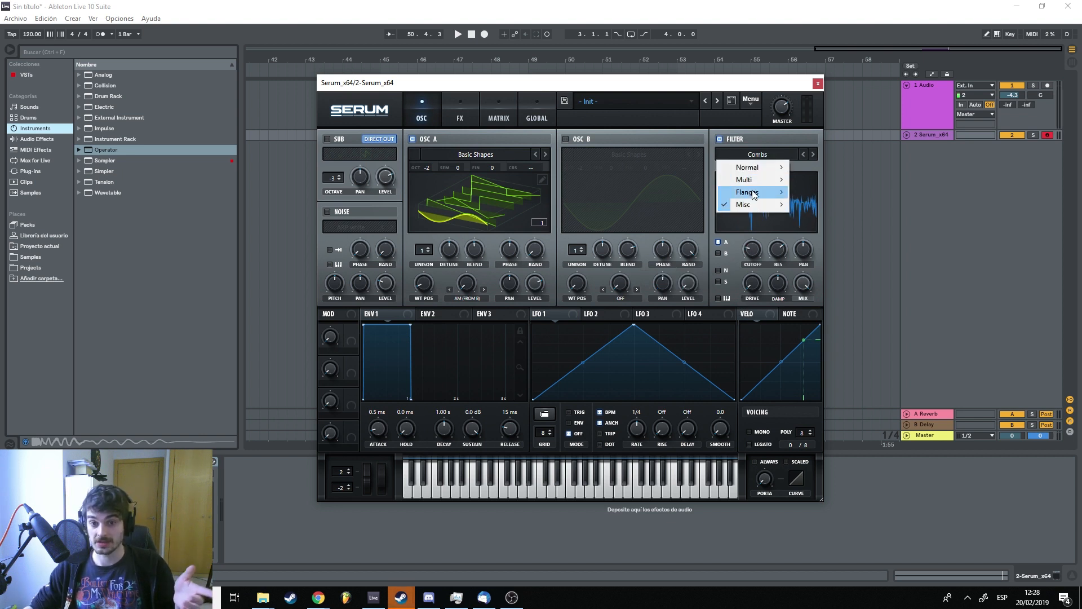
{"action": "mouse_move", "coordinate": [749, 207]}
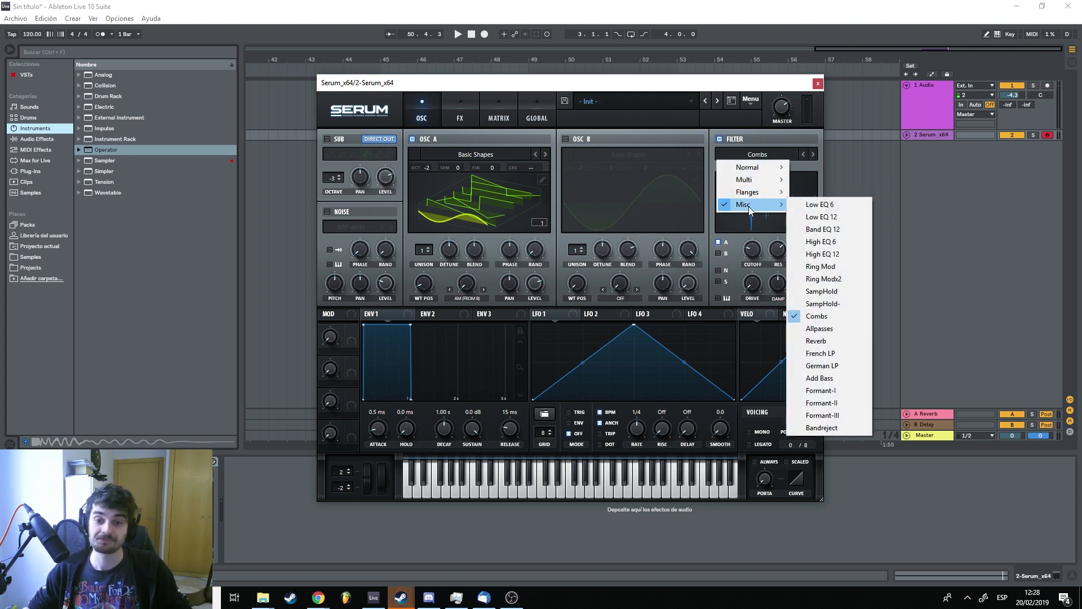
{"action": "left_click", "coordinate": [833, 328]}
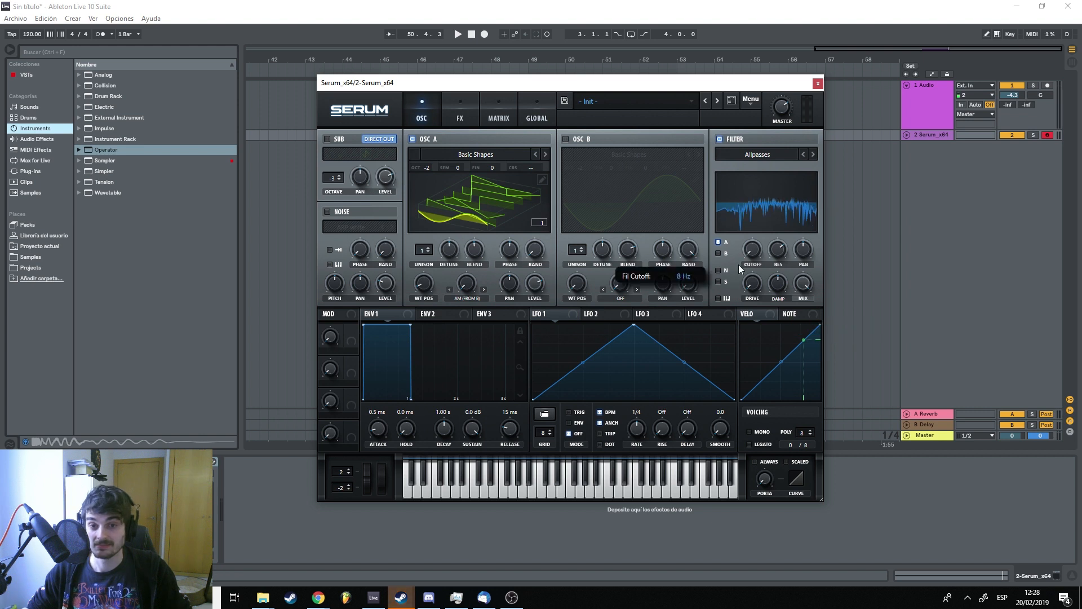
Change the filter to the Misc type Reverb and sweep its cutoff while auditioning the sound
{"action": "left_click", "coordinate": [793, 158]}
{"action": "mouse_move", "coordinate": [751, 205]}
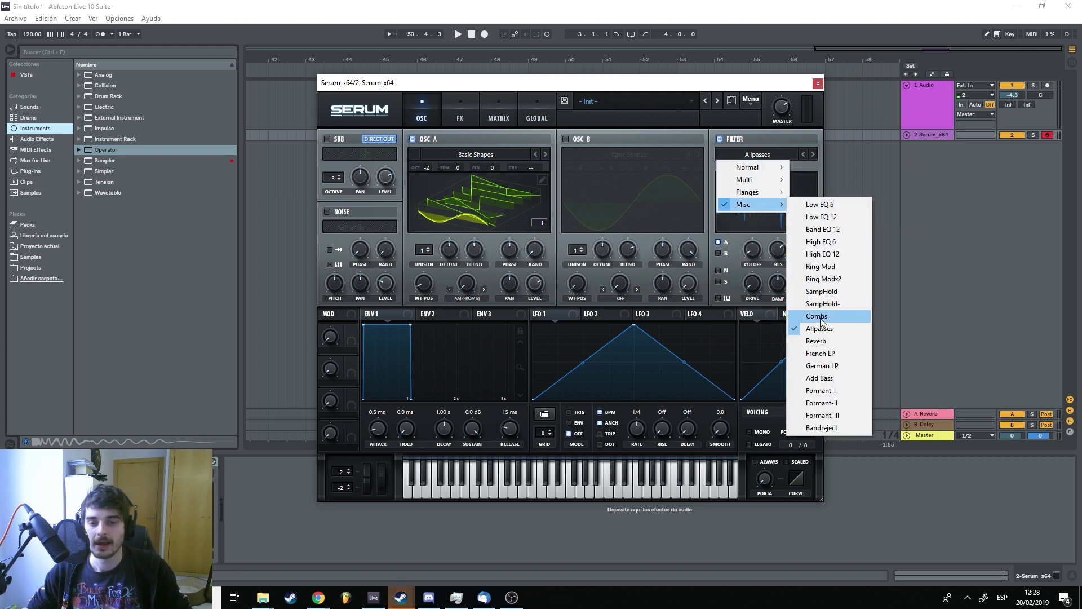
{"action": "left_click", "coordinate": [817, 340]}
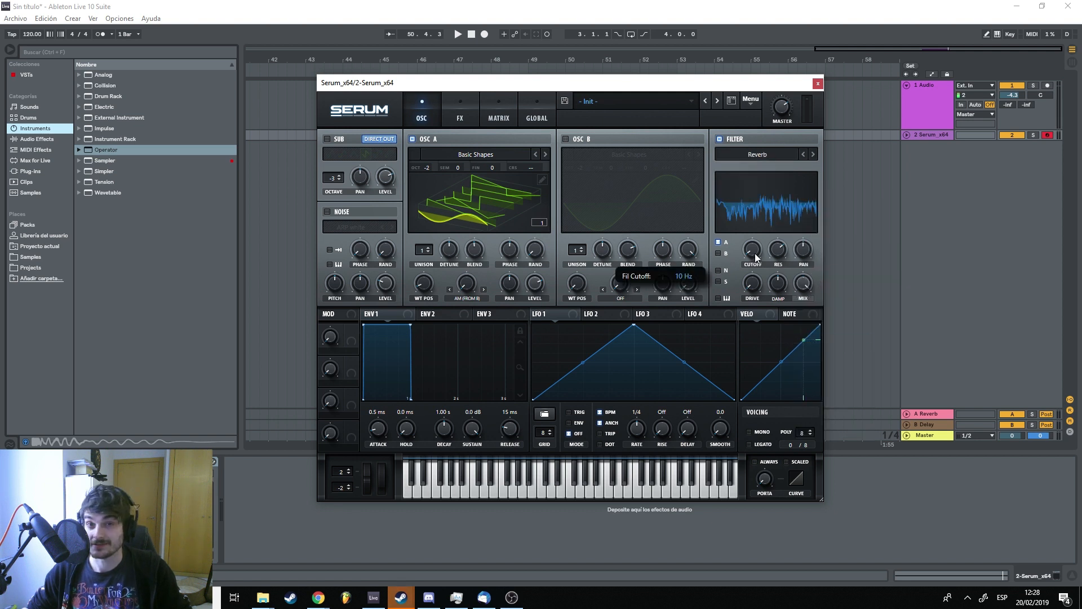
{"action": "left_click_drag", "start_coordinate": [755, 252], "coordinate": [756, 166]}
{"action": "key", "text": "space"}
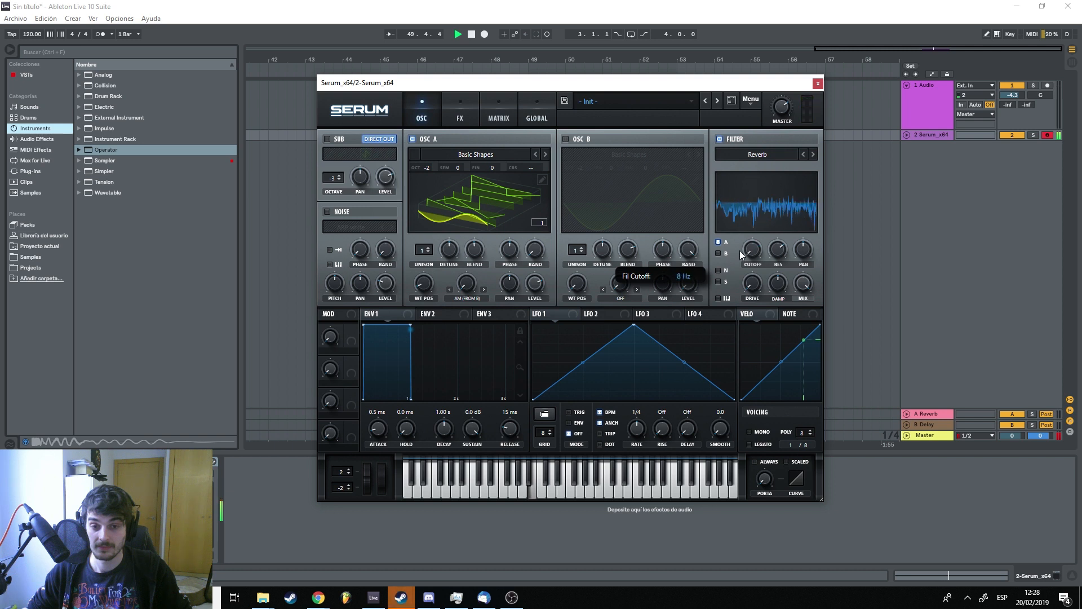
{"action": "key", "text": "space"}
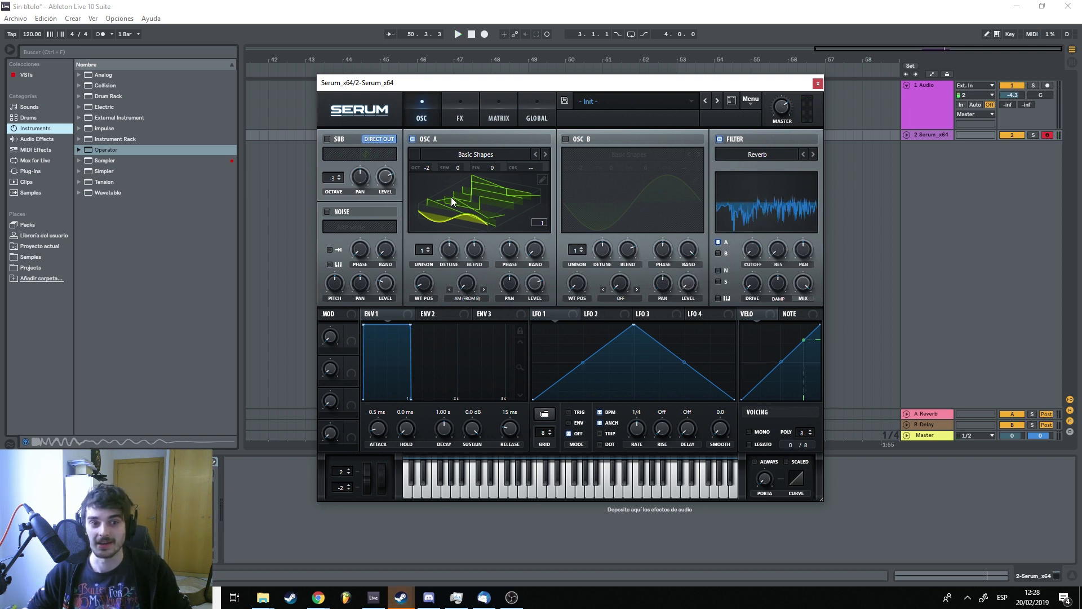
Move oscillator A's wavetable position to frame 2 and audition it while sweeping the Reverb filter's cutoff
{"action": "left_click_drag", "start_coordinate": [423, 283], "coordinate": [423, 277]}
{"action": "key", "text": "space"}
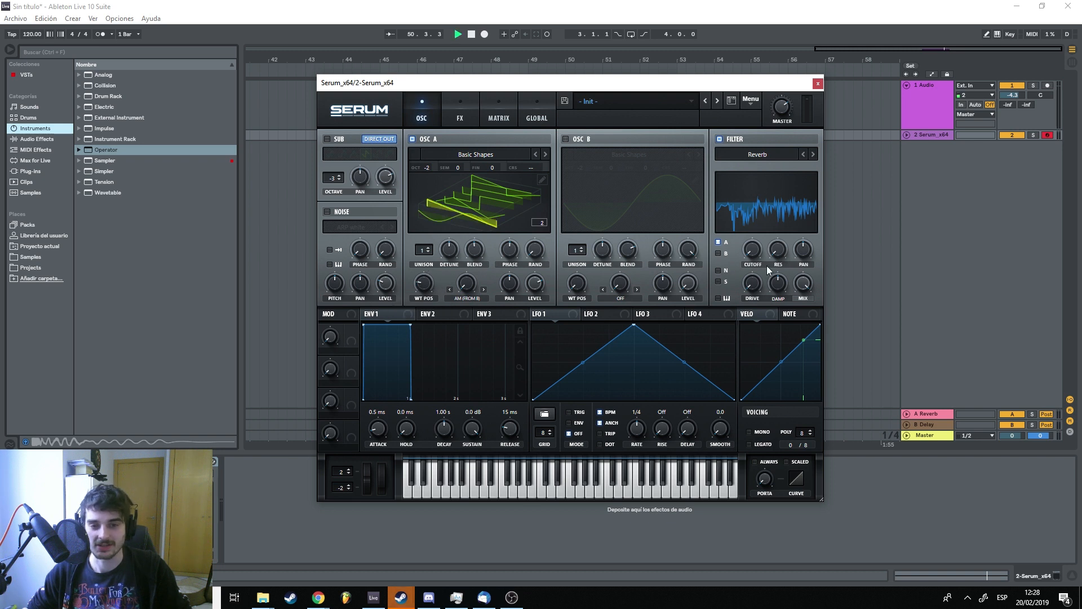
{"action": "left_click_drag", "start_coordinate": [747, 248], "coordinate": [711, 192]}
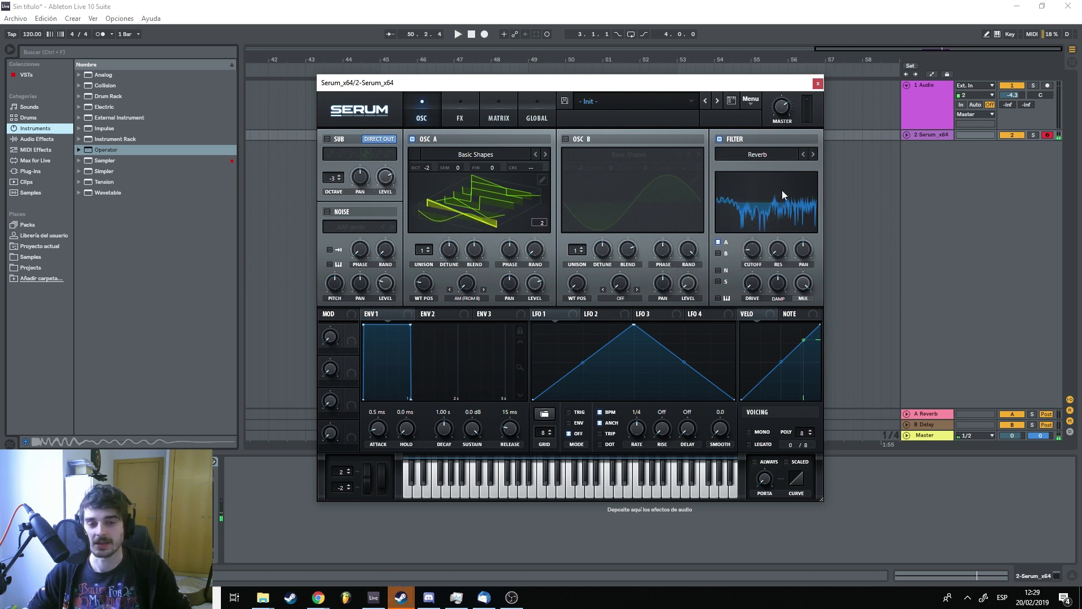
Change the filter to the Misc type Formant-I and audition it while adjusting the cutoff
{"action": "left_click", "coordinate": [758, 201]}
{"action": "mouse_move", "coordinate": [742, 207]}
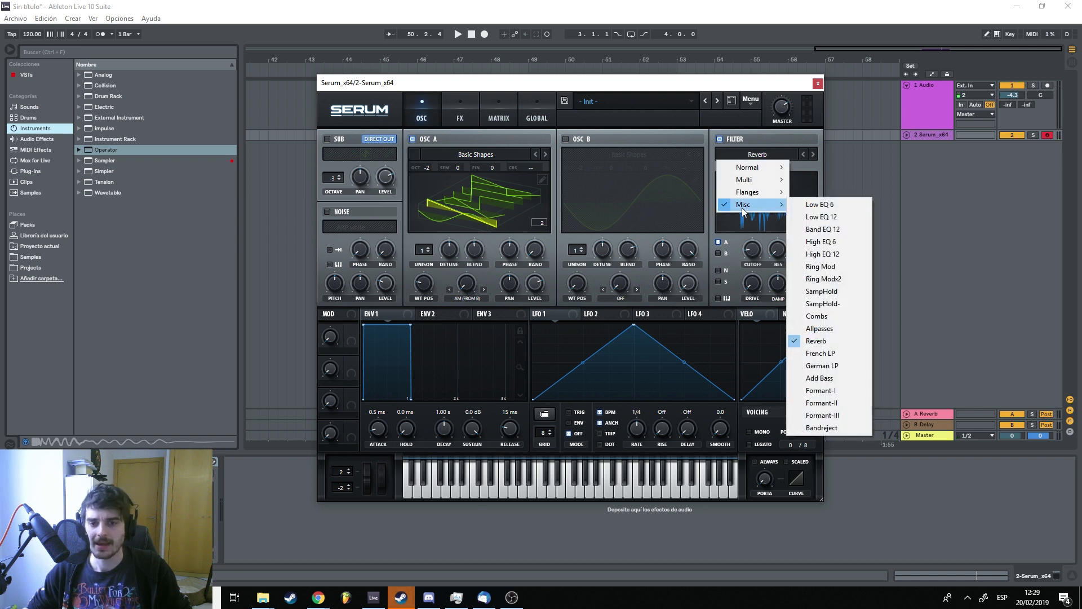
{"action": "left_click", "coordinate": [821, 392]}
{"action": "key", "text": "space"}
{"action": "mouse_move", "coordinate": [756, 251]}
{"action": "left_mouse_down"}
{"action": "mouse_move", "coordinate": [751, 145]}
{"action": "mouse_move", "coordinate": [754, 276]}
{"action": "mouse_move", "coordinate": [752, 154]}
{"action": "mouse_move", "coordinate": [769, 220]}
{"action": "mouse_move", "coordinate": [724, 388]}
{"action": "mouse_move", "coordinate": [755, 248]}
{"action": "left_mouse_up"}
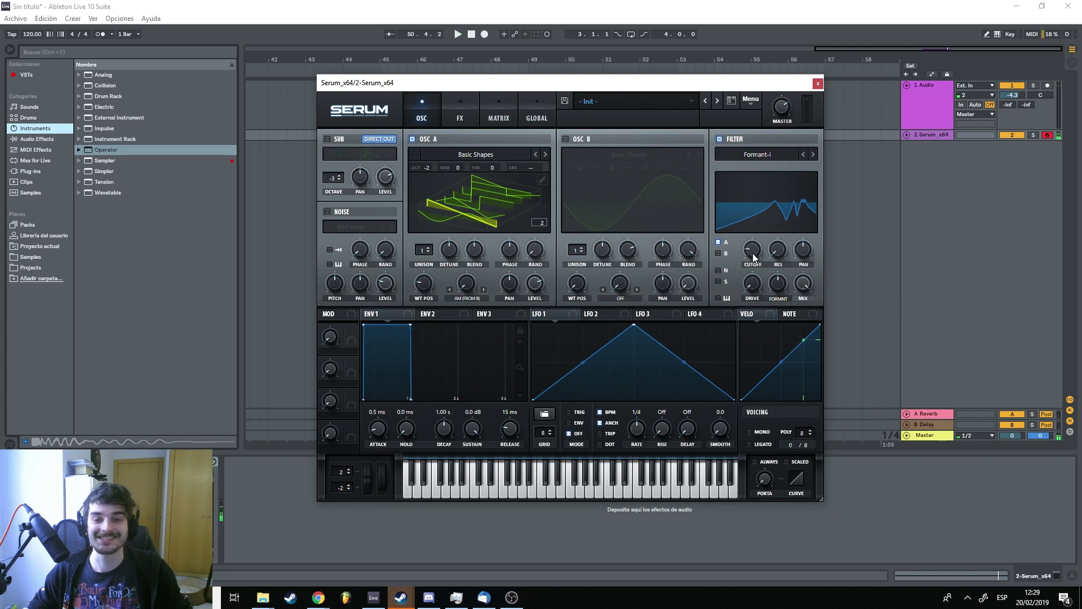
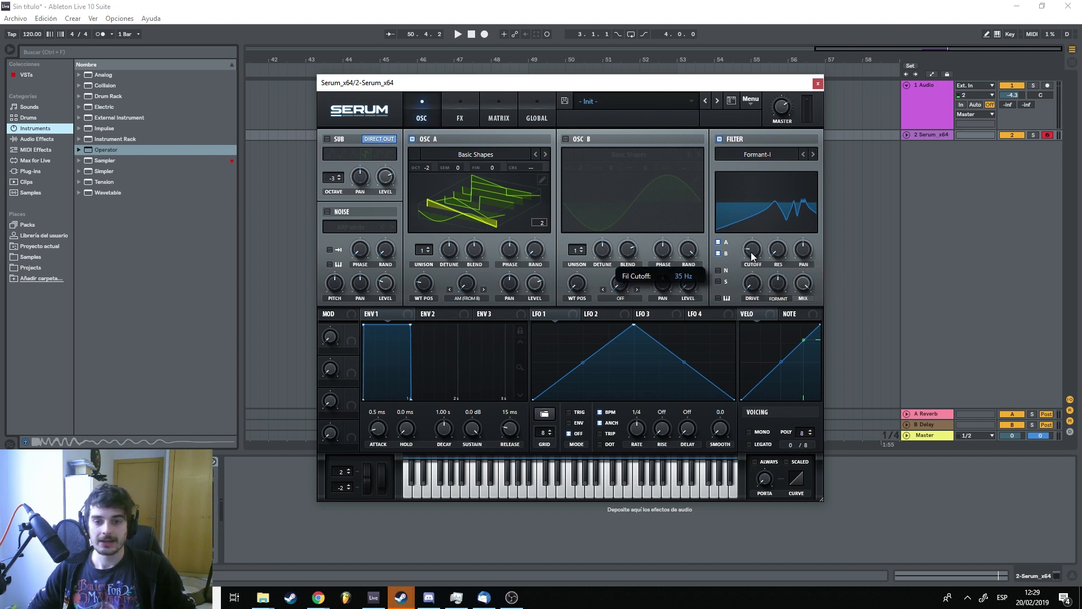
Change the filter to the Normal type Low 18 and raise its cutoff
{"action": "left_click", "coordinate": [752, 155]}
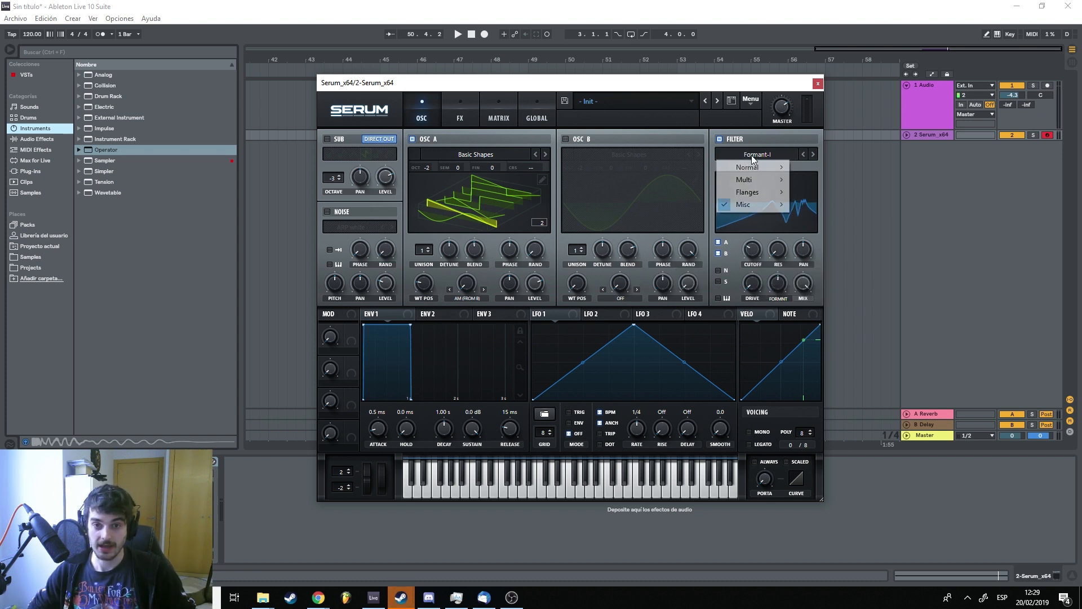
{"action": "mouse_move", "coordinate": [752, 167]}
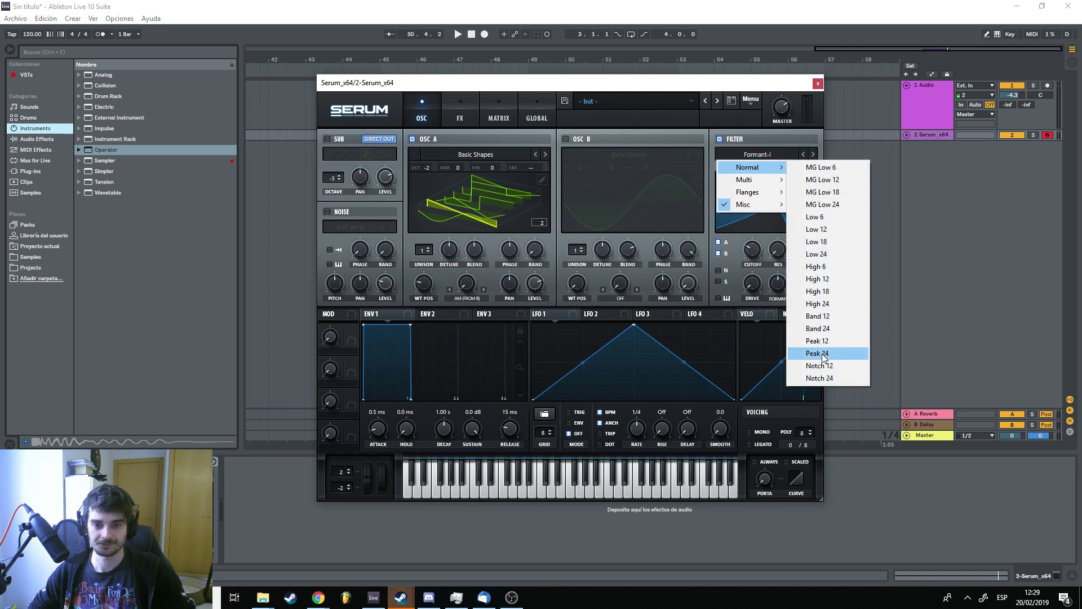
{"action": "left_click", "coordinate": [828, 244]}
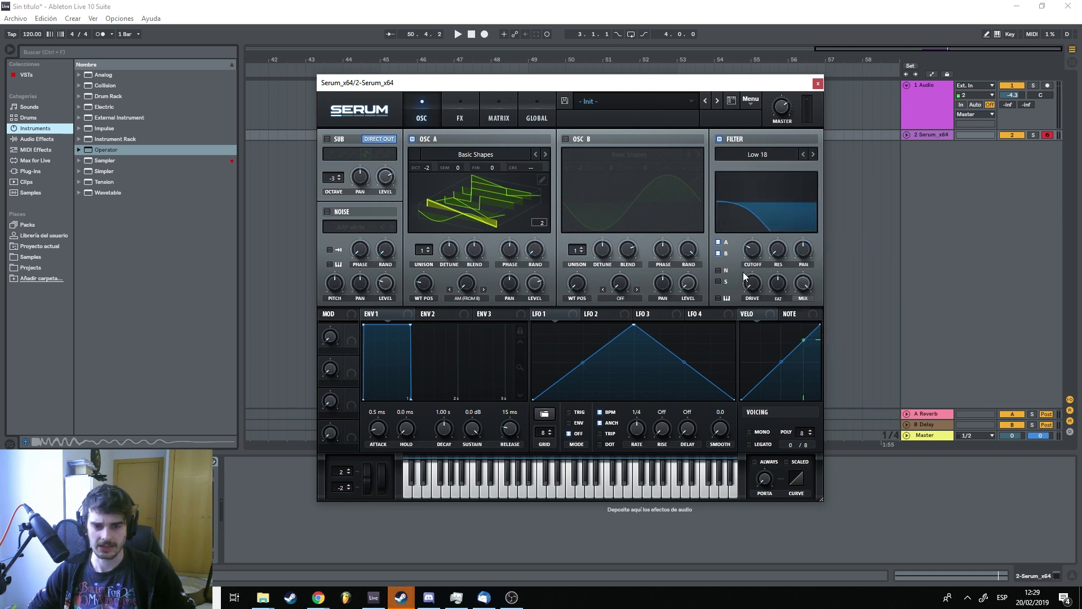
{"action": "left_click_drag", "start_coordinate": [747, 223], "coordinate": [794, 155]}
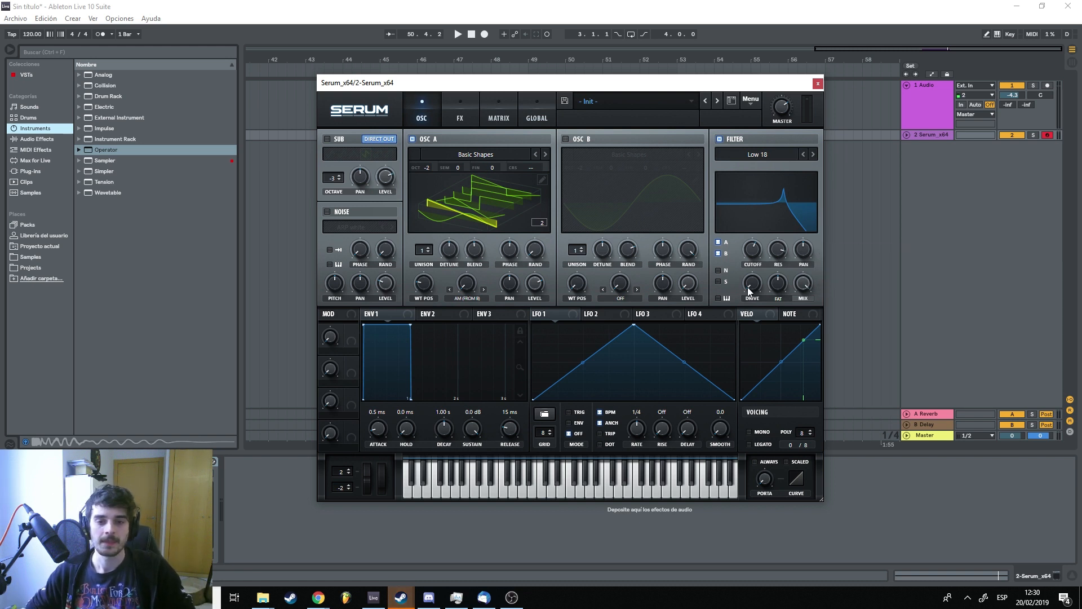
Raise the filter's drive and bring it back down, and lower the resonance
{"action": "left_click_drag", "start_coordinate": [753, 284], "coordinate": [755, 240]}
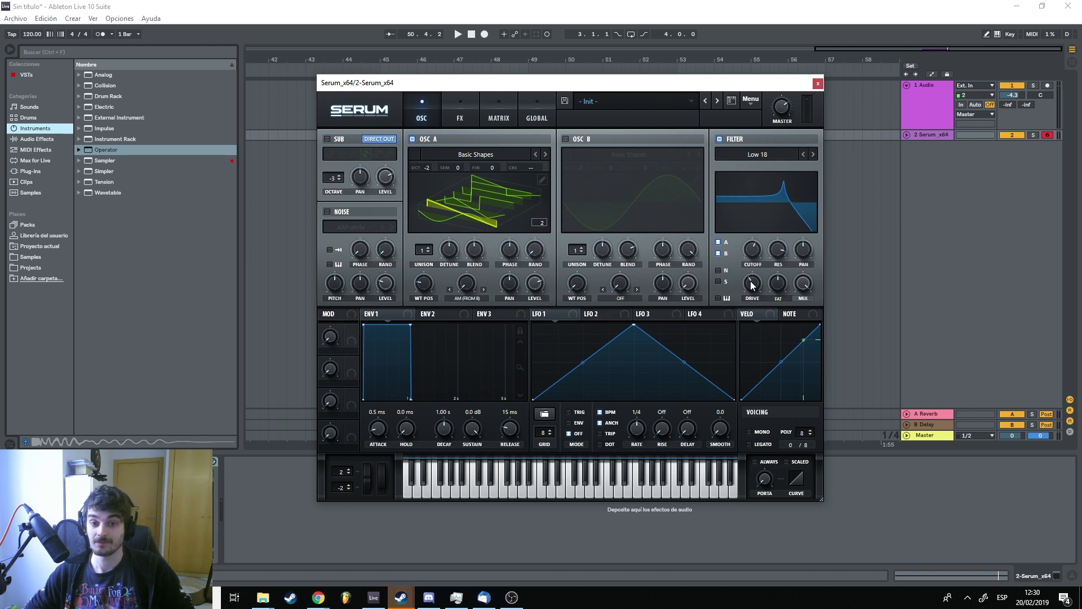
{"action": "left_click_drag", "start_coordinate": [753, 285], "coordinate": [749, 360]}
{"action": "left_click_drag", "start_coordinate": [782, 258], "coordinate": [772, 316]}
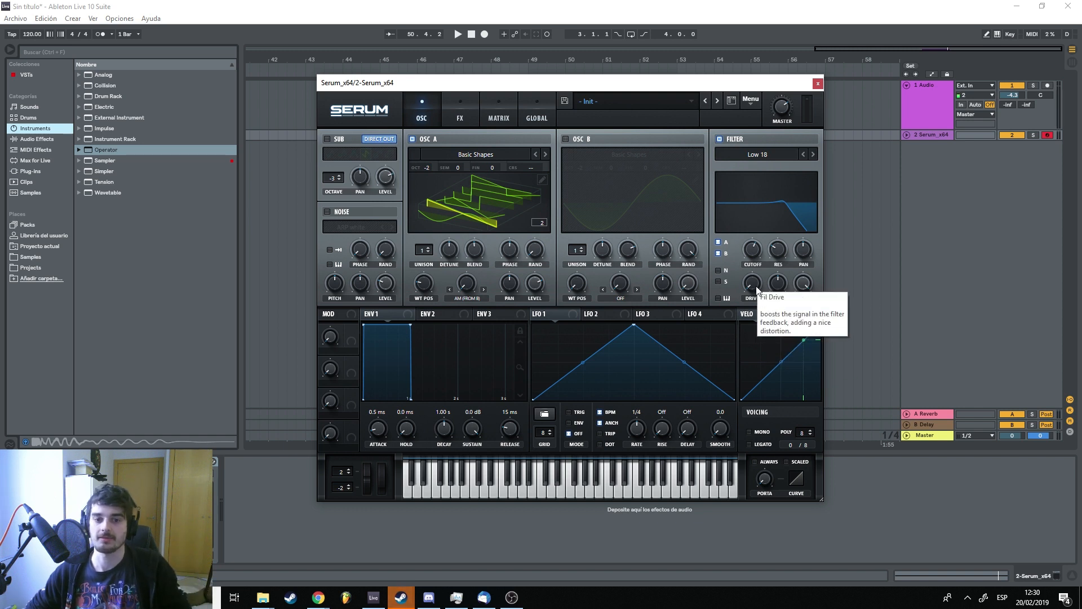
Lower the filter's Fat control to 0% and try out the filter's Mix control
{"action": "left_click_drag", "start_coordinate": [779, 299], "coordinate": [783, 448]}
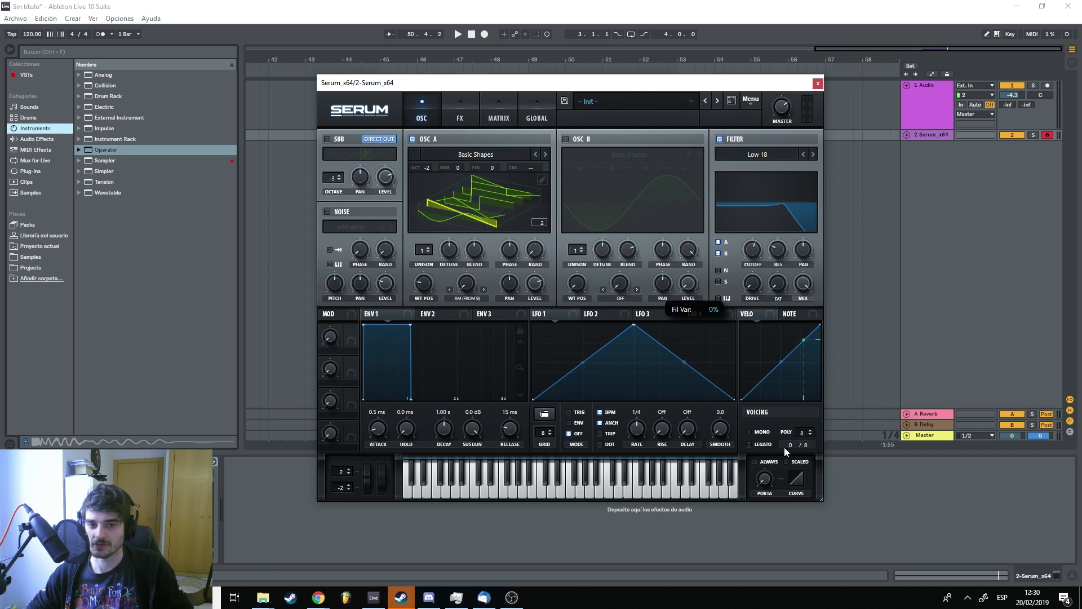
{"action": "left_click_drag", "start_coordinate": [802, 286], "coordinate": [810, 255]}
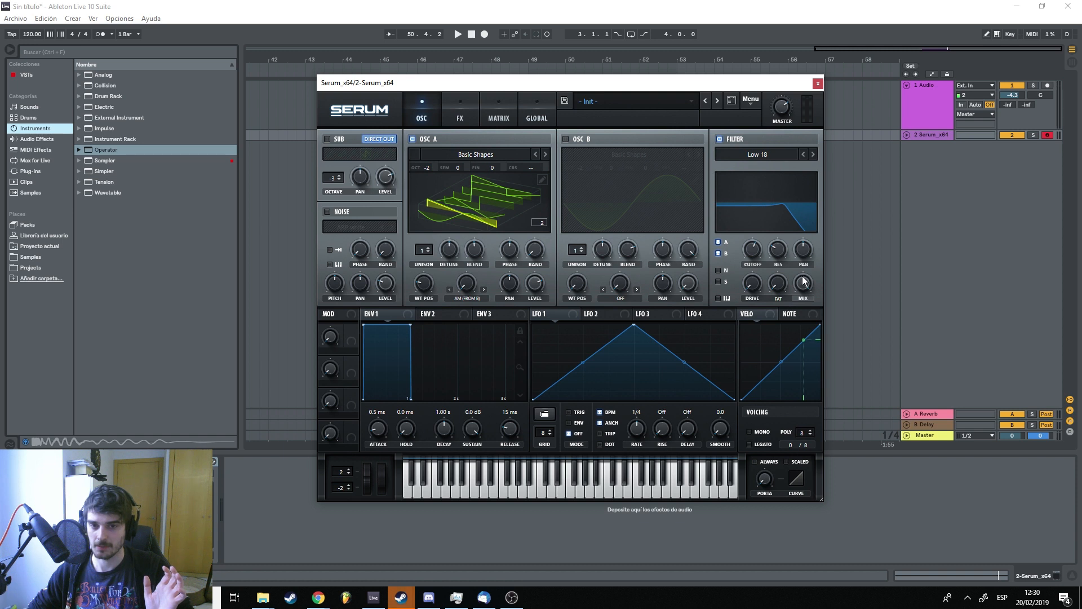
{"action": "mouse_move", "coordinate": [802, 295]}
{"action": "left_mouse_down"}
{"action": "mouse_move", "coordinate": [808, 283]}
{"action": "mouse_move", "coordinate": [801, 340]}
{"action": "mouse_move", "coordinate": [810, 278]}
{"action": "left_mouse_up"}
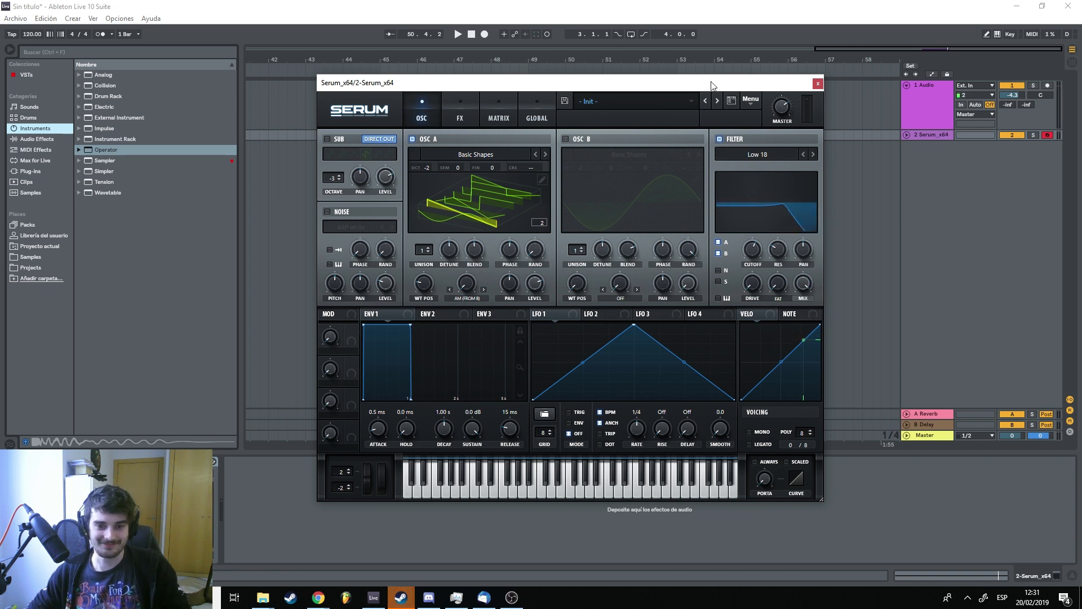
Assign Macro 1 to oscillator A's detune and the filter's cutoff, and adjust the cutoff
{"action": "left_click_drag", "start_coordinate": [709, 83], "coordinate": [751, 87]}
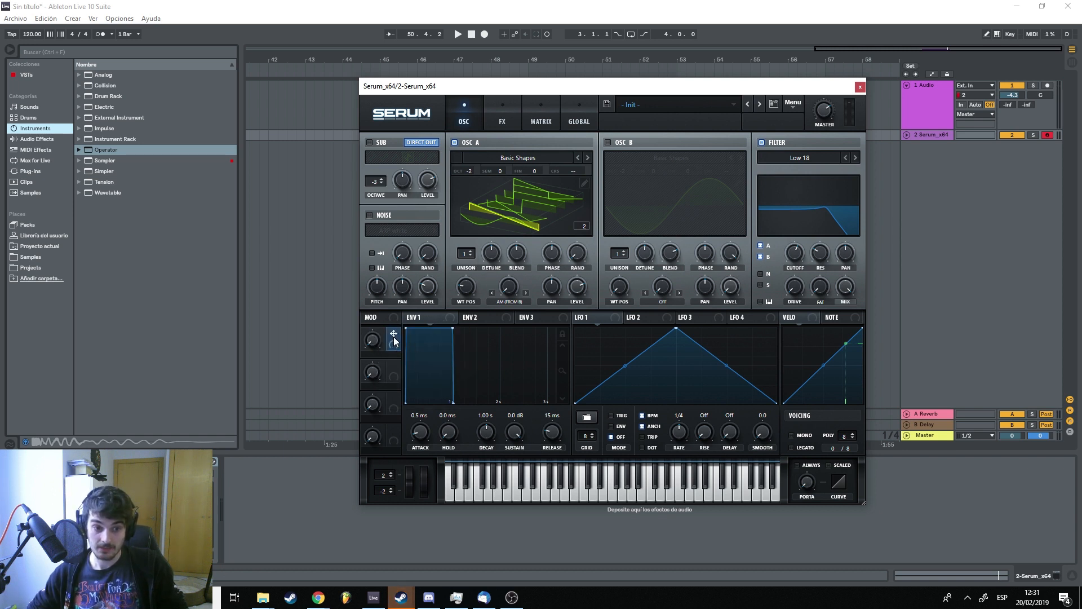
{"action": "left_click_drag", "start_coordinate": [394, 338], "coordinate": [499, 253]}
{"action": "left_click_drag", "start_coordinate": [394, 334], "coordinate": [794, 290]}
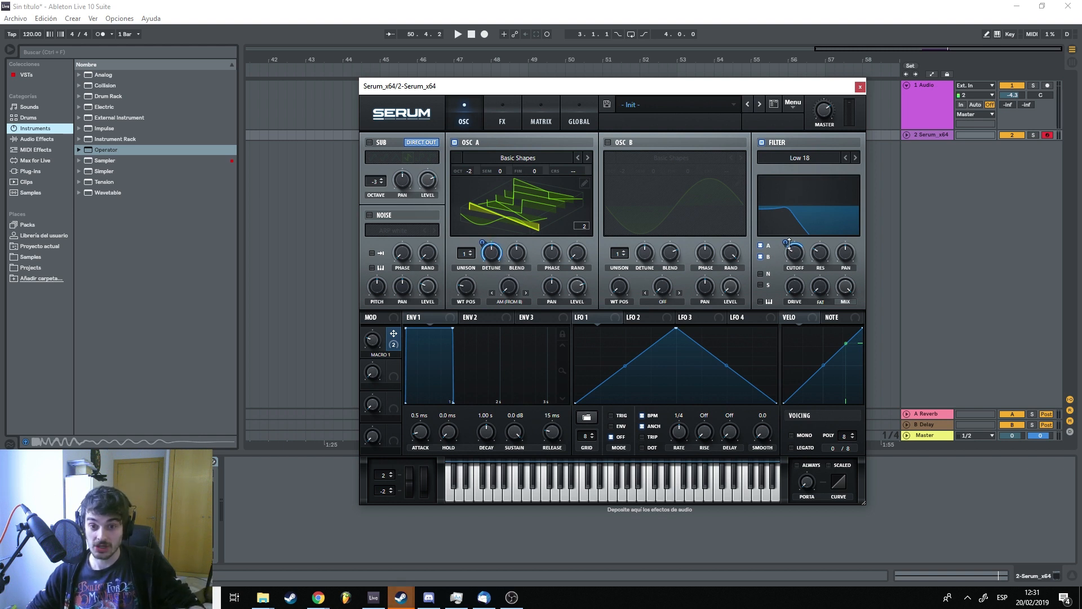
{"action": "left_click_drag", "start_coordinate": [788, 251], "coordinate": [792, 240]}
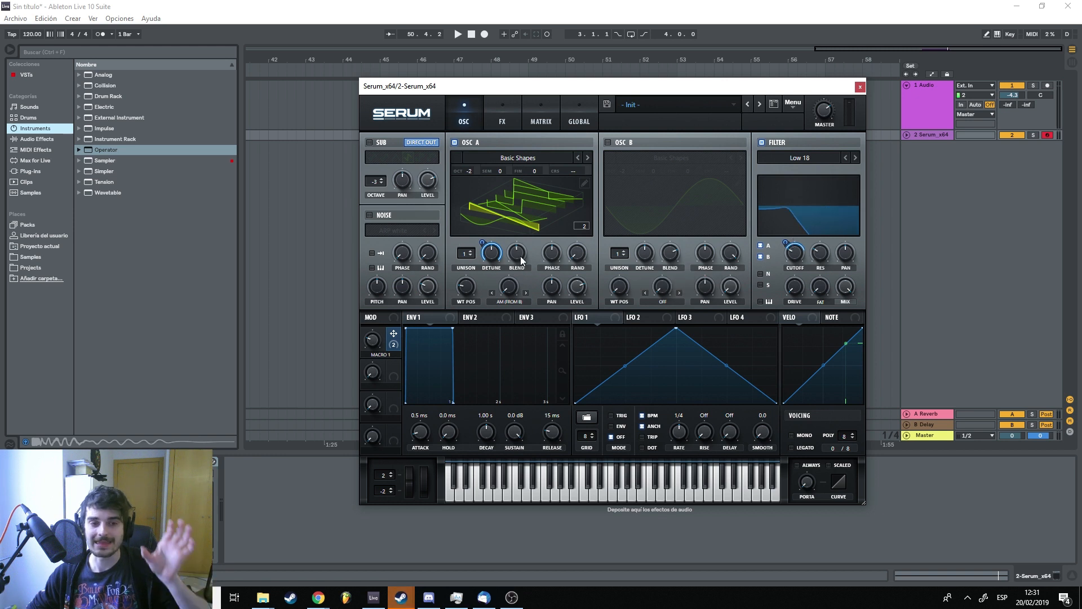
{"action": "mouse_move", "coordinate": [379, 342]}
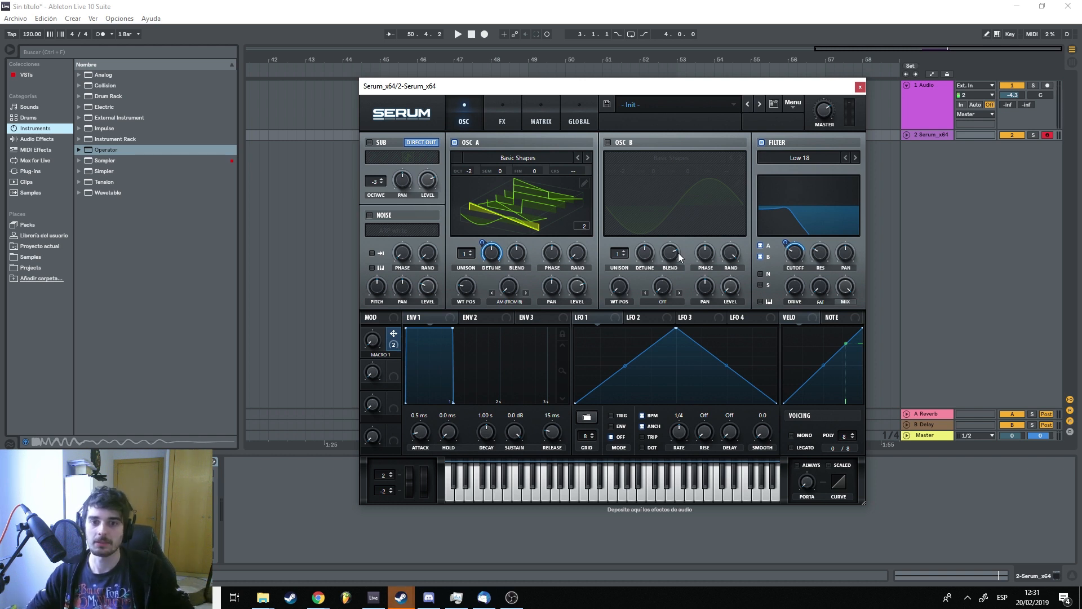
{"action": "left_click_drag", "start_coordinate": [796, 257], "coordinate": [837, 220]}
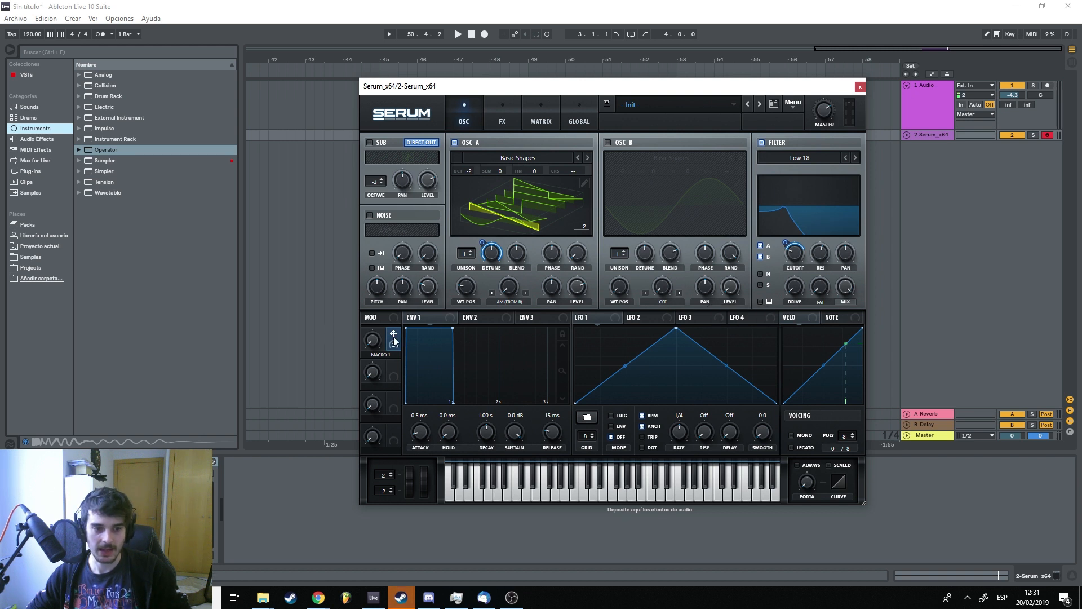
Remove Macro 1 from oscillator A's detune and assign it to the filter's resonance and mix
{"action": "right_click", "coordinate": [491, 252]}
{"action": "left_click", "coordinate": [543, 297]}
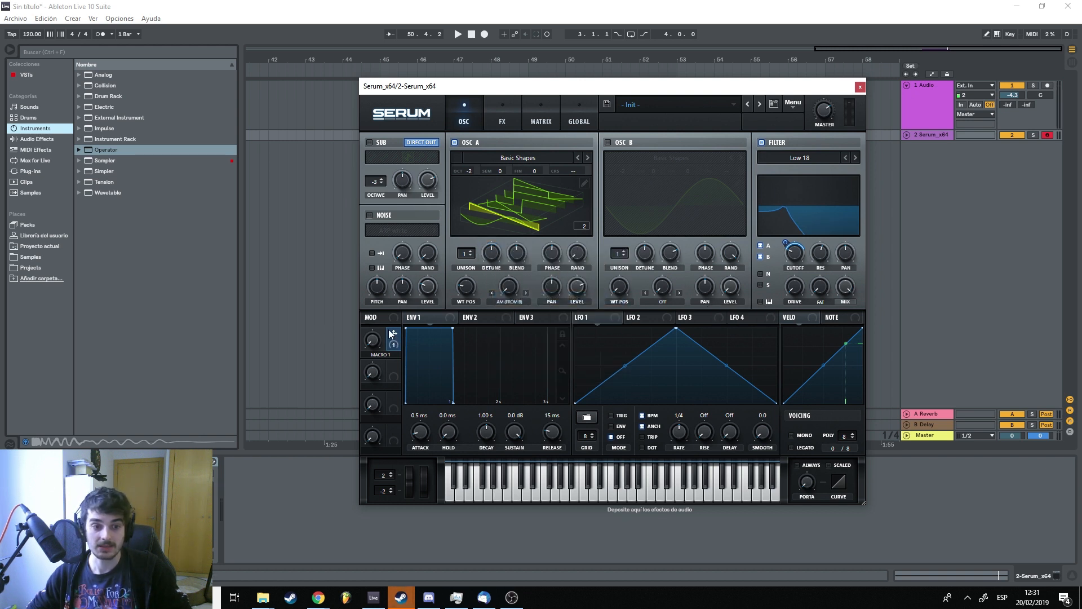
{"action": "left_click_drag", "start_coordinate": [787, 264], "coordinate": [821, 253]}
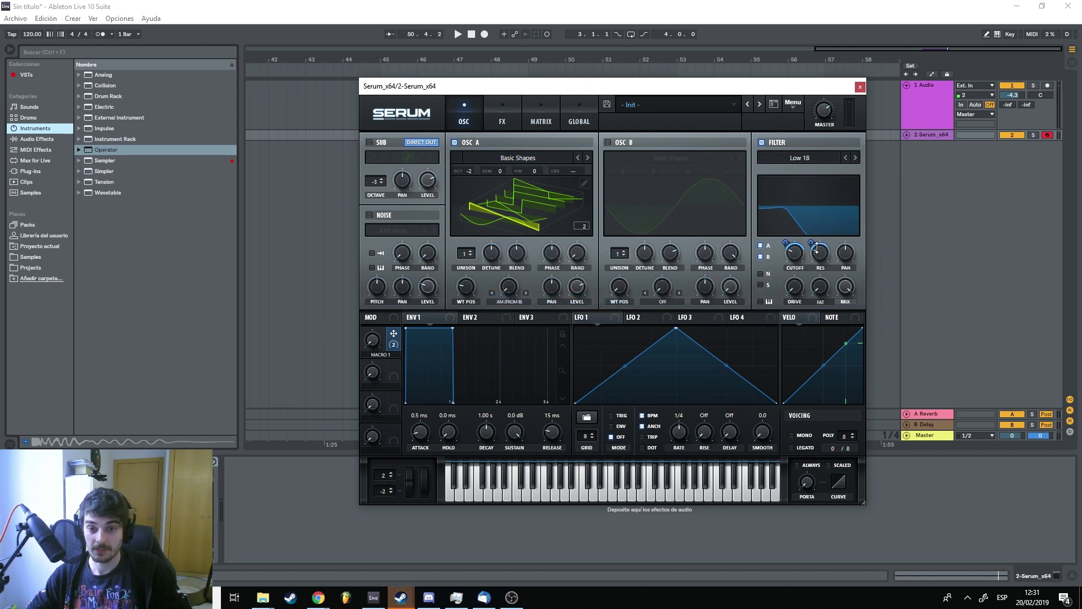
{"action": "left_click_drag", "start_coordinate": [393, 339], "coordinate": [847, 302]}
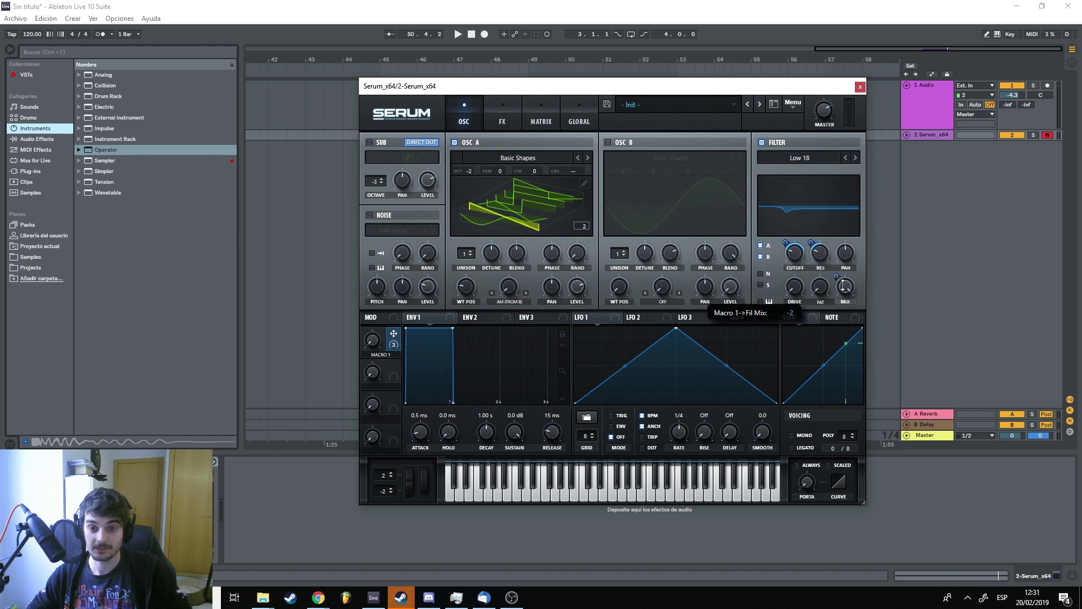
Play the sound while sweeping Macro 1 to hear its combined filter modulation, ending with playback stopped
{"action": "key", "text": "space"}
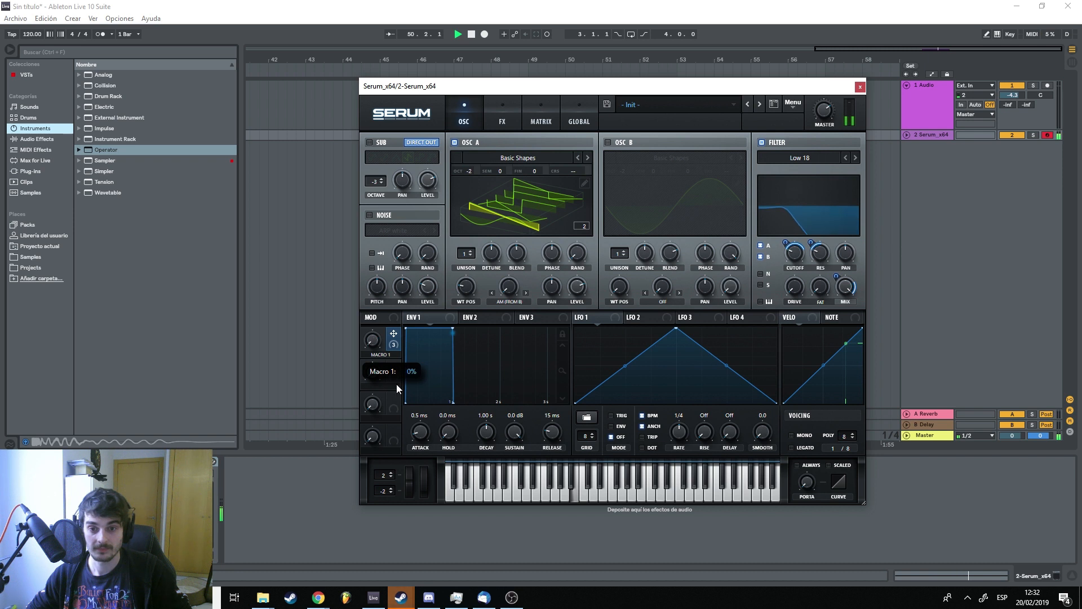
{"action": "key", "text": "space"}
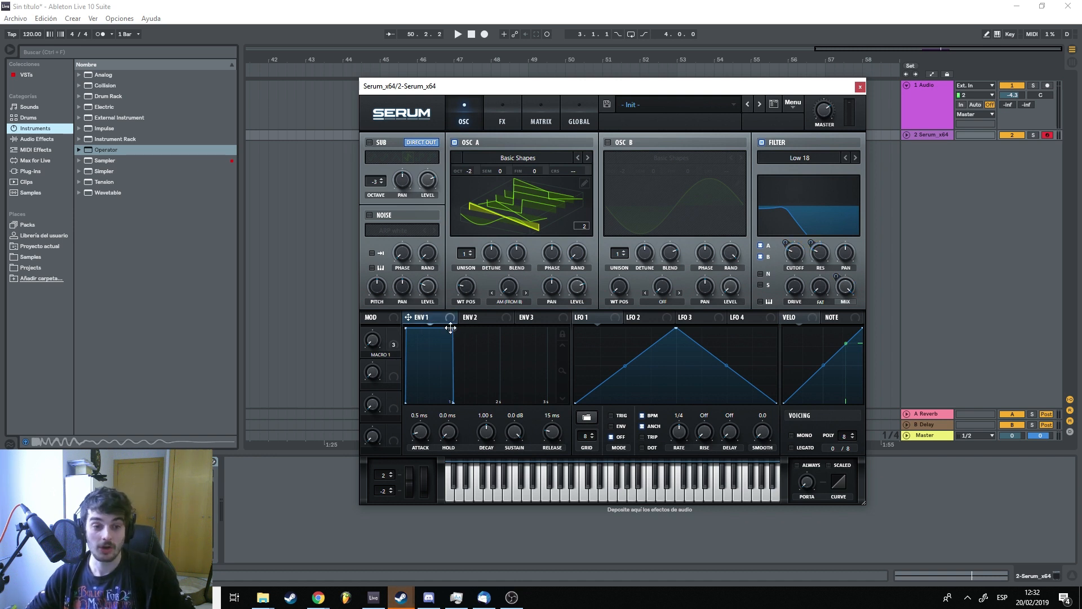
Set envelope 1's decay to 1.01 s and its release to 290 ms, auditioning the sound
{"action": "mouse_move", "coordinate": [450, 328]}
{"action": "left_mouse_down"}
{"action": "mouse_move", "coordinate": [439, 429]}
{"action": "mouse_move", "coordinate": [445, 362]}
{"action": "mouse_move", "coordinate": [476, 389]}
{"action": "mouse_move", "coordinate": [446, 347]}
{"action": "mouse_move", "coordinate": [449, 326]}
{"action": "left_mouse_up"}
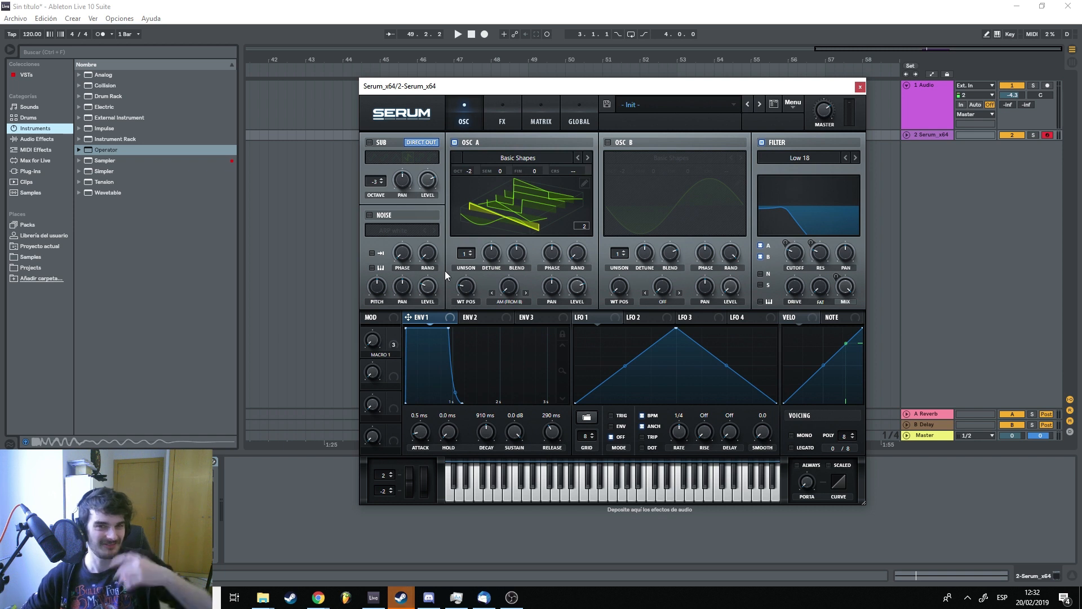
{"action": "key", "text": "space"}
{"action": "mouse_move", "coordinate": [449, 327]}
{"action": "left_mouse_down"}
{"action": "mouse_move", "coordinate": [452, 398]}
{"action": "mouse_move", "coordinate": [453, 328]}
{"action": "left_mouse_up"}
{"action": "key", "text": "space"}
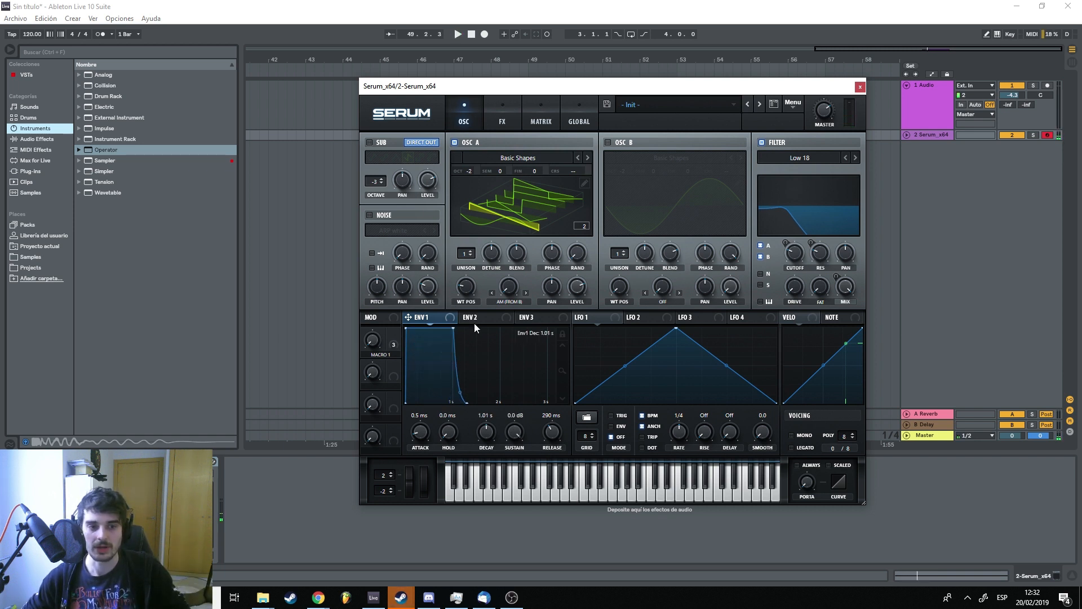
Shape envelope 2 with a 1.83 s decay and 0% sustain, assign it to the filter cutoff, and audition it
{"action": "left_click", "coordinate": [472, 319]}
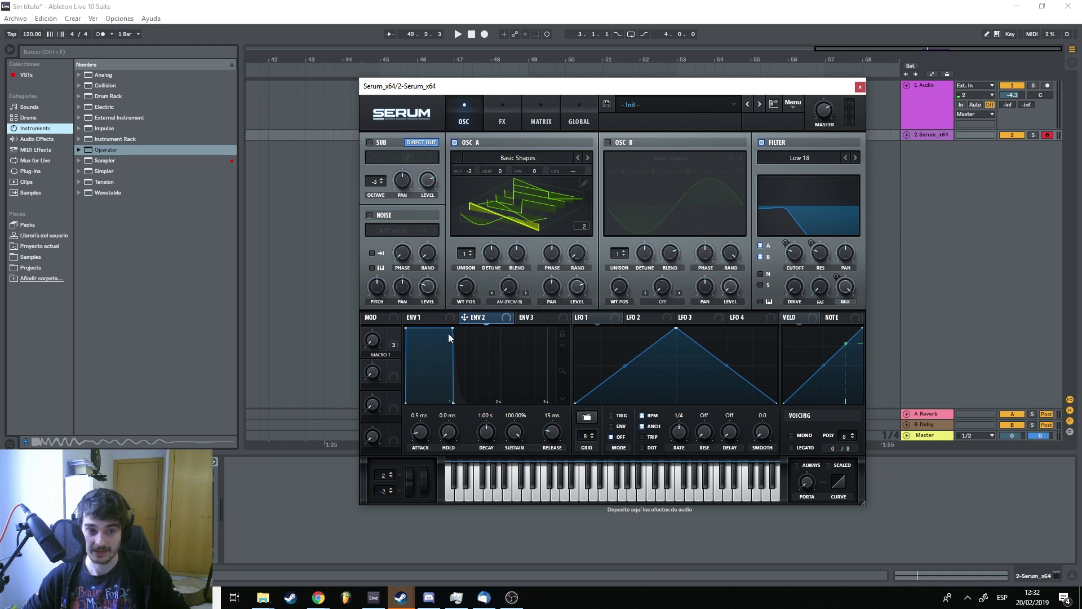
{"action": "left_click_drag", "start_coordinate": [452, 329], "coordinate": [493, 403]}
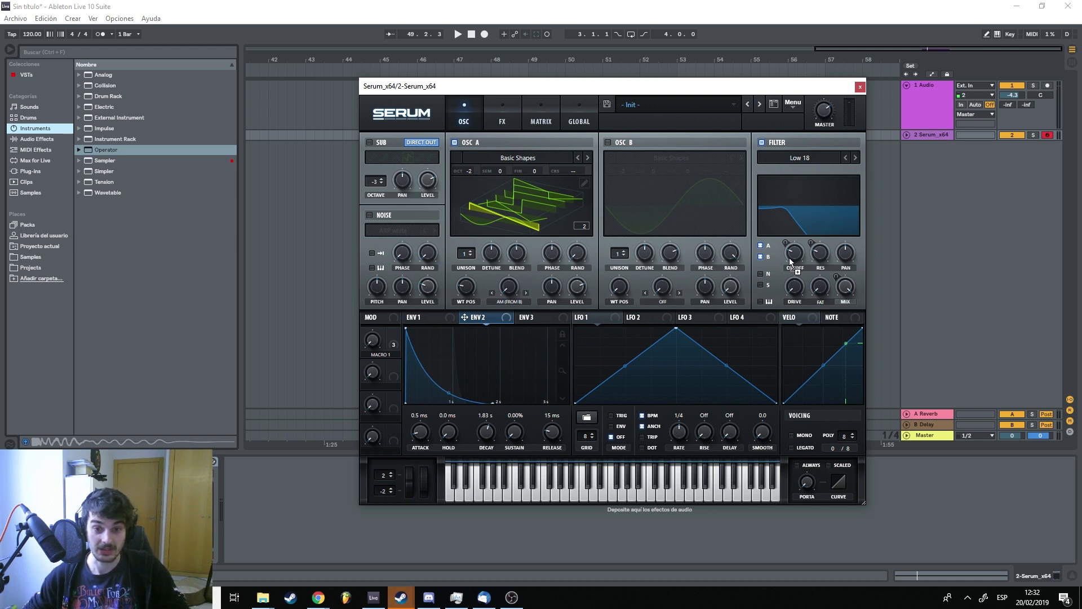
{"action": "left_click_drag", "start_coordinate": [789, 258], "coordinate": [787, 250]}
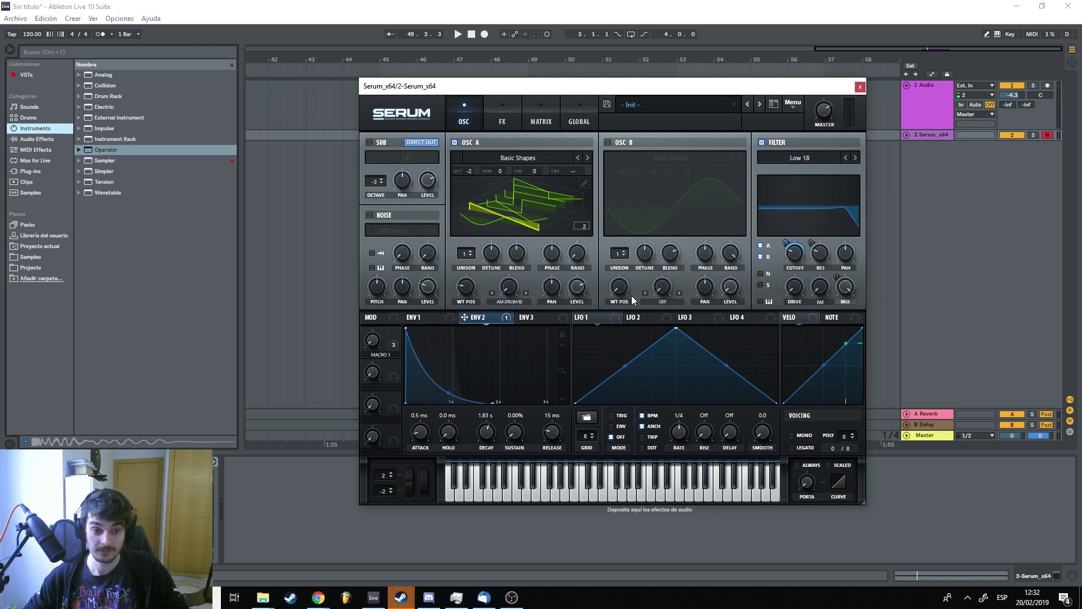
{"action": "key", "text": "space"}
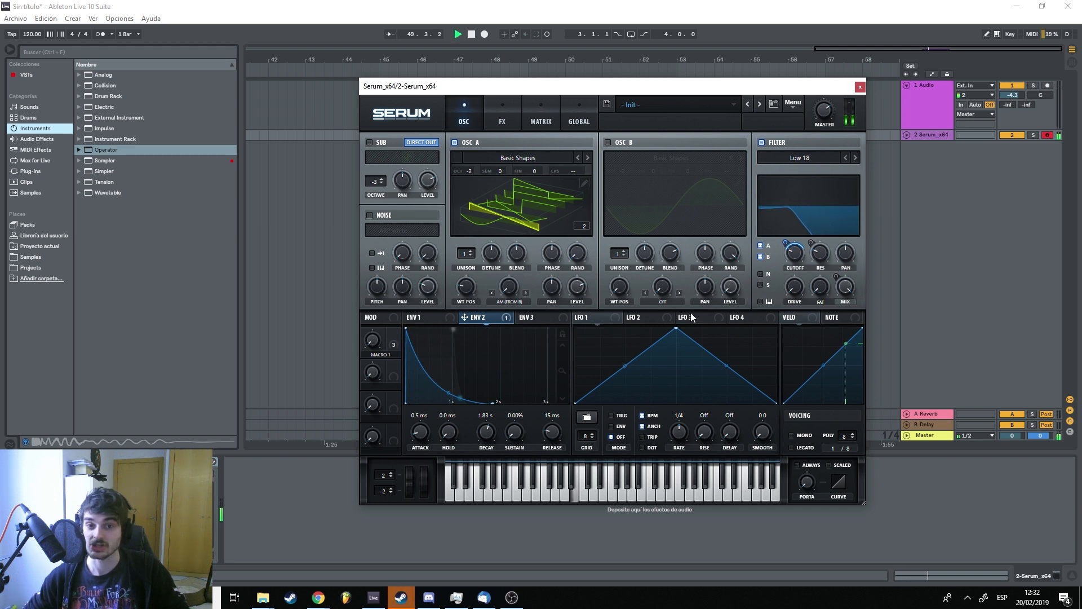
{"action": "key", "text": "space"}
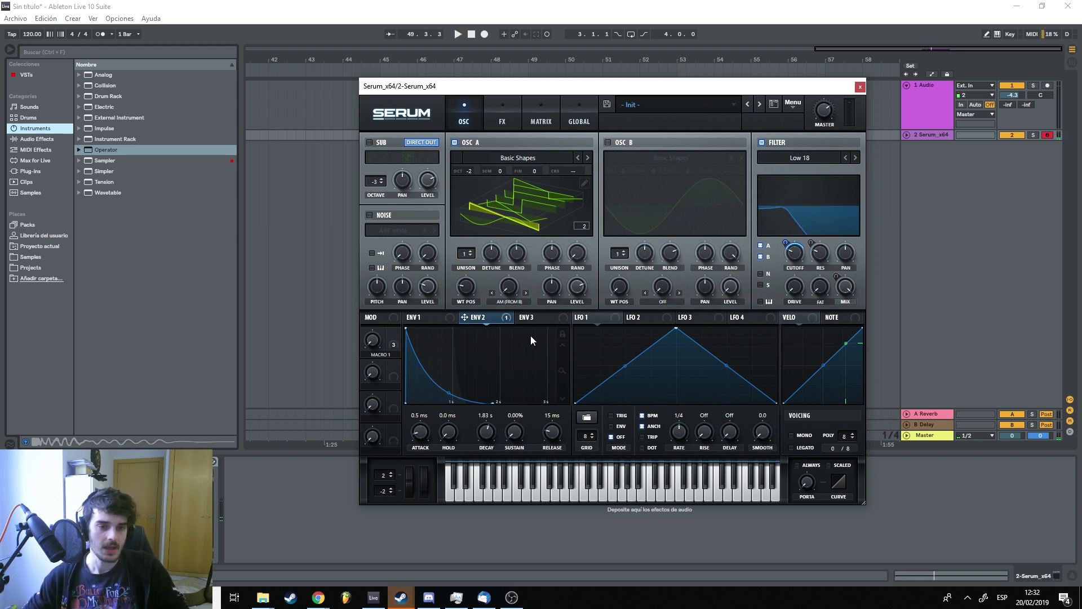
Set LFO 1 to Trig mode after trying Env and Off, and reshape it with an earlier peak and curved fall
{"action": "left_click", "coordinate": [593, 316]}
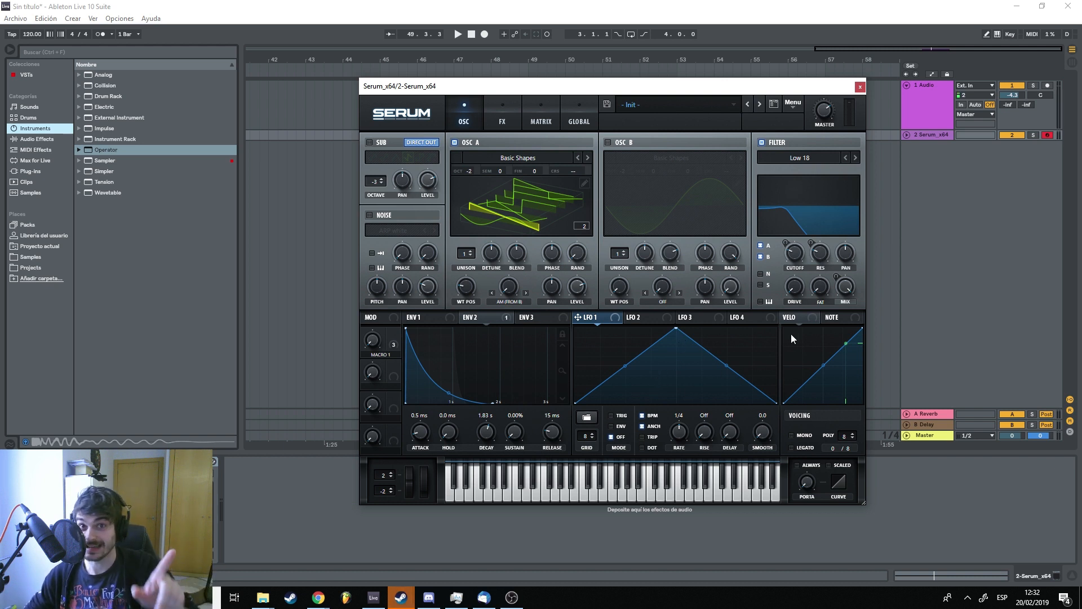
{"action": "left_click", "coordinate": [618, 426]}
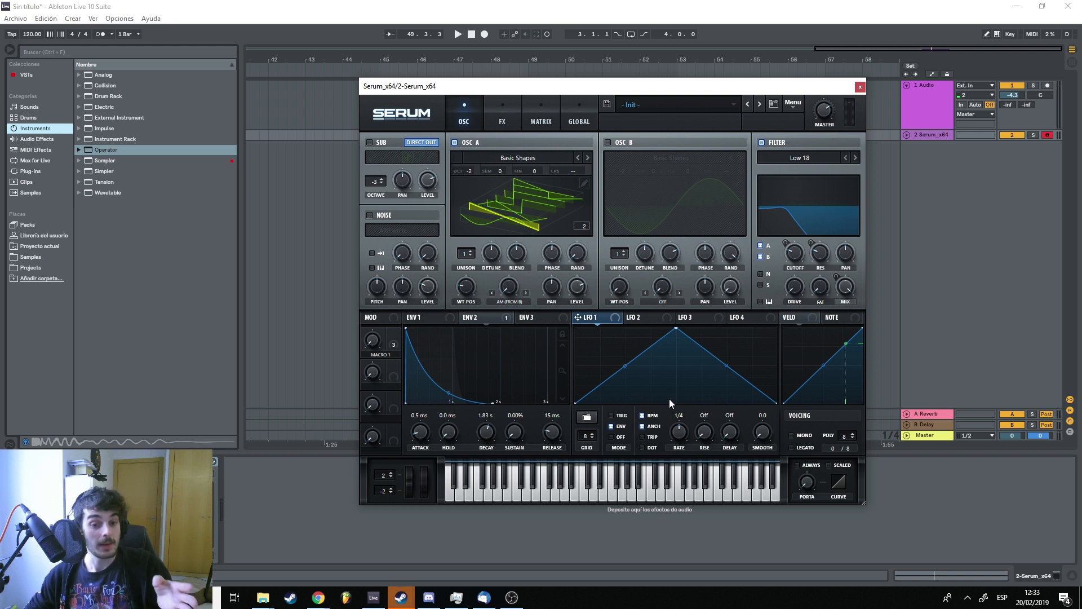
{"action": "left_click", "coordinate": [612, 437]}
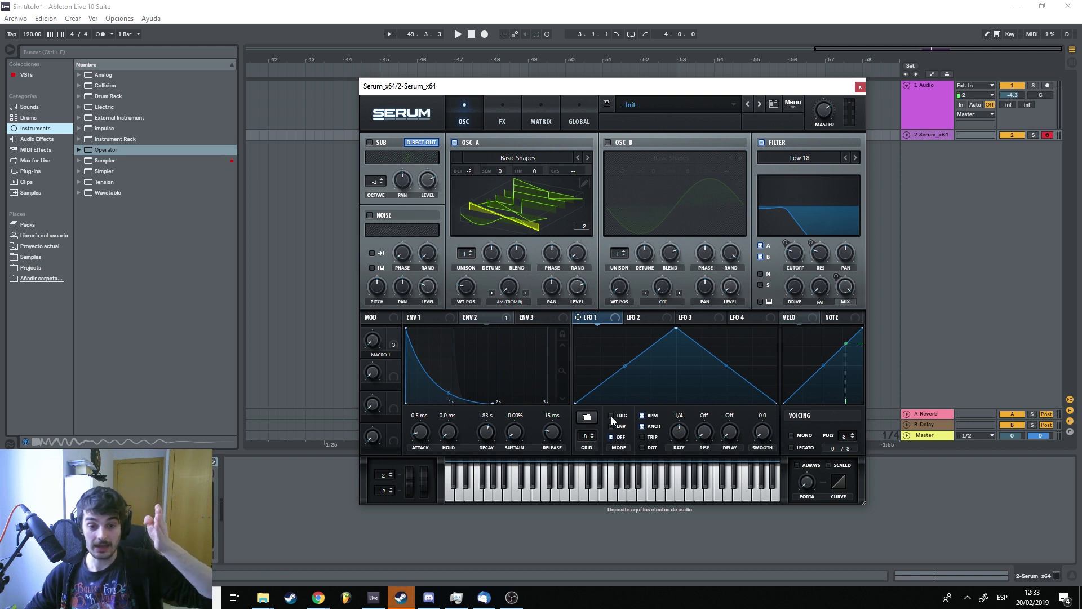
{"action": "left_click", "coordinate": [611, 416]}
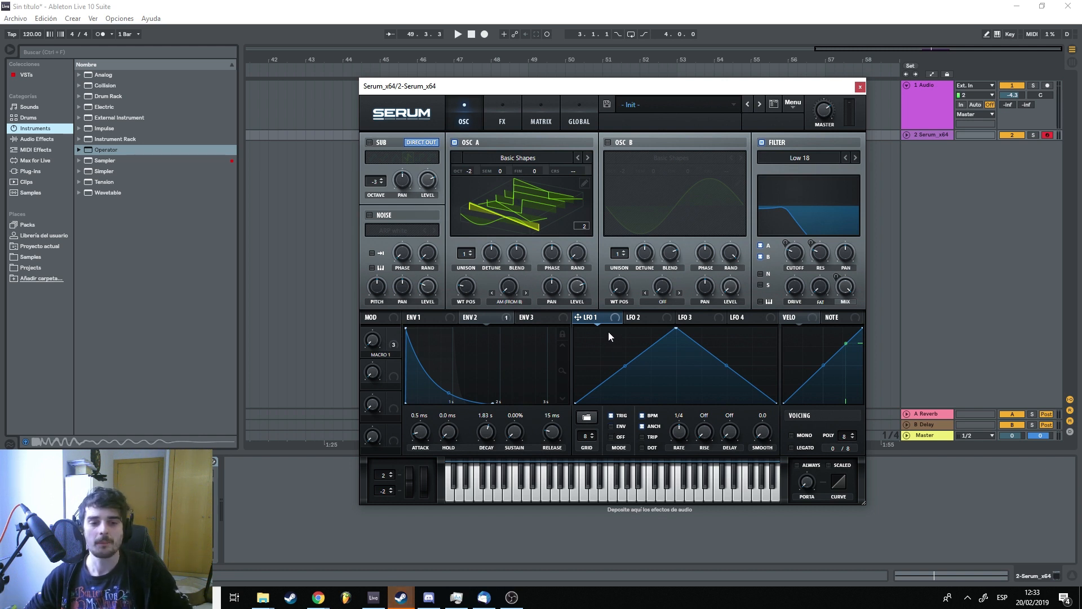
{"action": "left_click_drag", "start_coordinate": [676, 329], "coordinate": [620, 328]}
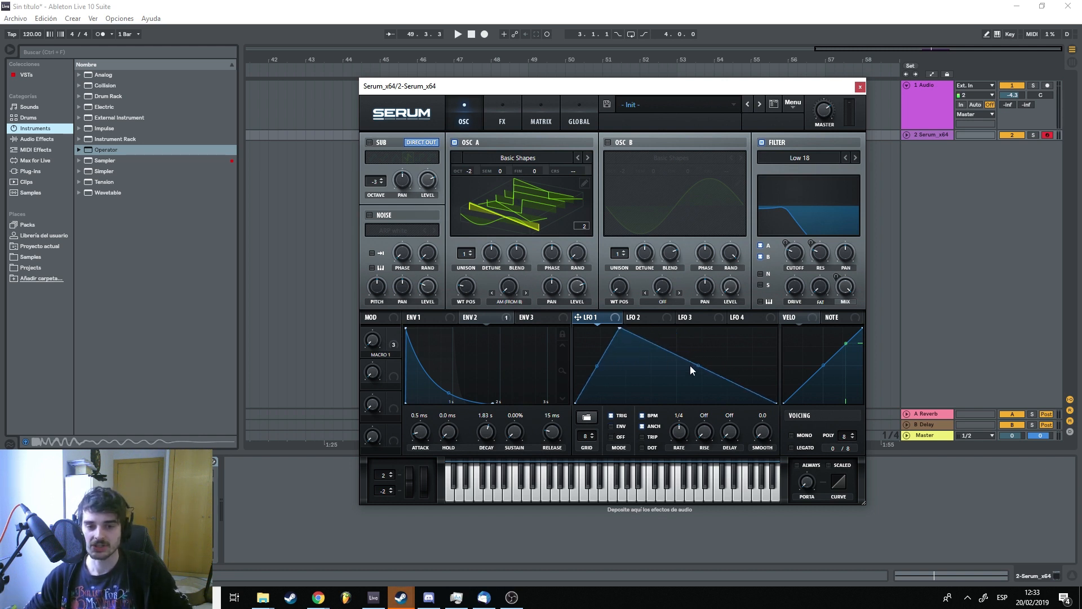
{"action": "left_click_drag", "start_coordinate": [695, 365], "coordinate": [708, 350]}
Clear the filter cutoff's modulators so that only LFO 1 drives it, and move the LFO's peak slightly later during playback
{"action": "left_click_drag", "start_coordinate": [614, 323], "coordinate": [789, 251]}
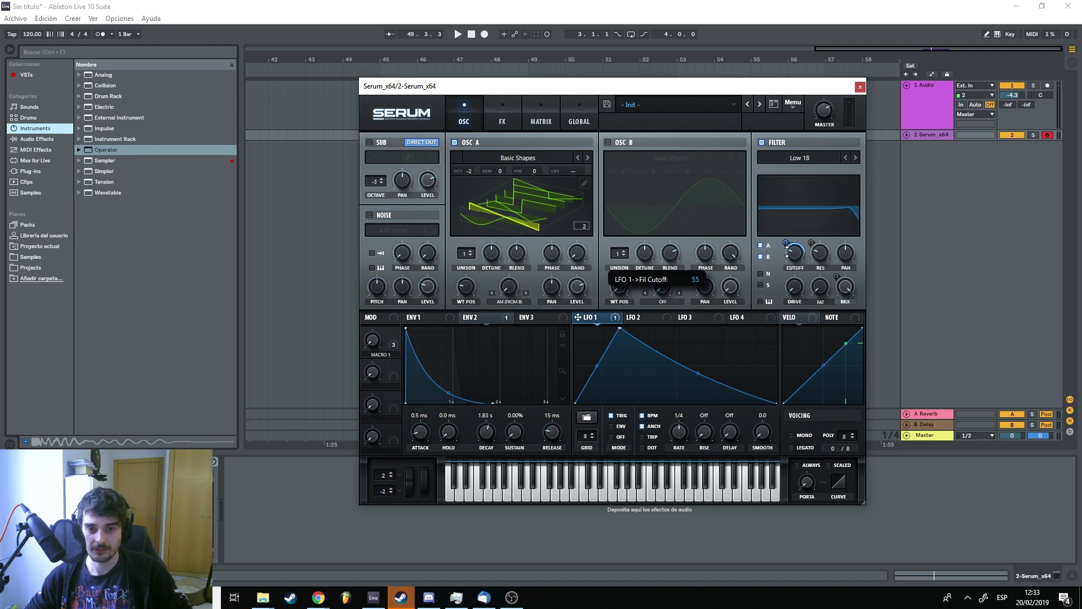
{"action": "right_click", "coordinate": [794, 251]}
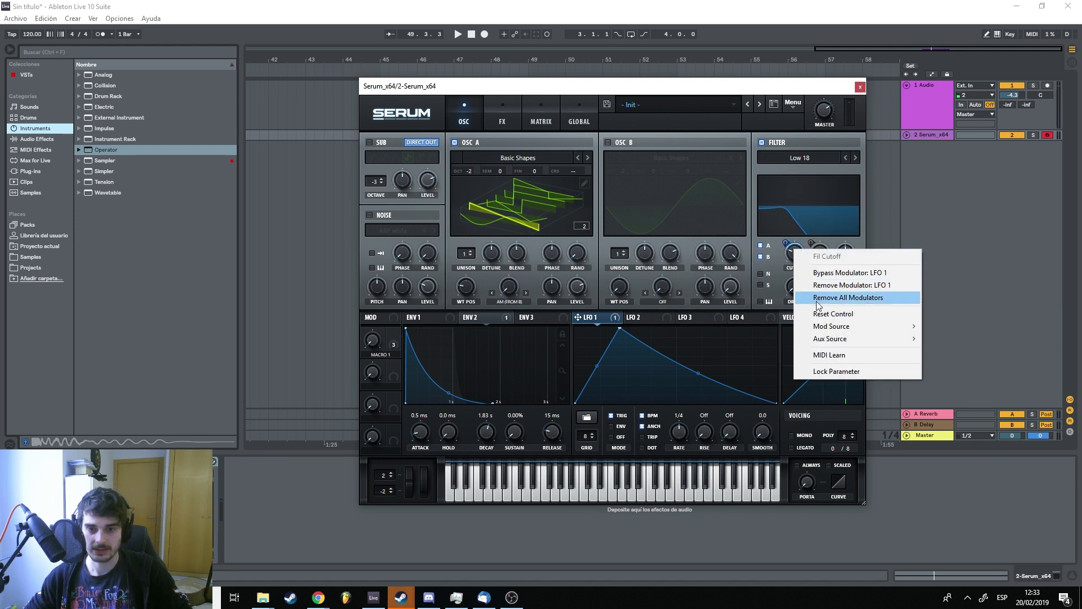
{"action": "left_click", "coordinate": [834, 297]}
{"action": "key", "text": "space"}
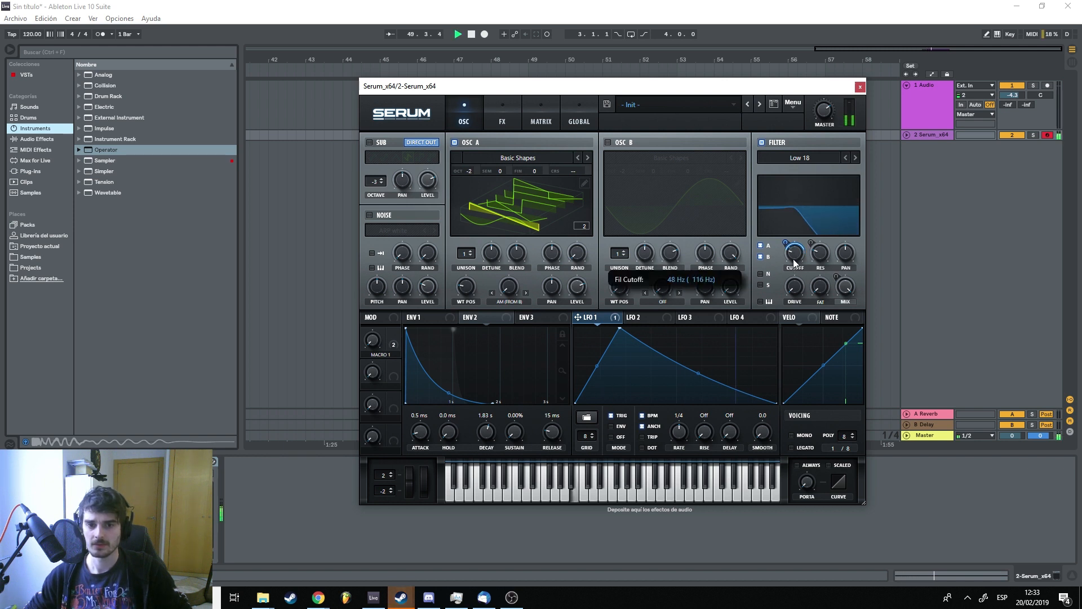
{"action": "left_click_drag", "start_coordinate": [619, 328], "coordinate": [653, 319]}
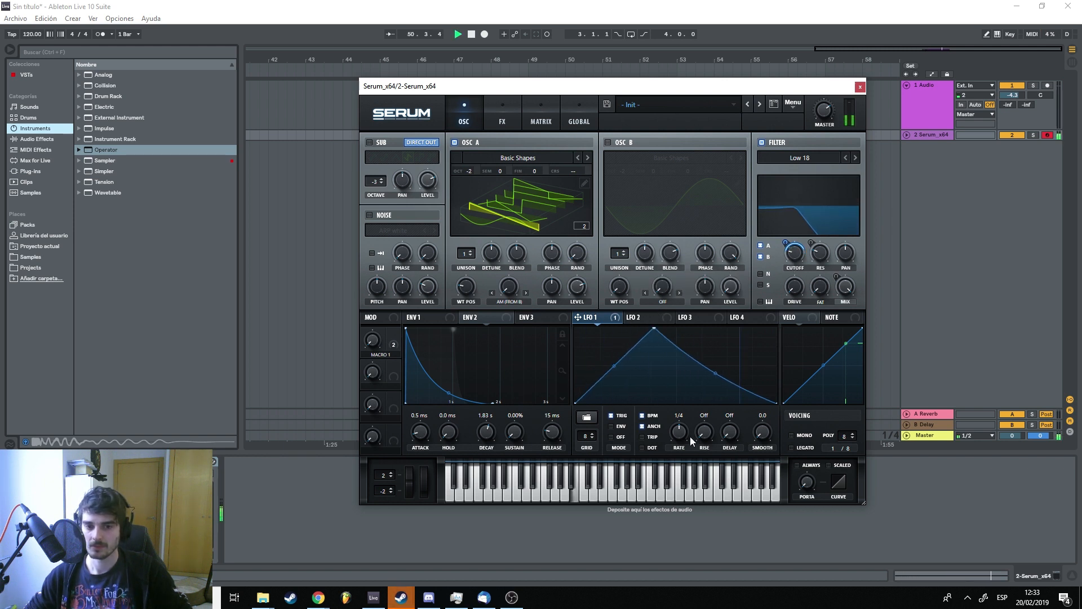
{"action": "key", "text": "space"}
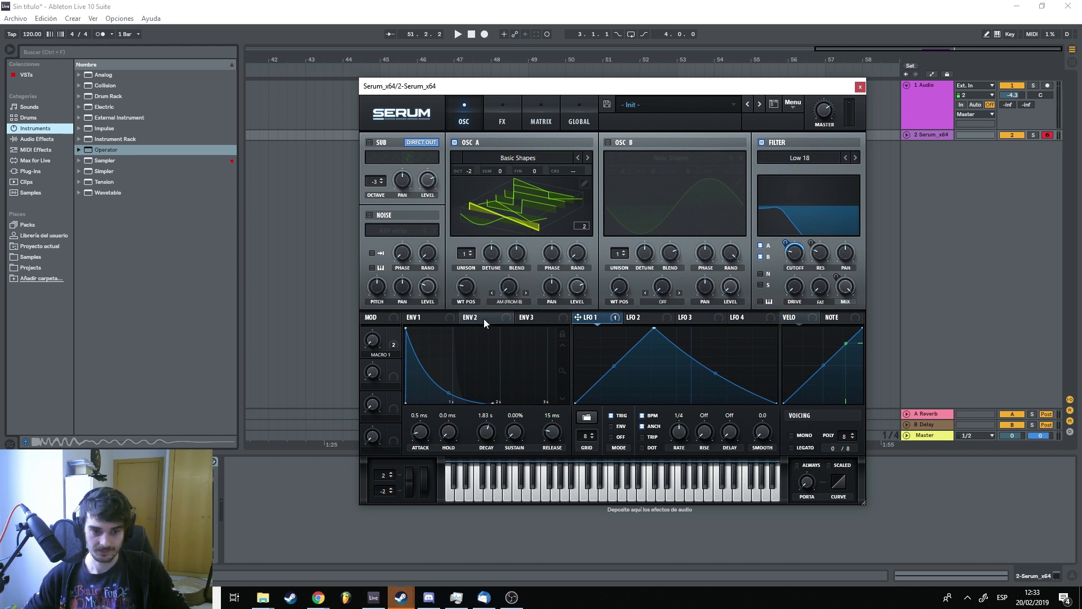
Shorten envelope 1's release to 118 ms
{"action": "left_click", "coordinate": [469, 319]}
{"action": "left_click", "coordinate": [443, 318]}
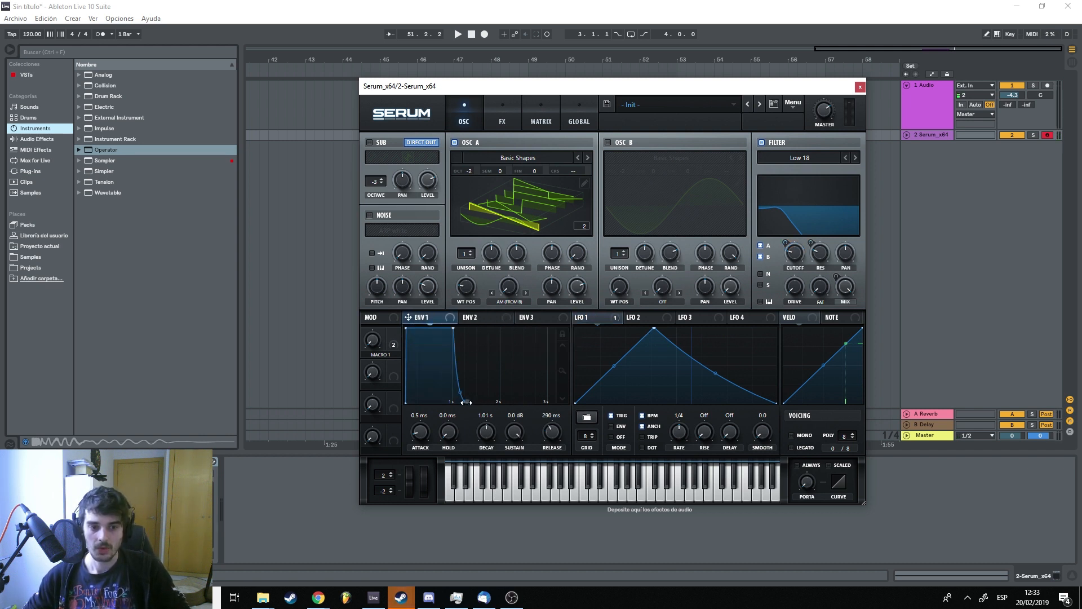
{"action": "left_click_drag", "start_coordinate": [465, 401], "coordinate": [458, 402]}
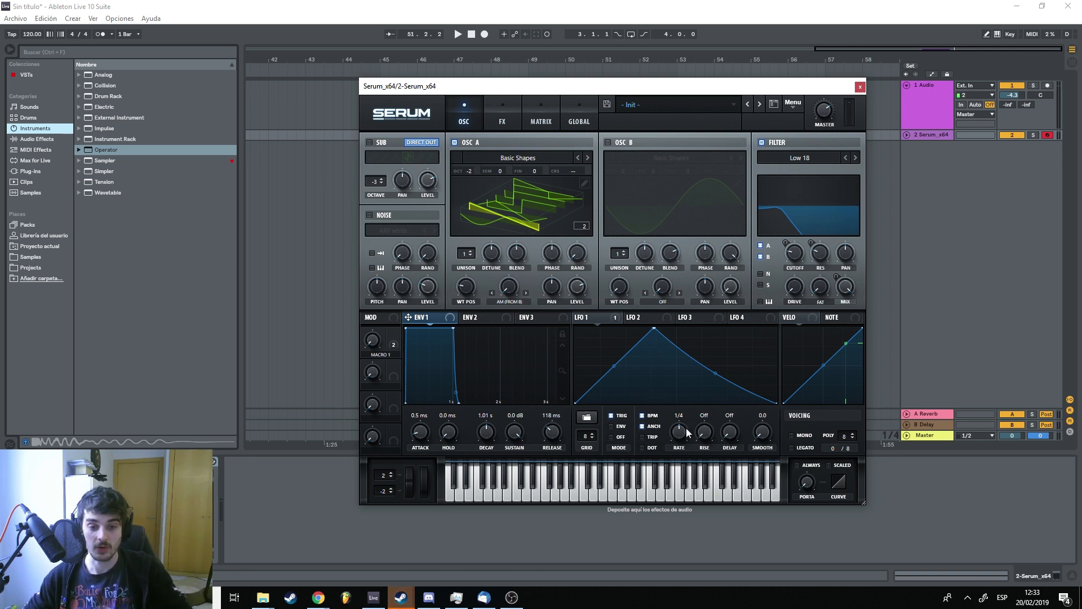
During playback, try LFO 1 with rate 1/8, rise 1/256, delay 1/16 and smooth 8.8
{"action": "key", "text": "space"}
{"action": "mouse_move", "coordinate": [683, 452]}
{"action": "left_mouse_down"}
{"action": "mouse_move", "coordinate": [688, 391]}
{"action": "mouse_move", "coordinate": [690, 431]}
{"action": "mouse_move", "coordinate": [716, 343]}
{"action": "mouse_move", "coordinate": [711, 431]}
{"action": "mouse_move", "coordinate": [734, 408]}
{"action": "mouse_move", "coordinate": [756, 423]}
{"action": "left_mouse_up"}
{"action": "key", "text": "space"}
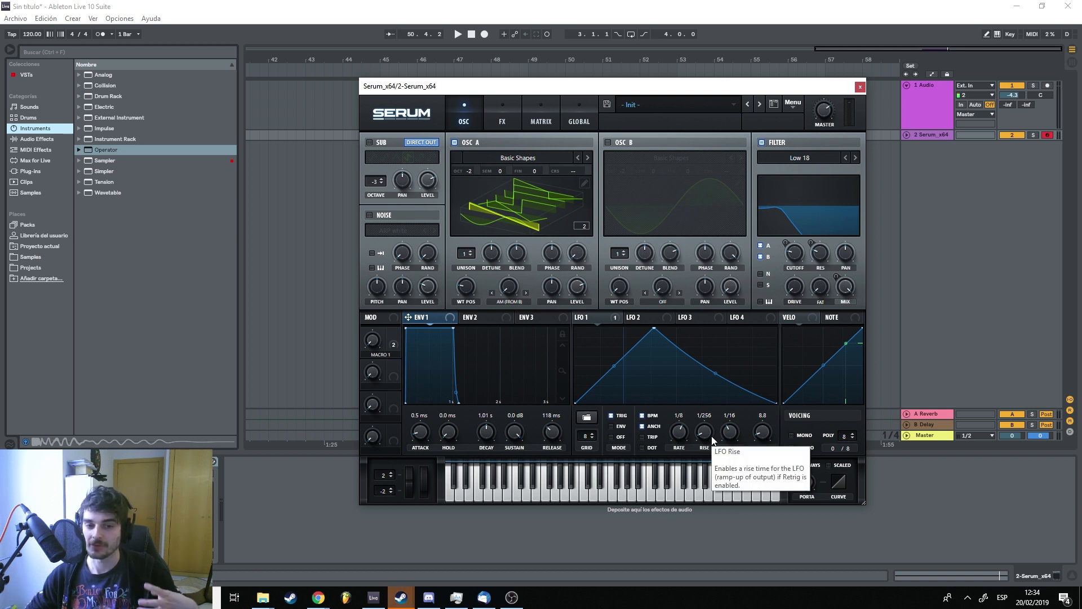
Return LFO 1's delay and rise to Off and its smooth to 0.0, briefly retrying a 1/256 rise
{"action": "left_click_drag", "start_coordinate": [734, 438], "coordinate": [729, 477]}
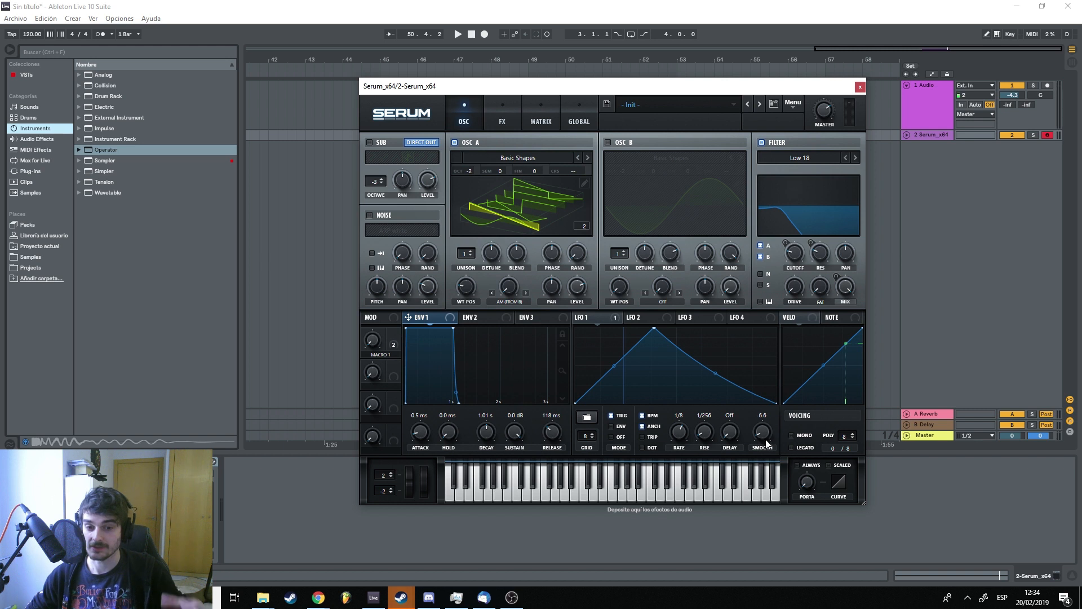
{"action": "left_click_drag", "start_coordinate": [762, 433], "coordinate": [761, 478]}
{"action": "left_click_drag", "start_coordinate": [704, 433], "coordinate": [708, 485]}
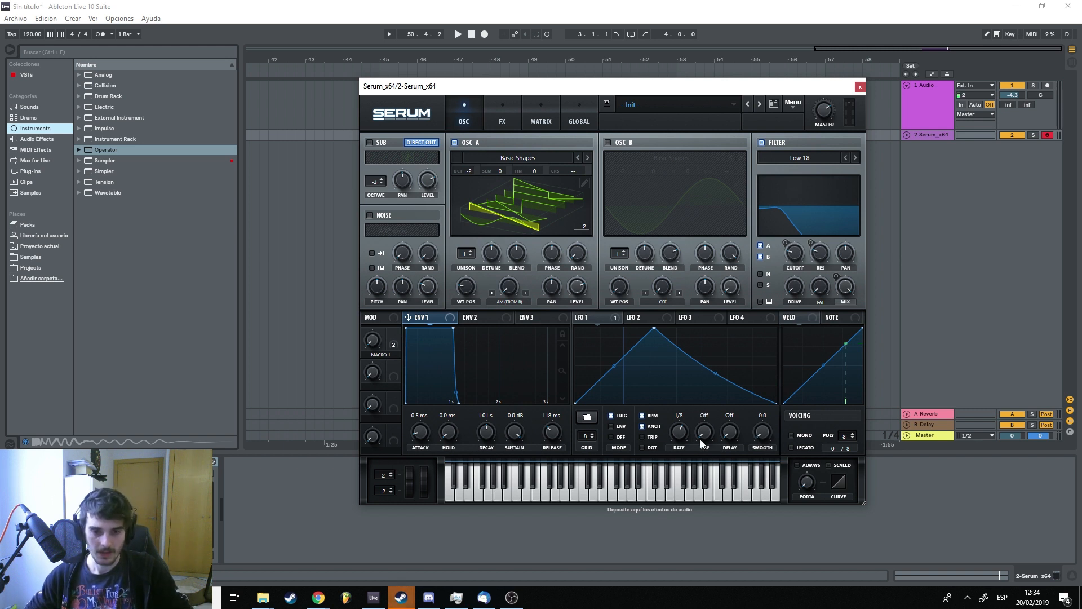
{"action": "left_click_drag", "start_coordinate": [702, 432], "coordinate": [701, 429]}
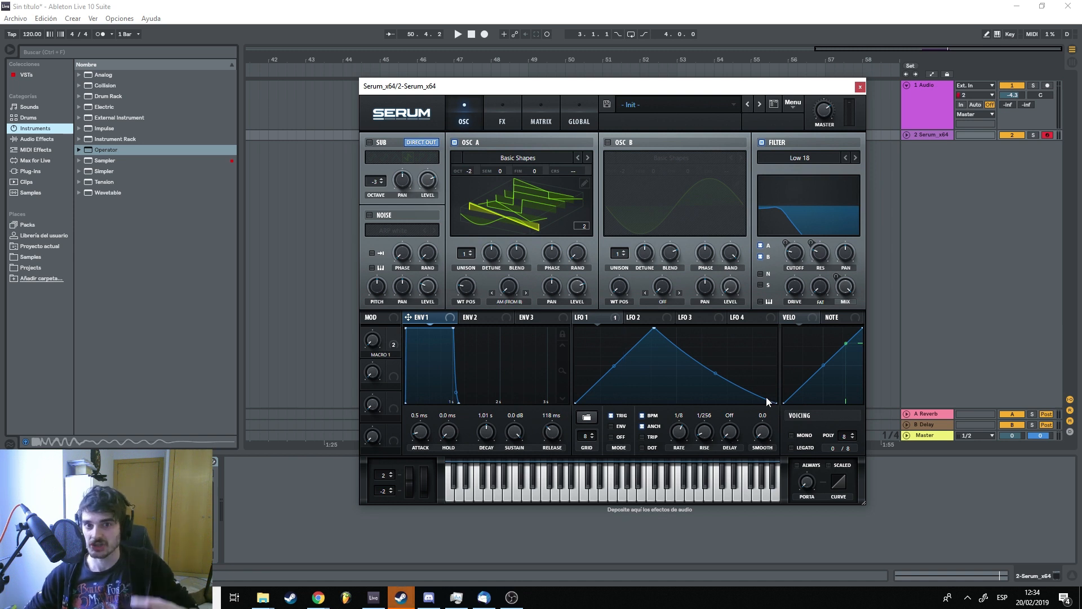
{"action": "double_click", "coordinate": [704, 431]}
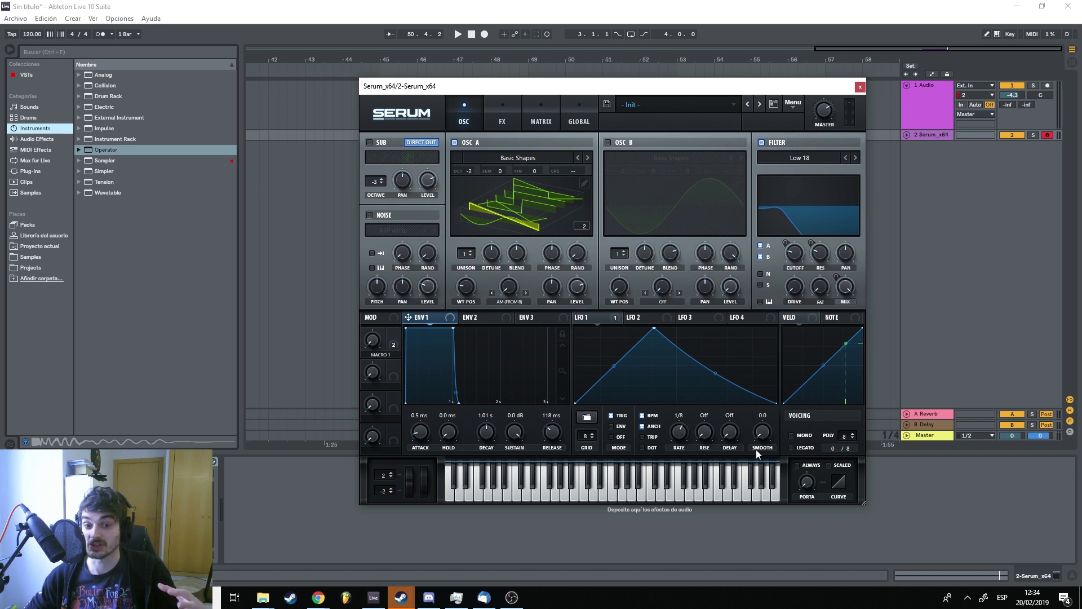
Reshape LFO 1 into a rounded hump by adding a point on each slope, bending the curves and lowering the peak
{"action": "double_click", "coordinate": [728, 364]}
{"action": "left_click_drag", "start_coordinate": [728, 364], "coordinate": [743, 399]}
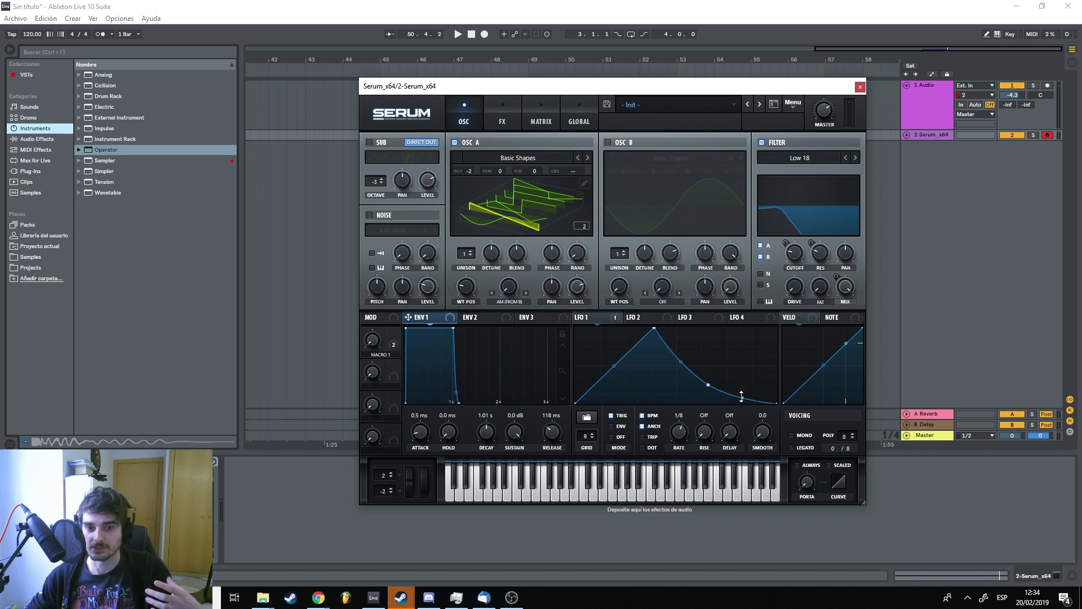
{"action": "left_click_drag", "start_coordinate": [681, 361], "coordinate": [673, 353]}
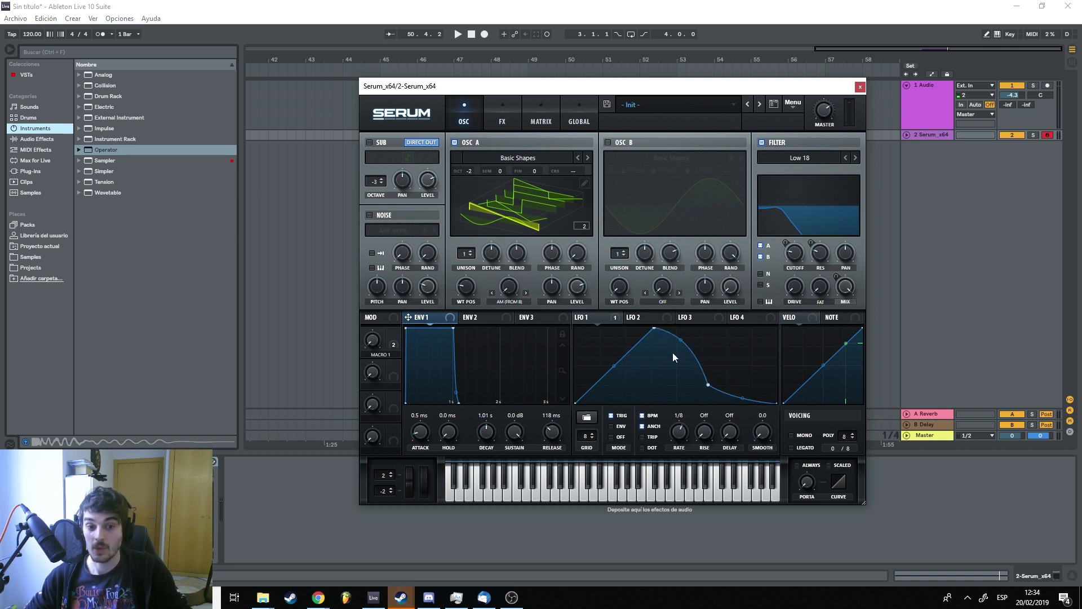
{"action": "double_click", "coordinate": [604, 375]}
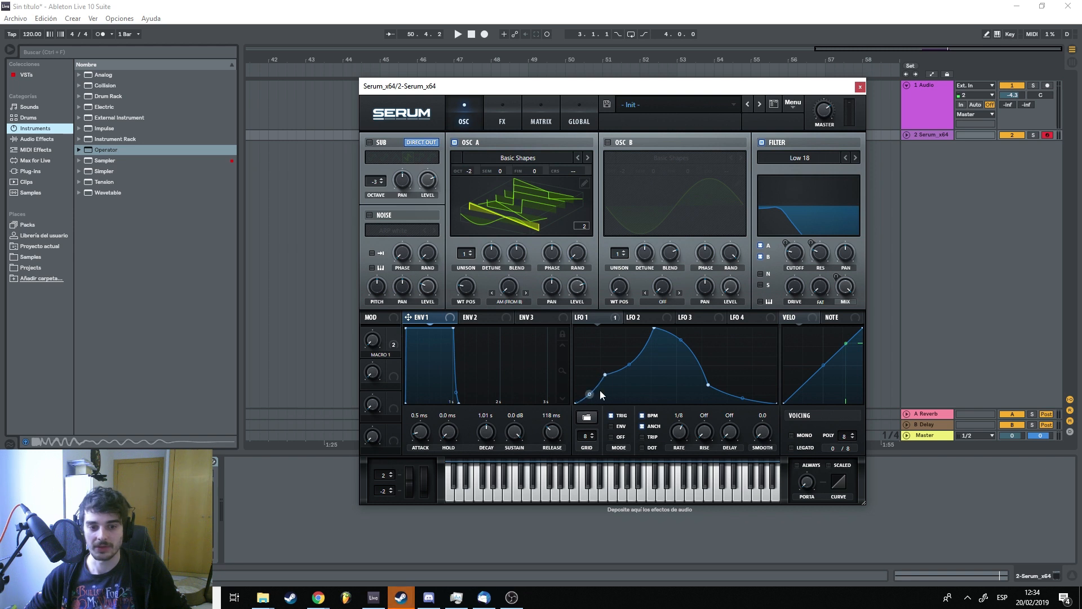
{"action": "left_click_drag", "start_coordinate": [653, 332], "coordinate": [652, 338]}
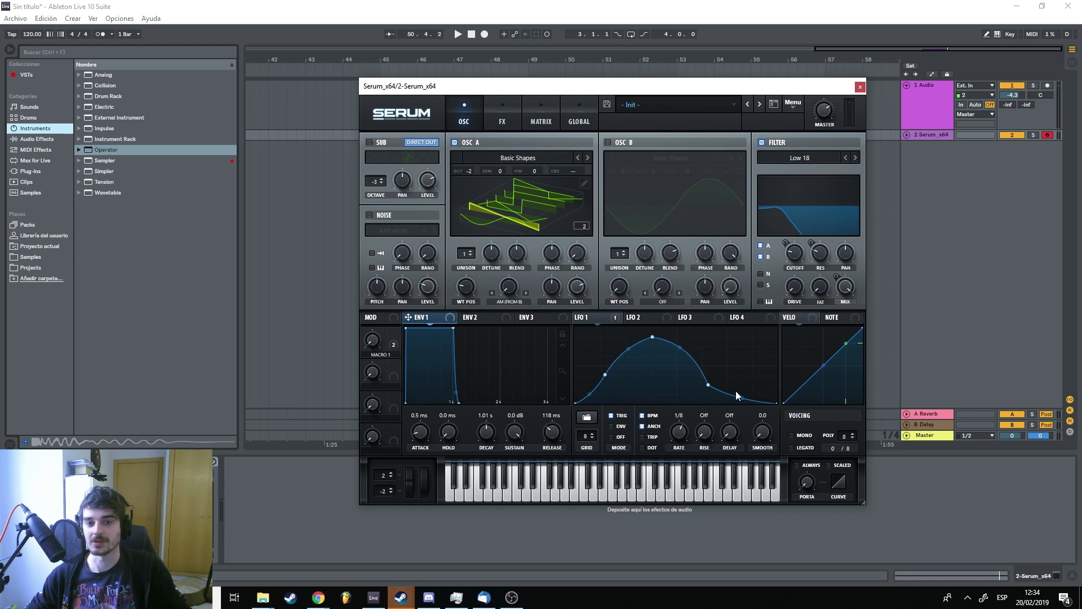
Compare LFO 1's rate with BPM sync on and off, leaving sync off and the rate at 1.8 Hz
{"action": "left_click", "coordinate": [645, 418]}
{"action": "left_click", "coordinate": [644, 417]}
{"action": "left_click", "coordinate": [643, 417]}
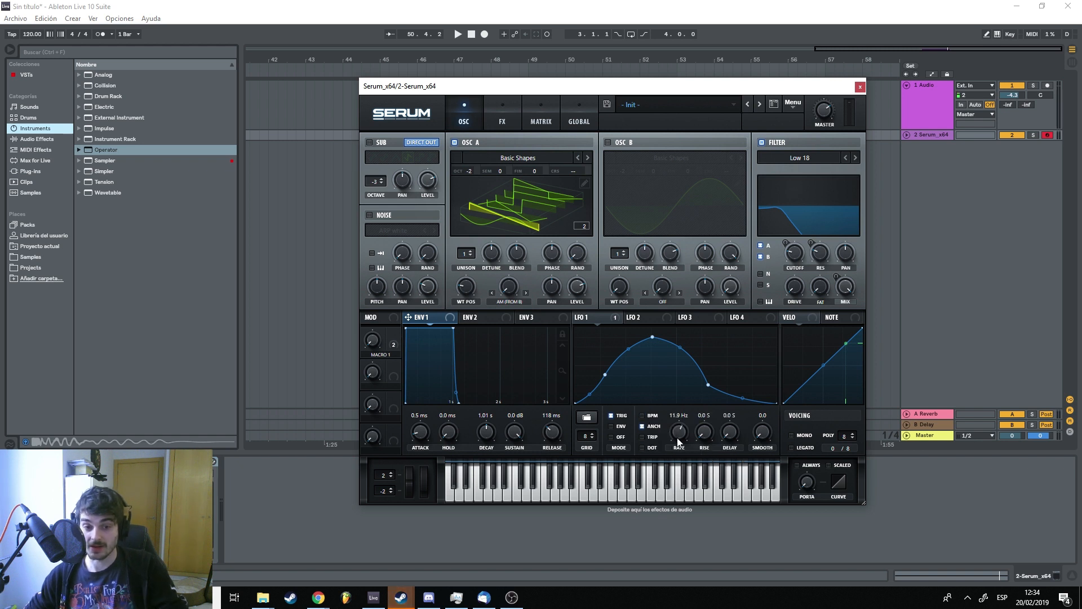
{"action": "left_click_drag", "start_coordinate": [678, 439], "coordinate": [681, 437]}
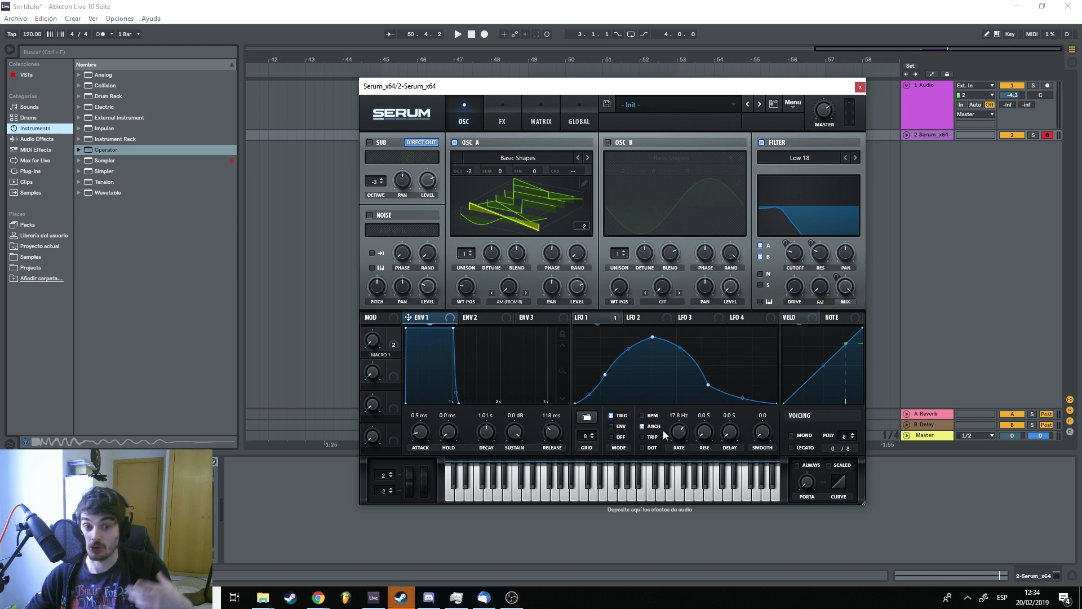
{"action": "left_click", "coordinate": [644, 417]}
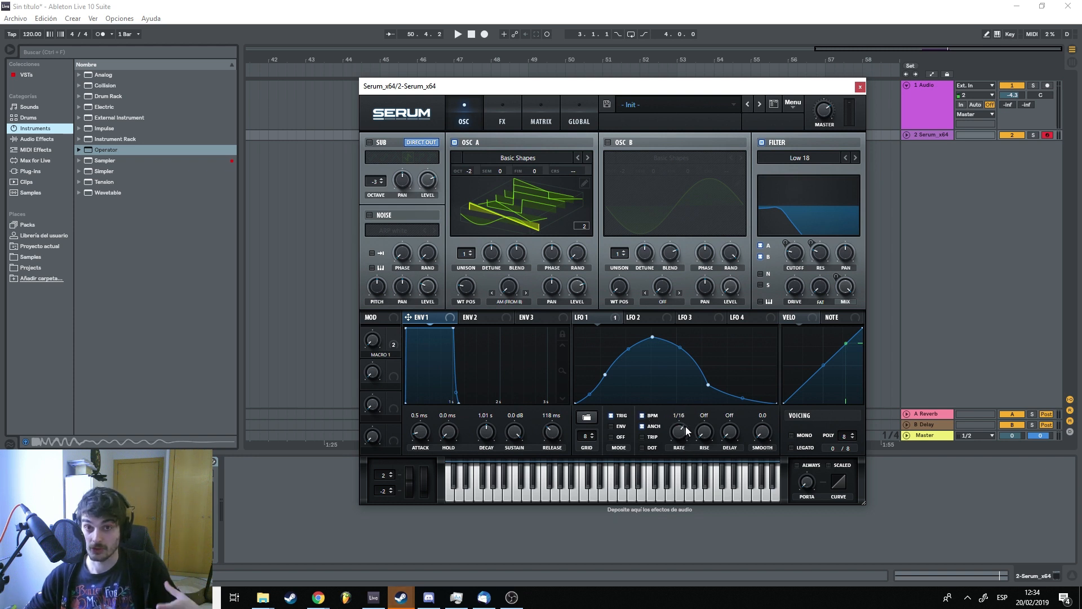
{"action": "left_click", "coordinate": [642, 415]}
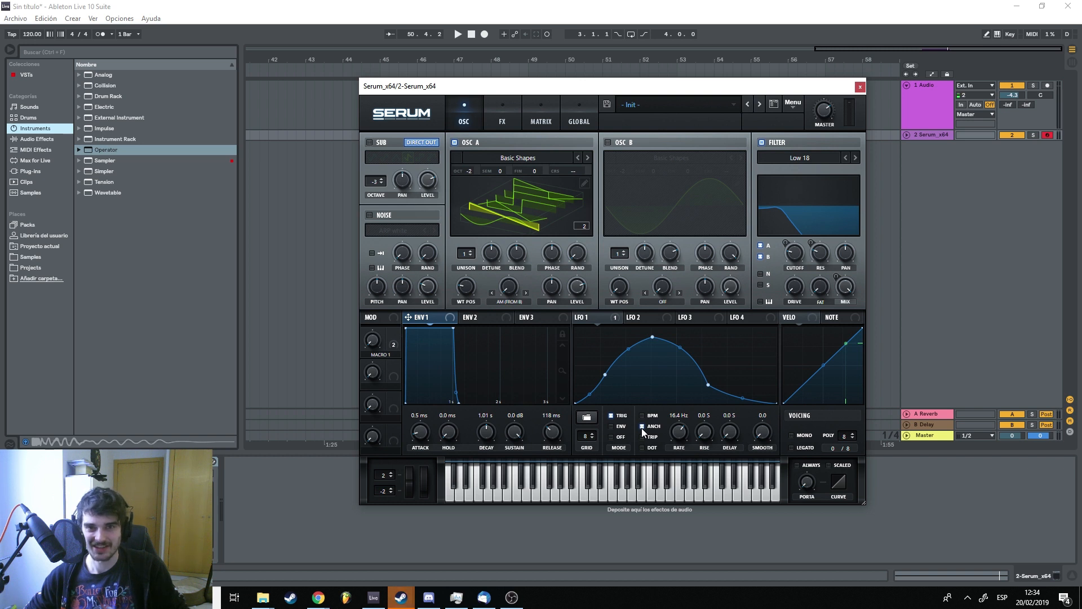
{"action": "left_click_drag", "start_coordinate": [680, 438], "coordinate": [674, 479]}
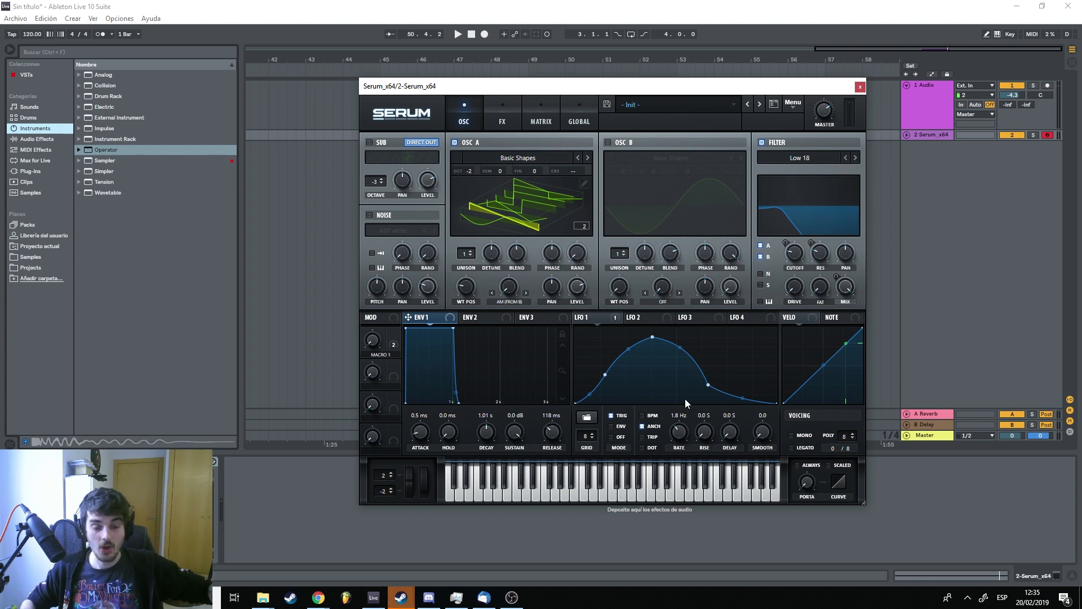
Turn on BPM sync for LFO 1, audition triplet rates 1/4 and 1/16 plus dotted timing, and settle on a straight 1/8 rate
{"action": "left_click", "coordinate": [642, 436]}
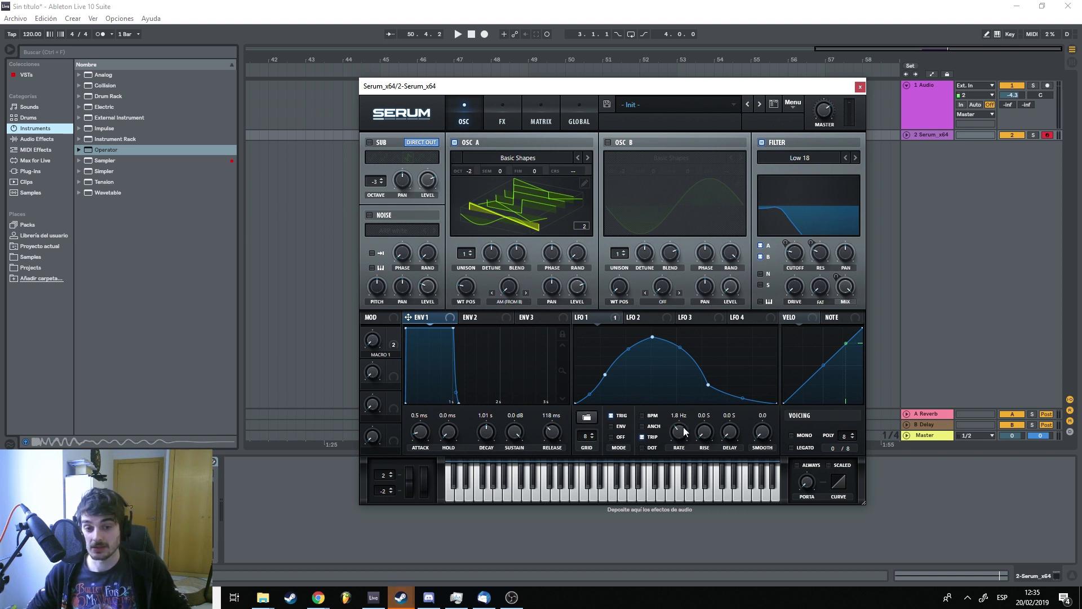
{"action": "left_click", "coordinate": [642, 416]}
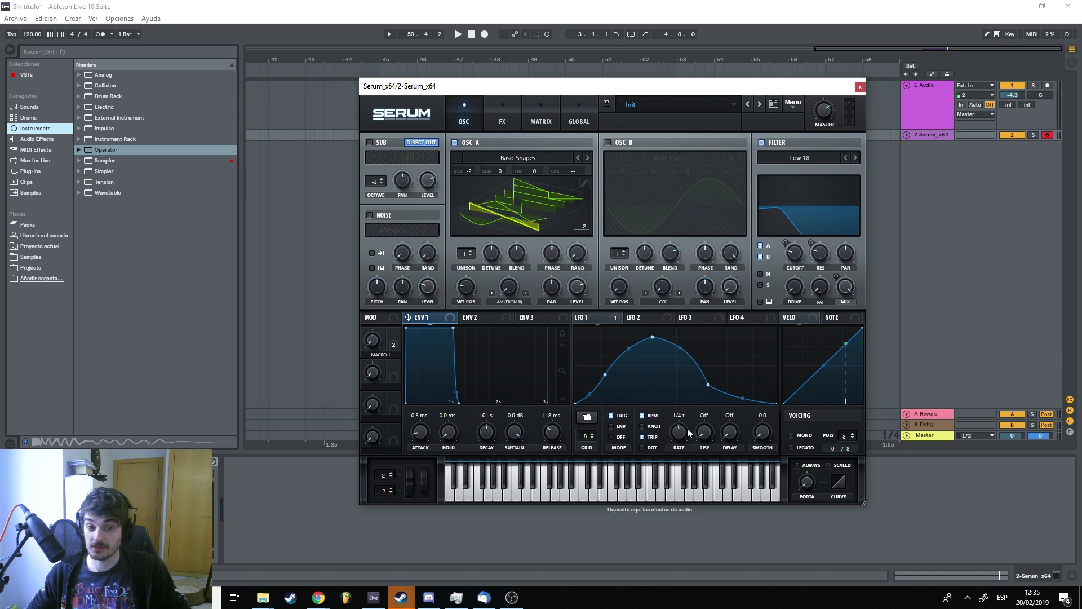
{"action": "key", "text": "space"}
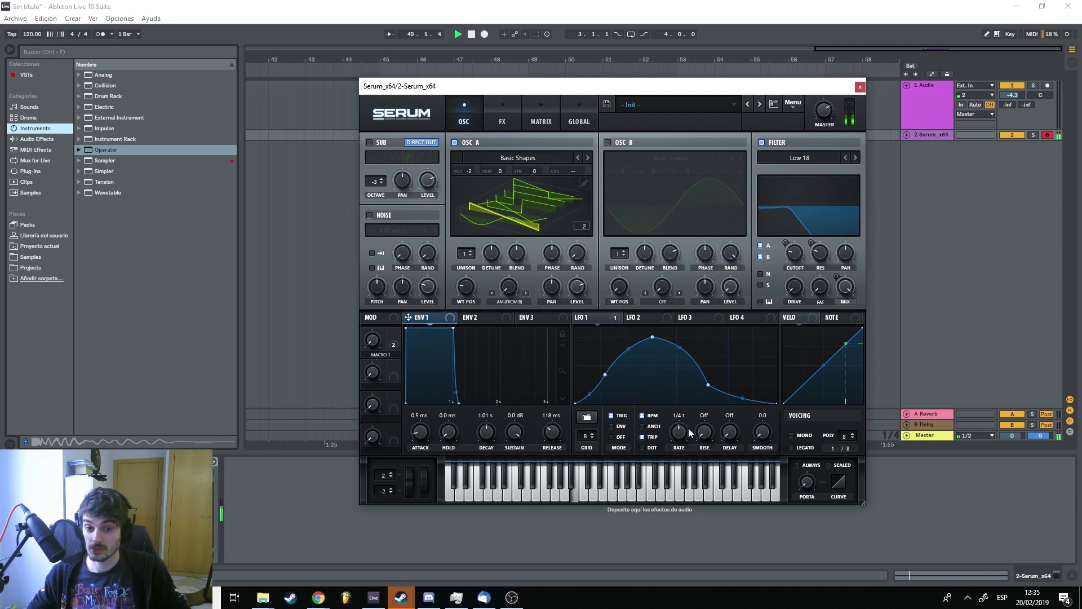
{"action": "key", "text": "space"}
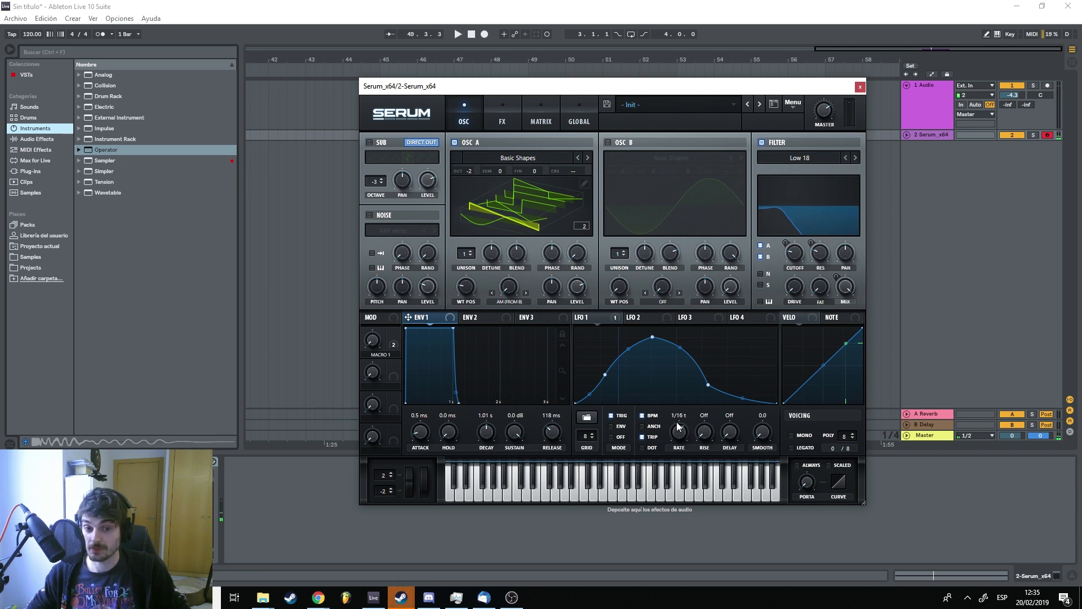
{"action": "key", "text": "space"}
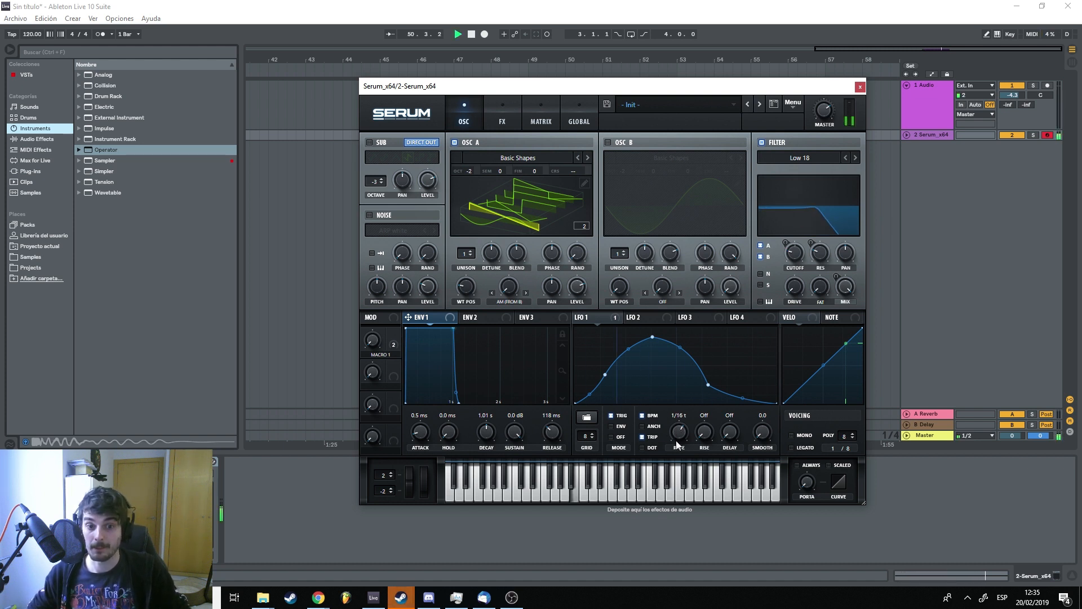
{"action": "key", "text": "space"}
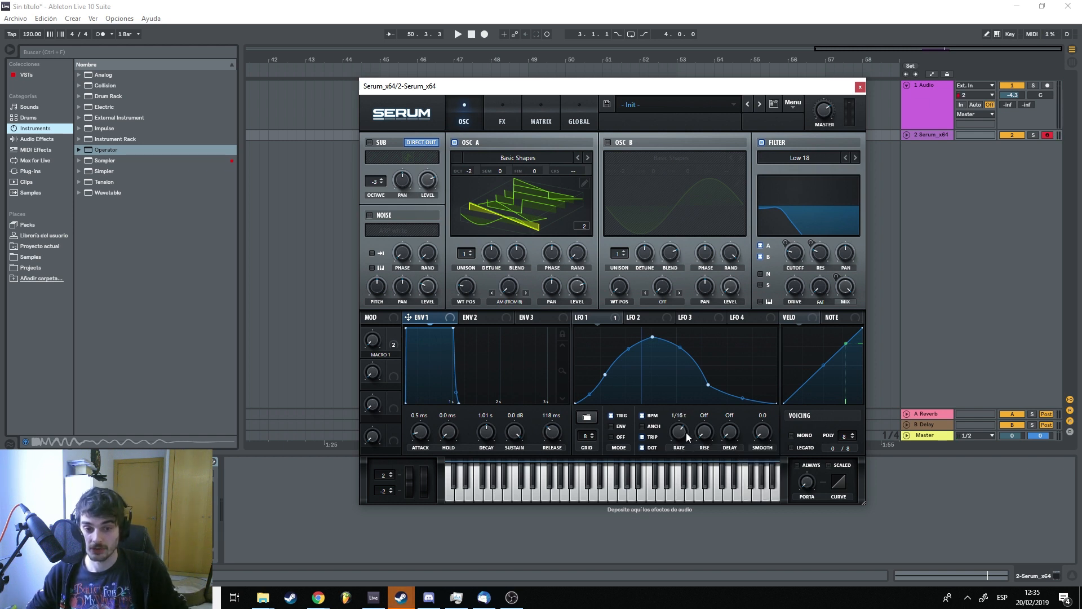
{"action": "key", "text": "space"}
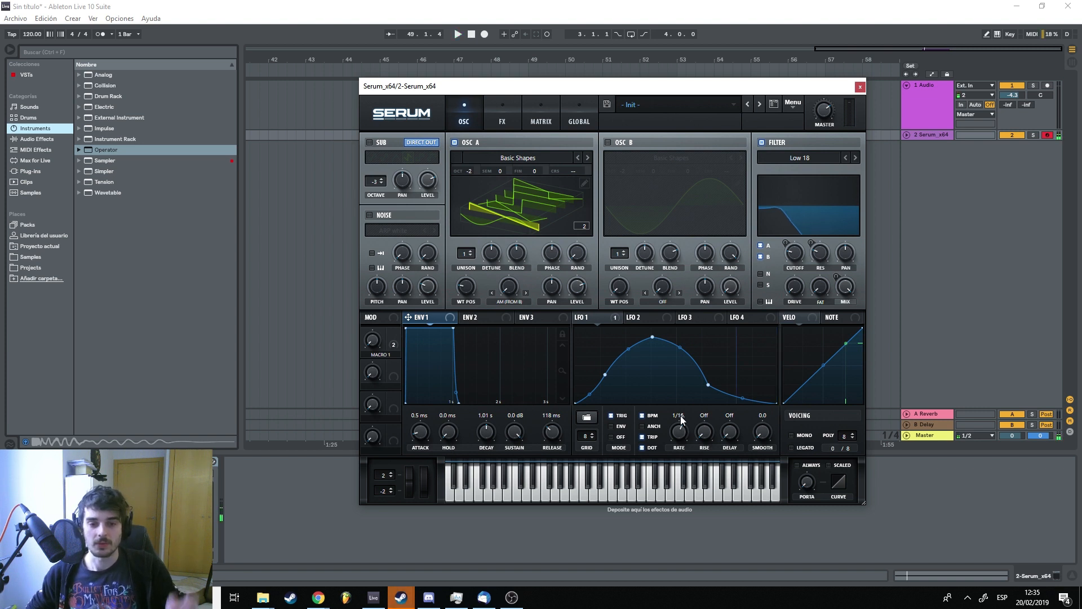
{"action": "left_click", "coordinate": [646, 448]}
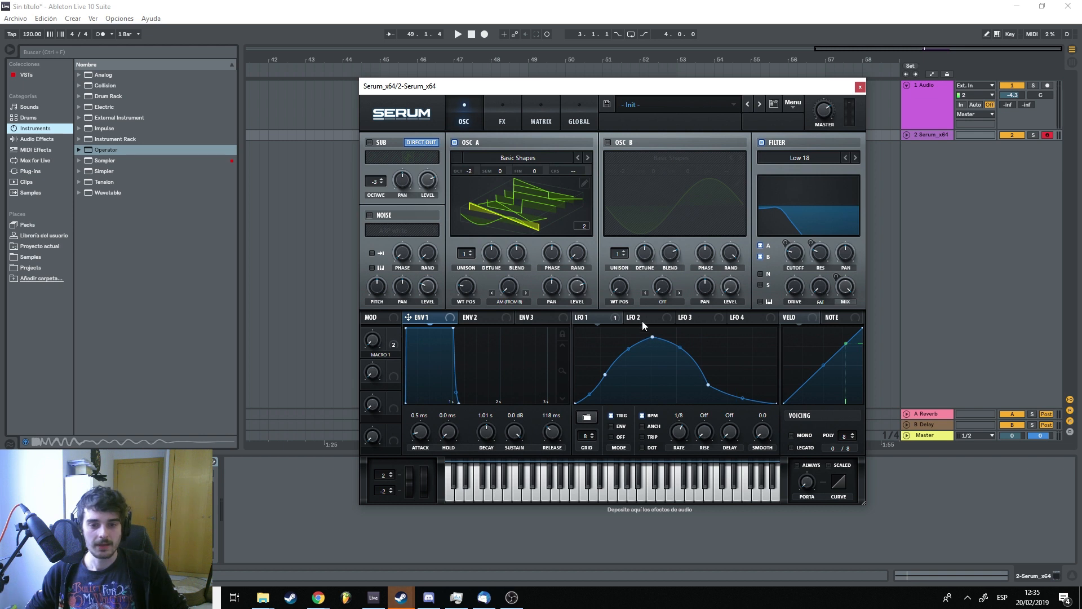
Glance through the LFO slots and assign velocity as a modulation source to the filter cutoff
{"action": "left_click", "coordinate": [699, 317]}
{"action": "left_click", "coordinate": [611, 317]}
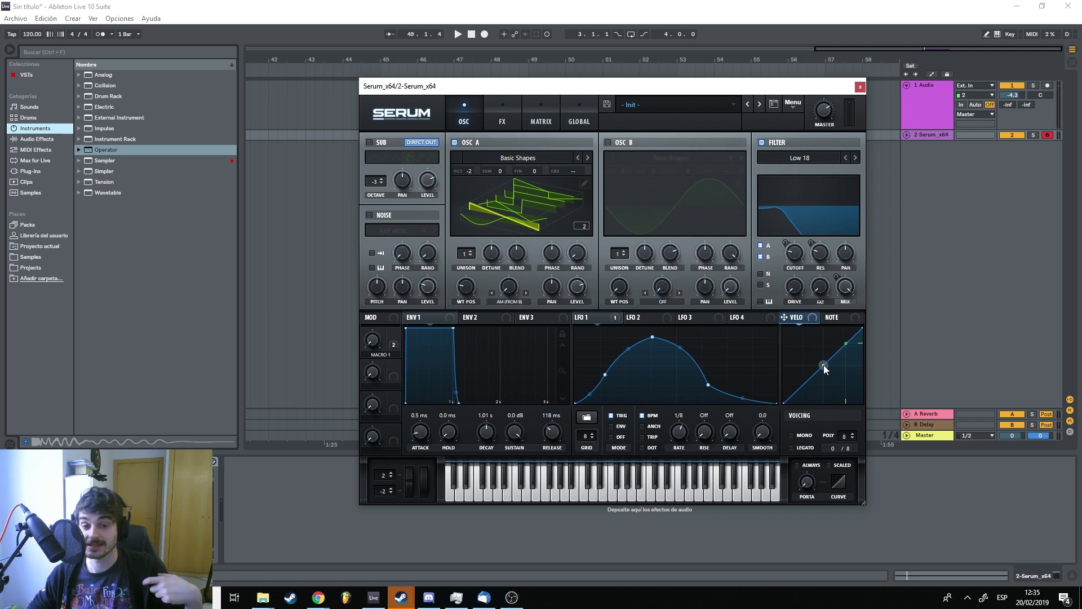
{"action": "left_click_drag", "start_coordinate": [797, 322], "coordinate": [790, 251]}
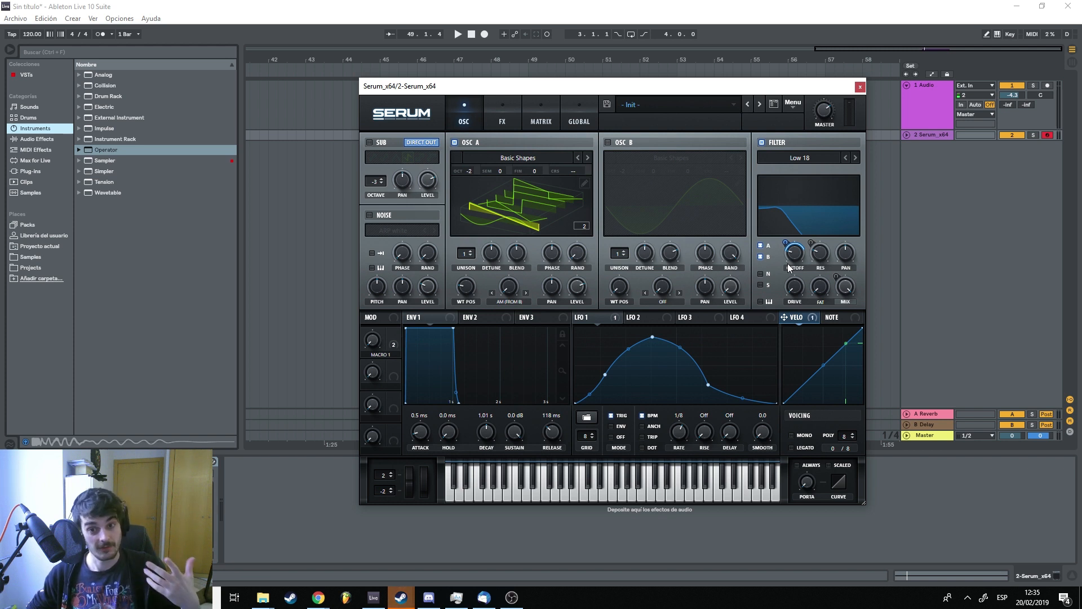
Show the Note modulation curve and assign Note as a source to oscillator A's wavetable position
{"action": "left_click", "coordinate": [832, 317]}
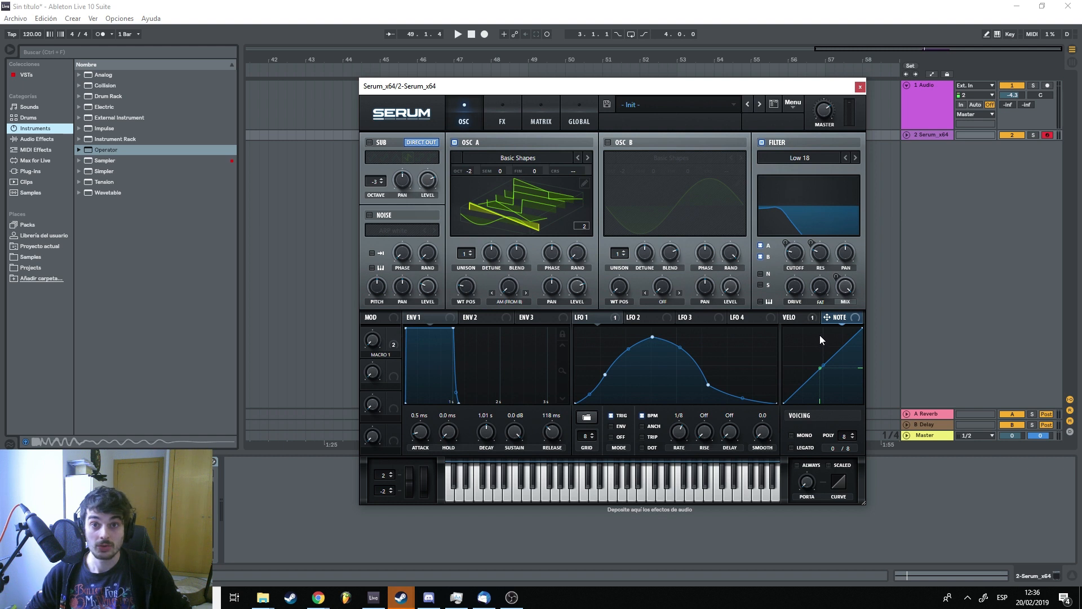
{"action": "left_click_drag", "start_coordinate": [811, 278], "coordinate": [800, 257]}
{"action": "left_click_drag", "start_coordinate": [844, 310], "coordinate": [464, 287]}
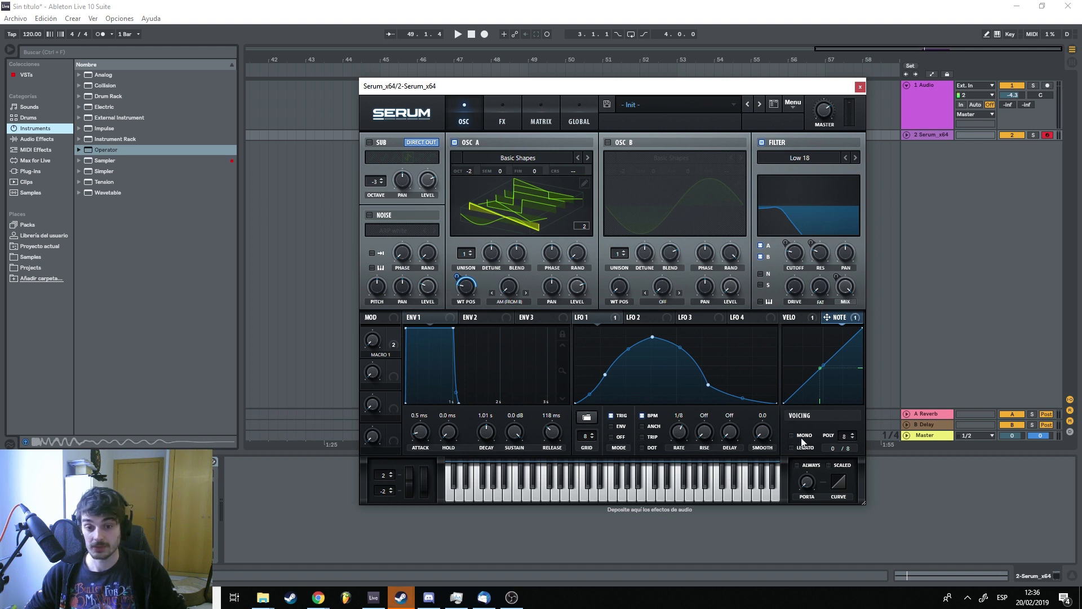
Enable Mono and Legato voicing, and look over the portamento's Scaled option and curve
{"action": "mouse_move", "coordinate": [848, 439]}
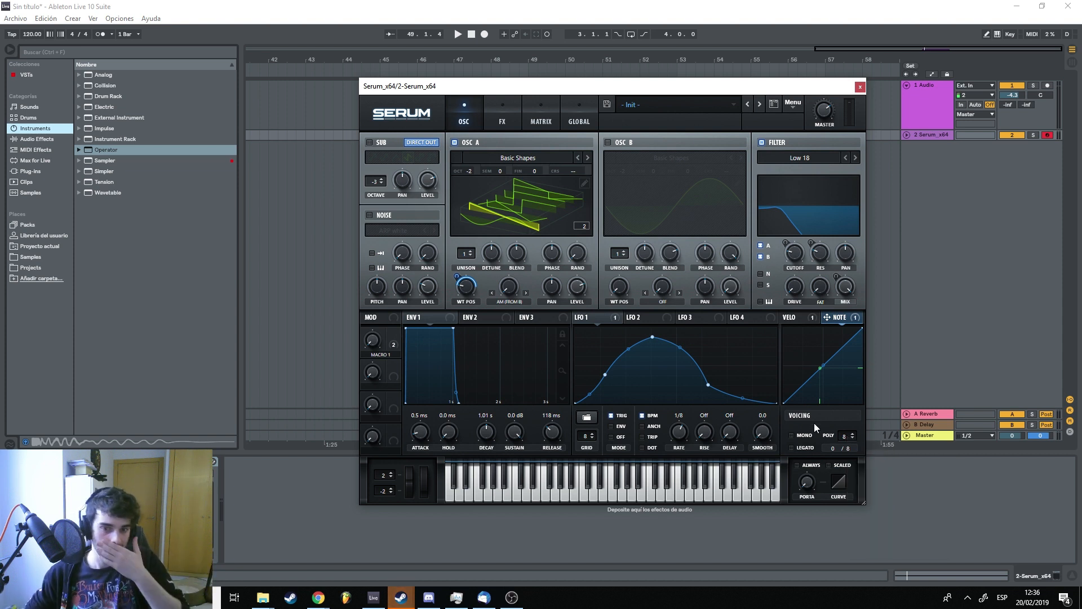
{"action": "left_click", "coordinate": [804, 436]}
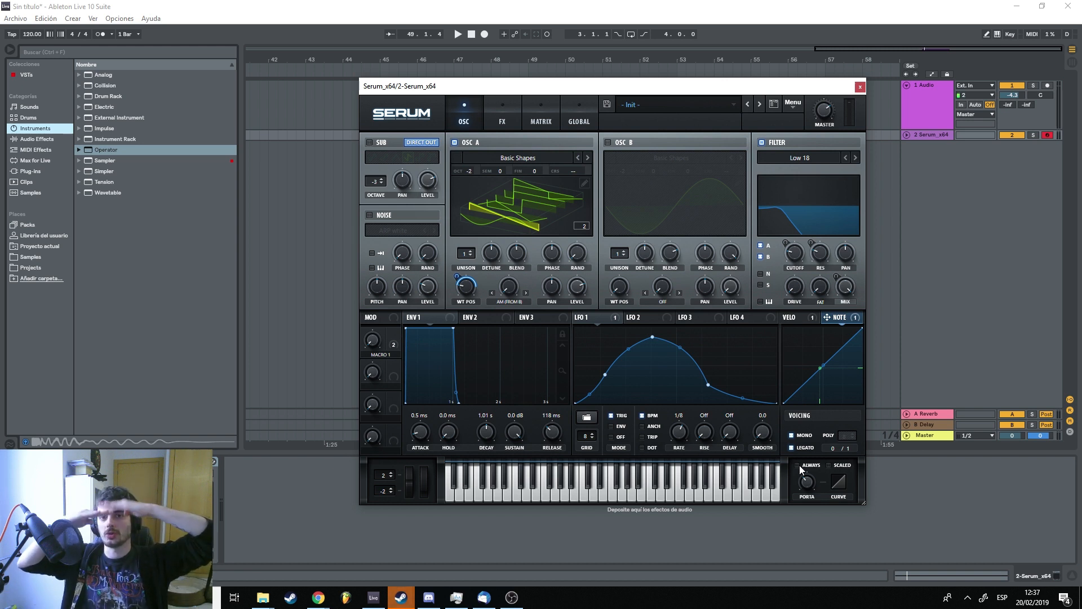
{"action": "left_click", "coordinate": [831, 467]}
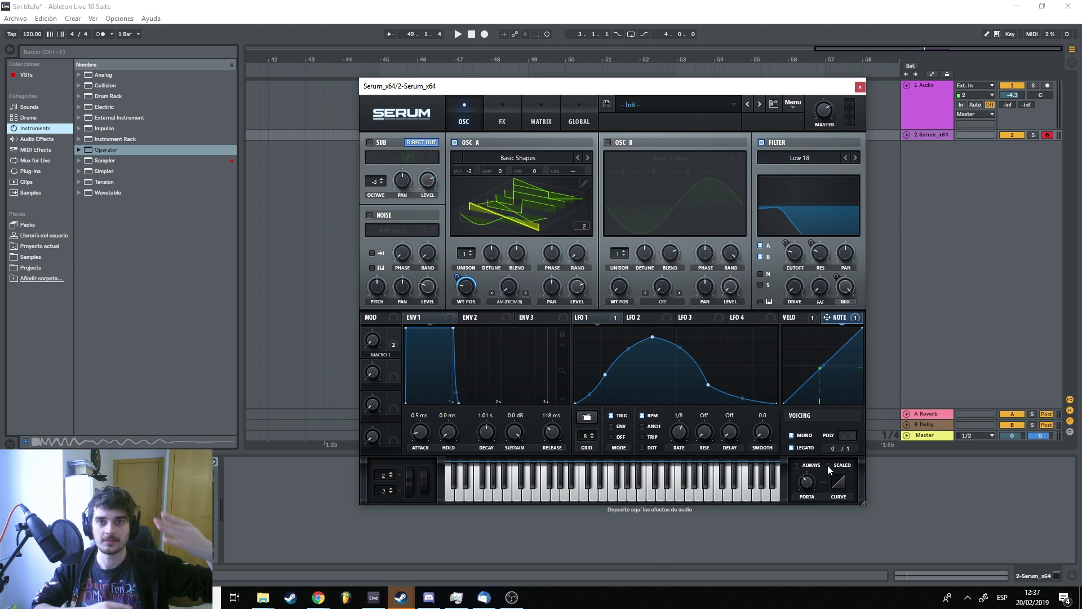
{"action": "mouse_move", "coordinate": [835, 484]}
{"action": "left_mouse_down"}
{"action": "mouse_move", "coordinate": [838, 465]}
{"action": "mouse_move", "coordinate": [842, 496]}
{"action": "mouse_move", "coordinate": [839, 484]}
{"action": "left_mouse_up"}
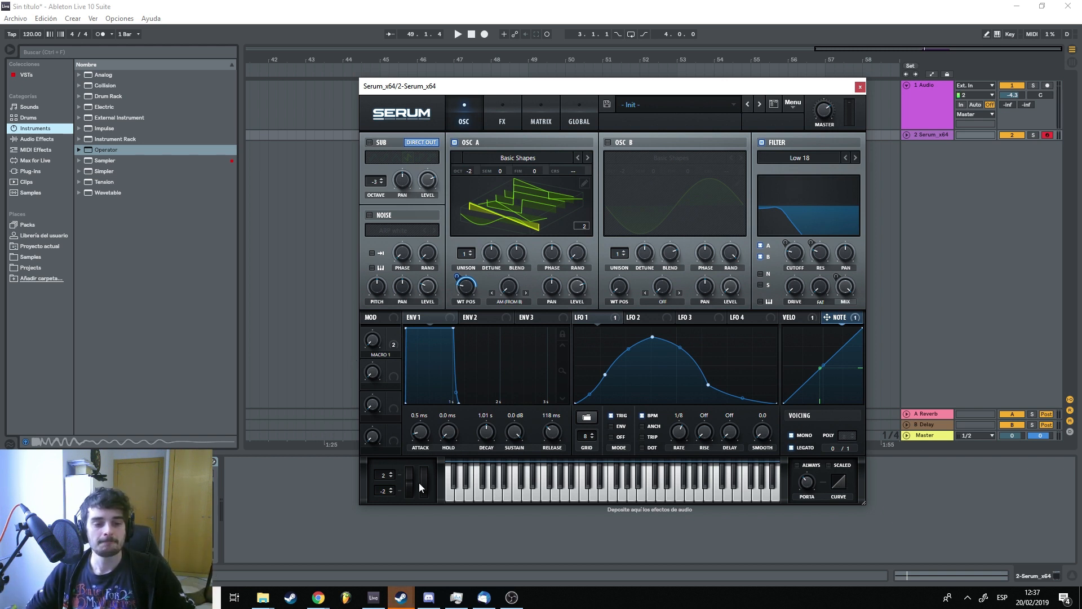
Test the pitch bend and mod wheels around a short playback, briefly raising the upward bend range to 4 semitones before restoring 2
{"action": "left_click_drag", "start_coordinate": [409, 484], "coordinate": [408, 501]}
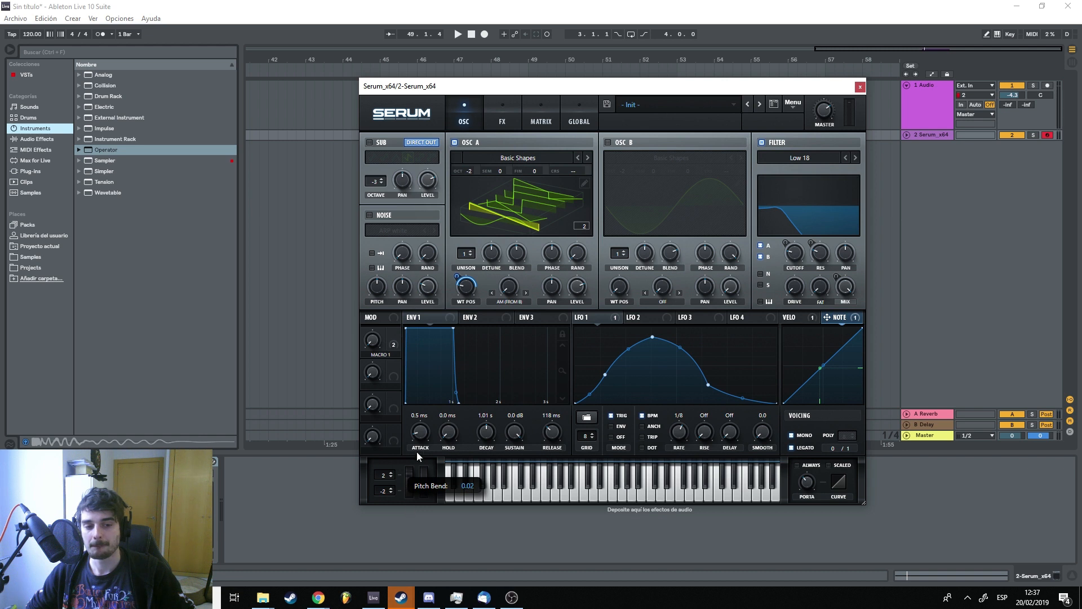
{"action": "left_click", "coordinate": [392, 474]}
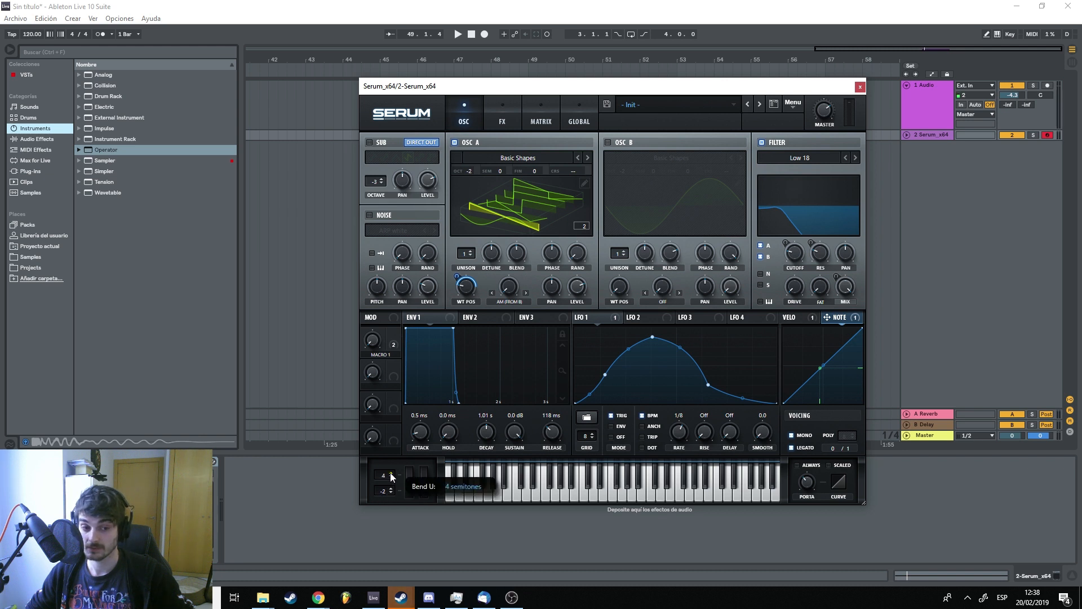
{"action": "left_click", "coordinate": [390, 478]}
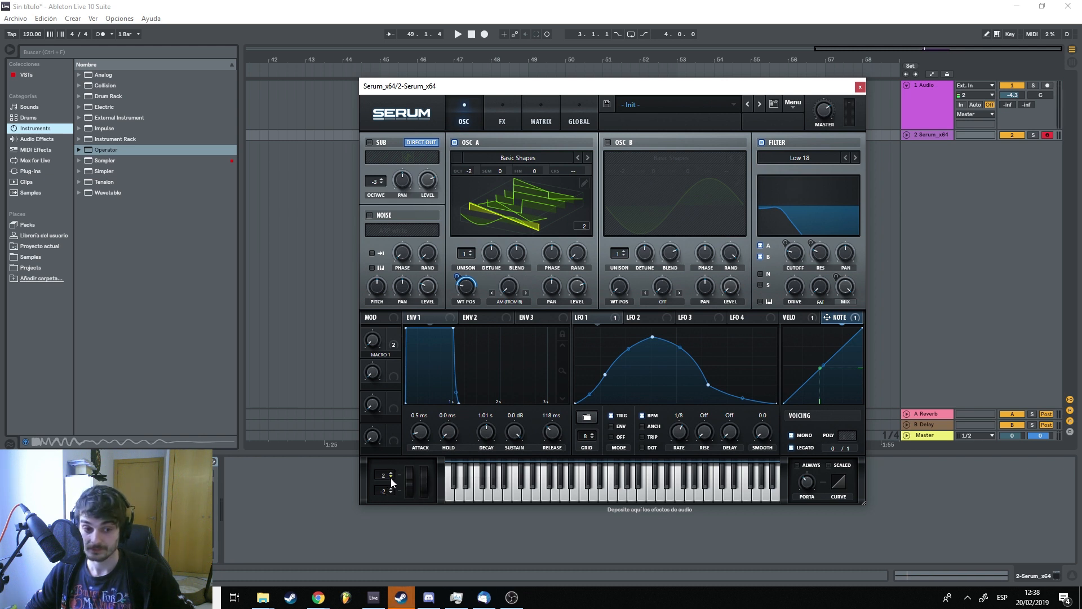
{"action": "key", "text": "space"}
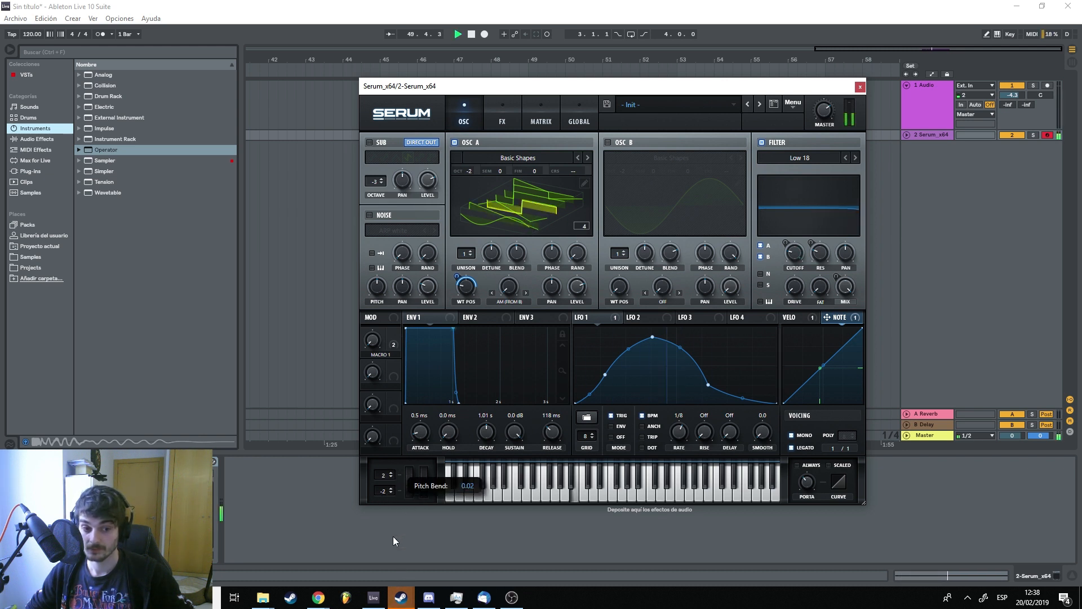
{"action": "key", "text": "space"}
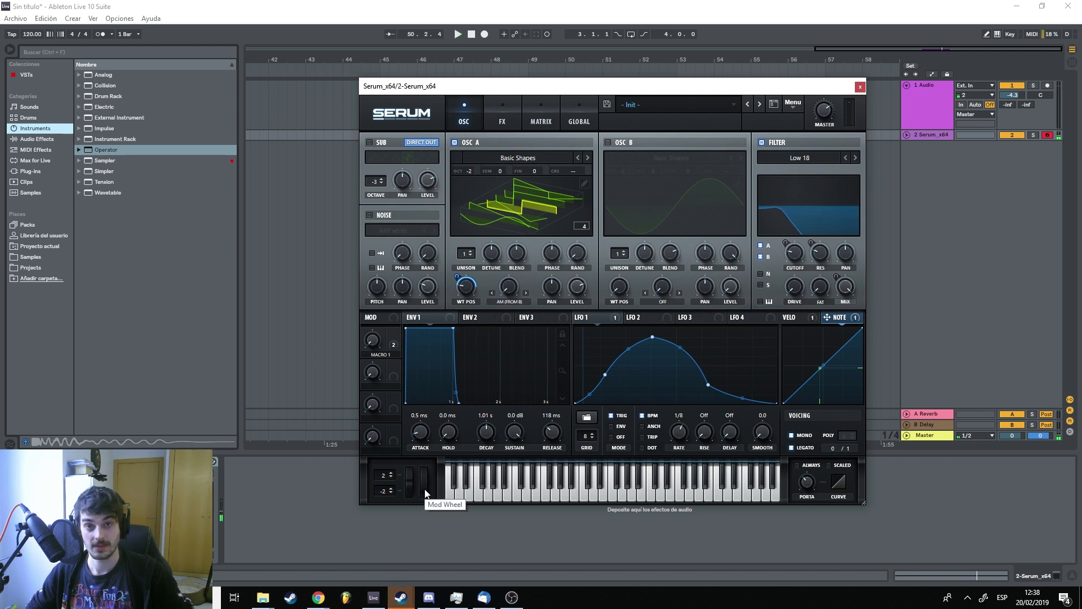
{"action": "mouse_move", "coordinate": [424, 492]}
{"action": "left_mouse_down"}
{"action": "mouse_move", "coordinate": [421, 472]}
{"action": "mouse_move", "coordinate": [420, 492]}
{"action": "left_mouse_up"}
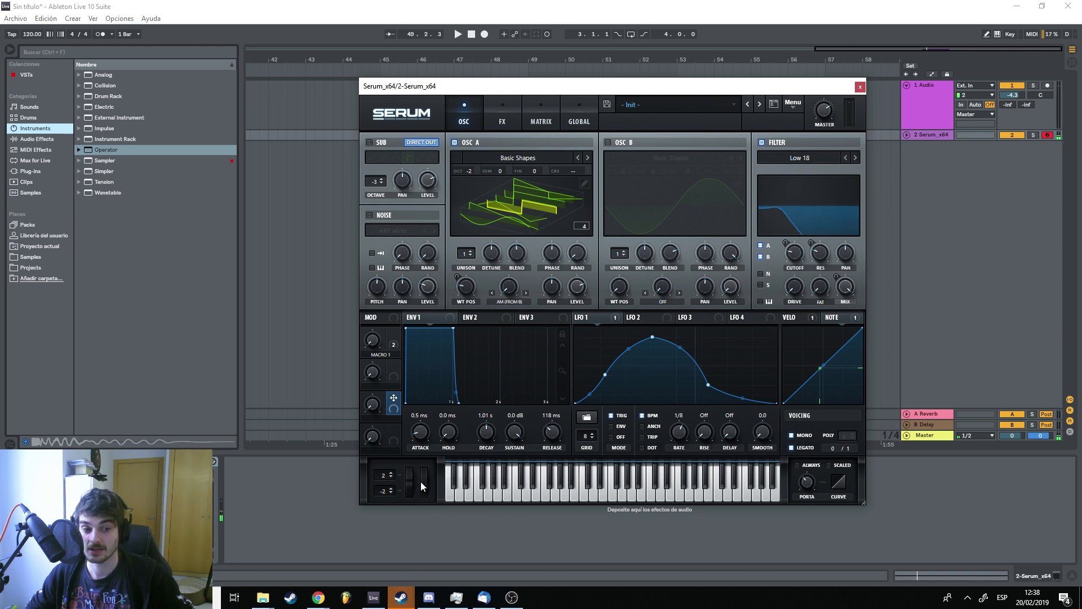
{"action": "left_click_drag", "start_coordinate": [422, 482], "coordinate": [428, 468]}
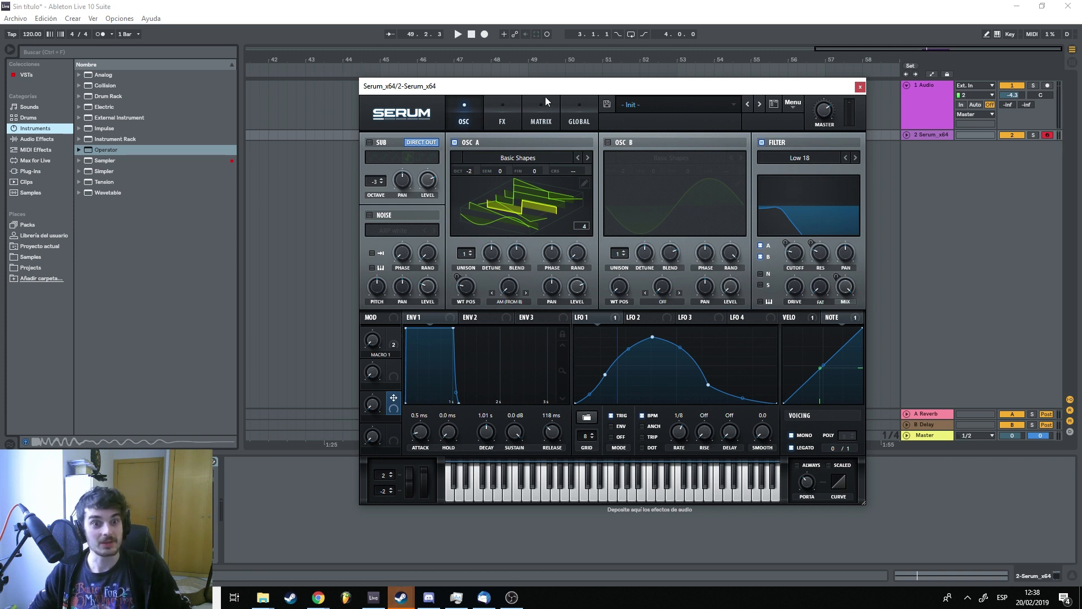
Open the effects section and briefly switch Hyper/Dimension on to examine its controls
{"action": "left_click", "coordinate": [515, 111]}
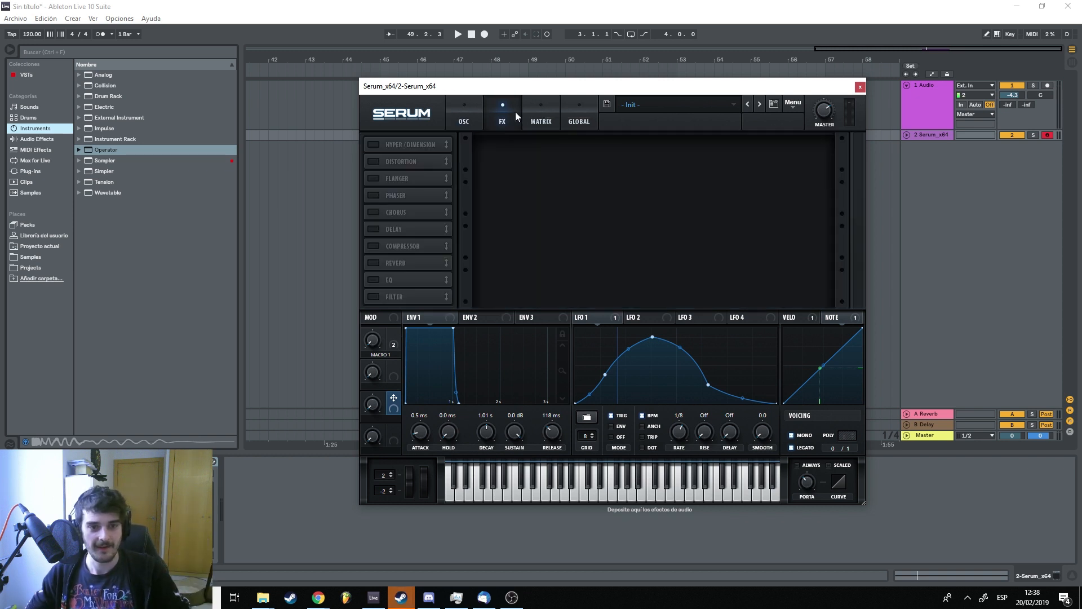
{"action": "left_click", "coordinate": [369, 145]}
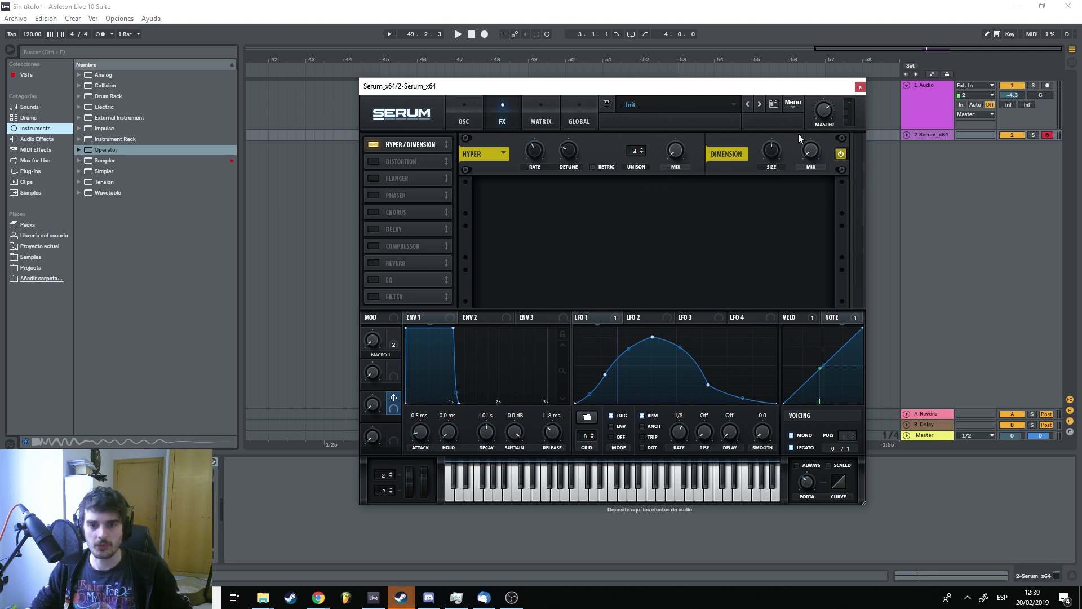
{"action": "left_click", "coordinate": [374, 145]}
Enable Distortion with the Lin.Fold type, try its drive amount, and raise its filter's L/B/H slider to 100%
{"action": "left_click", "coordinate": [376, 160]}
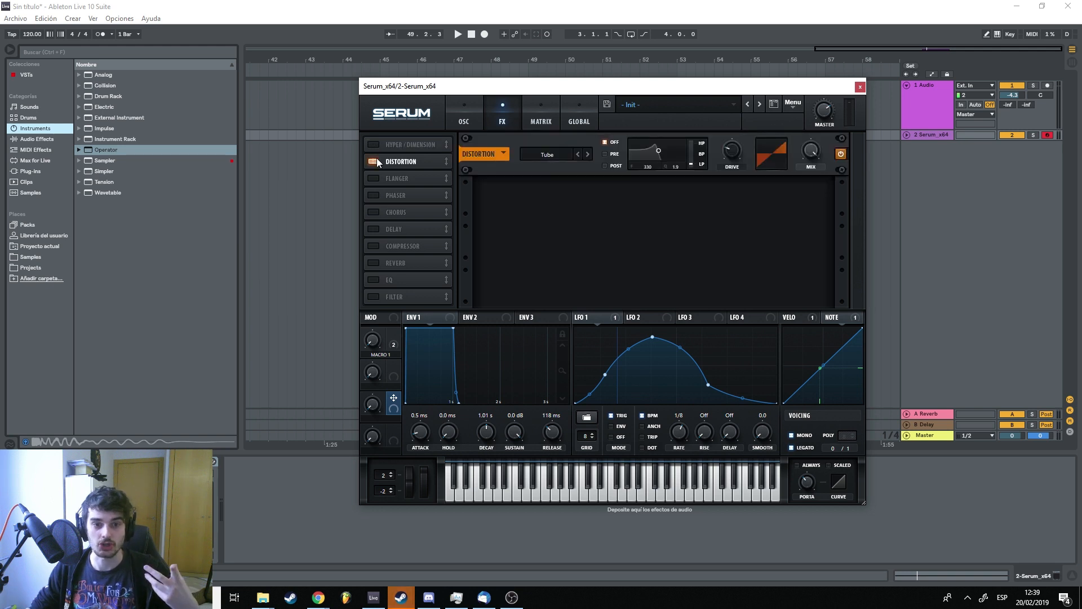
{"action": "left_click", "coordinate": [547, 155]}
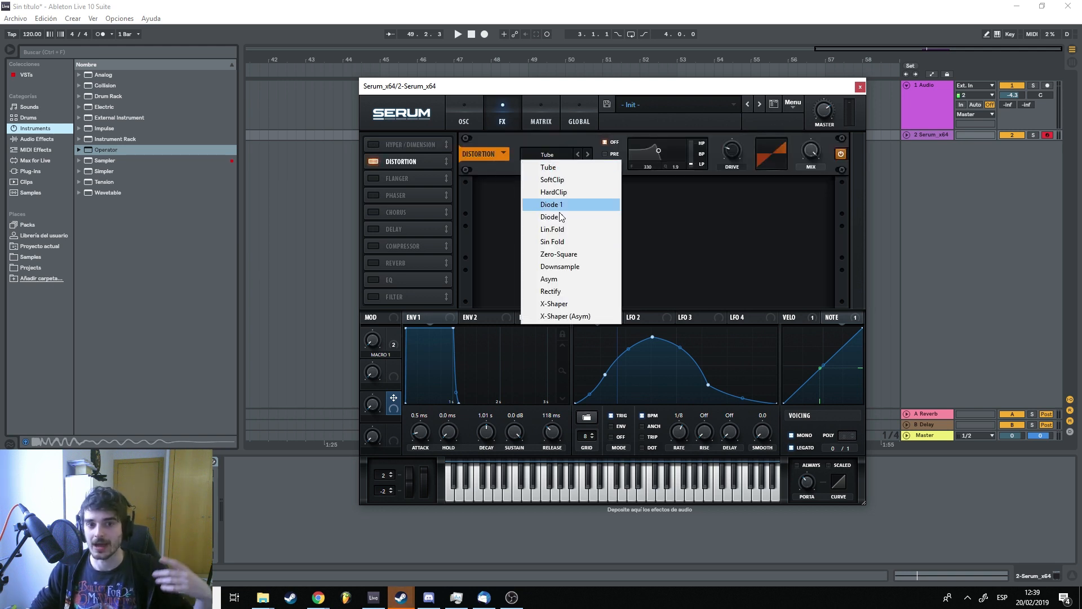
{"action": "left_click", "coordinate": [552, 228]}
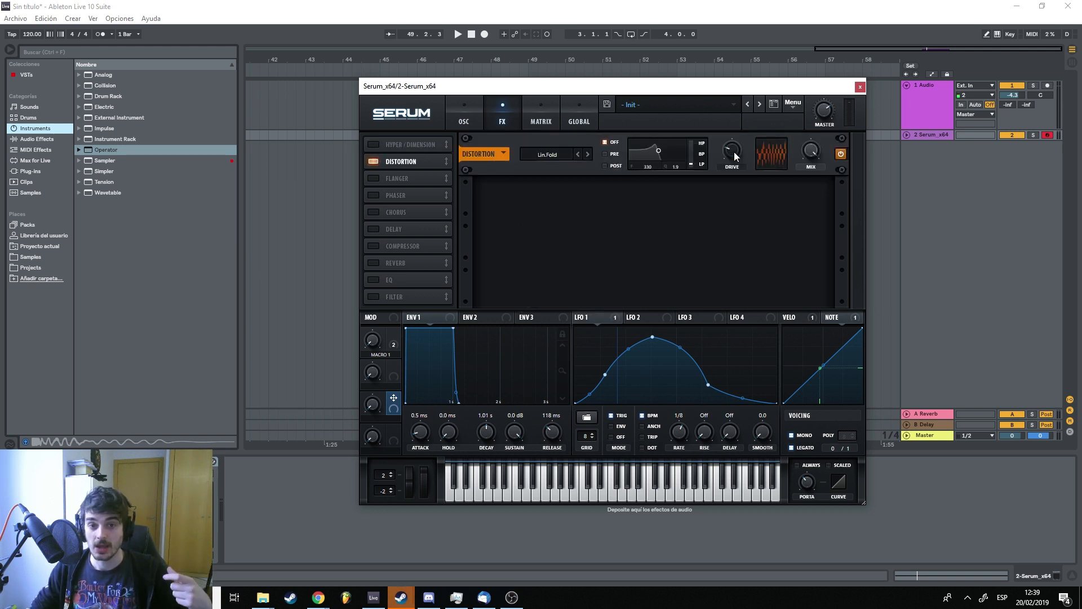
{"action": "left_click_drag", "start_coordinate": [735, 157], "coordinate": [735, 186]}
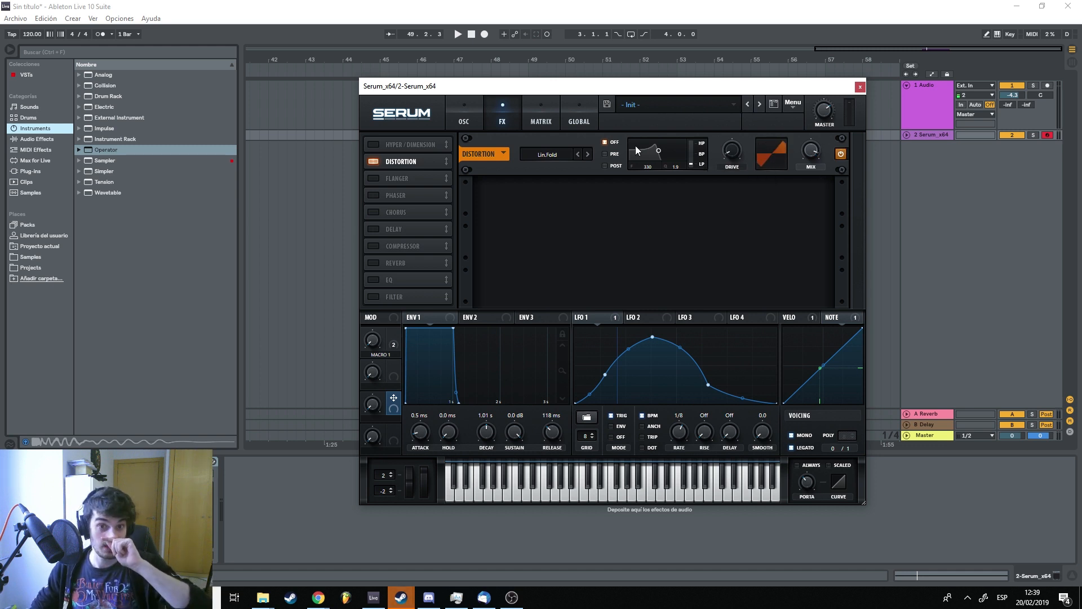
{"action": "left_click_drag", "start_coordinate": [688, 163], "coordinate": [725, 56]}
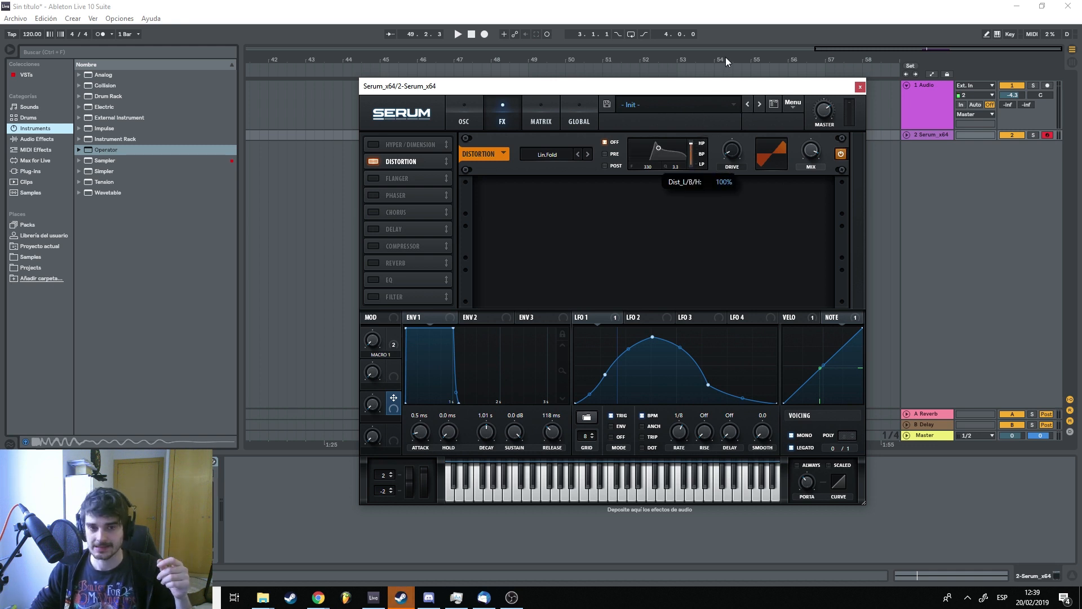
Compare the distortion's filter in Pre and Post positions, ending on Post, and switch Distortion off
{"action": "left_click", "coordinate": [604, 154]}
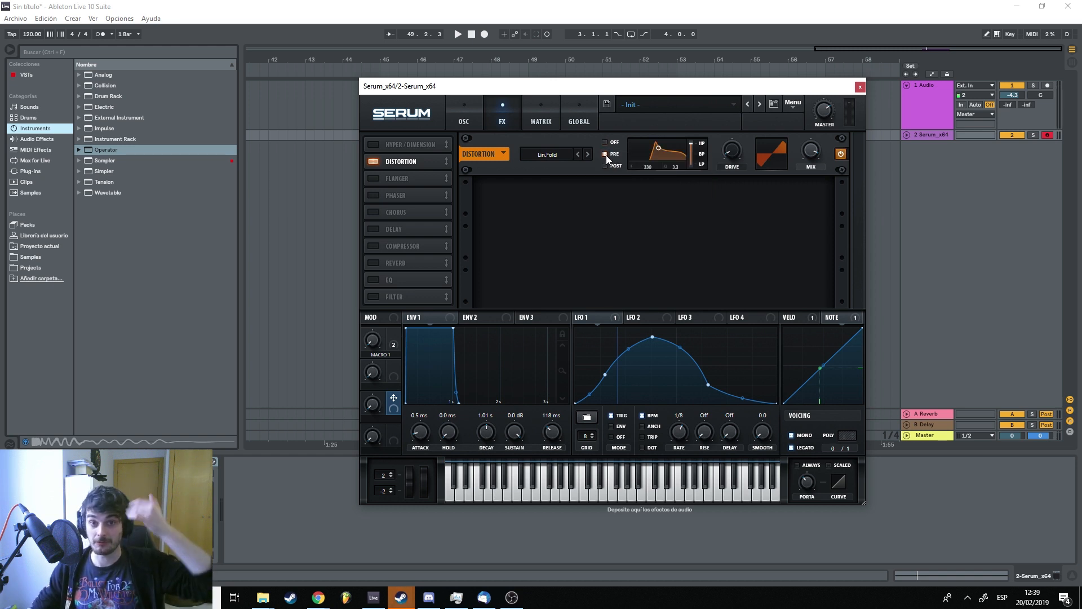
{"action": "left_click", "coordinate": [606, 165]}
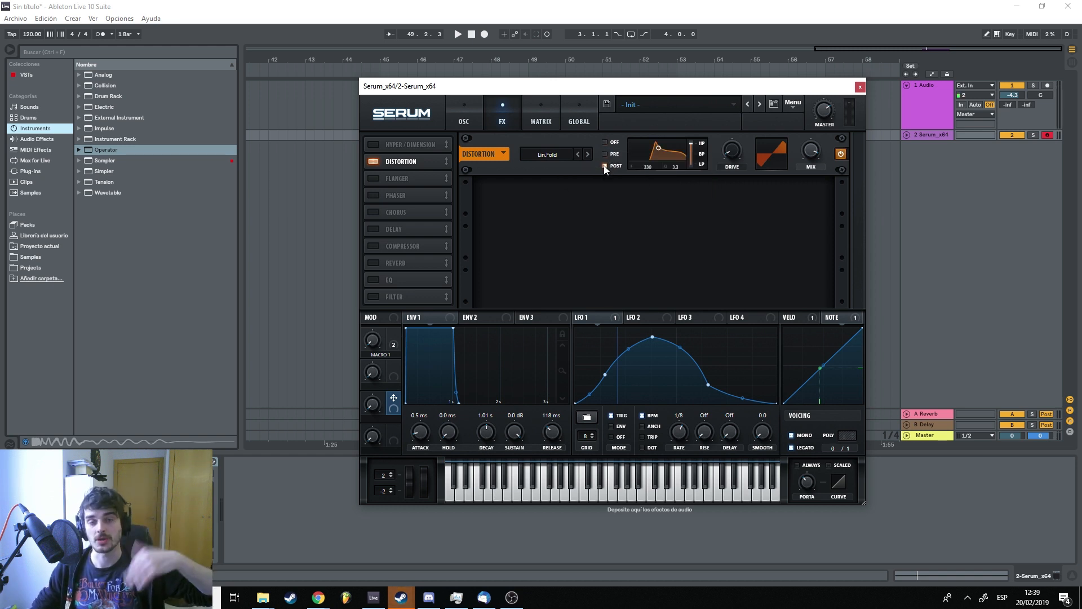
{"action": "left_click", "coordinate": [383, 160]}
Enable the Flanger and audition it during playback, trying a mix of 52%
{"action": "left_click", "coordinate": [377, 177]}
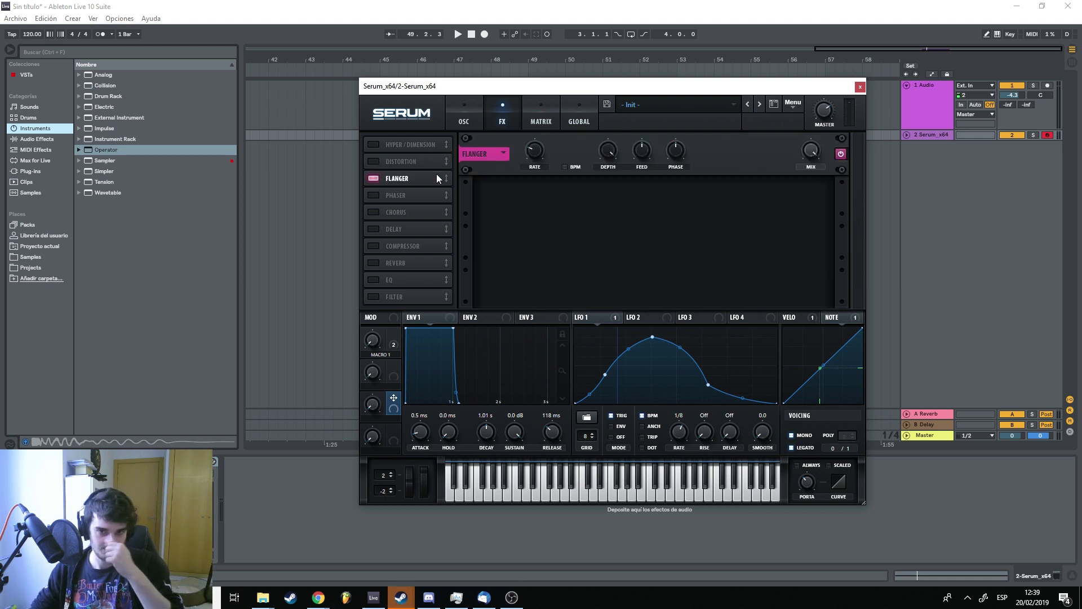
{"action": "key", "text": "space"}
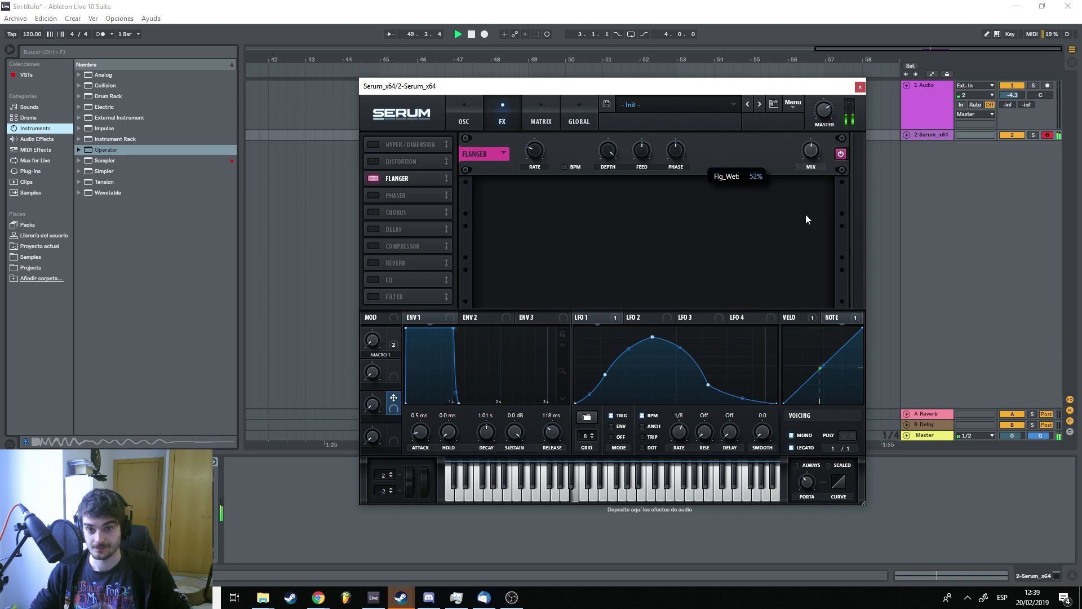
{"action": "key", "text": "space"}
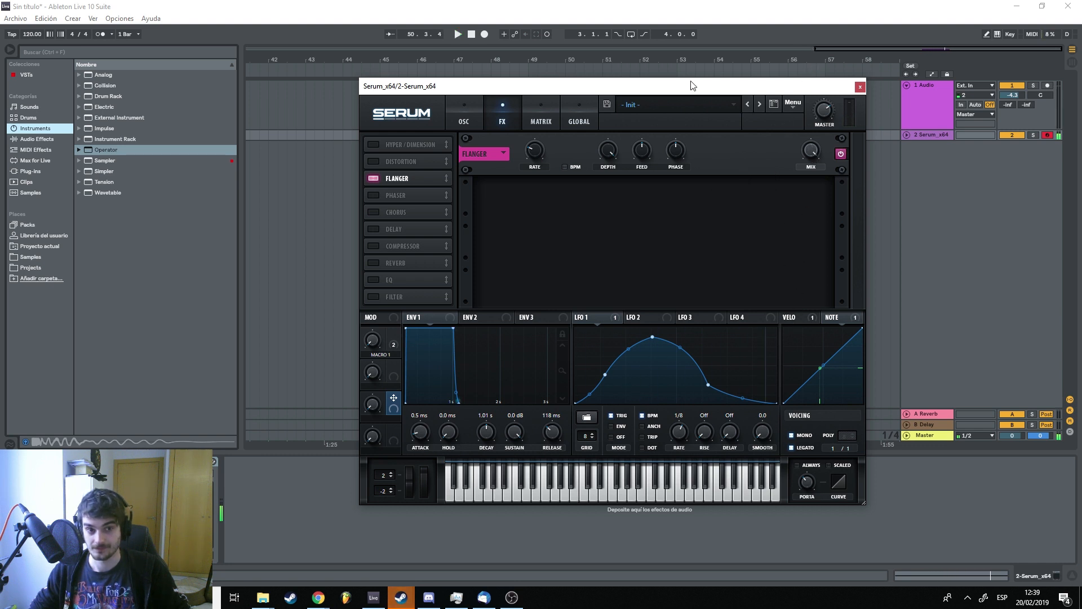
Switch the Flanger off, audition the Phaser during playback with a mix of 39%, and switch the Phaser off
{"action": "left_click", "coordinate": [377, 179]}
{"action": "left_click", "coordinate": [381, 194]}
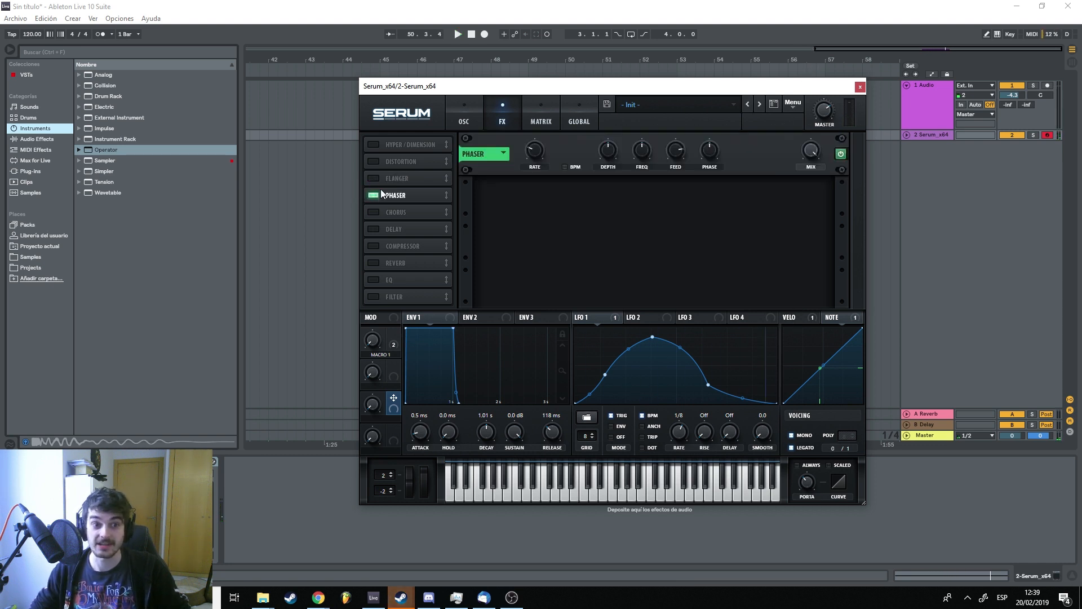
{"action": "key", "text": "space"}
{"action": "mouse_move", "coordinate": [812, 151]}
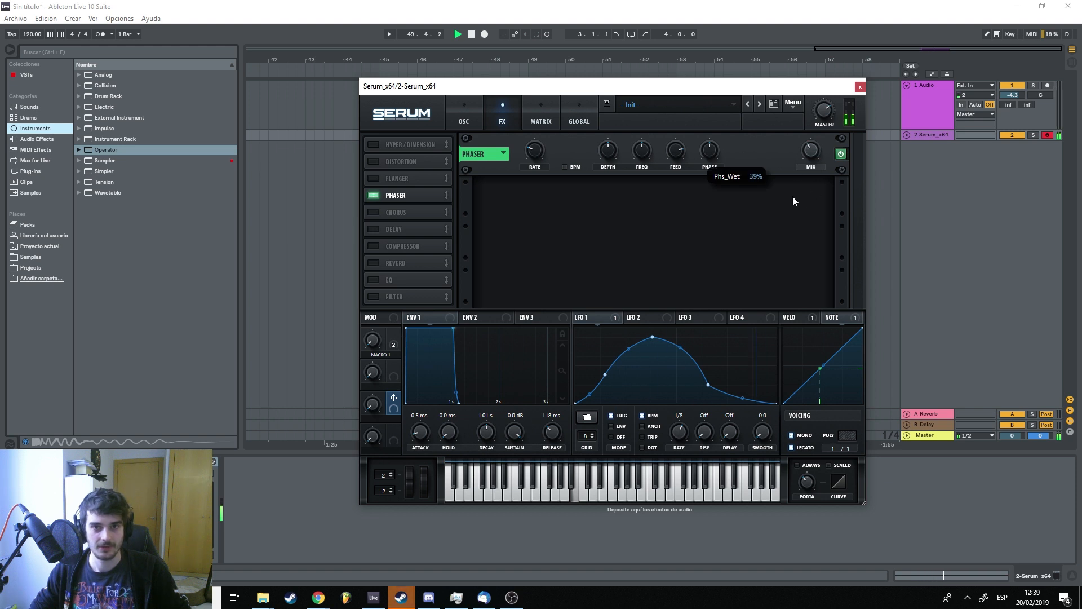
{"action": "key", "text": "space"}
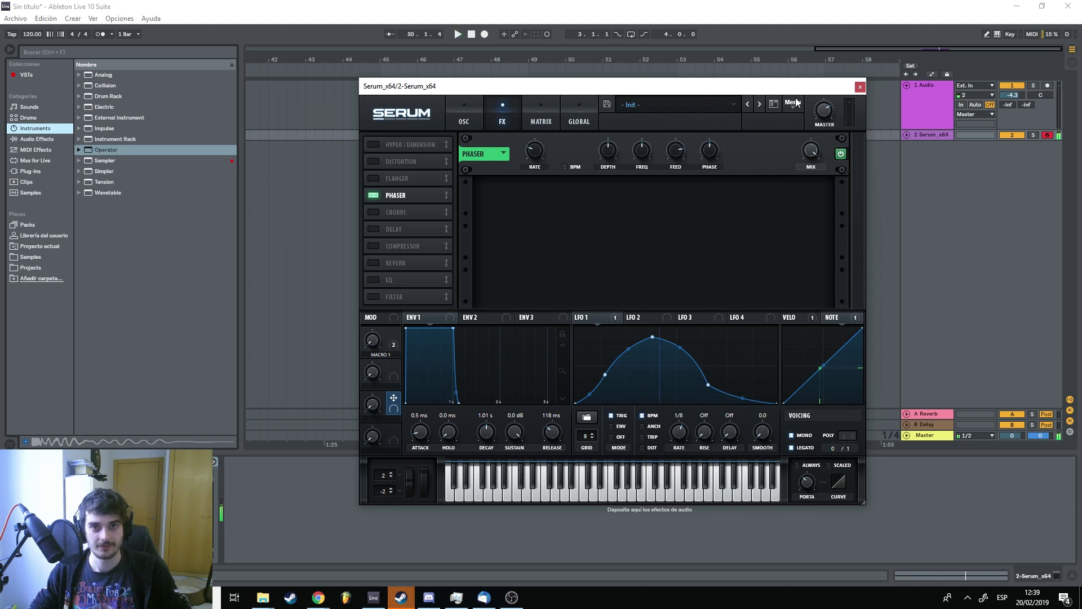
{"action": "left_click", "coordinate": [376, 195]}
Enable the Chorus, audition it during playback while trying a mix of 48%, and switch it off
{"action": "left_click", "coordinate": [373, 212]}
{"action": "key", "text": "space"}
{"action": "mouse_move", "coordinate": [819, 152]}
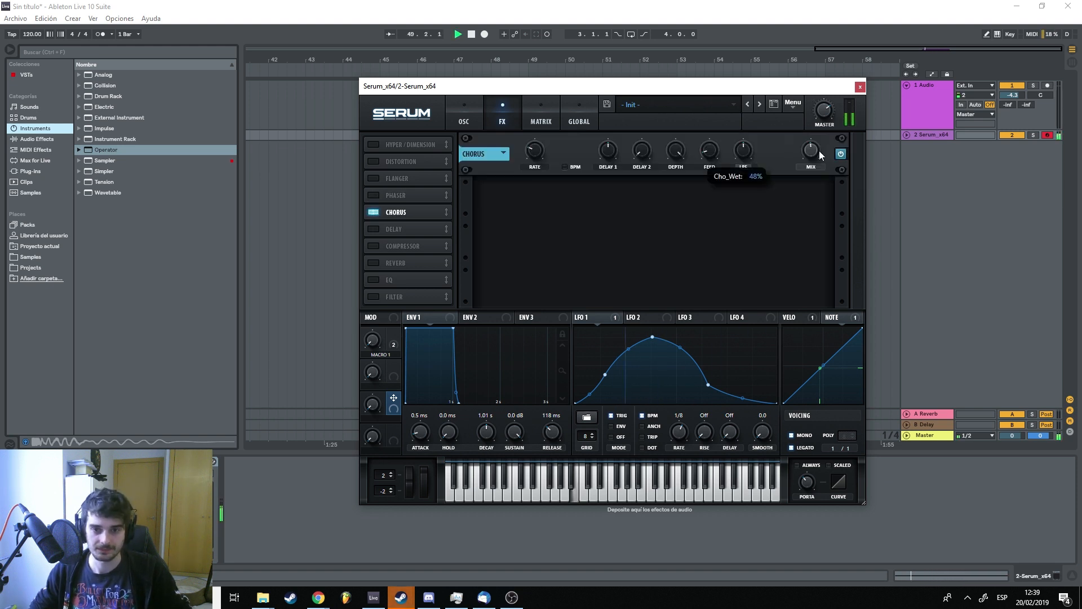
{"action": "key", "text": "space"}
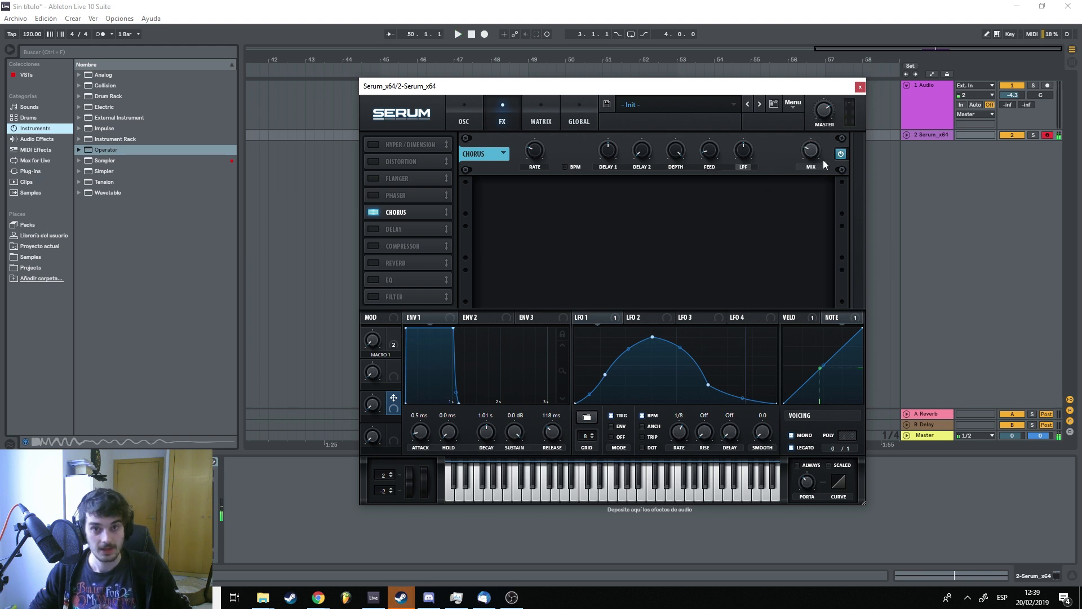
{"action": "left_click_drag", "start_coordinate": [814, 156], "coordinate": [808, 190]}
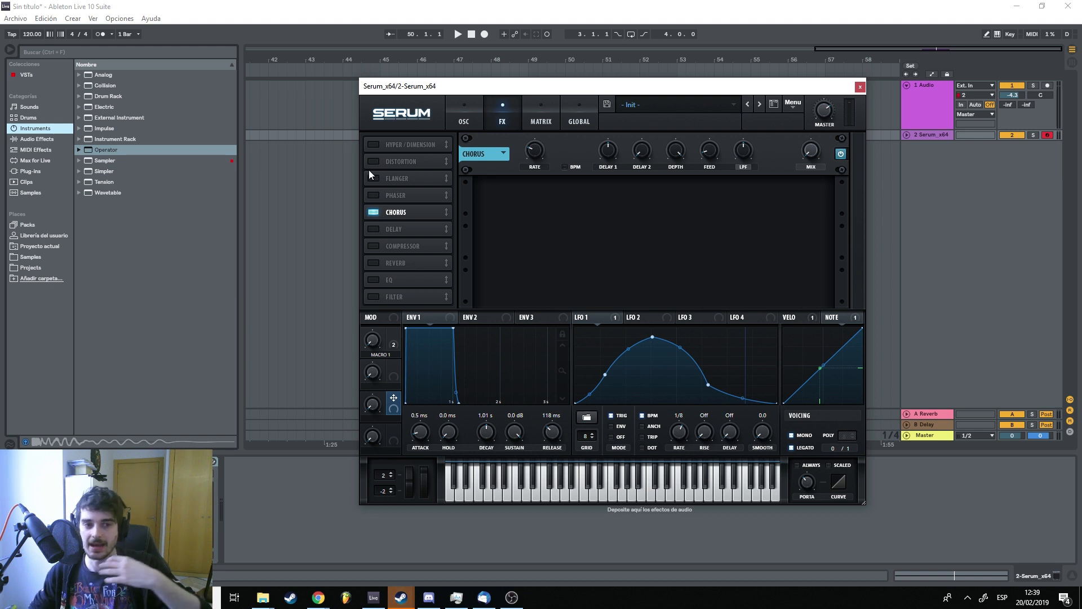
{"action": "left_click", "coordinate": [377, 212]}
Enable the Delay, set it to Ping-Pong mode, try its feedback amount, and switch it off
{"action": "left_click", "coordinate": [374, 229]}
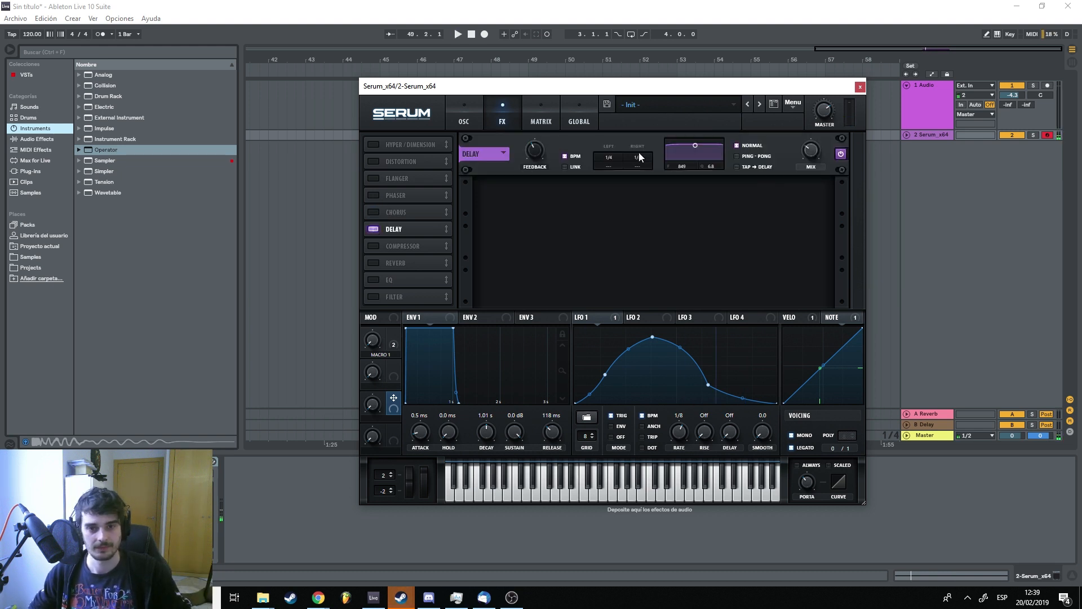
{"action": "left_click", "coordinate": [736, 157]}
{"action": "left_click_drag", "start_coordinate": [537, 158], "coordinate": [551, 127]}
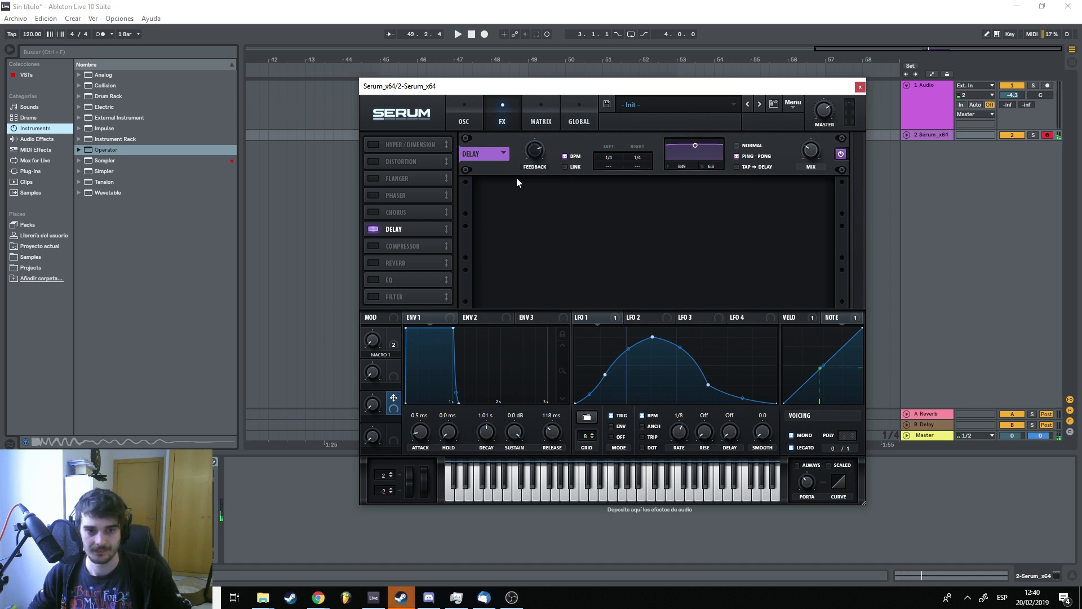
{"action": "left_click", "coordinate": [373, 229]}
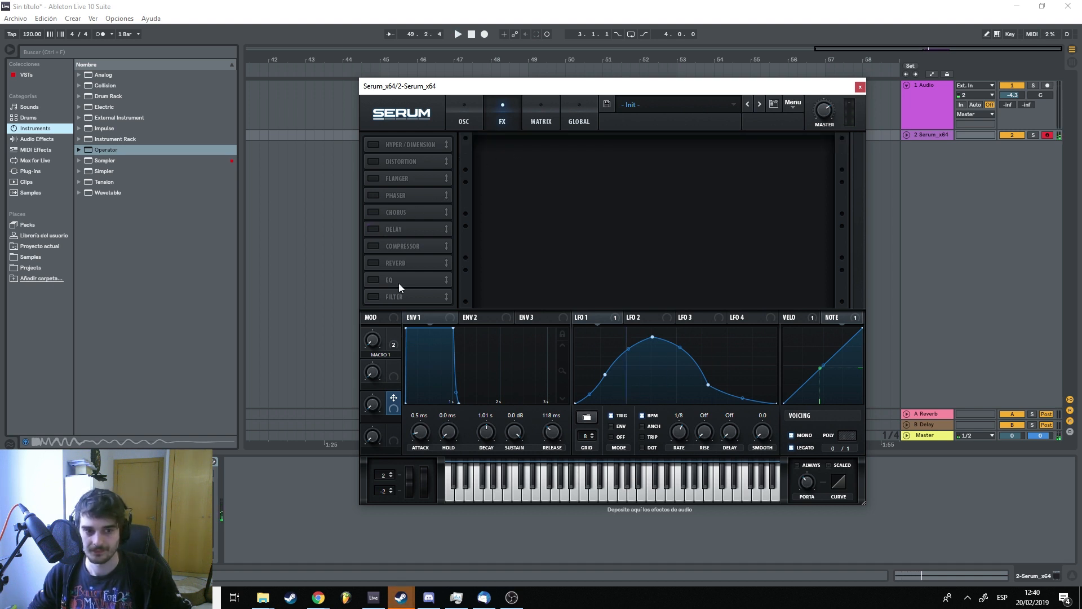
Enable the Compressor, try its gain during playback, turn on Multiband, and reposition the Serum window
{"action": "left_click", "coordinate": [373, 245]}
{"action": "key", "text": "space"}
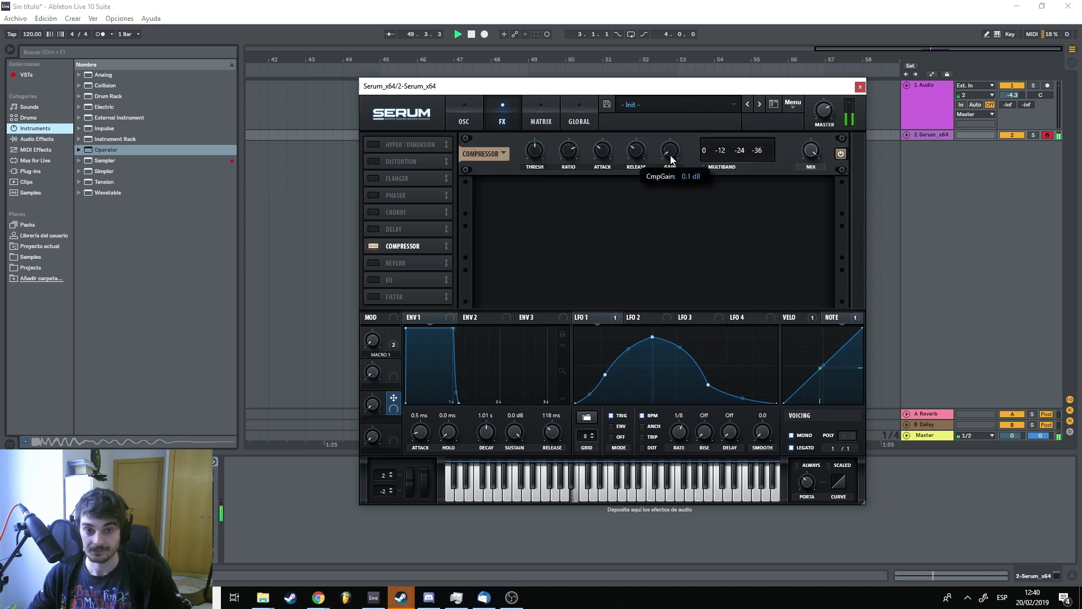
{"action": "left_click_drag", "start_coordinate": [671, 156], "coordinate": [657, 189]}
{"action": "key", "text": "space"}
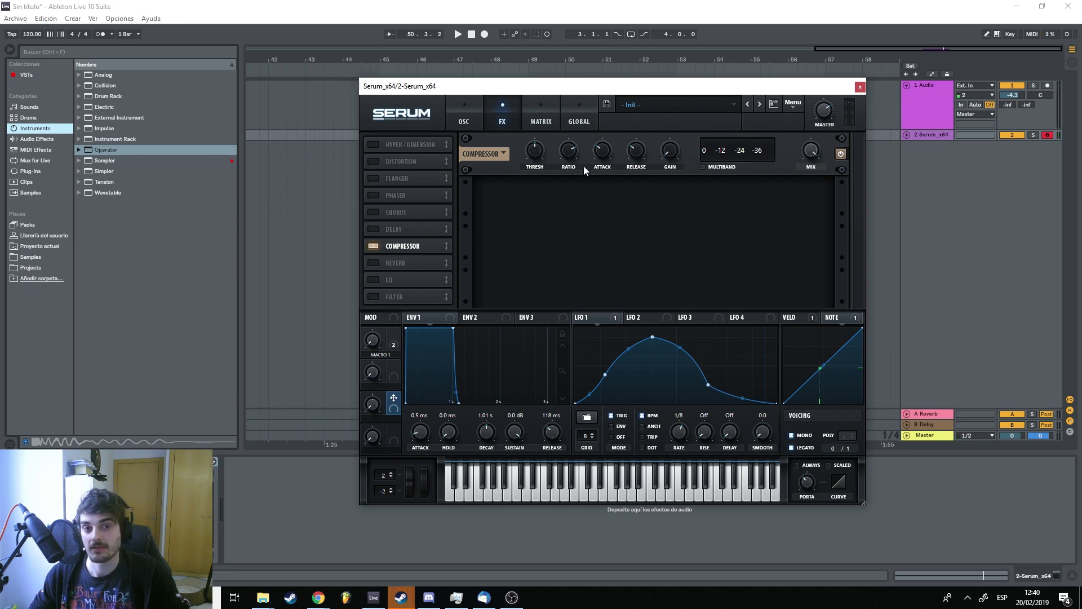
{"action": "left_click", "coordinate": [704, 167]}
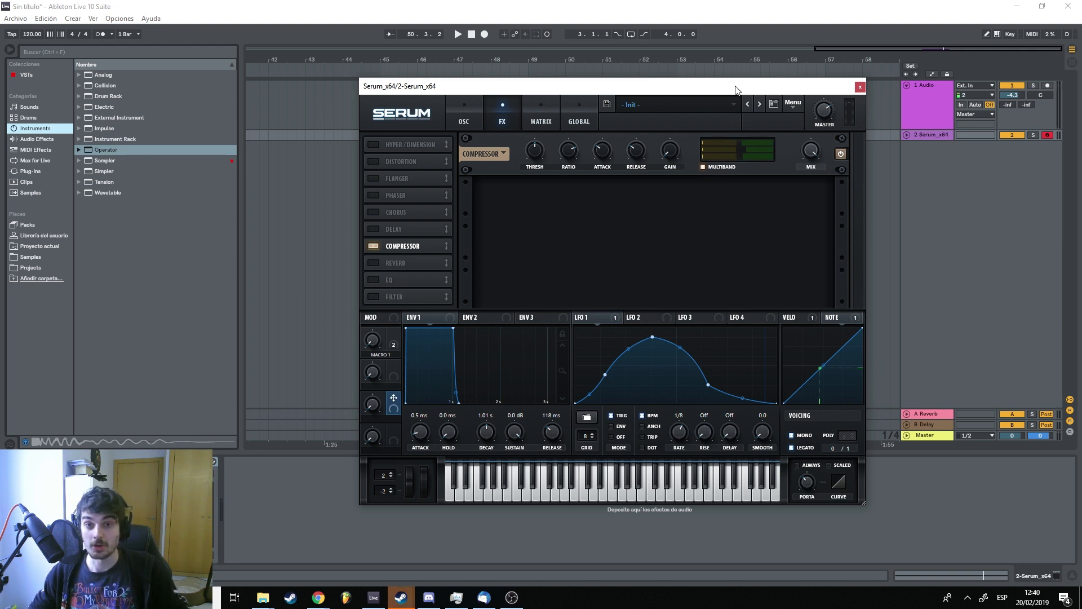
{"action": "left_click_drag", "start_coordinate": [736, 90], "coordinate": [861, 82]}
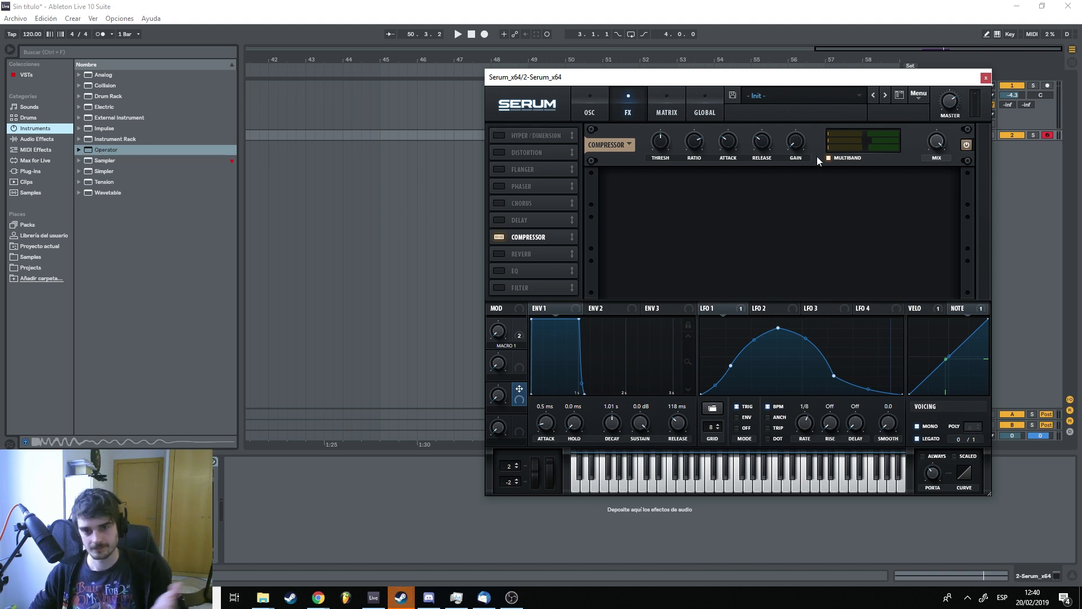
{"action": "left_click_drag", "start_coordinate": [781, 91], "coordinate": [723, 107]}
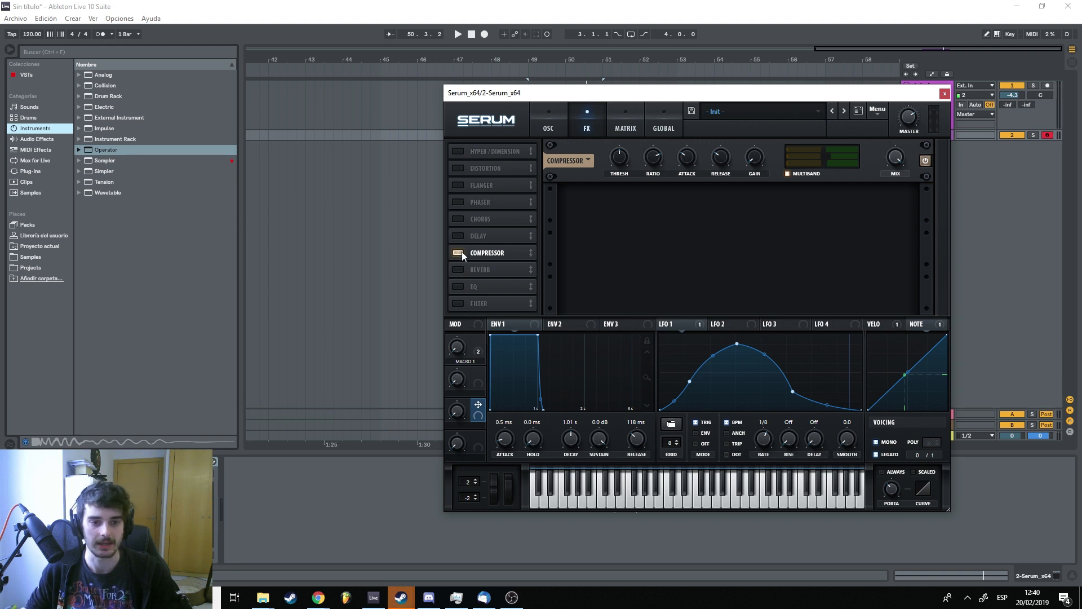
Enable the Reverb in Hall mode, audition its mix during playback, and switch it off
{"action": "left_click", "coordinate": [459, 270]}
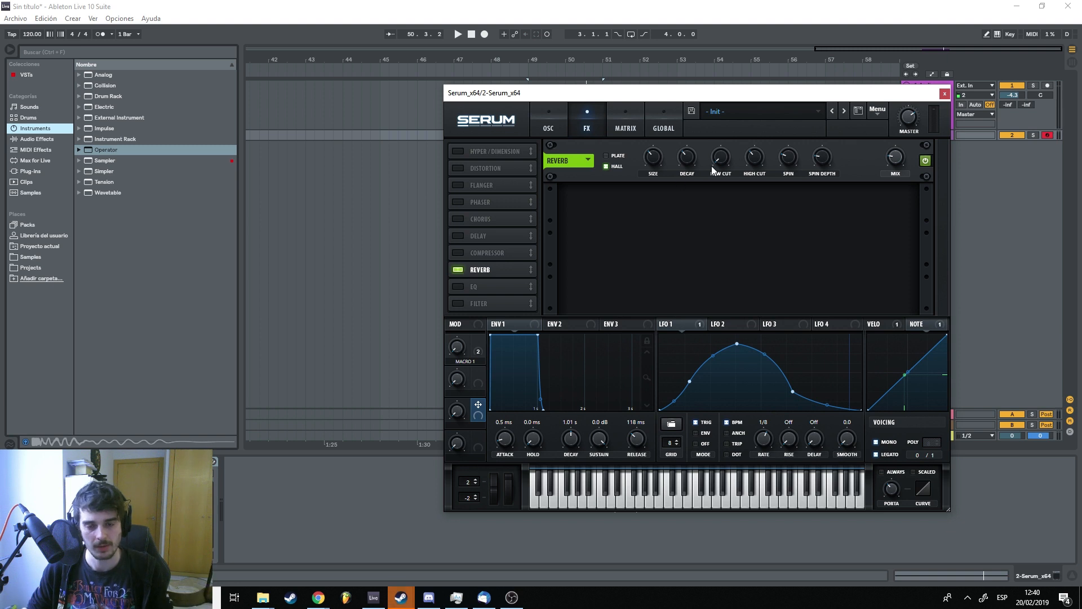
{"action": "key", "text": "space"}
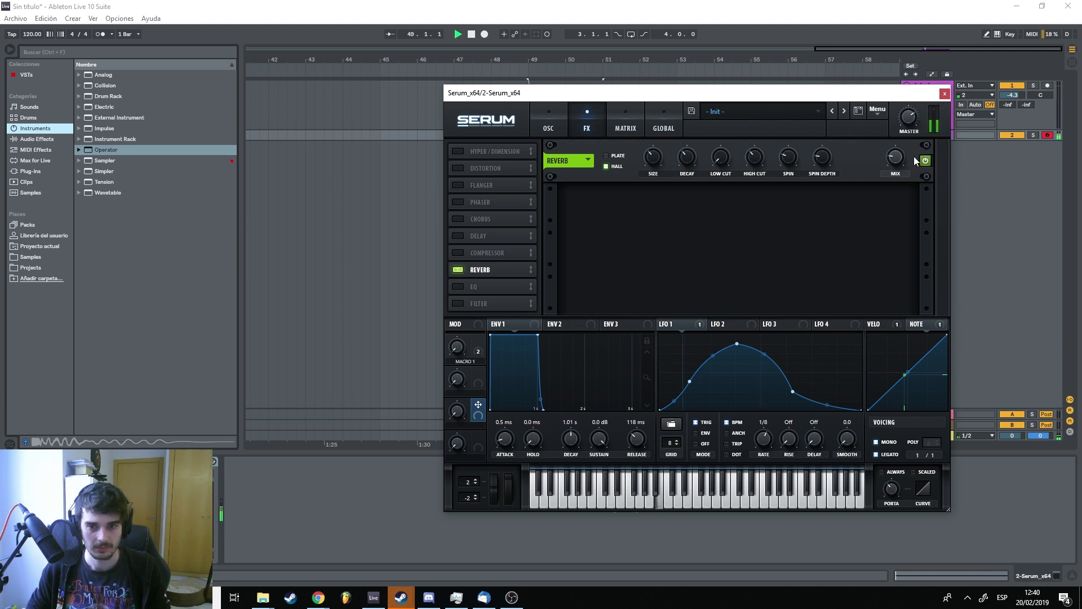
{"action": "left_click_drag", "start_coordinate": [897, 158], "coordinate": [893, 200]}
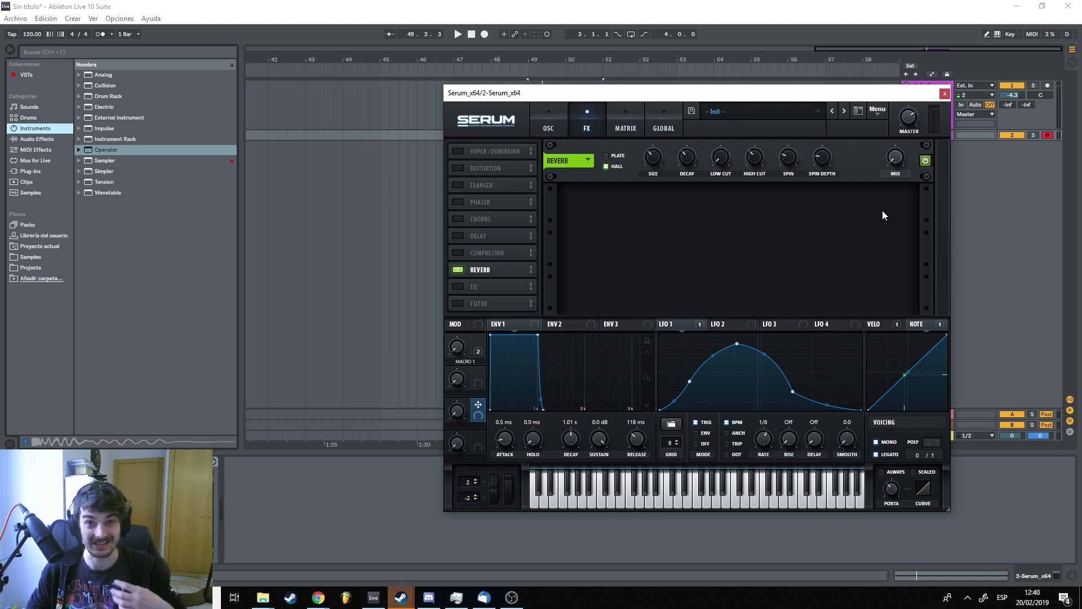
{"action": "left_click", "coordinate": [459, 269]}
Enable the EQ, set its low band to the peak shape with a slight gain boost, and switch it off
{"action": "left_click", "coordinate": [458, 286]}
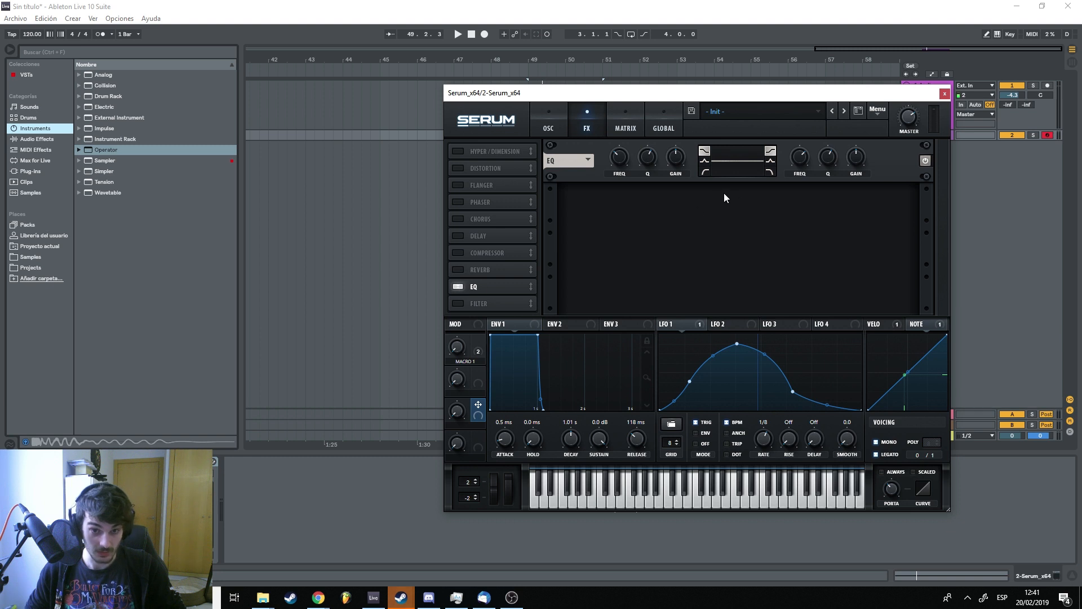
{"action": "left_click", "coordinate": [705, 162]}
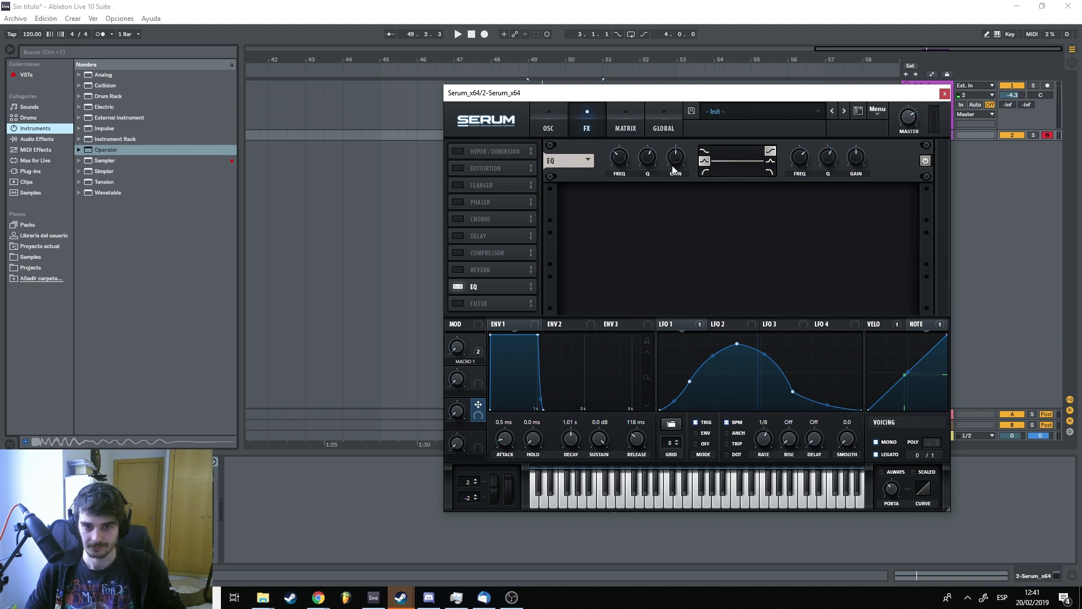
{"action": "left_click_drag", "start_coordinate": [671, 164], "coordinate": [672, 158]}
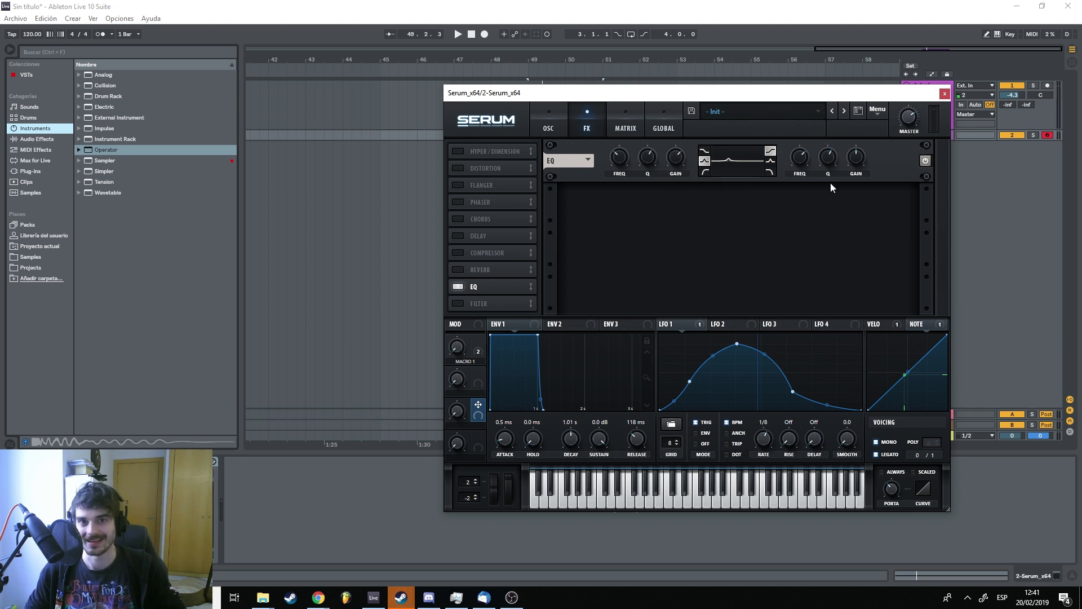
{"action": "left_click", "coordinate": [457, 286]}
Enable the effects Filter and compare it with the main filter in the oscillator section
{"action": "left_click", "coordinate": [458, 304]}
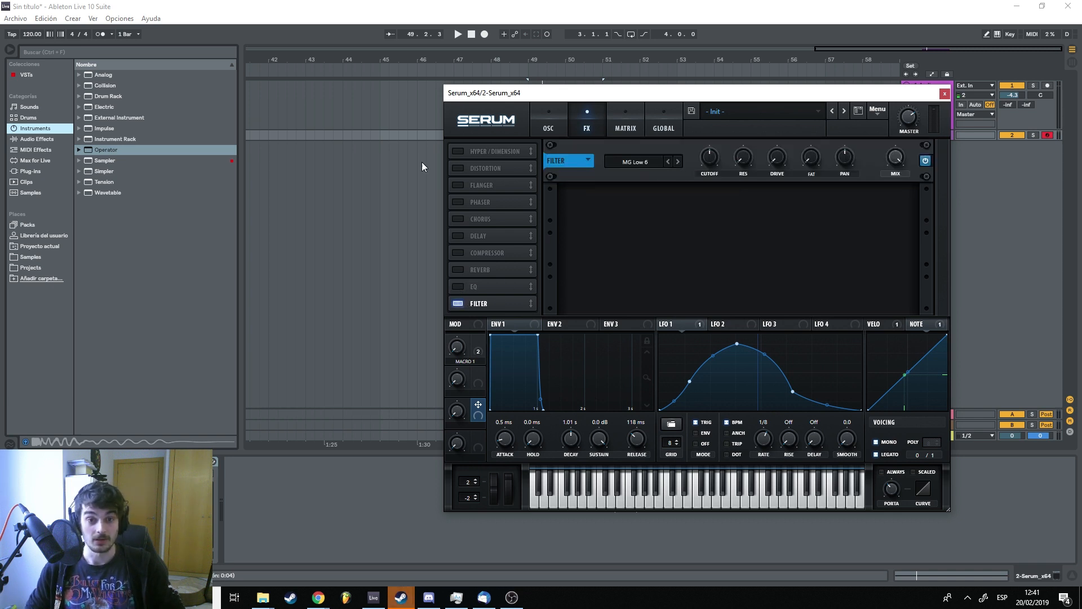
{"action": "left_click", "coordinate": [548, 127]}
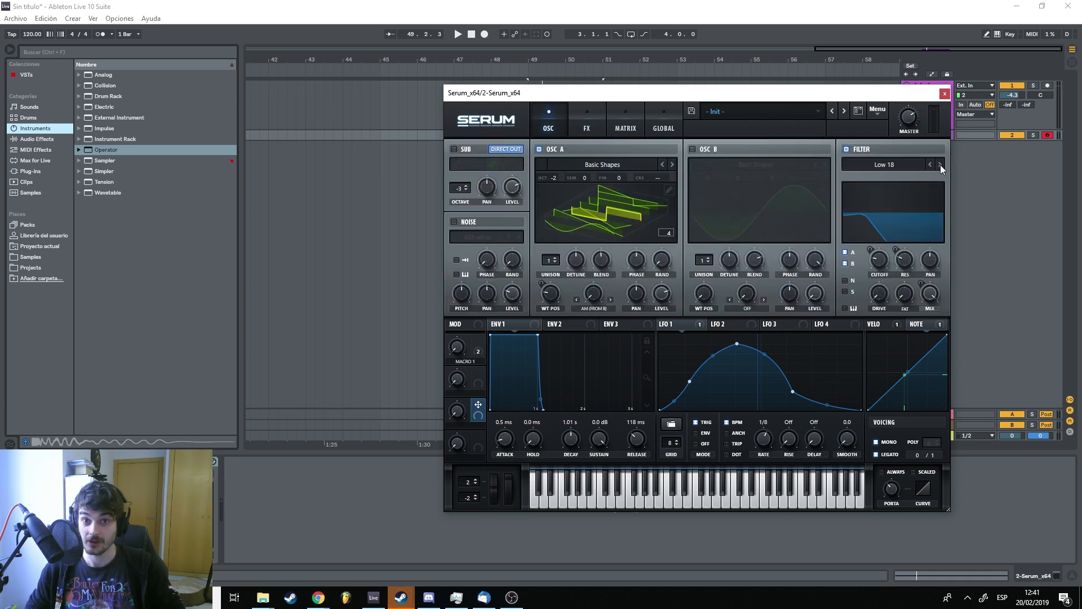
{"action": "left_click", "coordinate": [600, 116]}
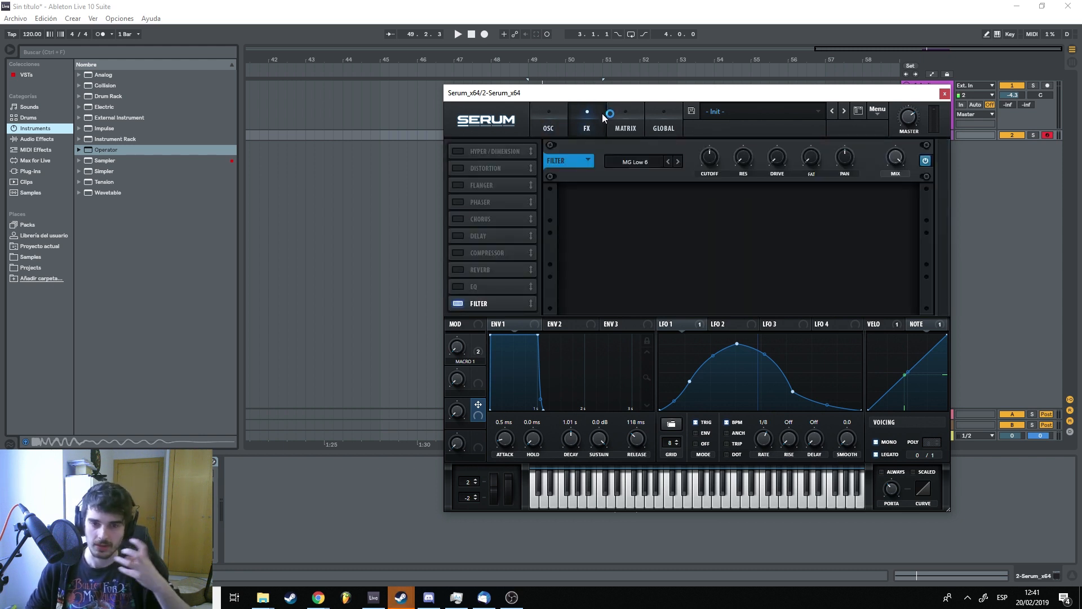
{"action": "left_click", "coordinate": [555, 131]}
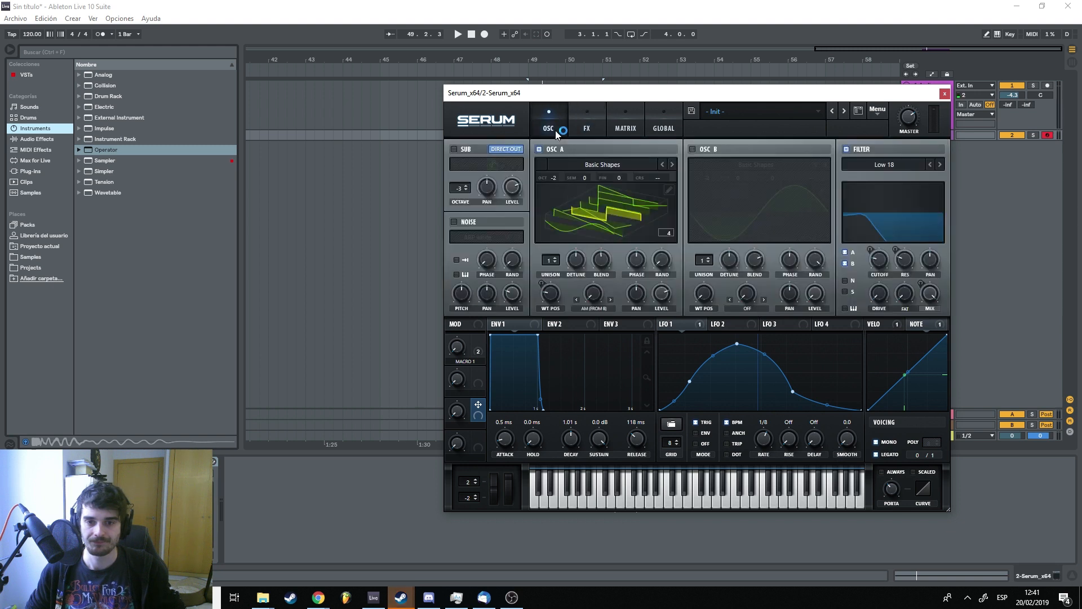
{"action": "left_click", "coordinate": [583, 120]}
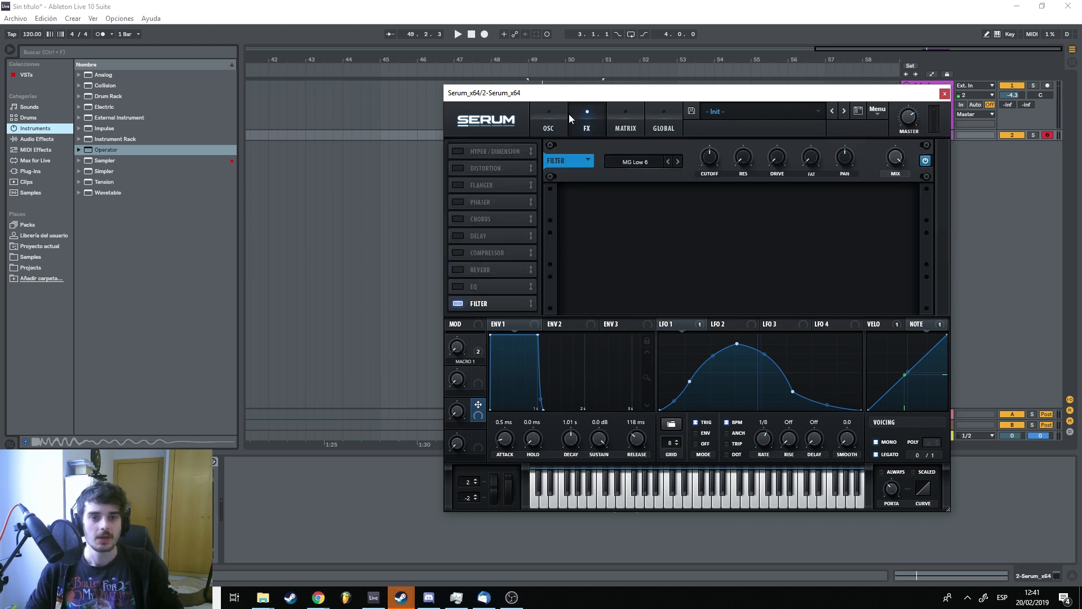
Open the modulation matrix and examine the destination choices for the Macro 1 to Fil Reso routing
{"action": "left_click", "coordinate": [619, 128]}
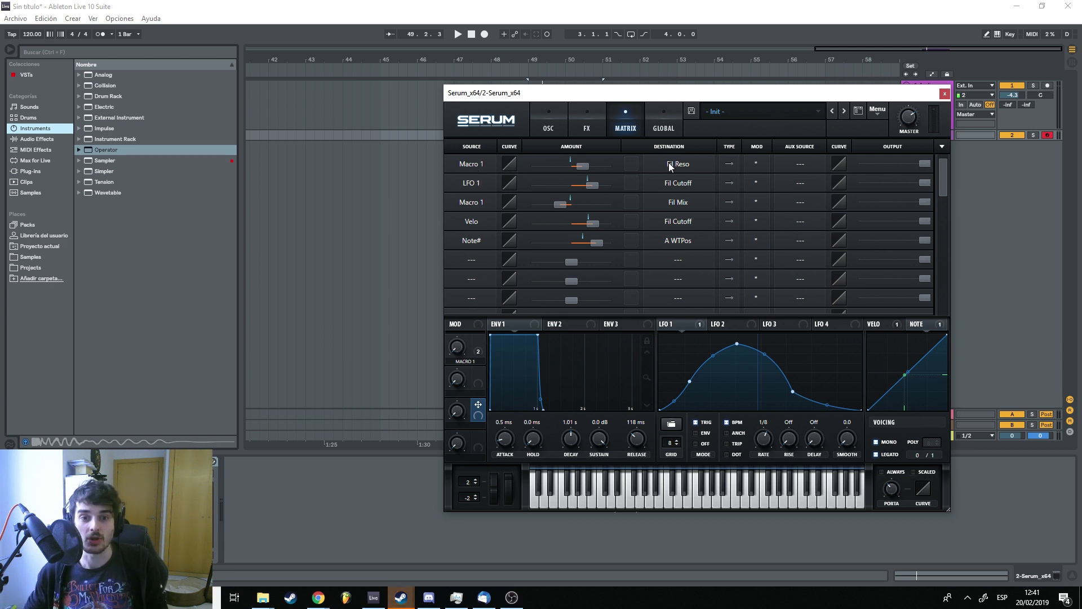
{"action": "left_click", "coordinate": [686, 168]}
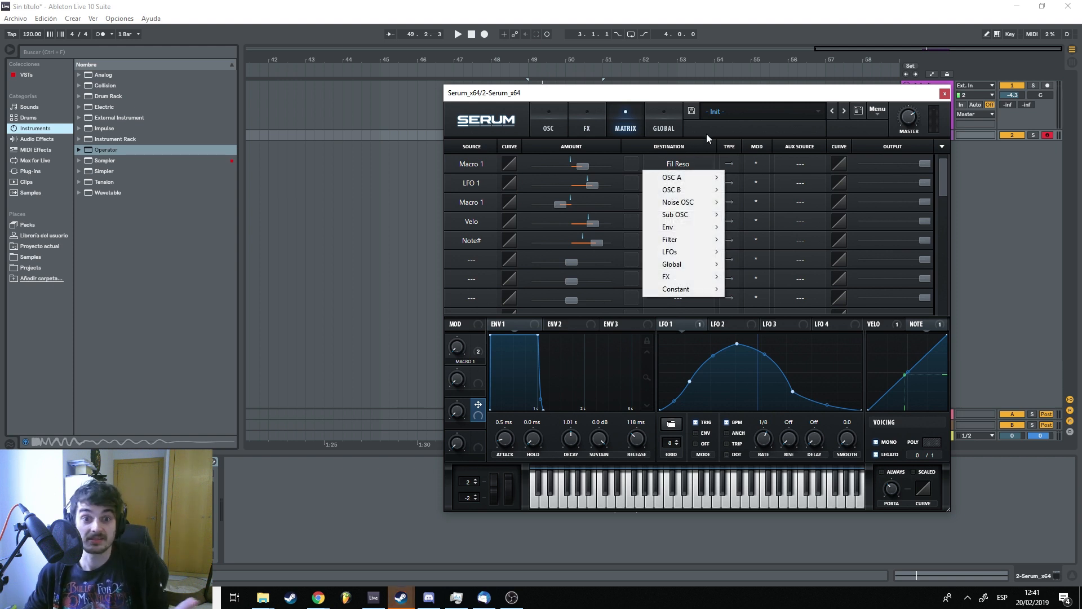
{"action": "left_click", "coordinate": [693, 95]}
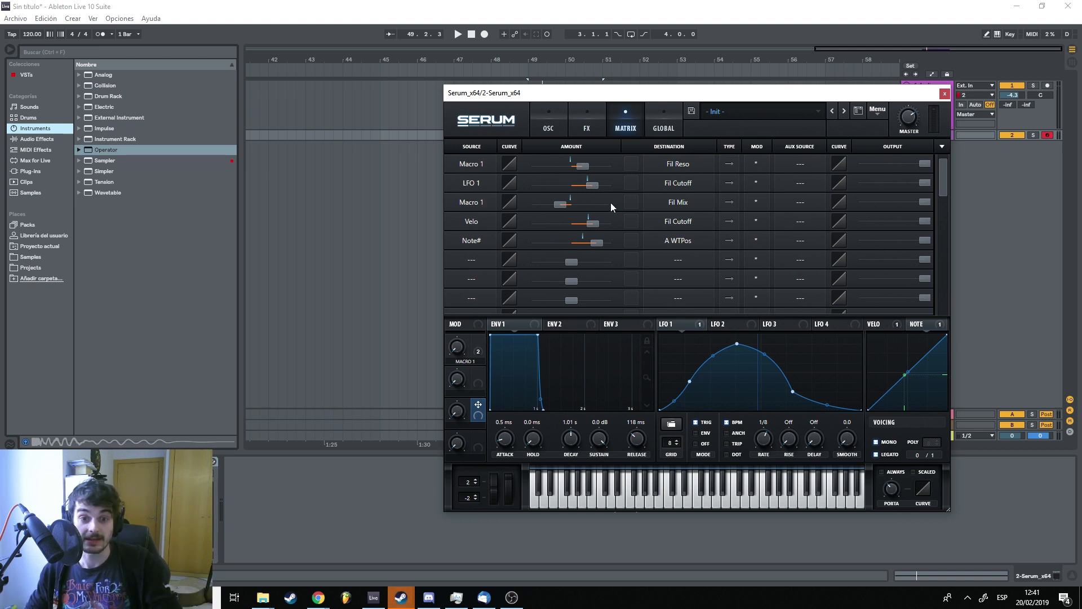
Inspect Macro 1's modulation on the filter resonance knob, and increase that routing's amount in the modulation matrix
{"action": "left_click", "coordinate": [550, 119]}
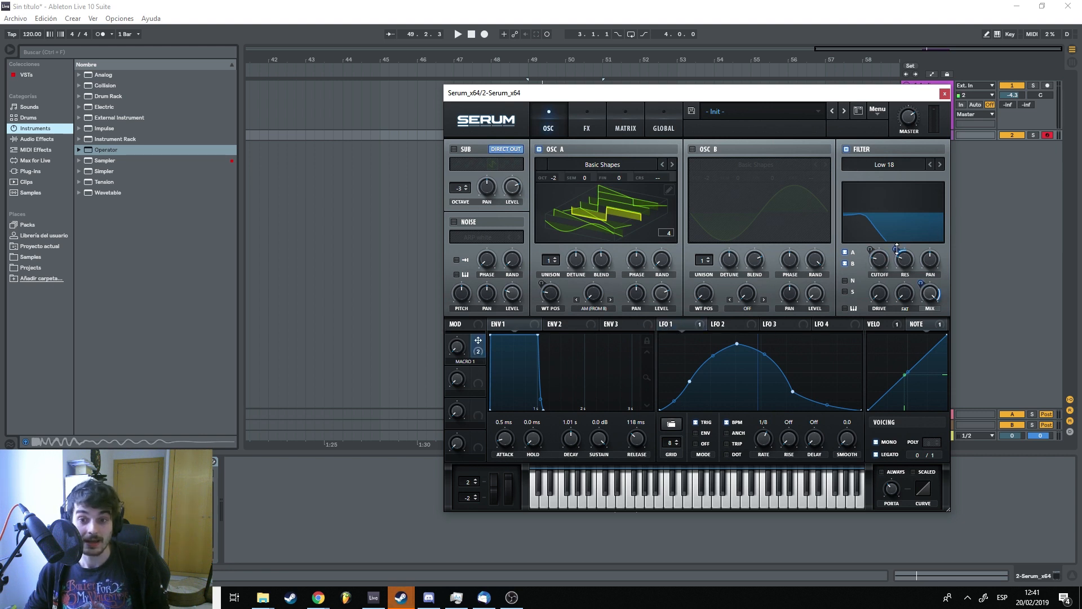
{"action": "mouse_move", "coordinate": [896, 248]}
{"action": "left_click_drag", "start_coordinate": [896, 248], "coordinate": [900, 255]}
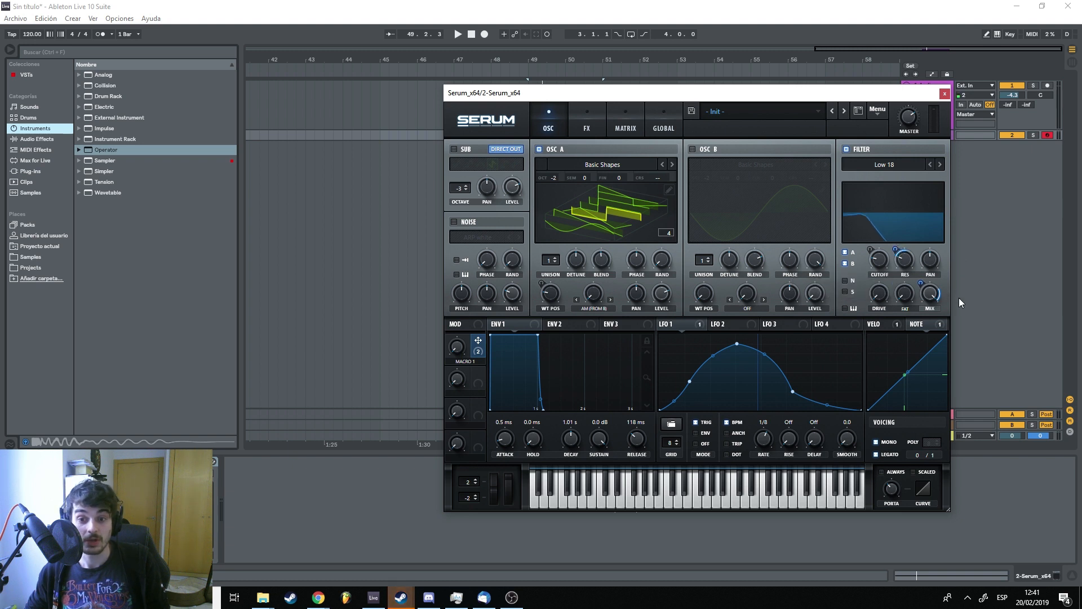
{"action": "left_click", "coordinate": [613, 125]}
{"action": "left_click_drag", "start_coordinate": [582, 168], "coordinate": [594, 167]}
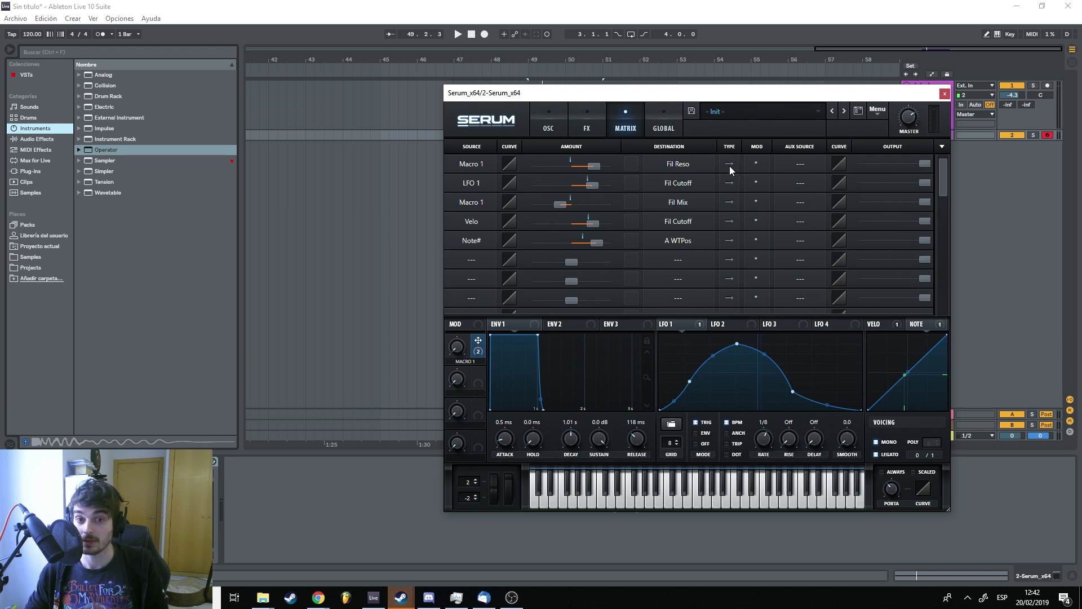
Compare the filter resonance knob's Macro 1 modulation range with its routing in the modulation matrix
{"action": "left_click", "coordinate": [548, 126]}
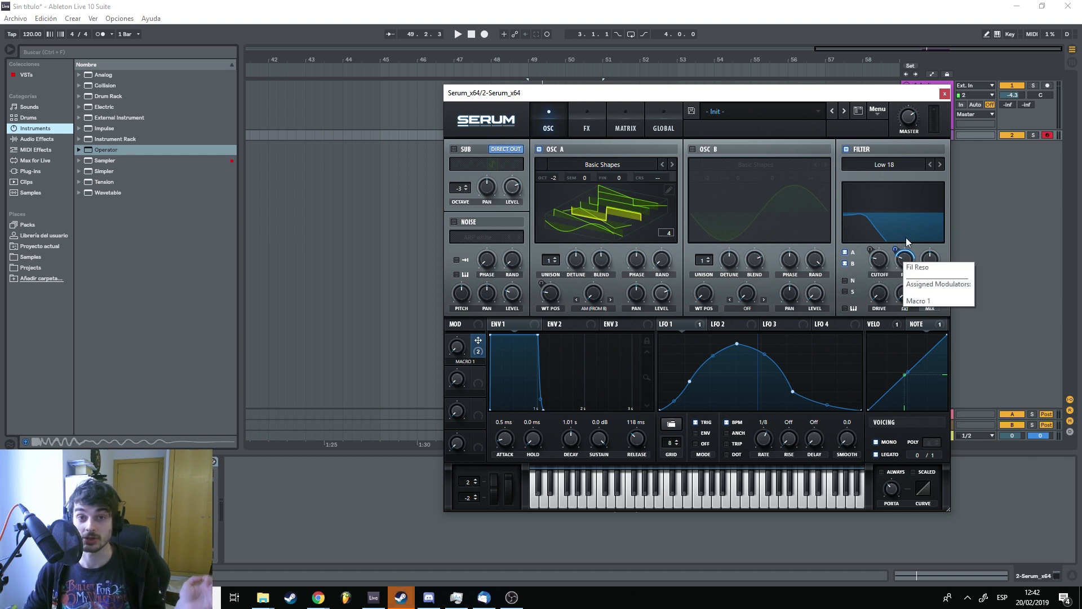
{"action": "left_click", "coordinate": [620, 119]}
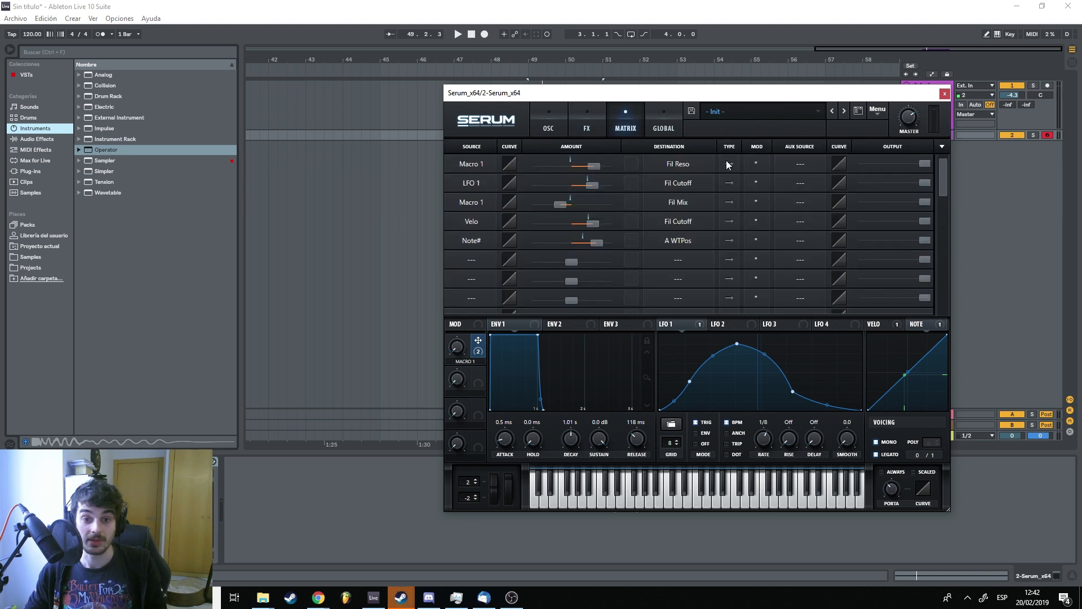
{"action": "left_click", "coordinate": [565, 126]}
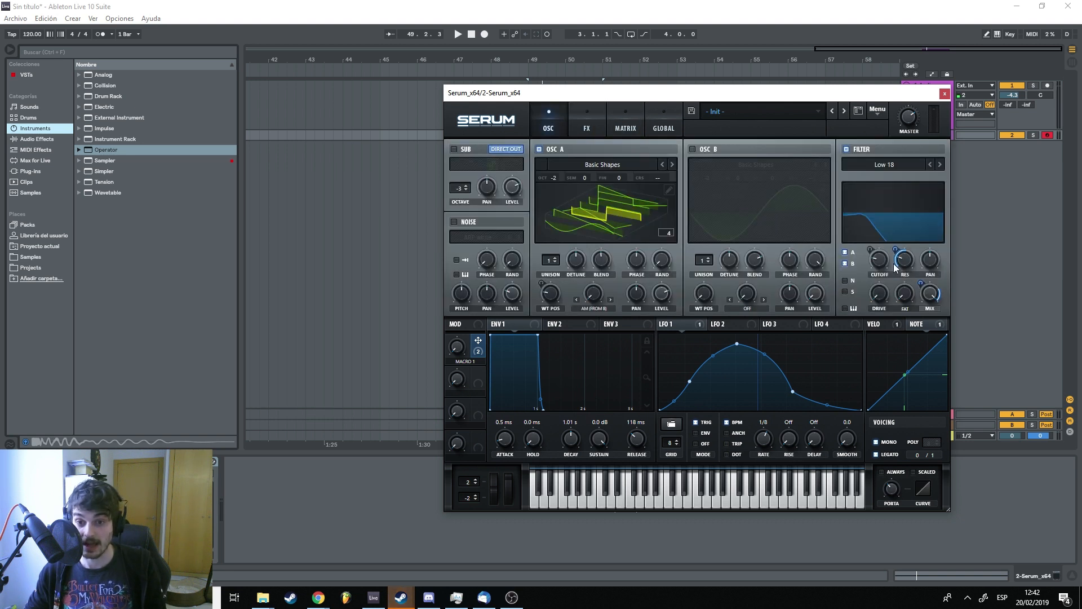
{"action": "left_click", "coordinate": [617, 113]}
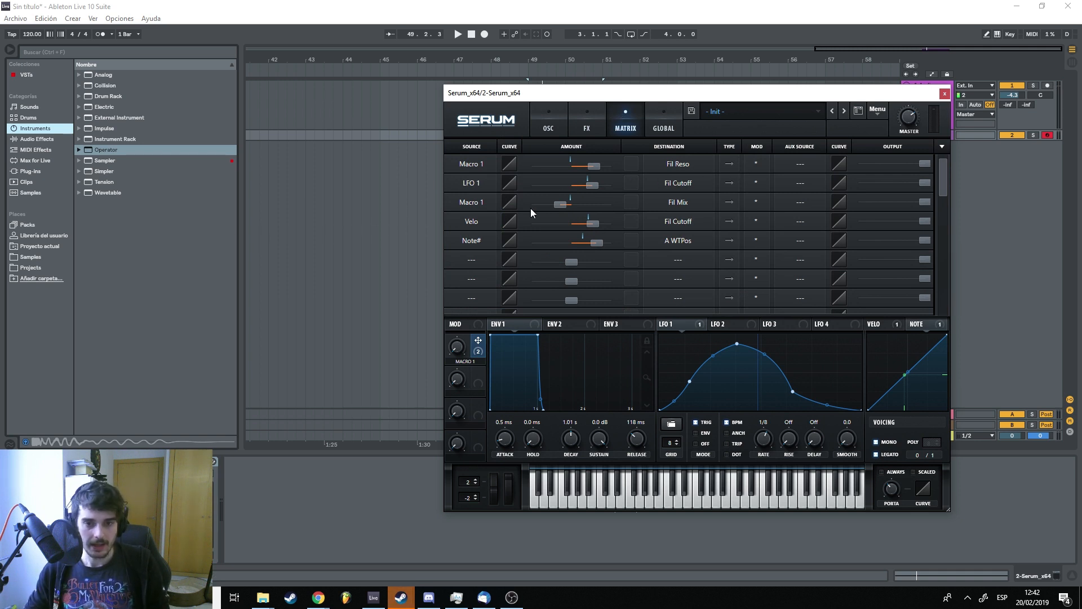
Examine the modifier and auxiliary source choices for the Macro 1 to Fil Reso routing
{"action": "left_click", "coordinate": [796, 164]}
{"action": "left_click", "coordinate": [762, 160]}
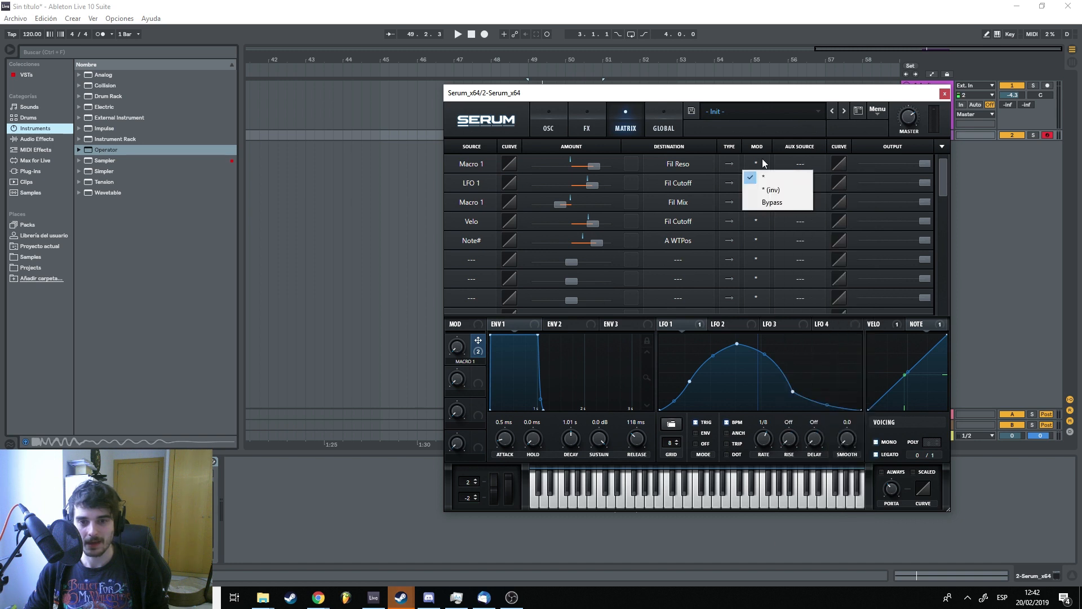
{"action": "left_click", "coordinate": [793, 164]}
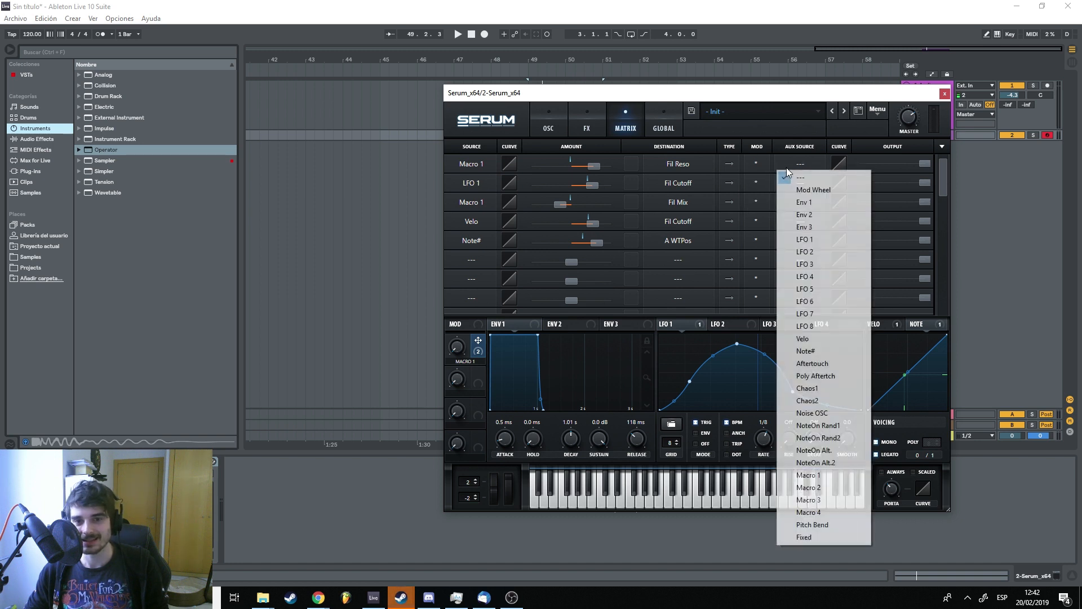
{"action": "left_click", "coordinate": [790, 96]}
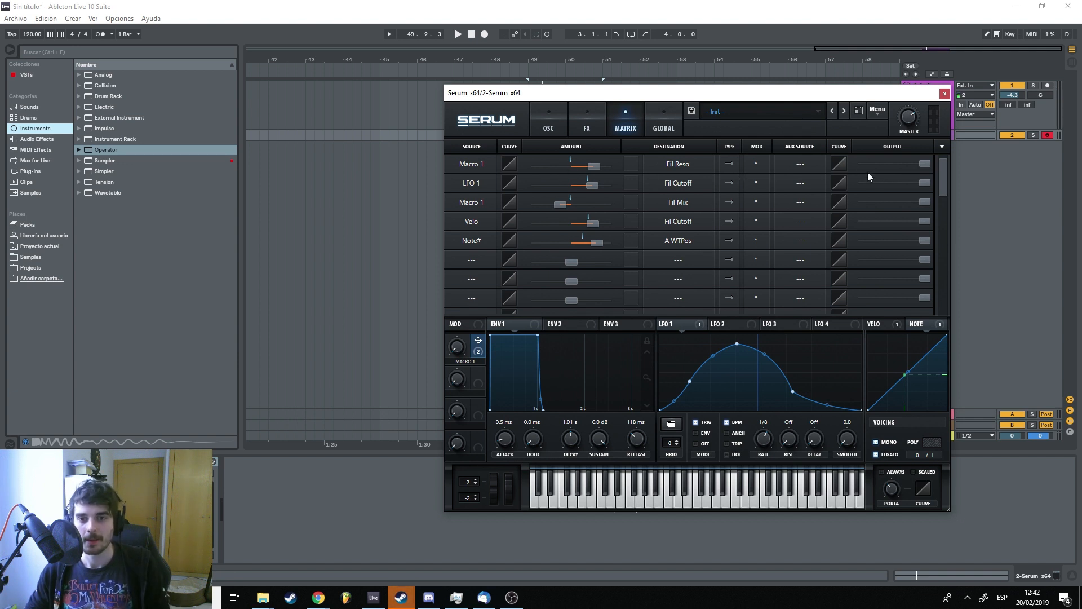
Try bending the auxiliary source curve of the Macro 1 to Fil Reso routing and the portamento curve
{"action": "left_click_drag", "start_coordinate": [839, 165], "coordinate": [847, 154]}
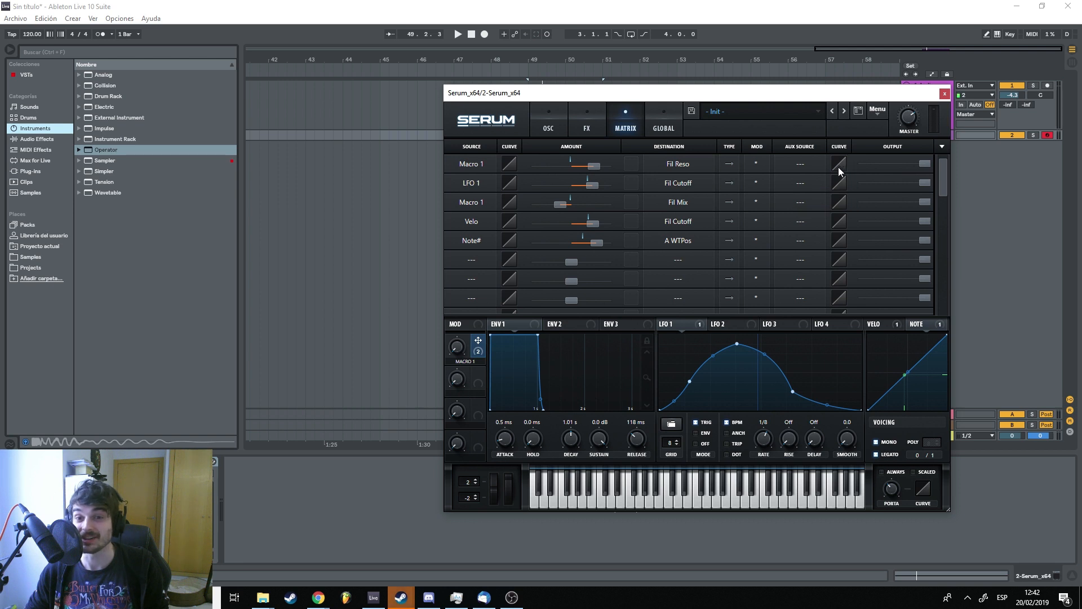
{"action": "mouse_move", "coordinate": [839, 169]}
{"action": "left_mouse_down"}
{"action": "mouse_move", "coordinate": [842, 188]}
{"action": "mouse_move", "coordinate": [831, 135]}
{"action": "mouse_move", "coordinate": [842, 160]}
{"action": "left_mouse_up"}
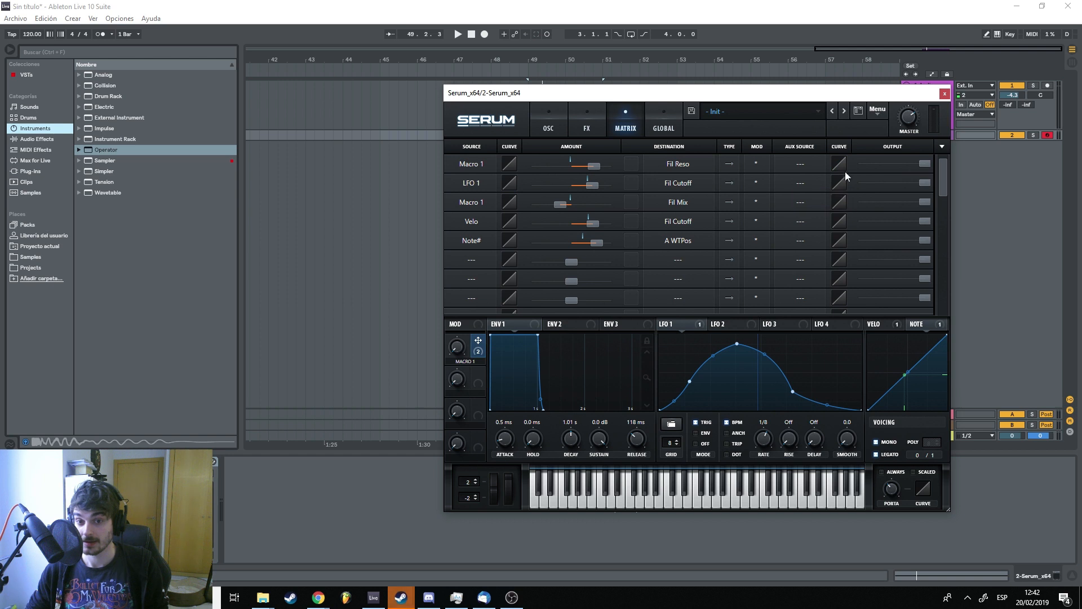
{"action": "mouse_move", "coordinate": [929, 490]}
{"action": "left_mouse_down"}
{"action": "mouse_move", "coordinate": [942, 470]}
{"action": "mouse_move", "coordinate": [944, 485]}
{"action": "left_mouse_up"}
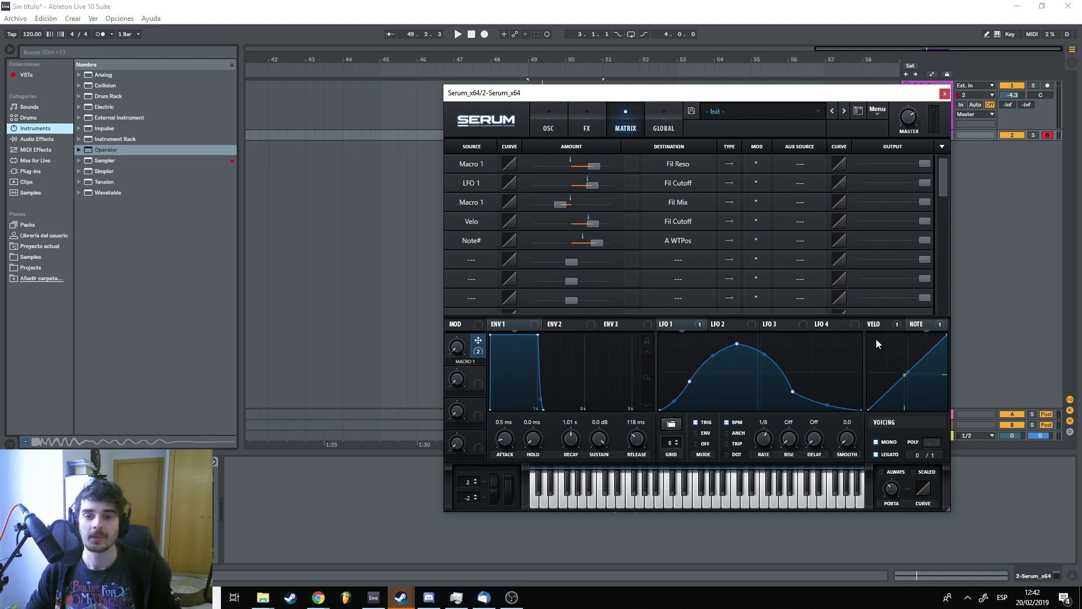
{"action": "mouse_move", "coordinate": [839, 163]}
{"action": "left_mouse_down"}
{"action": "mouse_move", "coordinate": [839, 176]}
{"action": "mouse_move", "coordinate": [835, 162]}
{"action": "left_mouse_up"}
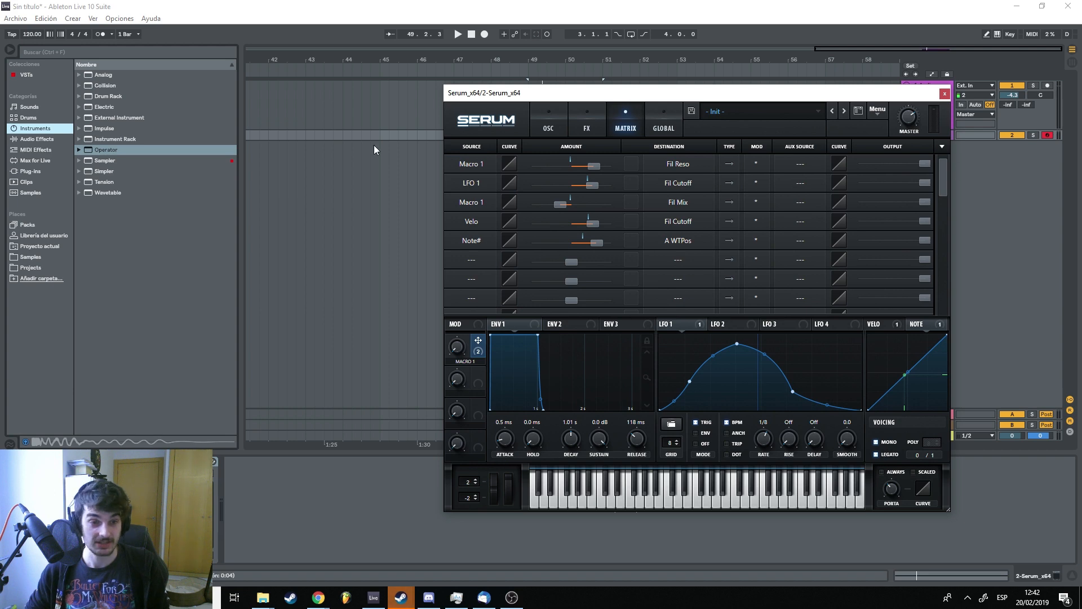
Check the first routing's source choices, assign Macro 1 to oscillator B's unison detune, and show the new routing in the modulation matrix
{"action": "left_click", "coordinate": [471, 164]}
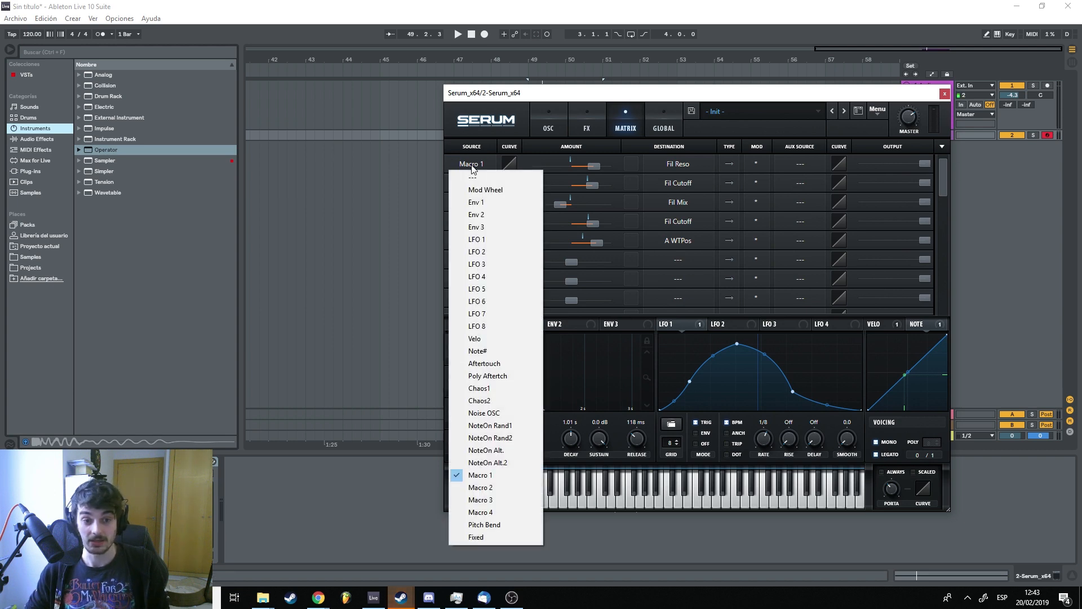
{"action": "left_click", "coordinate": [558, 115]}
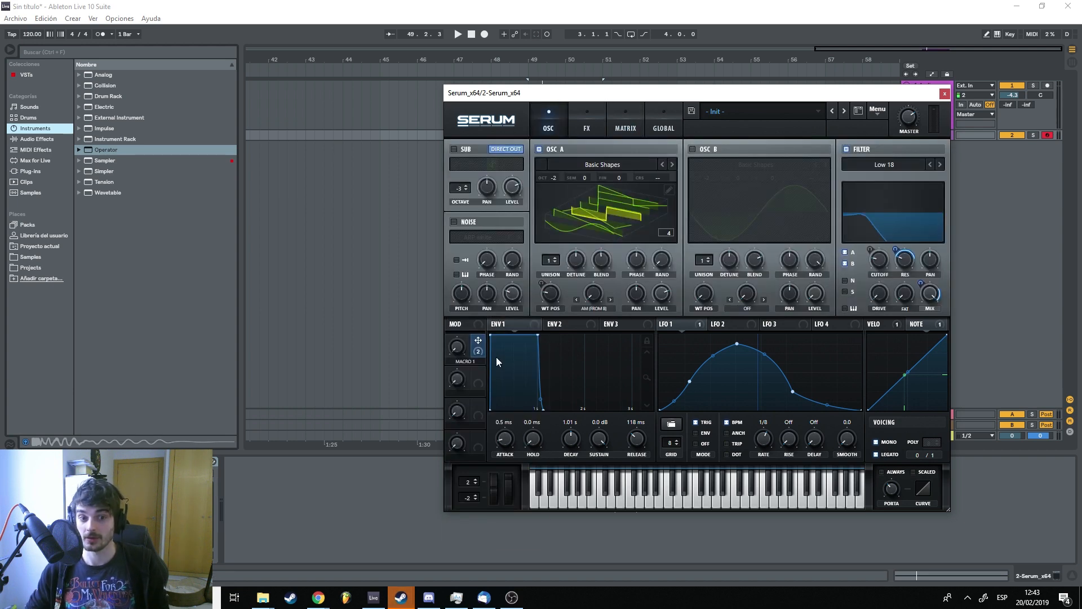
{"action": "left_click_drag", "start_coordinate": [608, 271], "coordinate": [650, 252]}
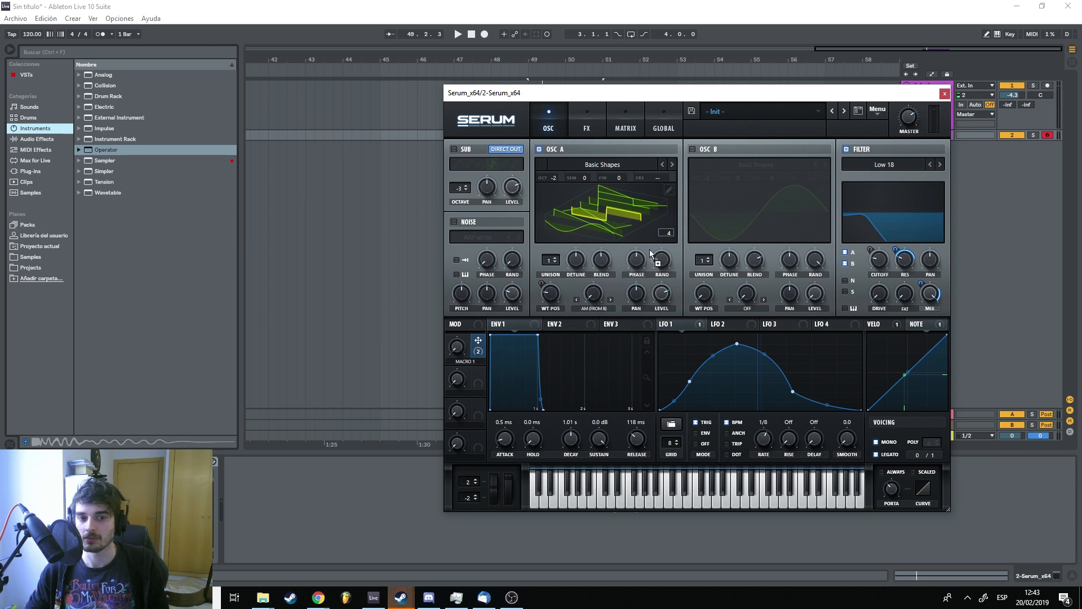
{"action": "left_click_drag", "start_coordinate": [905, 212], "coordinate": [732, 257]}
{"action": "left_click", "coordinate": [594, 112]}
{"action": "left_click", "coordinate": [626, 120]}
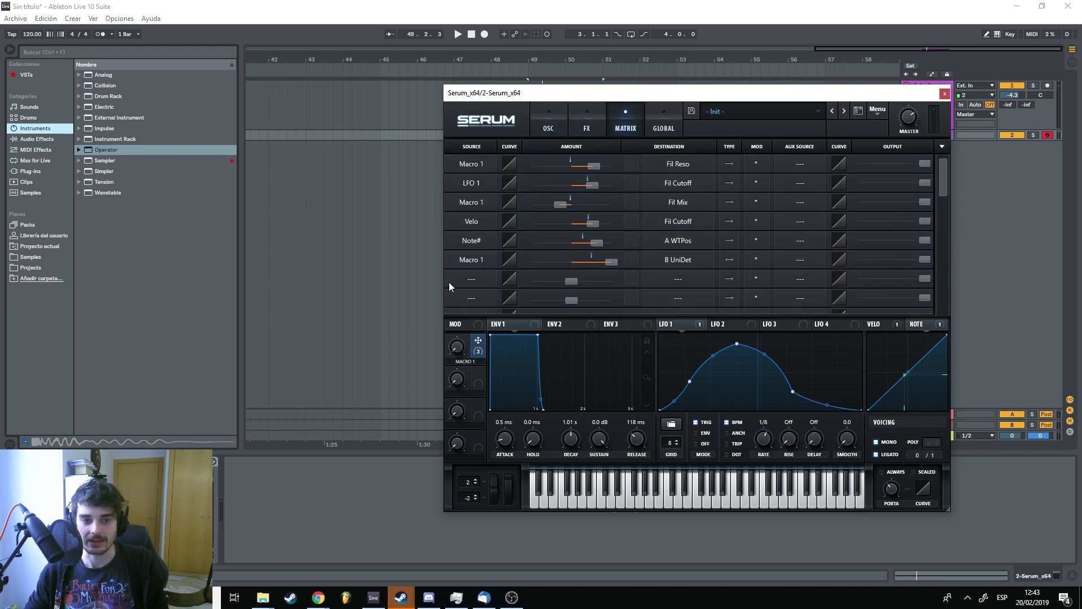
Add a matrix routing from LFO 1 to A Fine and give it a positive amount
{"action": "left_click", "coordinate": [471, 279]}
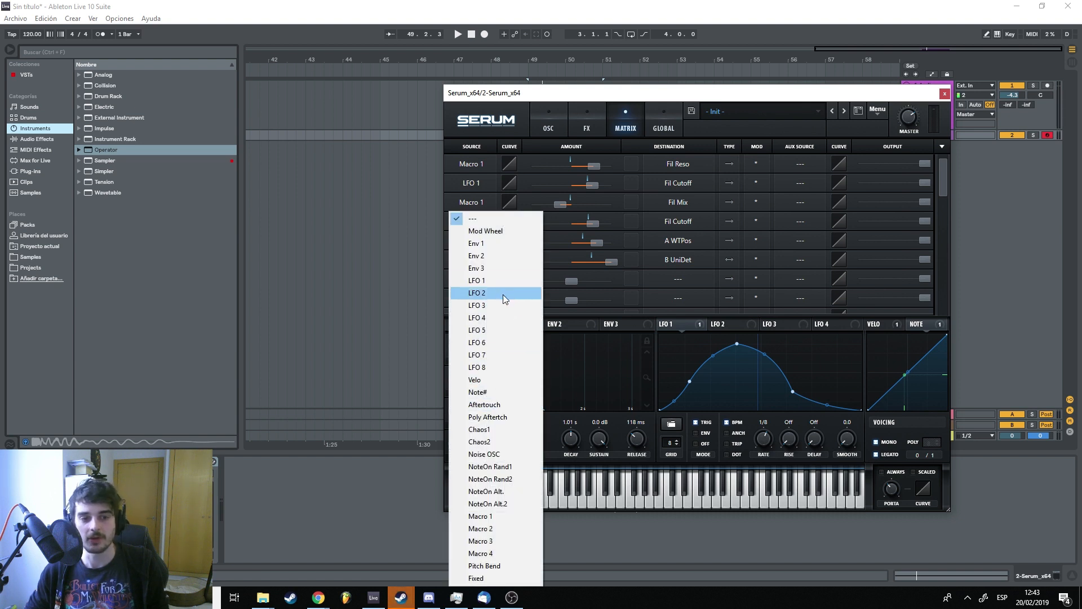
{"action": "left_click", "coordinate": [473, 280]}
{"action": "left_click", "coordinate": [672, 280]}
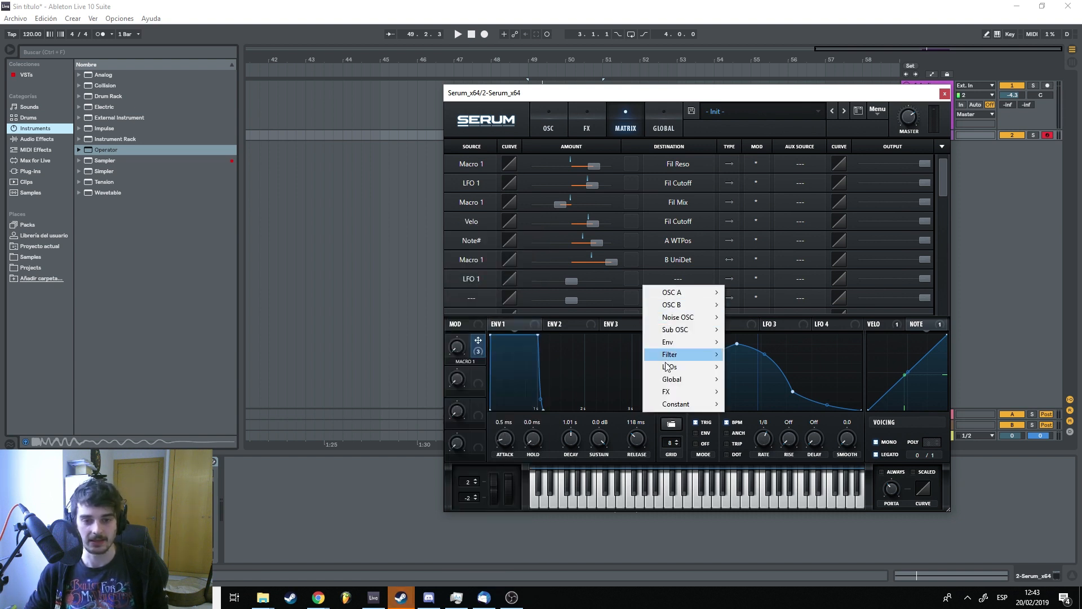
{"action": "mouse_move", "coordinate": [686, 297]}
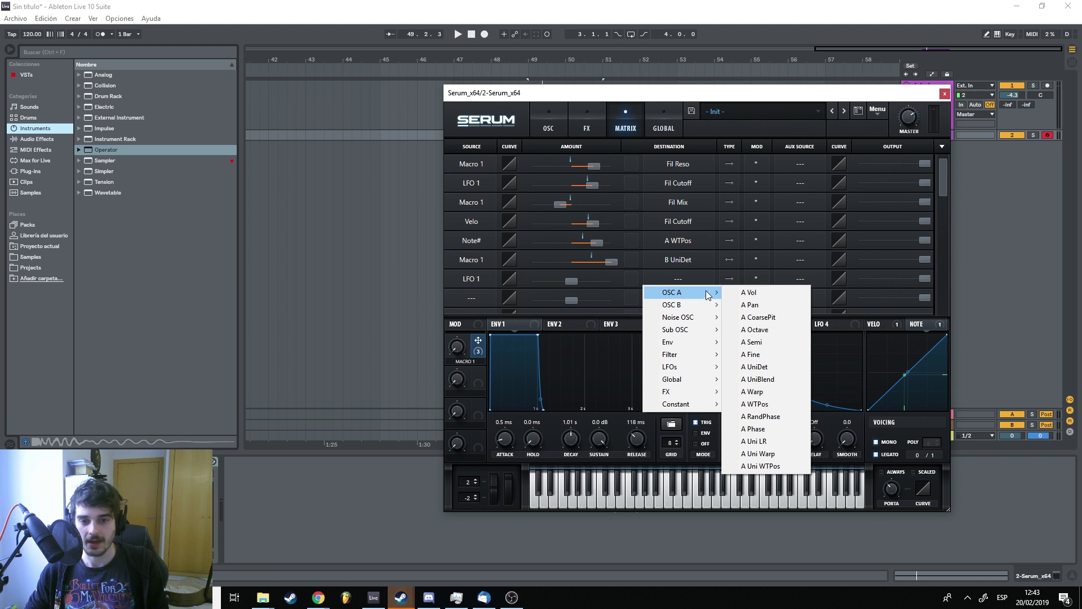
{"action": "left_click", "coordinate": [764, 359]}
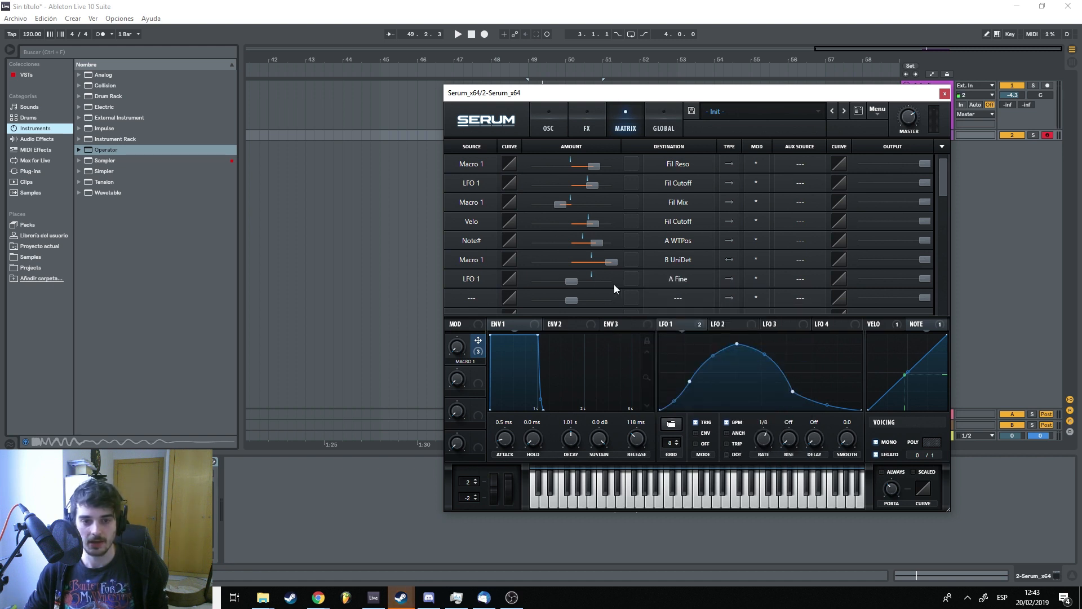
{"action": "left_click_drag", "start_coordinate": [580, 280], "coordinate": [603, 279]}
Return to the oscillator section and slow LFO 1's rate to 2 bar while auditioning its fine-tuning modulation
{"action": "left_click", "coordinate": [562, 117]}
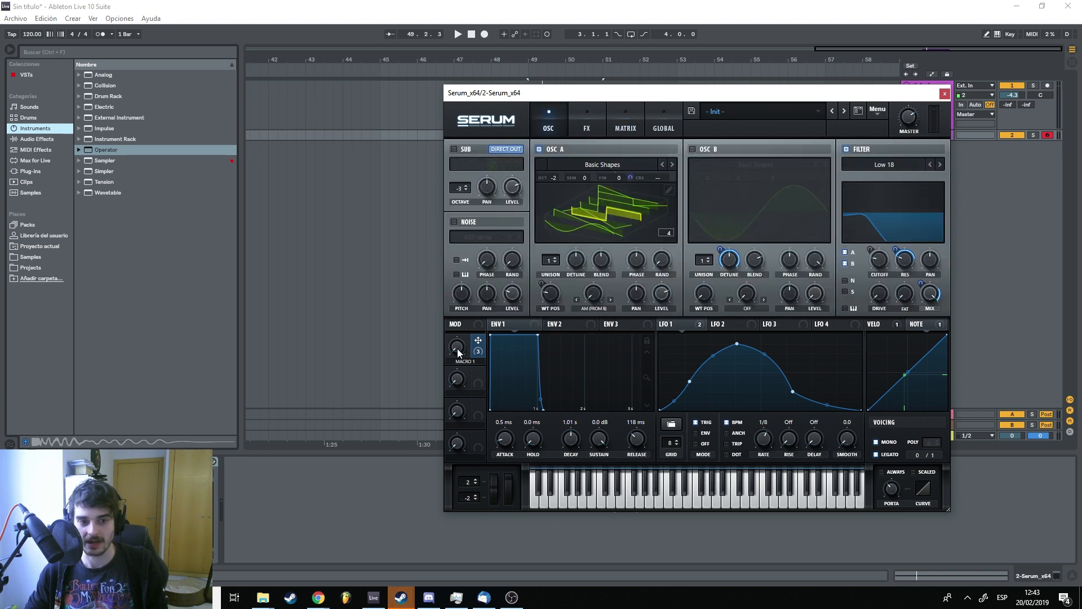
{"action": "left_click_drag", "start_coordinate": [457, 350], "coordinate": [458, 336]}
{"action": "key", "text": "space"}
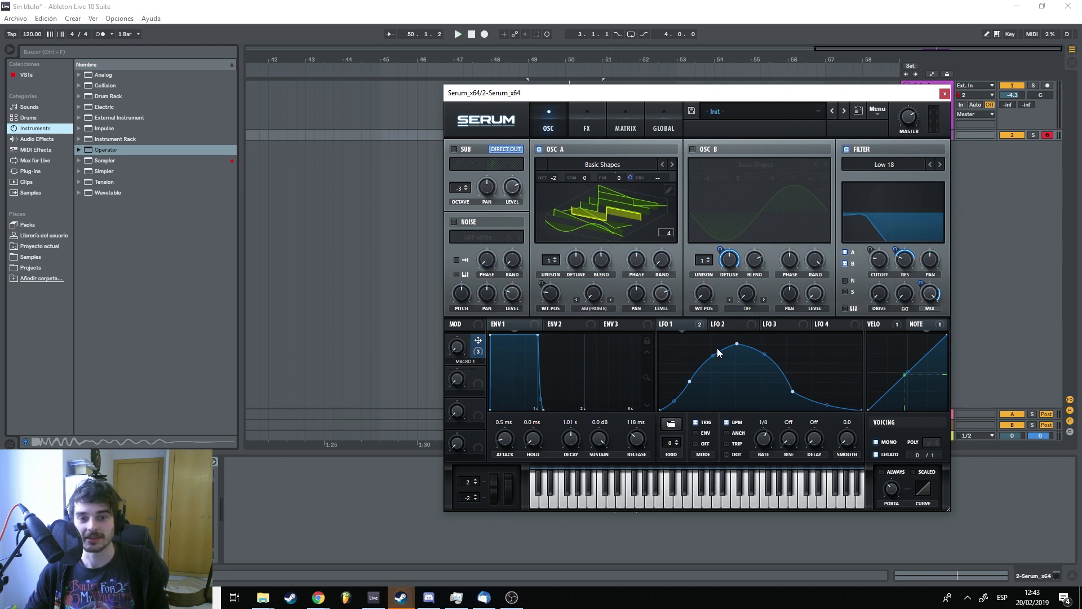
{"action": "key", "text": "space"}
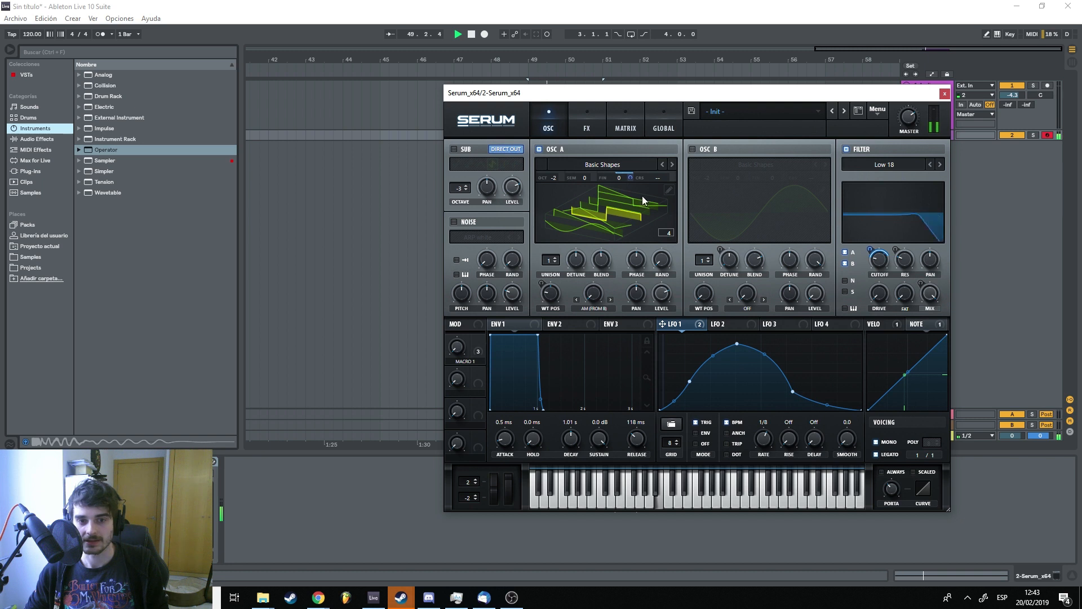
{"action": "left_click_drag", "start_coordinate": [765, 442], "coordinate": [773, 486]}
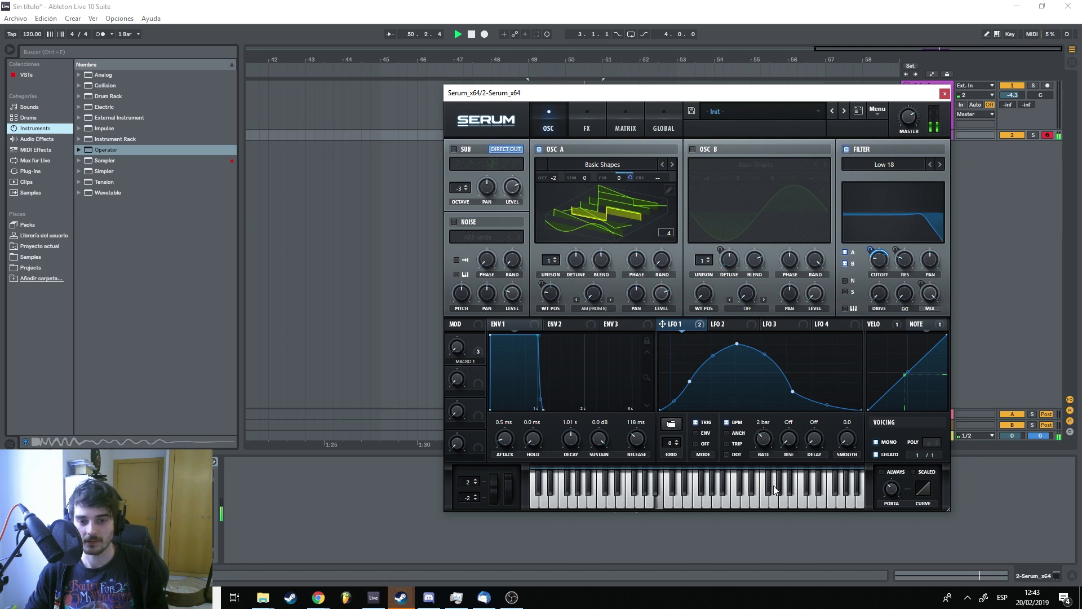
{"action": "key", "text": "space"}
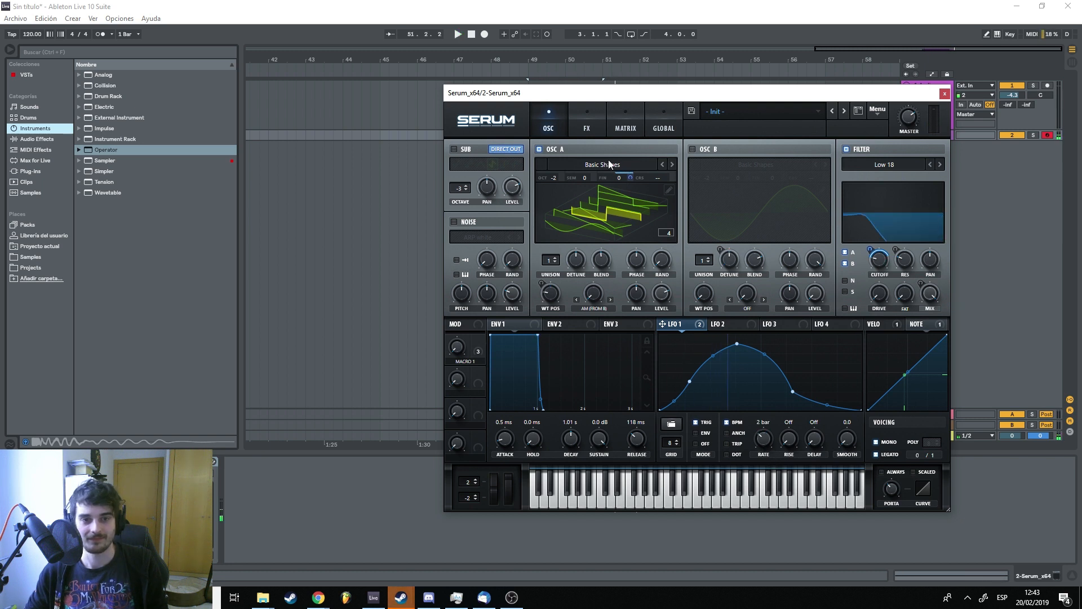
Open the global settings and try out Chaos 1's rate while the sound plays
{"action": "left_click", "coordinate": [626, 125]}
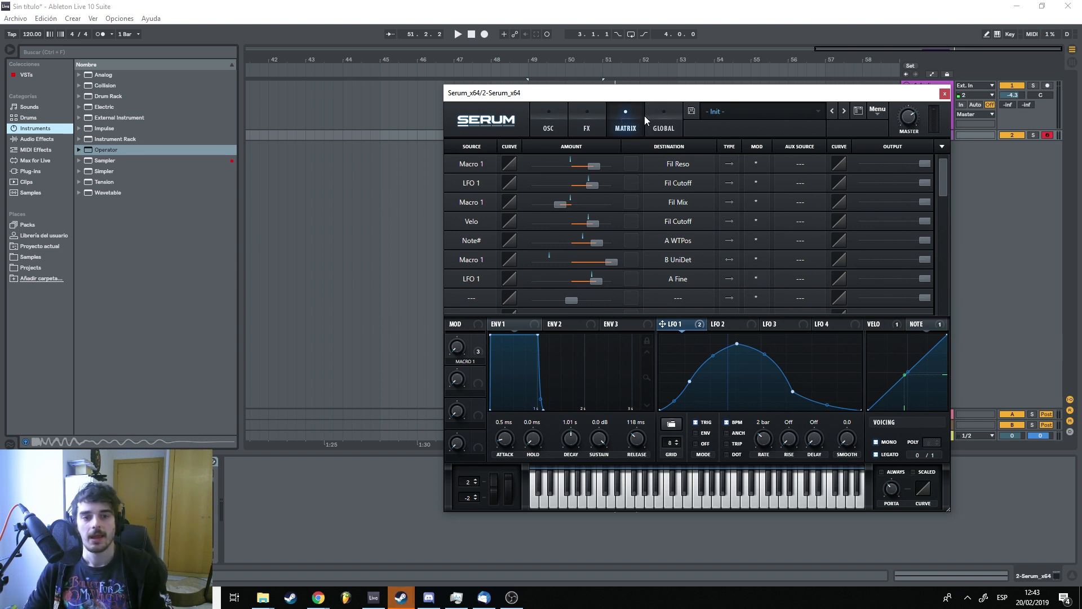
{"action": "left_click", "coordinate": [664, 117]}
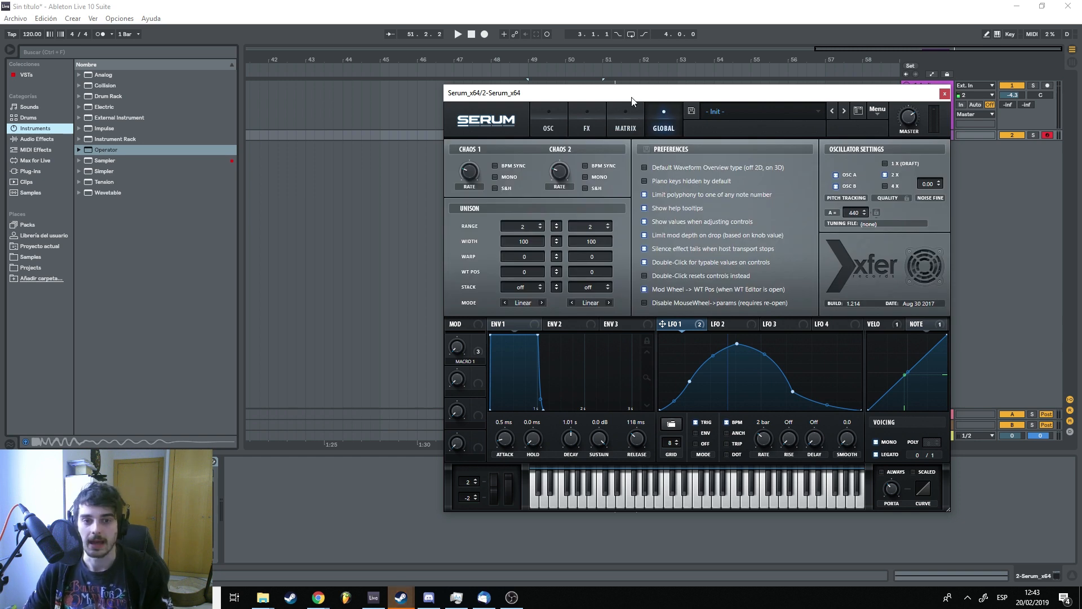
{"action": "left_click_drag", "start_coordinate": [631, 98], "coordinate": [631, 94]}
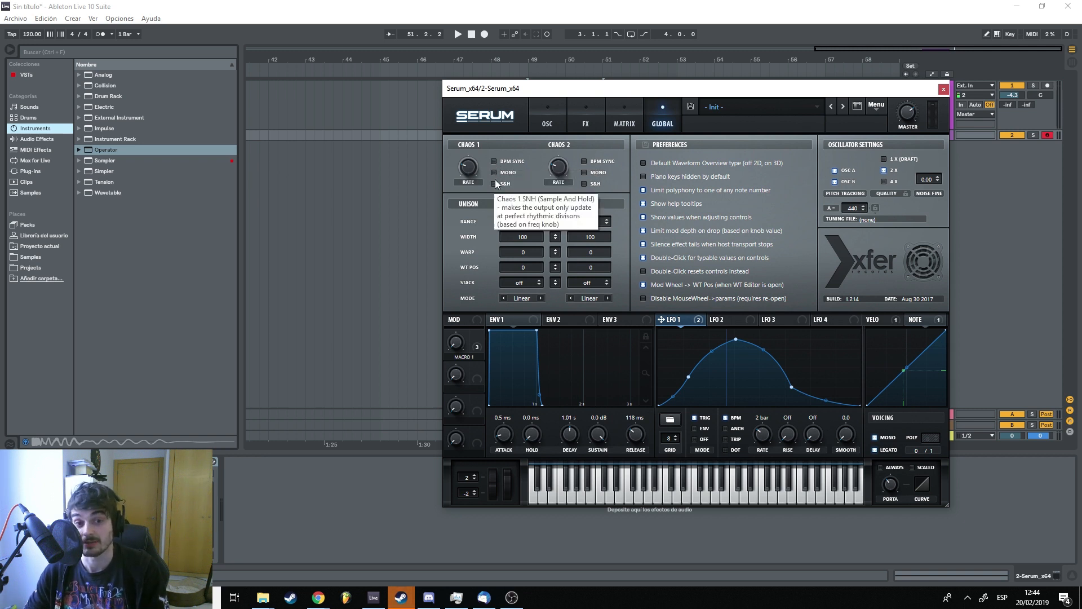
{"action": "key", "text": "space"}
{"action": "mouse_move", "coordinate": [468, 172]}
{"action": "left_mouse_down"}
{"action": "mouse_move", "coordinate": [481, 120]}
{"action": "mouse_move", "coordinate": [482, 159]}
{"action": "left_mouse_up"}
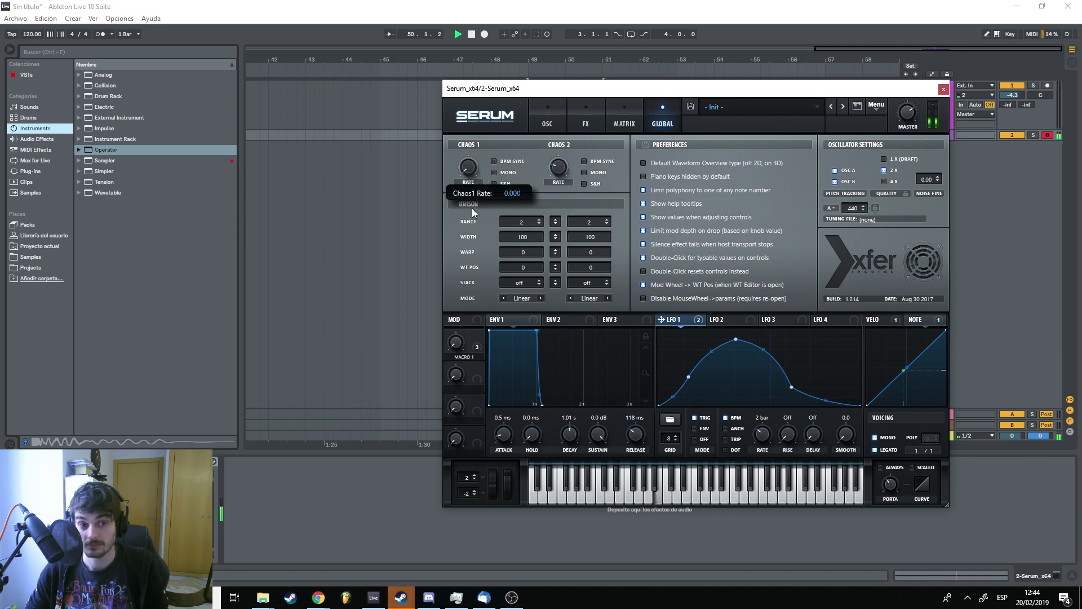
{"action": "key", "text": "space"}
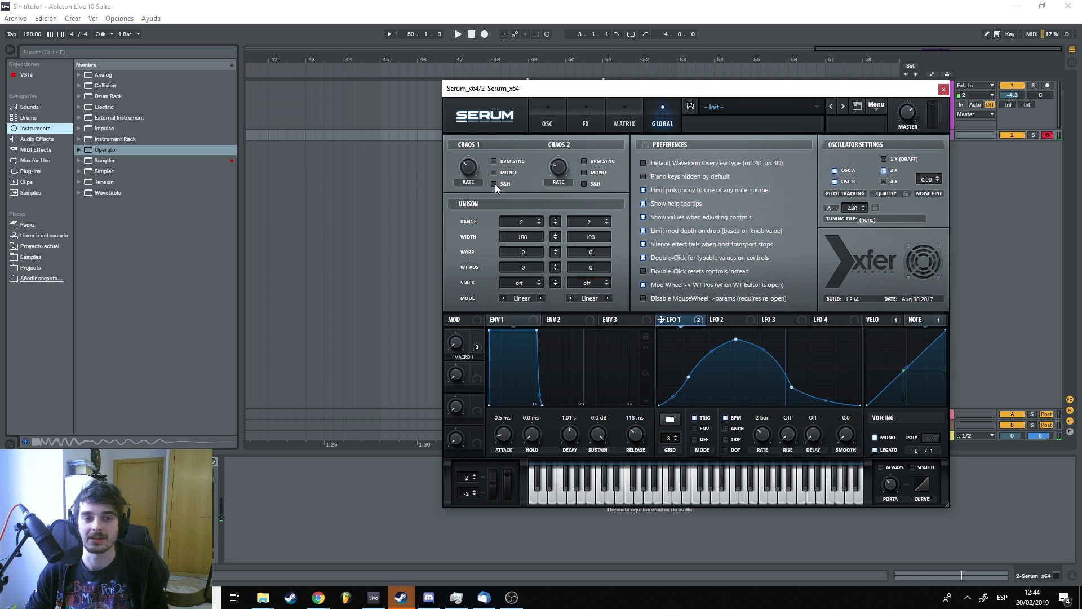
Try Chaos 1's sample-and-hold option with another rate adjustment during playback
{"action": "left_click", "coordinate": [495, 184]}
{"action": "key", "text": "space"}
{"action": "left_click_drag", "start_coordinate": [467, 172], "coordinate": [466, 149]}
{"action": "key", "text": "space"}
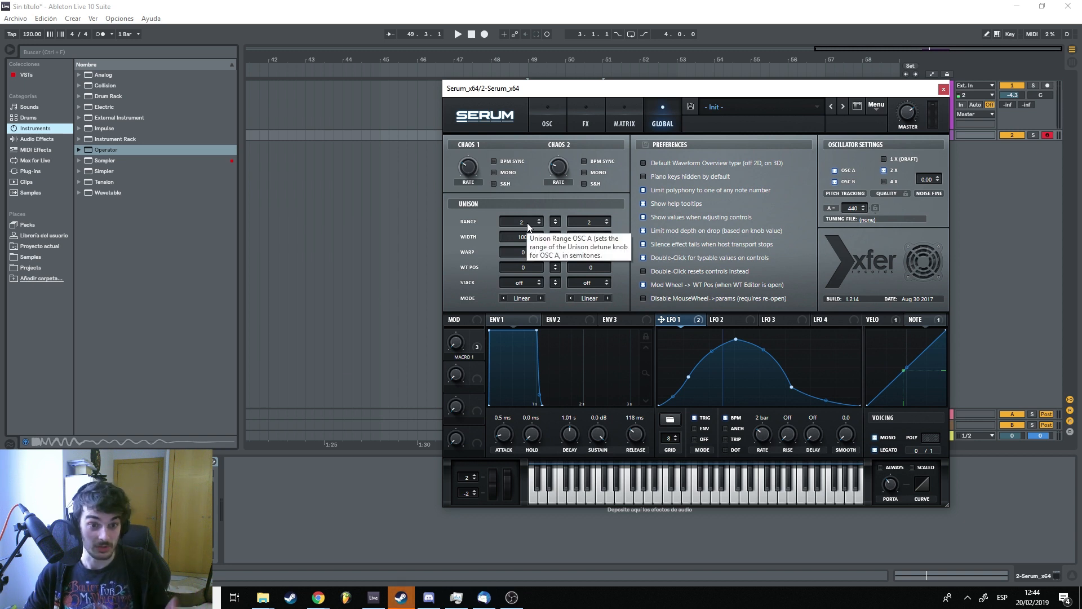
Set oscillator A's unison range to 3 while auditioning the sound
{"action": "key", "text": "space"}
{"action": "left_click_drag", "start_coordinate": [526, 222], "coordinate": [524, 248]}
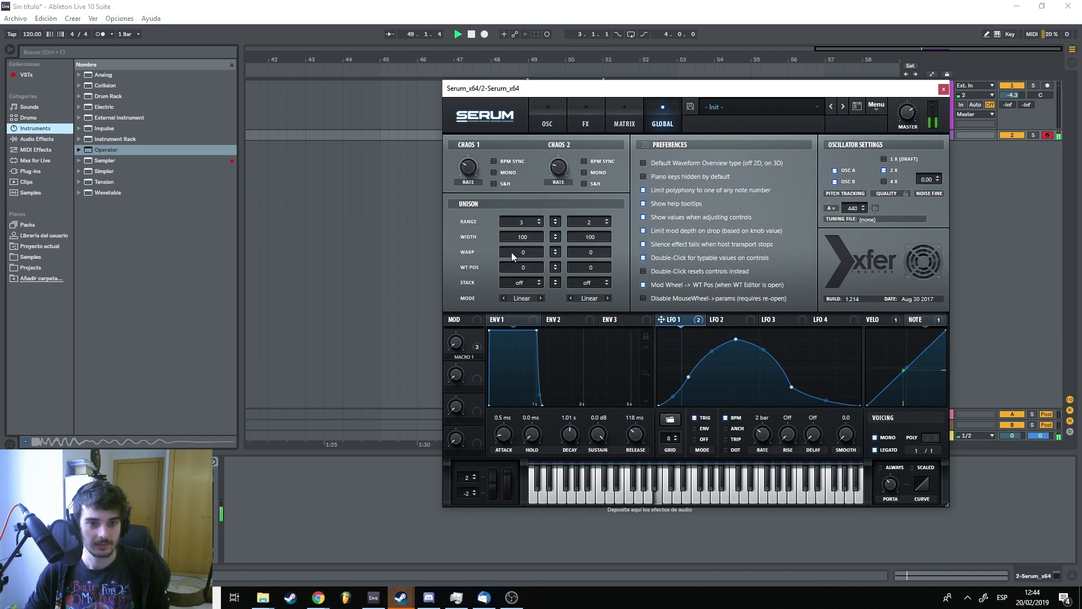
{"action": "key", "text": "space"}
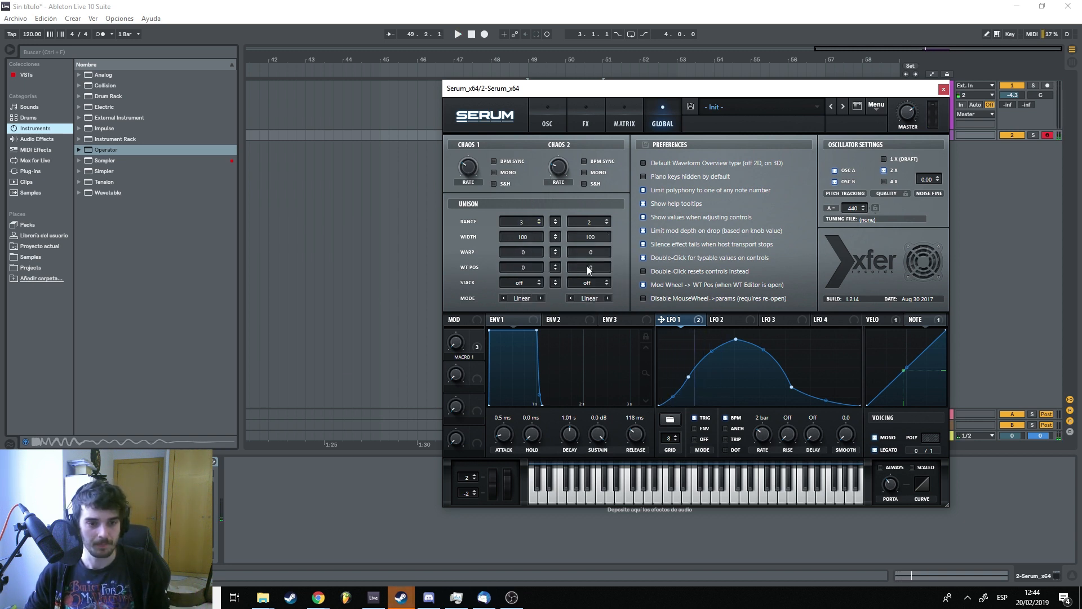
{"action": "left_click_drag", "start_coordinate": [533, 227], "coordinate": [516, 348]}
{"action": "key", "text": "space"}
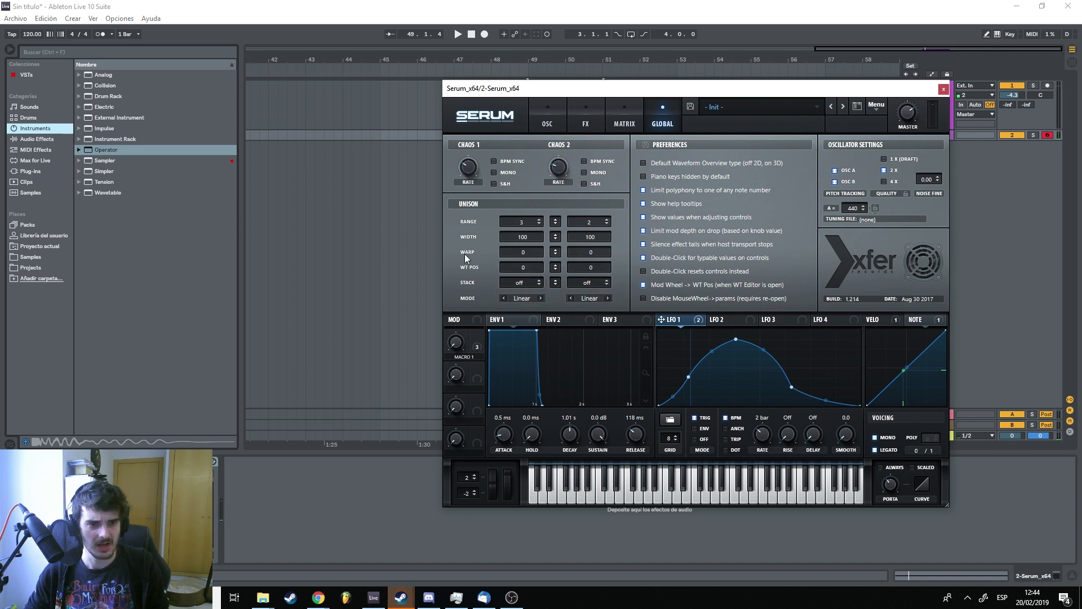
Set oscillator A's unison warp to 57 and its stack to 12 (3x)
{"action": "mouse_move", "coordinate": [535, 264]}
{"action": "left_mouse_down"}
{"action": "mouse_move", "coordinate": [545, 323]}
{"action": "mouse_move", "coordinate": [543, 274]}
{"action": "left_mouse_up"}
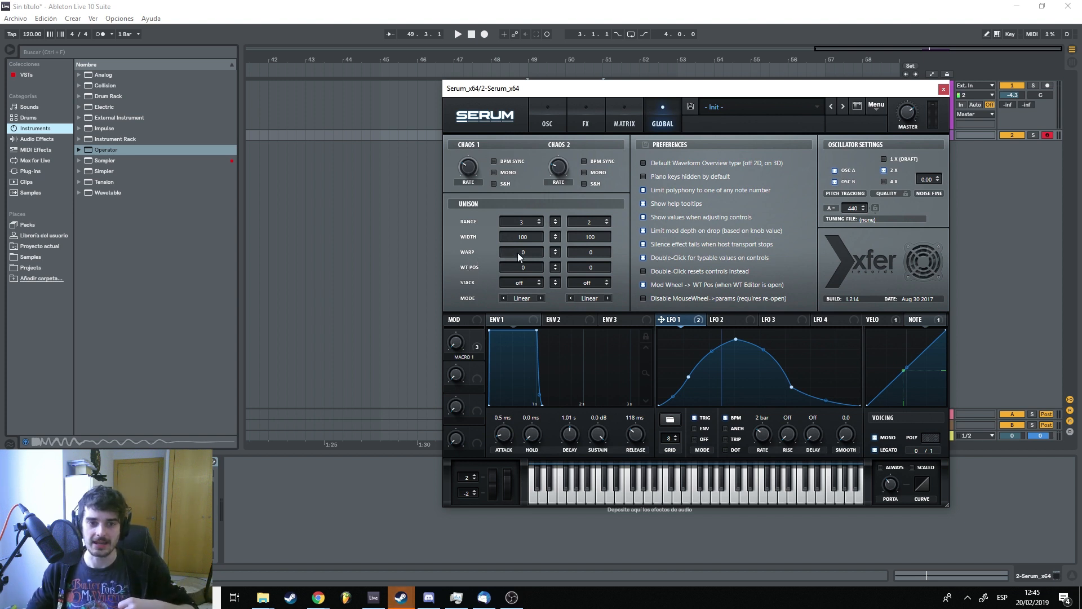
{"action": "left_click_drag", "start_coordinate": [526, 252], "coordinate": [539, 226]}
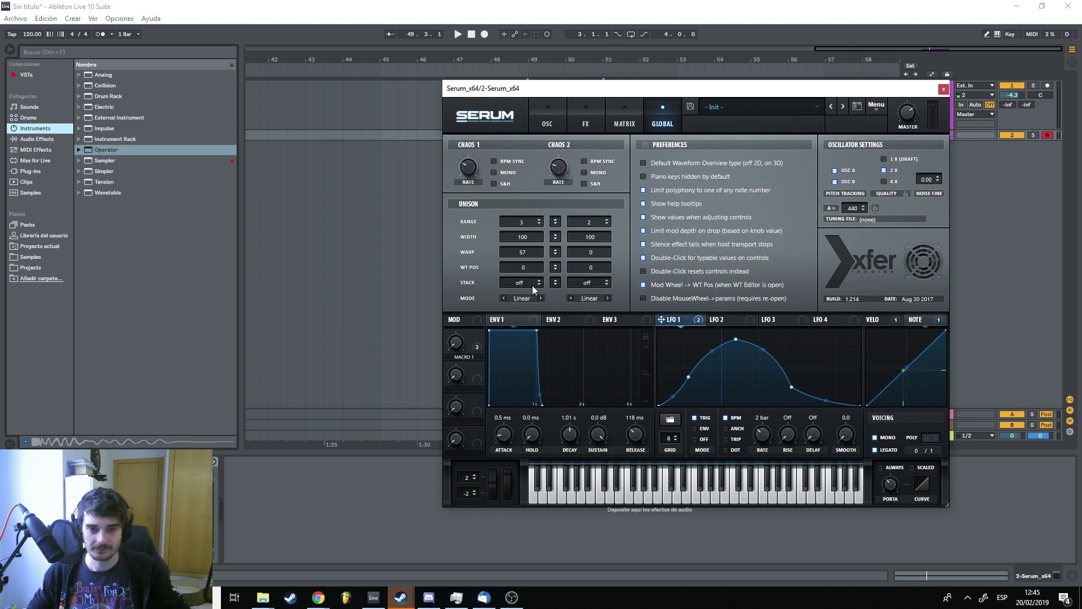
{"action": "left_click_drag", "start_coordinate": [533, 285], "coordinate": [540, 241]}
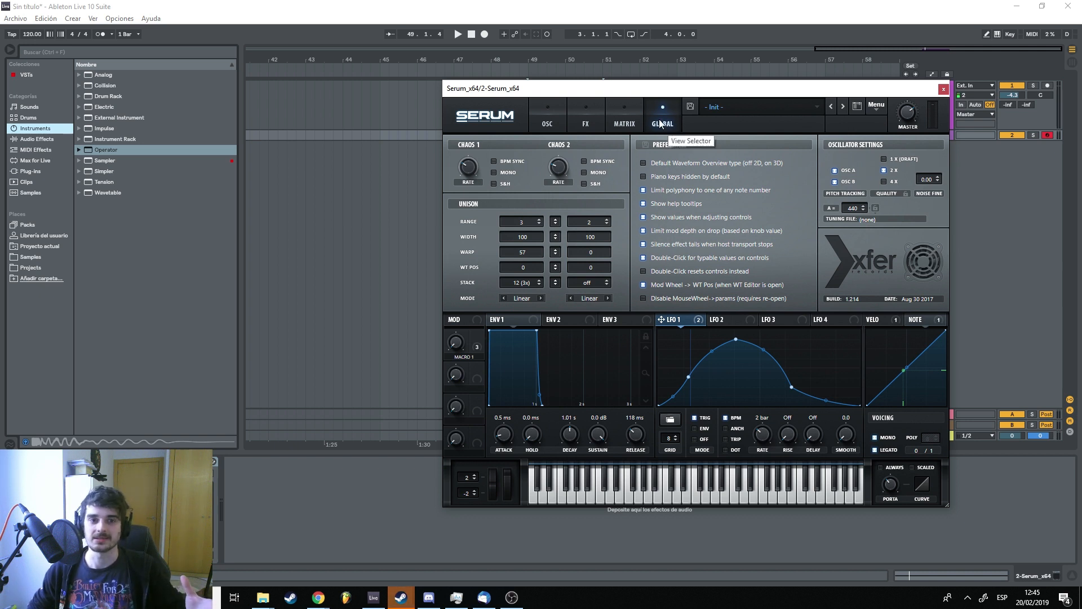
Review the modulation matrix, the oscillator section and the effects rack in turn
{"action": "left_click", "coordinate": [633, 110]}
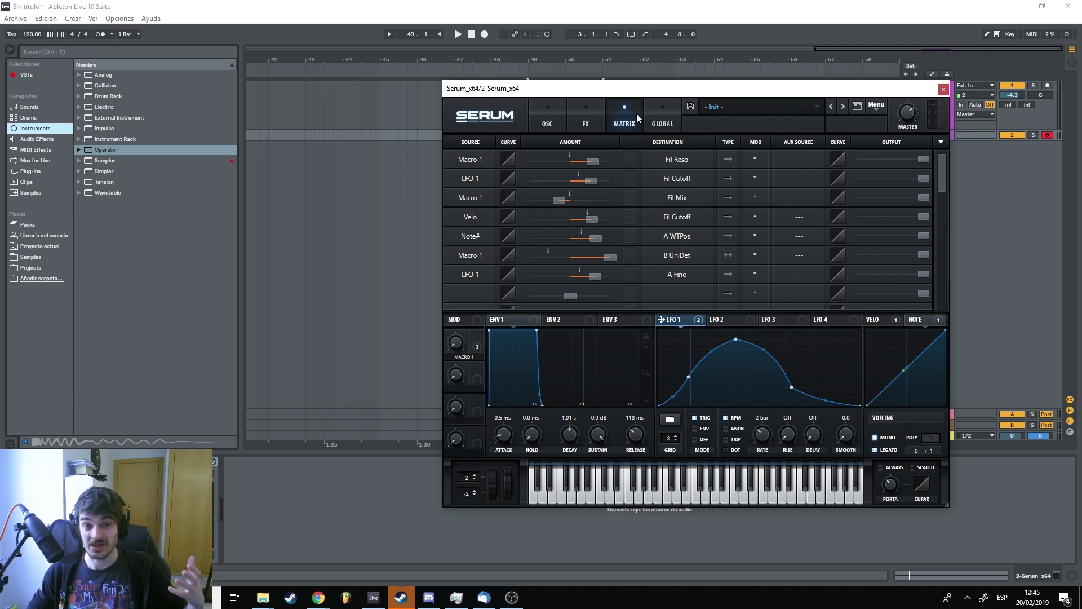
{"action": "left_click", "coordinate": [555, 114]}
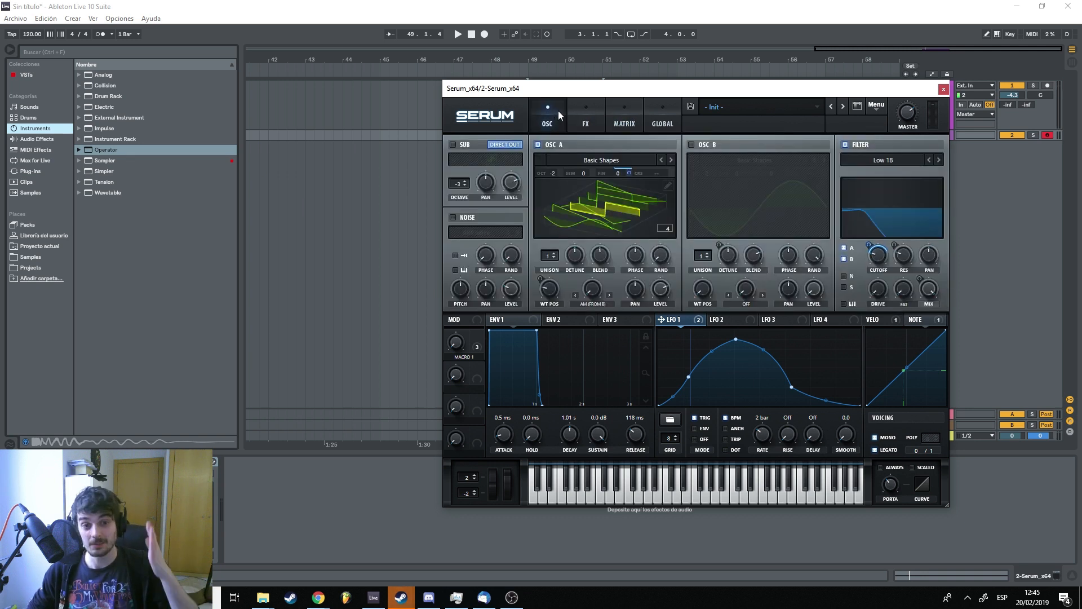
{"action": "left_click", "coordinate": [570, 116]}
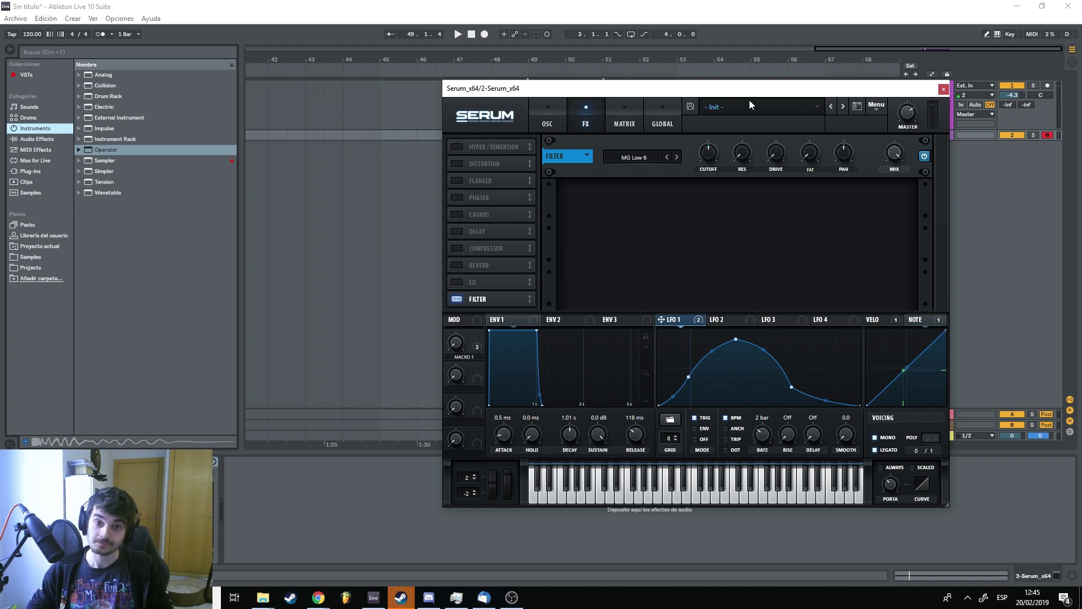
Examine the synth's main menu commands and the preset categories without choosing any
{"action": "left_click", "coordinate": [871, 114]}
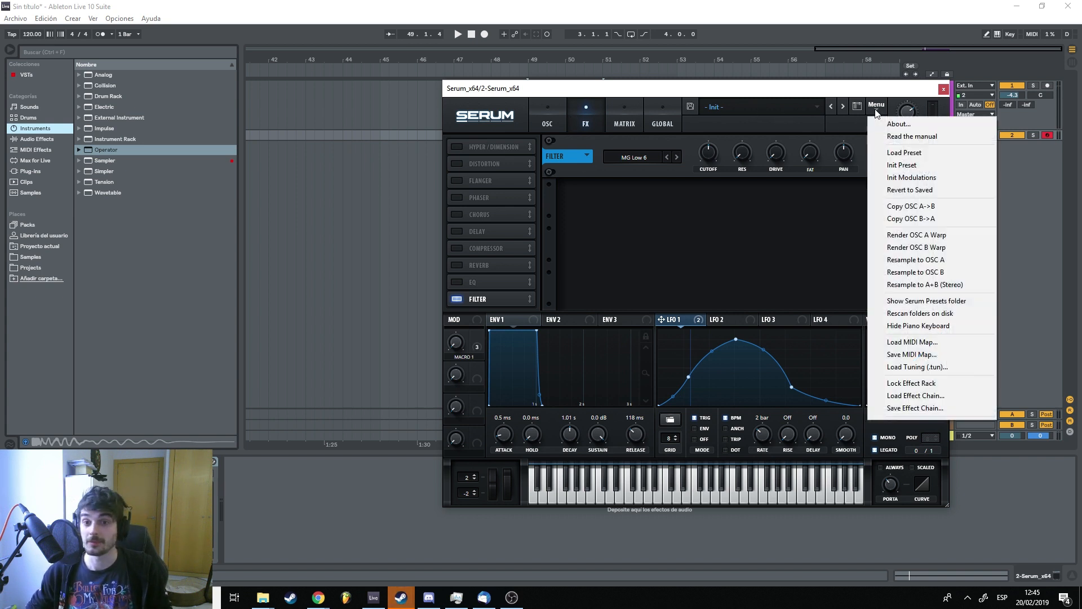
{"action": "left_click", "coordinate": [777, 110]}
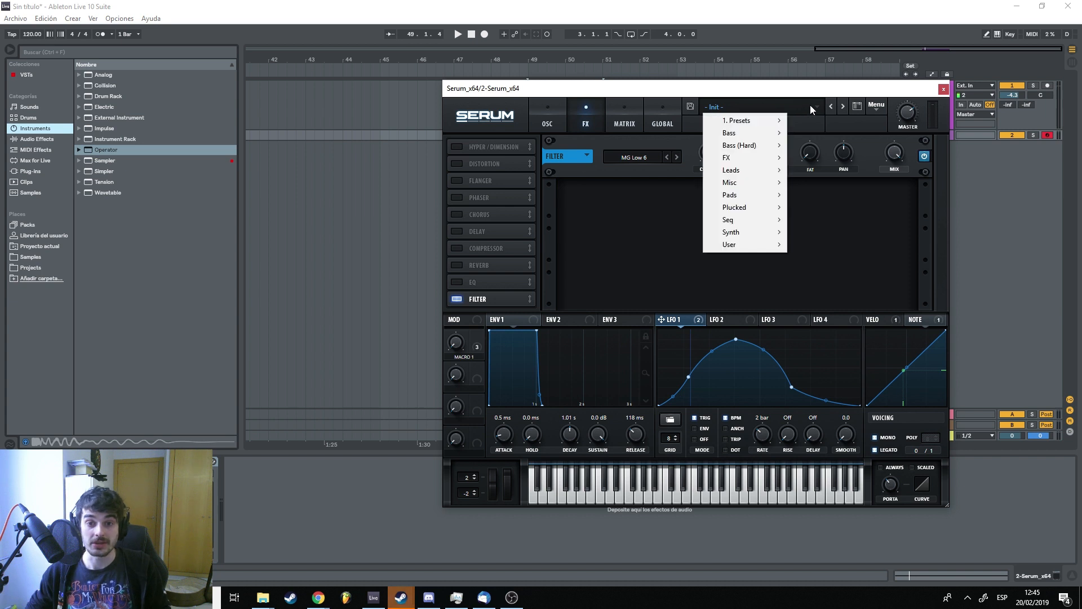
{"action": "left_click", "coordinate": [876, 106]}
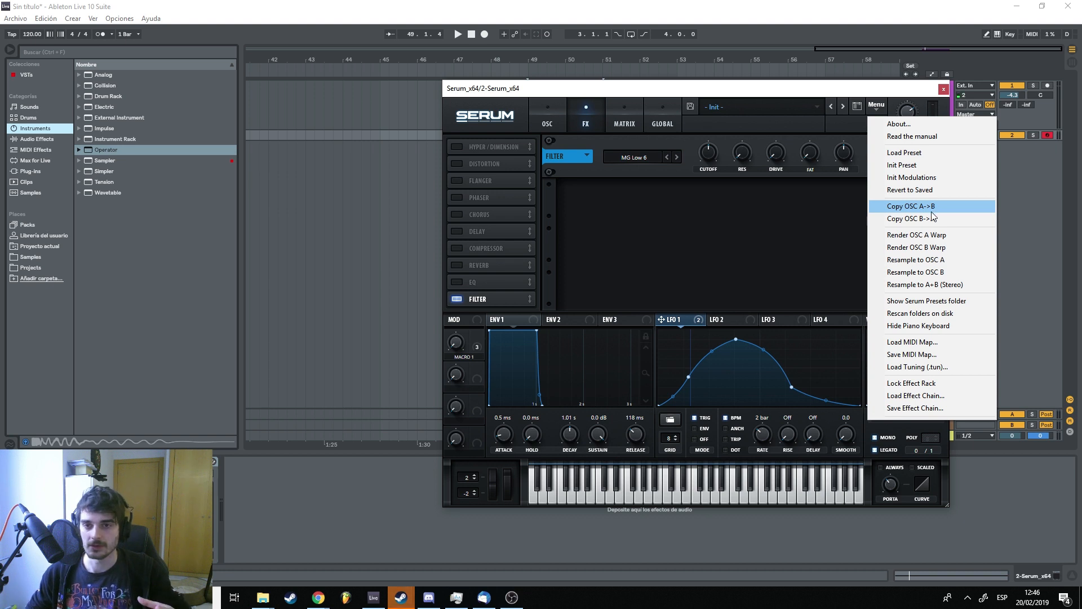
{"action": "left_click", "coordinate": [823, 92]}
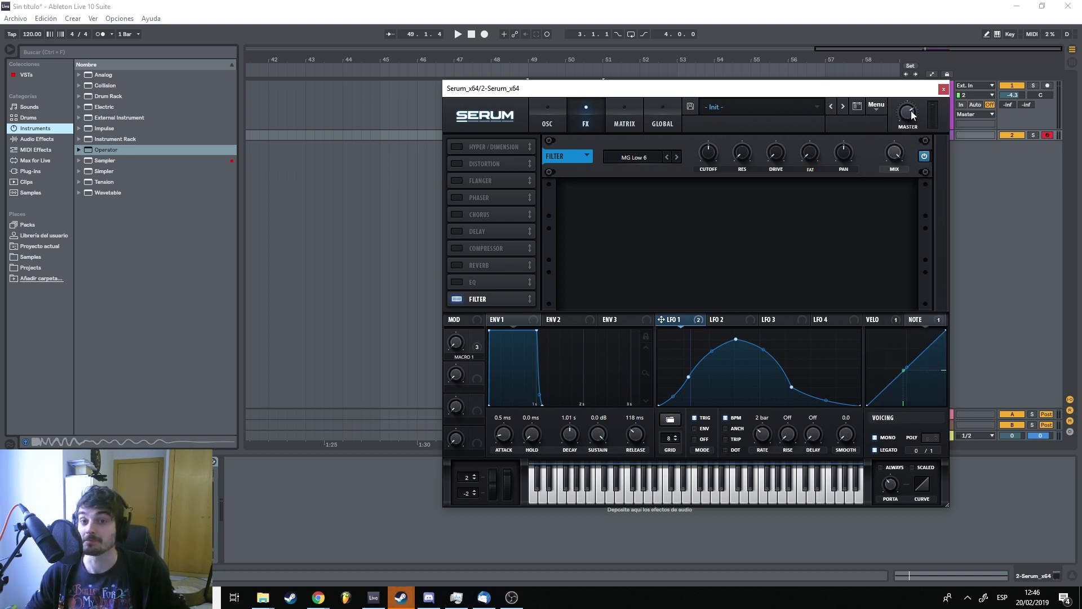
Audition the sound briefly while trying out the master volume, and stop playback
{"action": "key", "text": "space"}
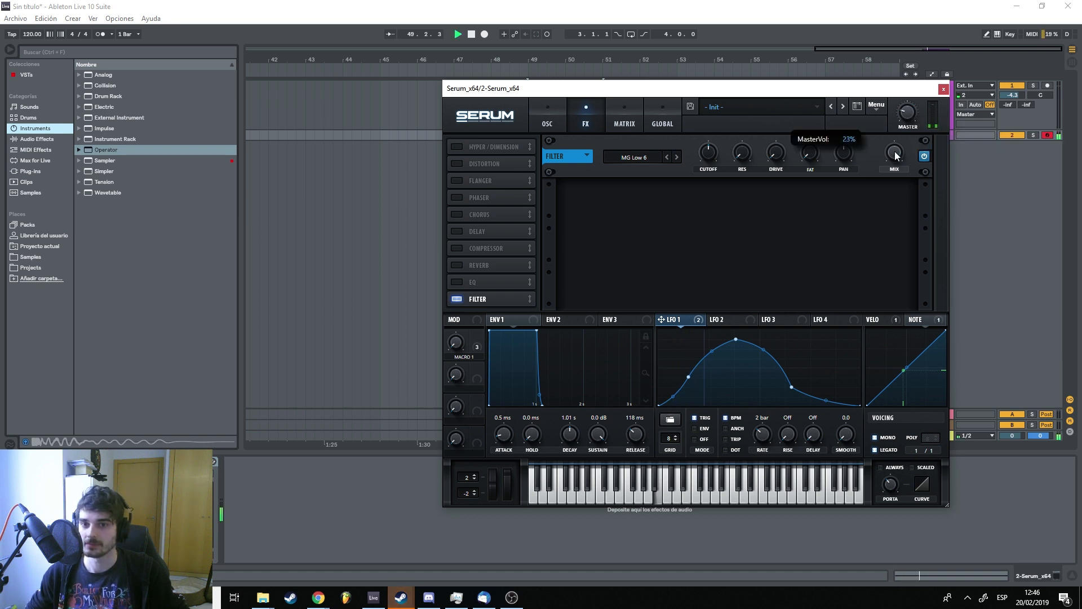
{"action": "key", "text": "space"}
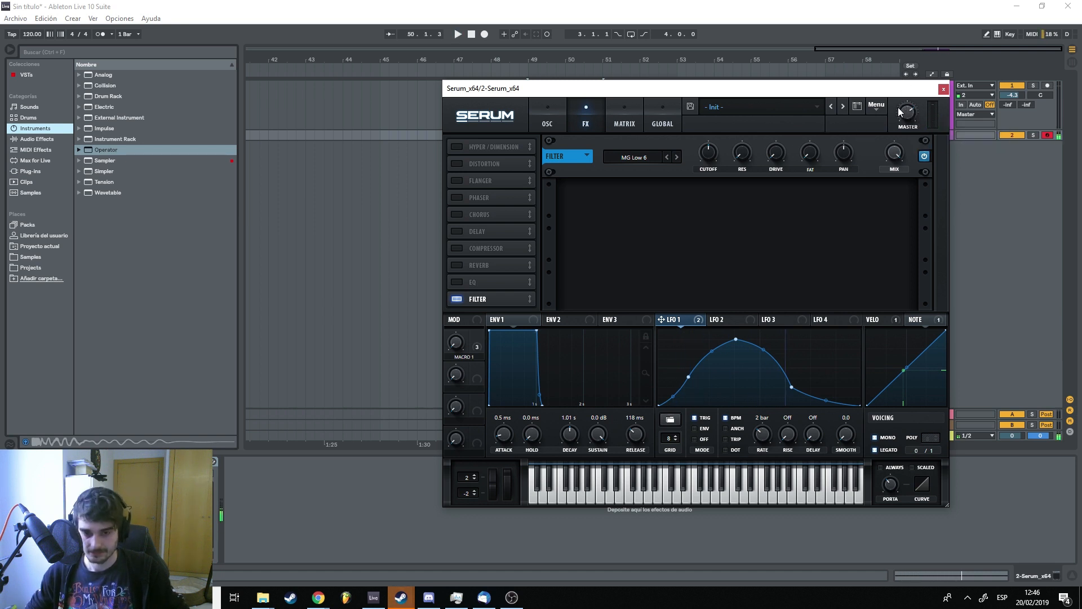
Review the oscillator, modulation matrix and effects pages once more, ending on the global settings
{"action": "left_click", "coordinate": [541, 113]}
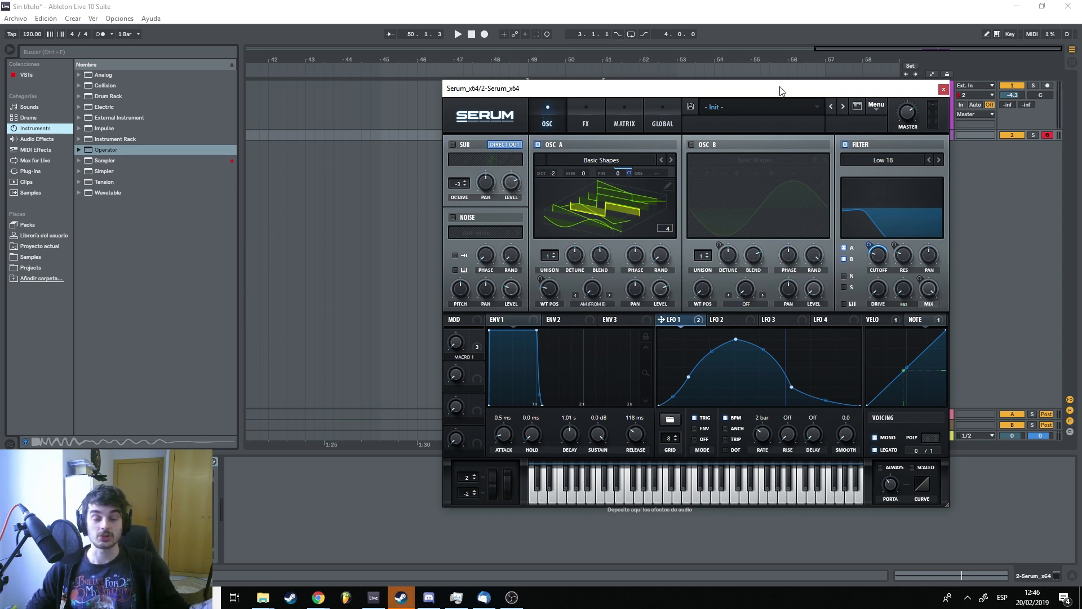
{"action": "left_click", "coordinate": [657, 121]}
{"action": "left_click", "coordinate": [624, 116]}
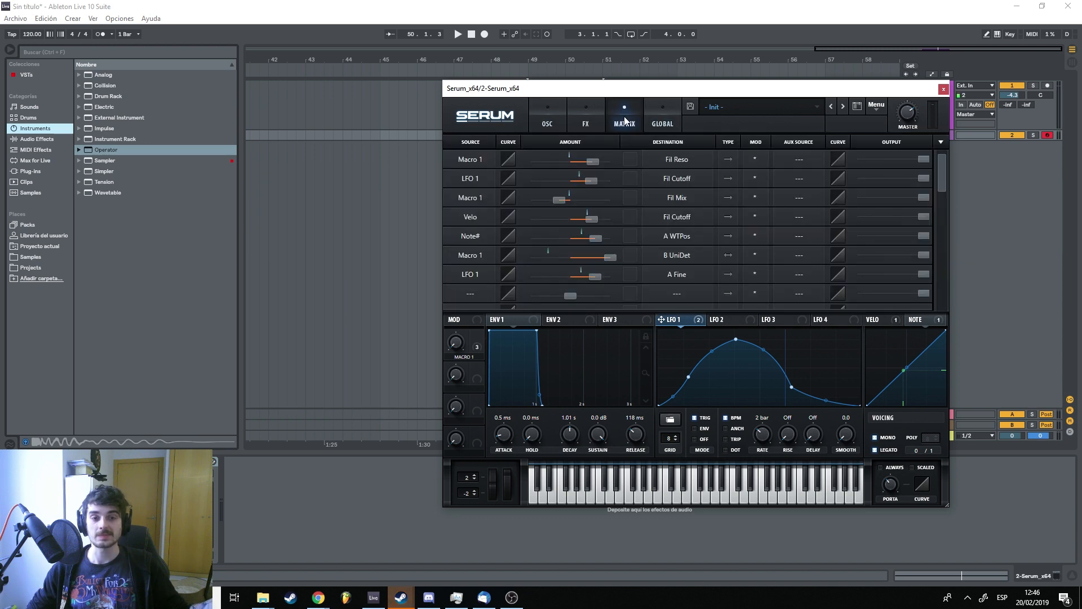
{"action": "left_click", "coordinate": [585, 116]}
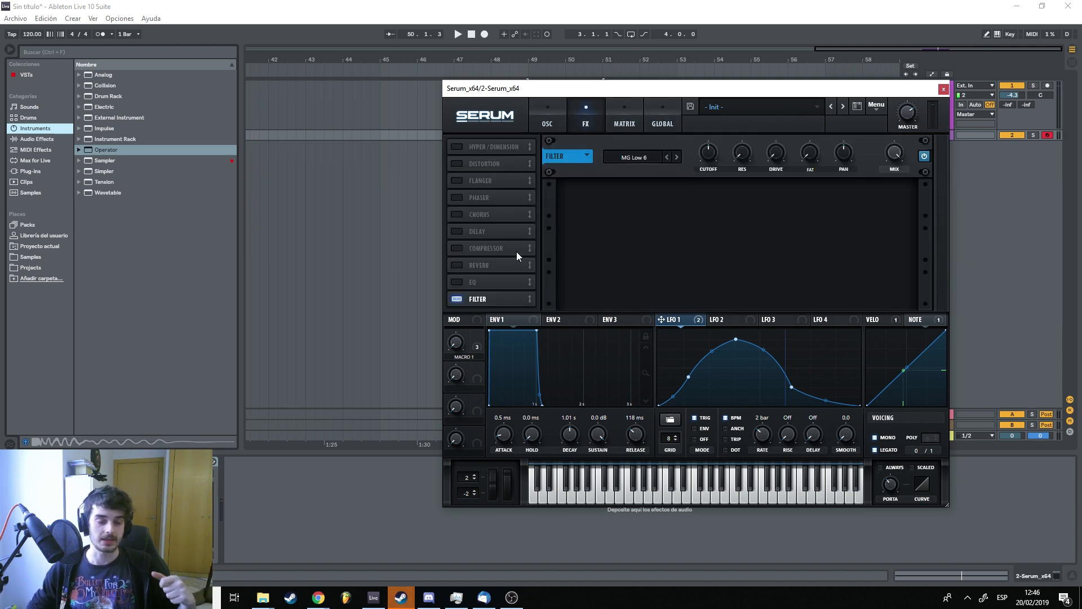
{"action": "left_click", "coordinate": [456, 300]}
{"action": "left_click", "coordinate": [662, 116]}
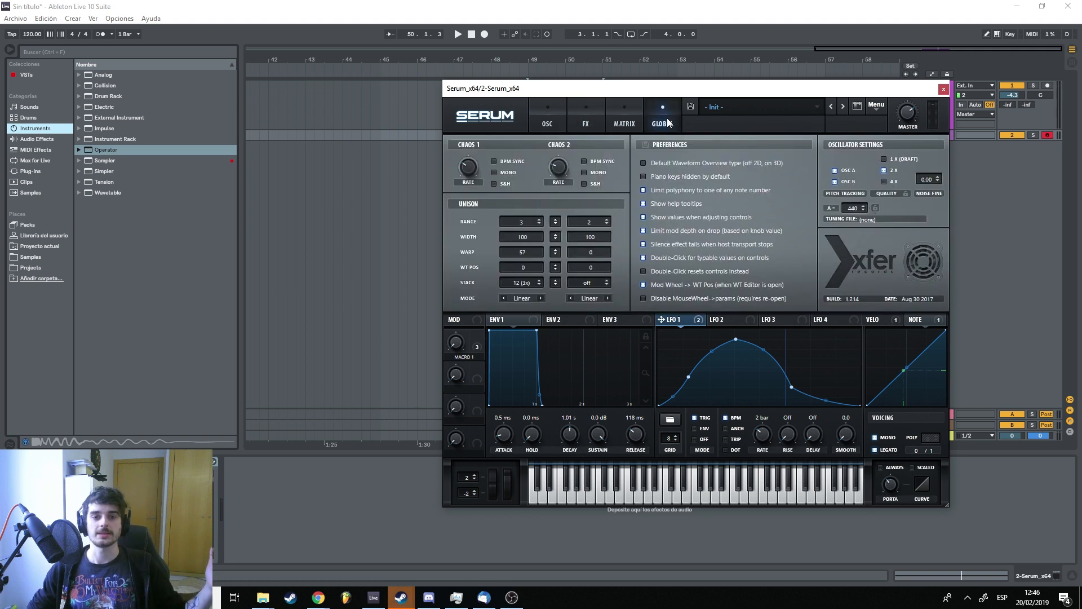